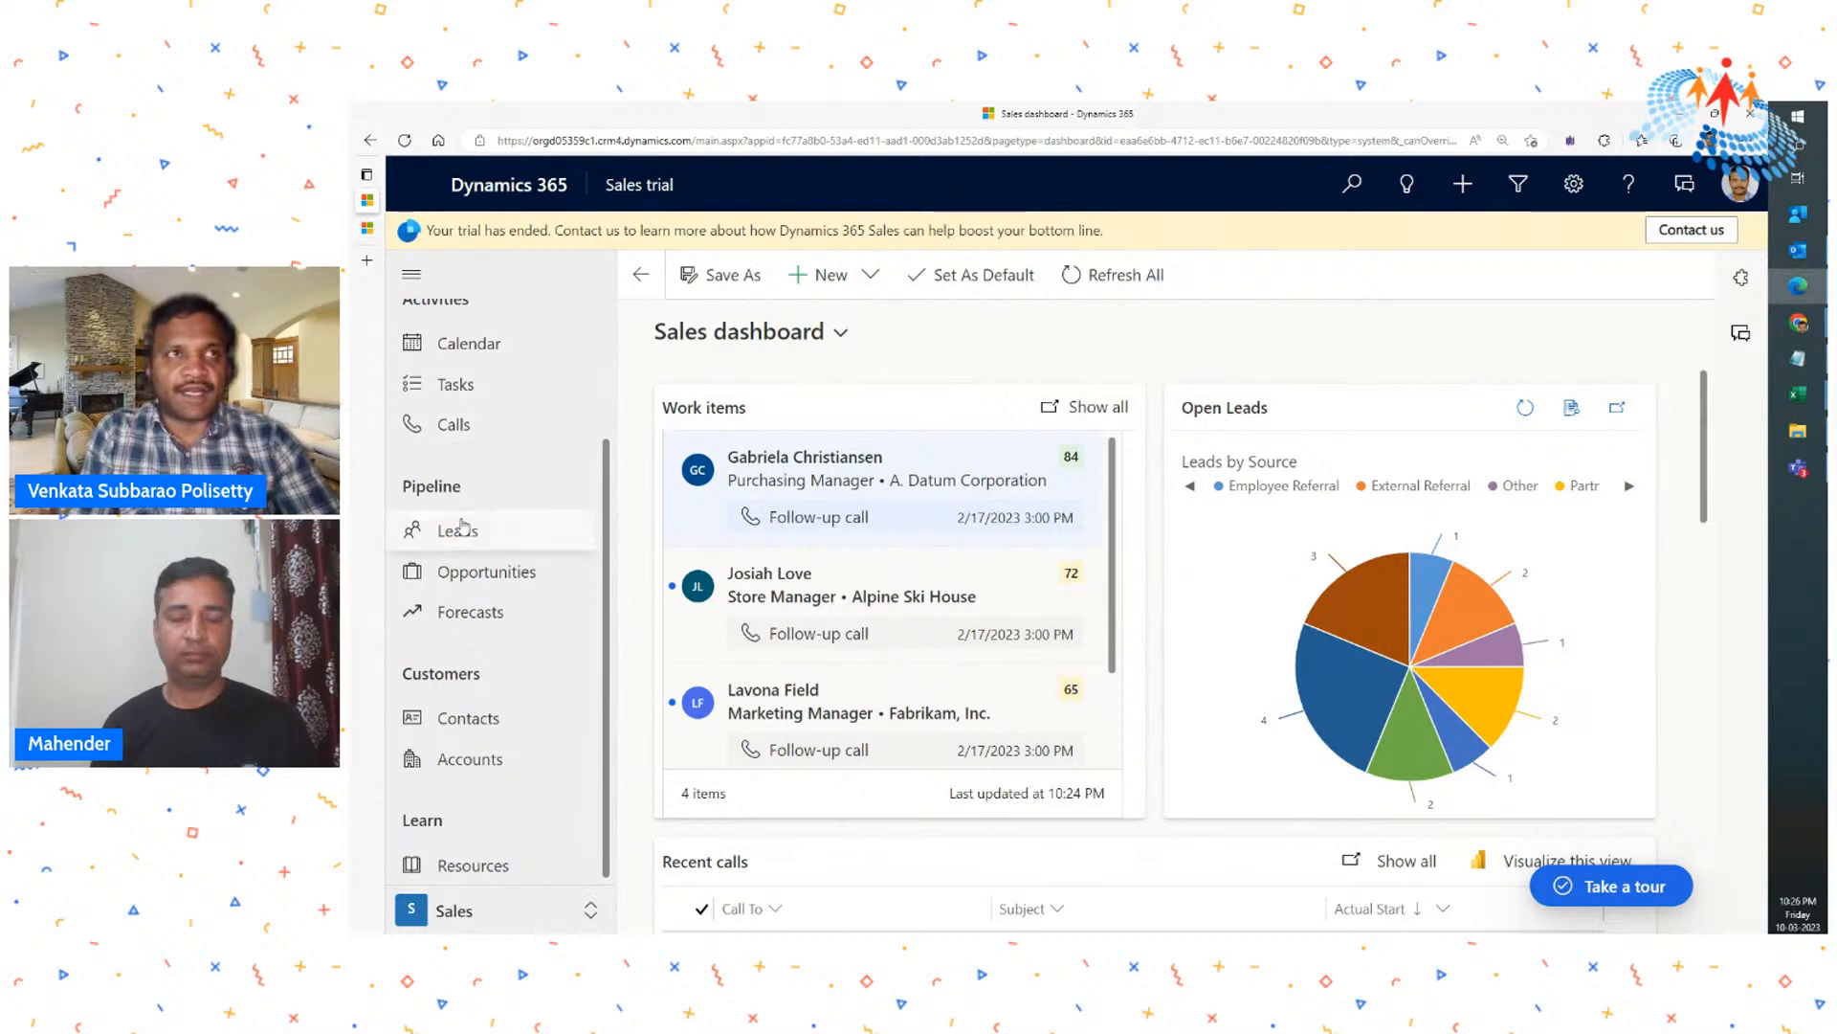
- Open the tasks list and look through the due date filter options
{"action": "scroll", "coordinate": [439, 443], "scroll_direction": "up", "scroll_amount": 3}
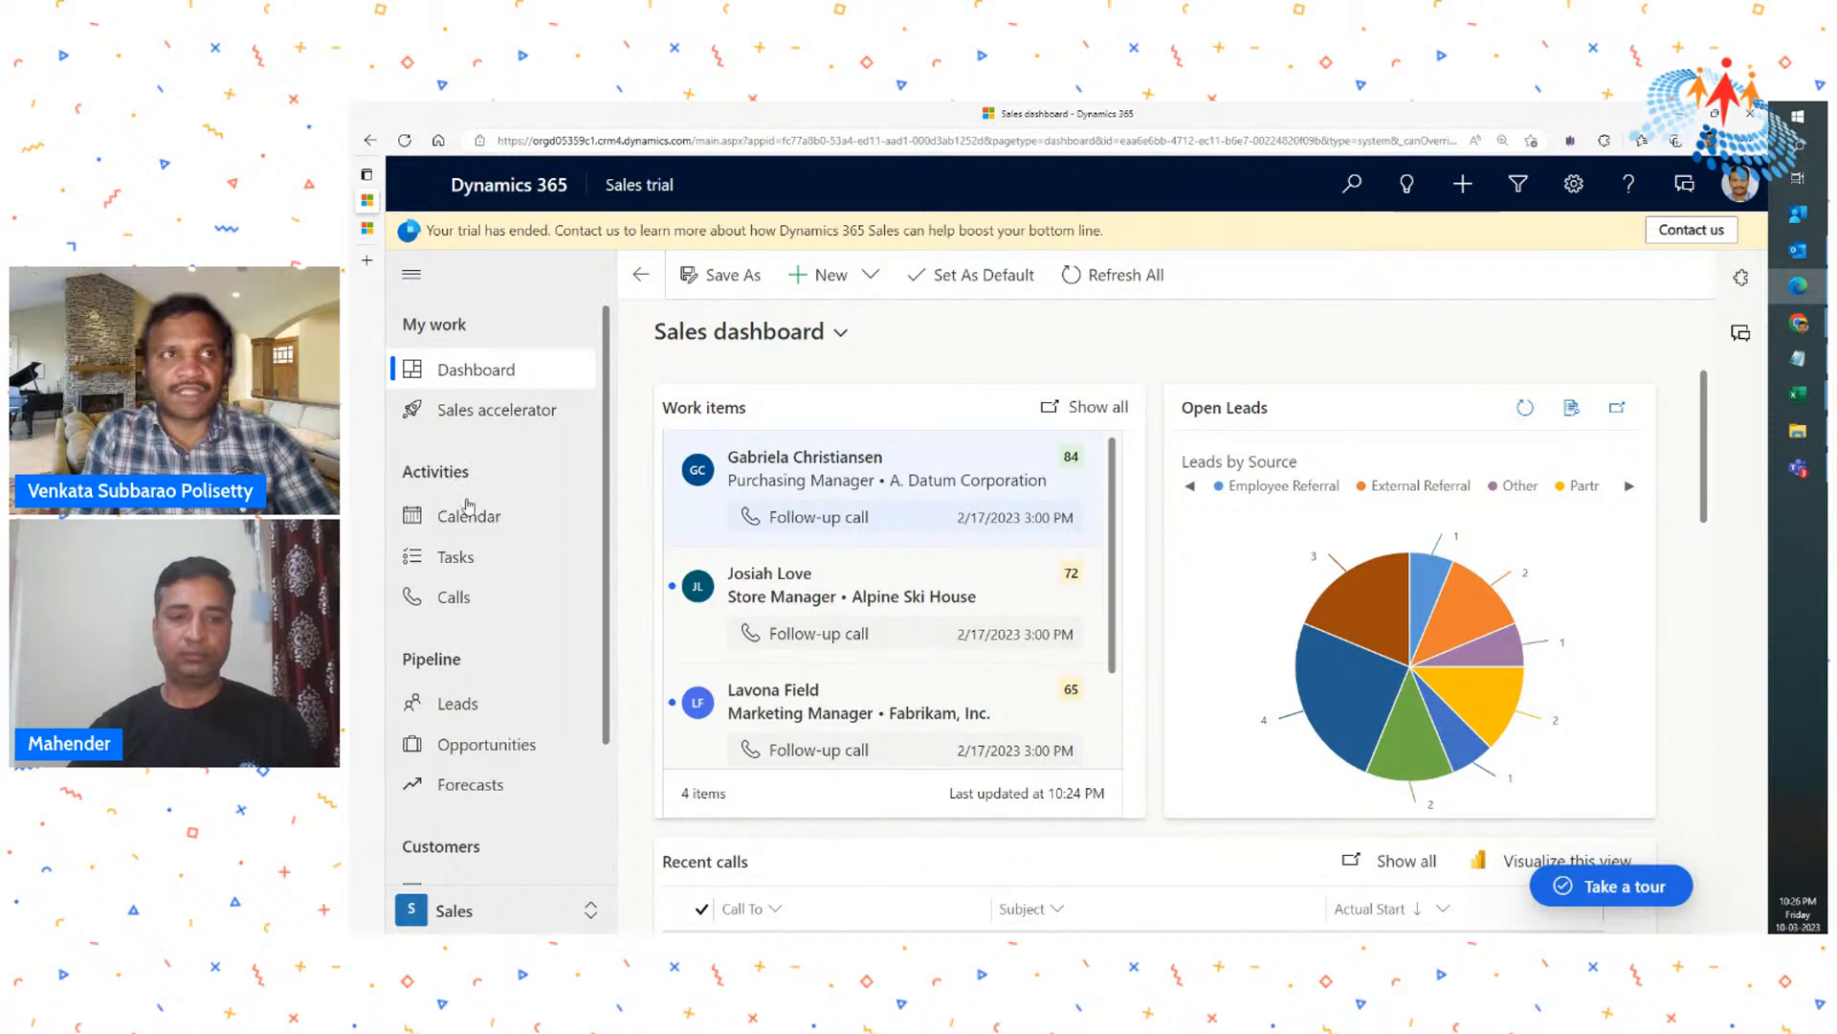
{"action": "left_click", "coordinate": [467, 565]}
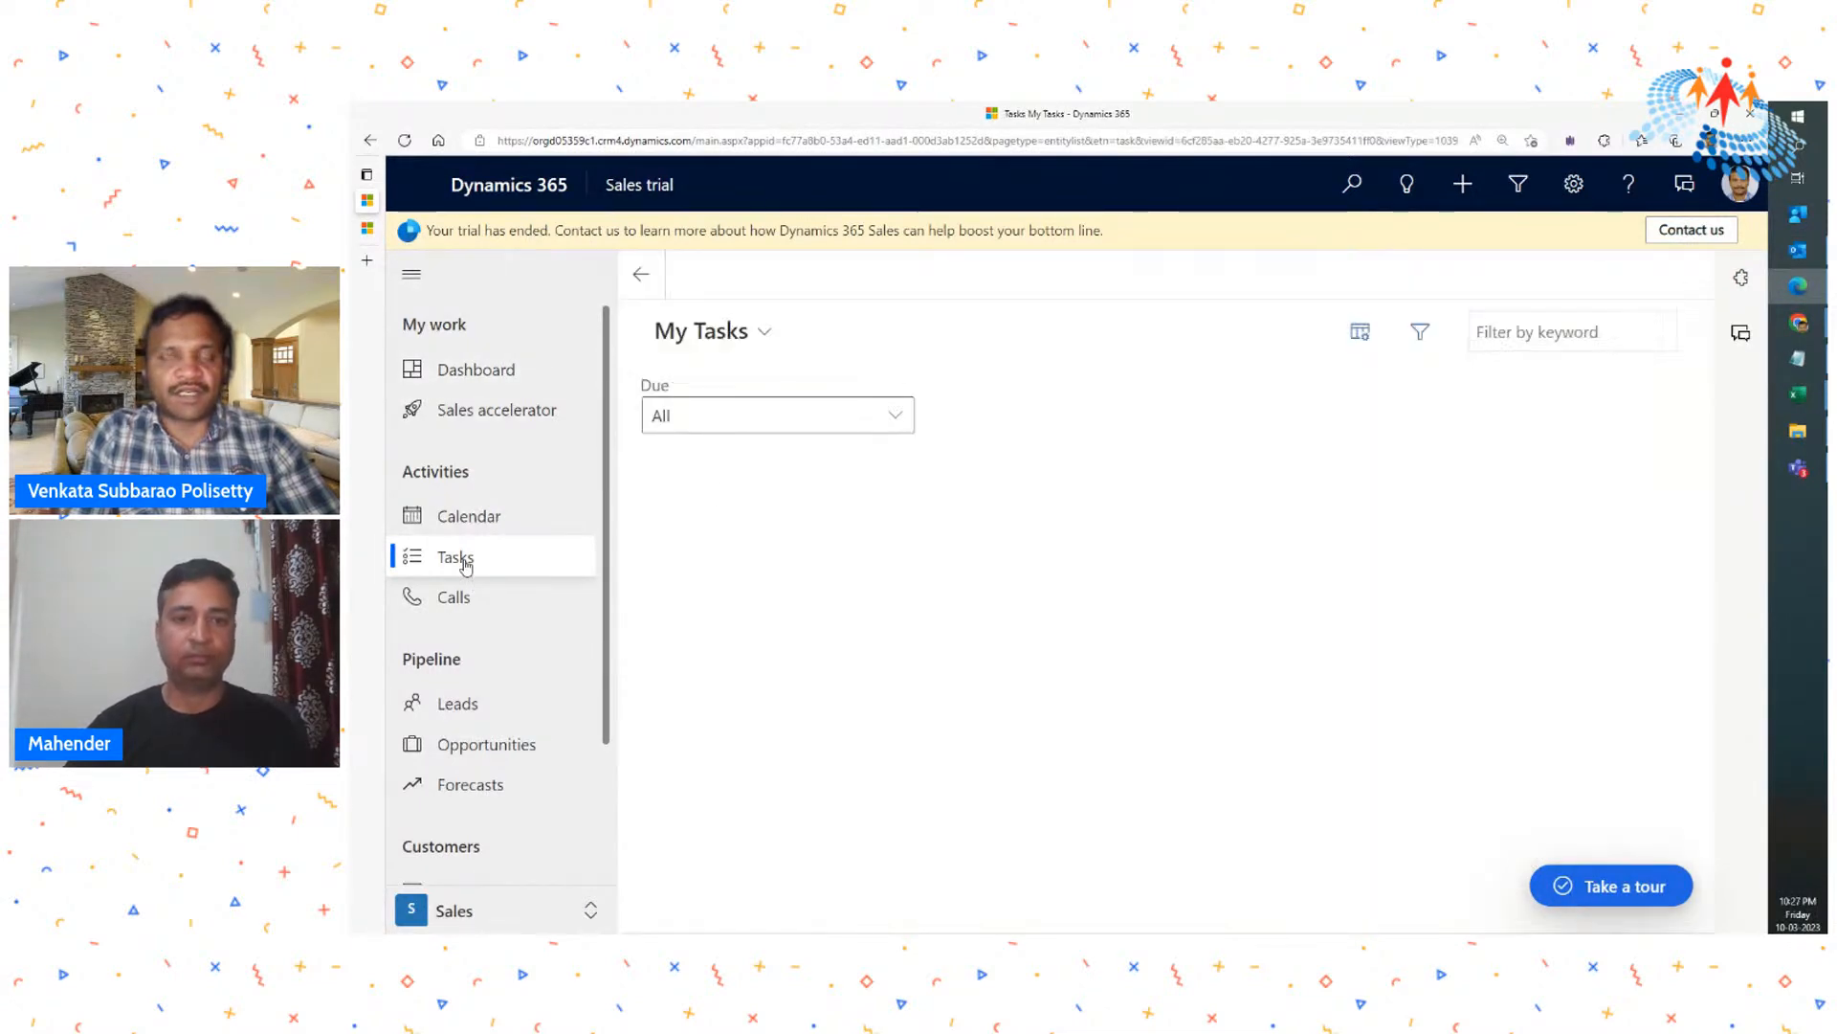
{"action": "left_click", "coordinate": [890, 421]}
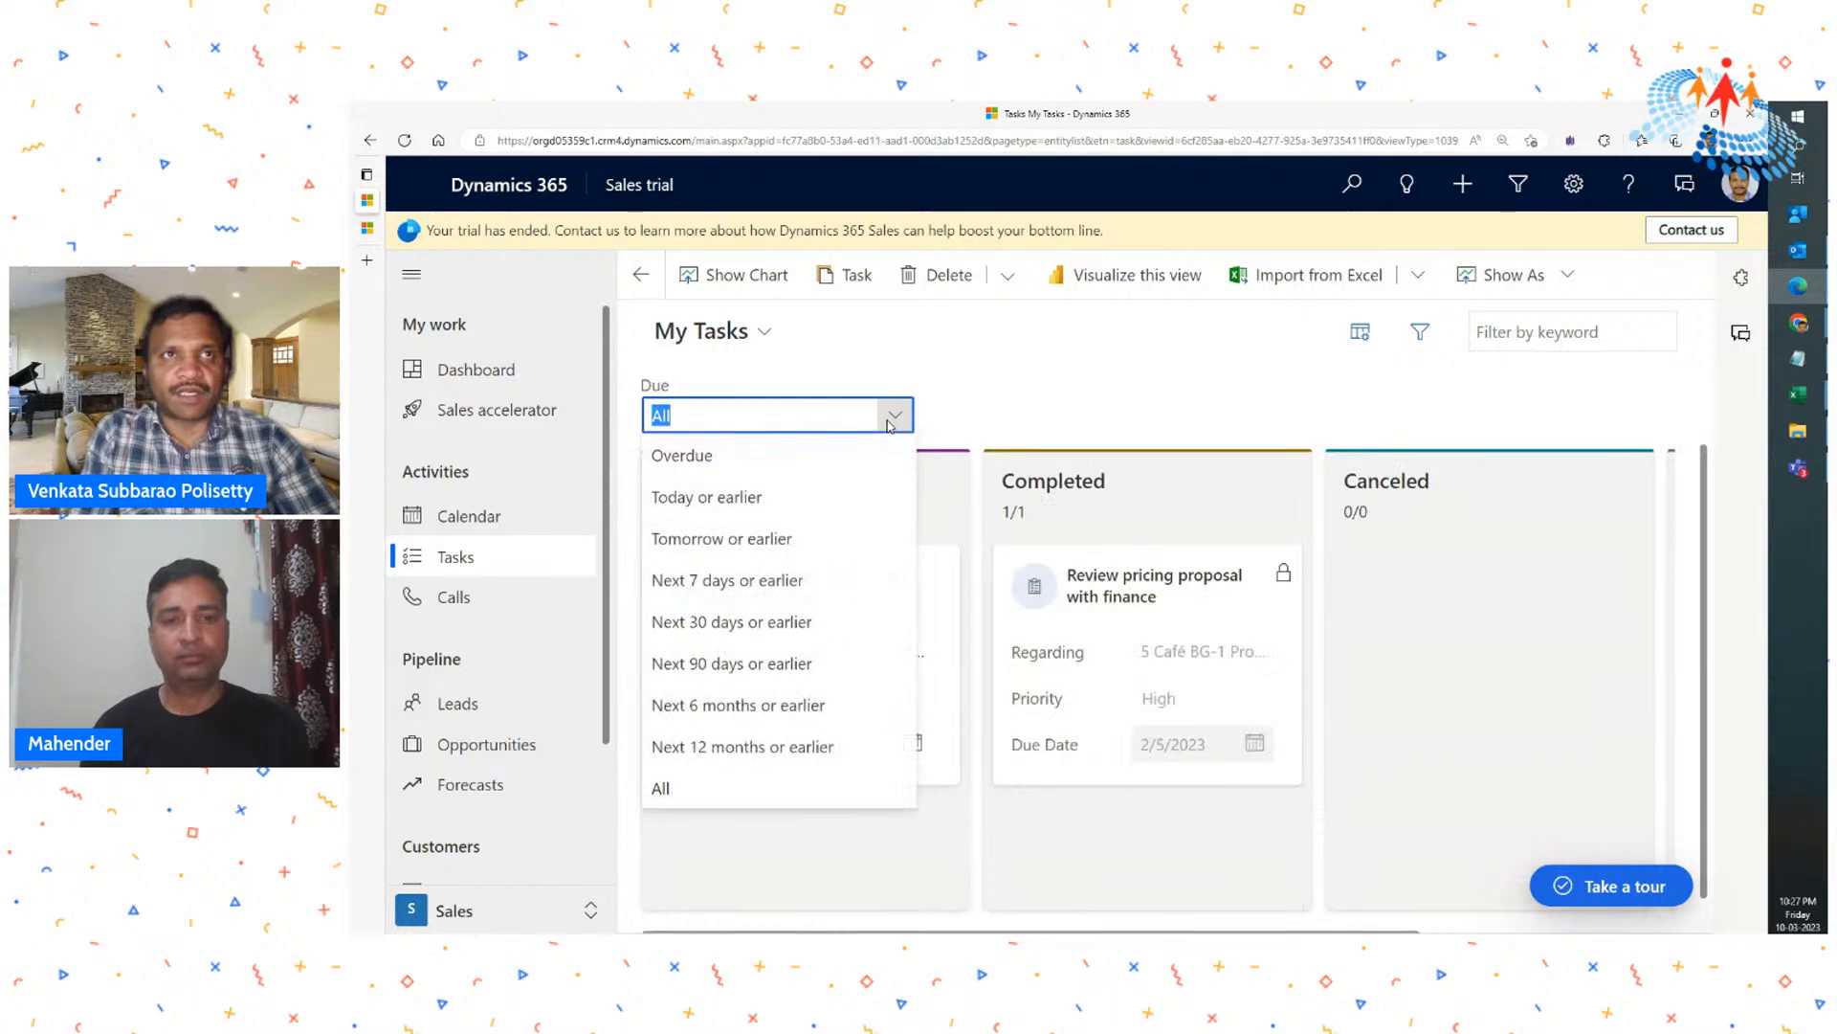
{"action": "left_click", "coordinate": [892, 416]}
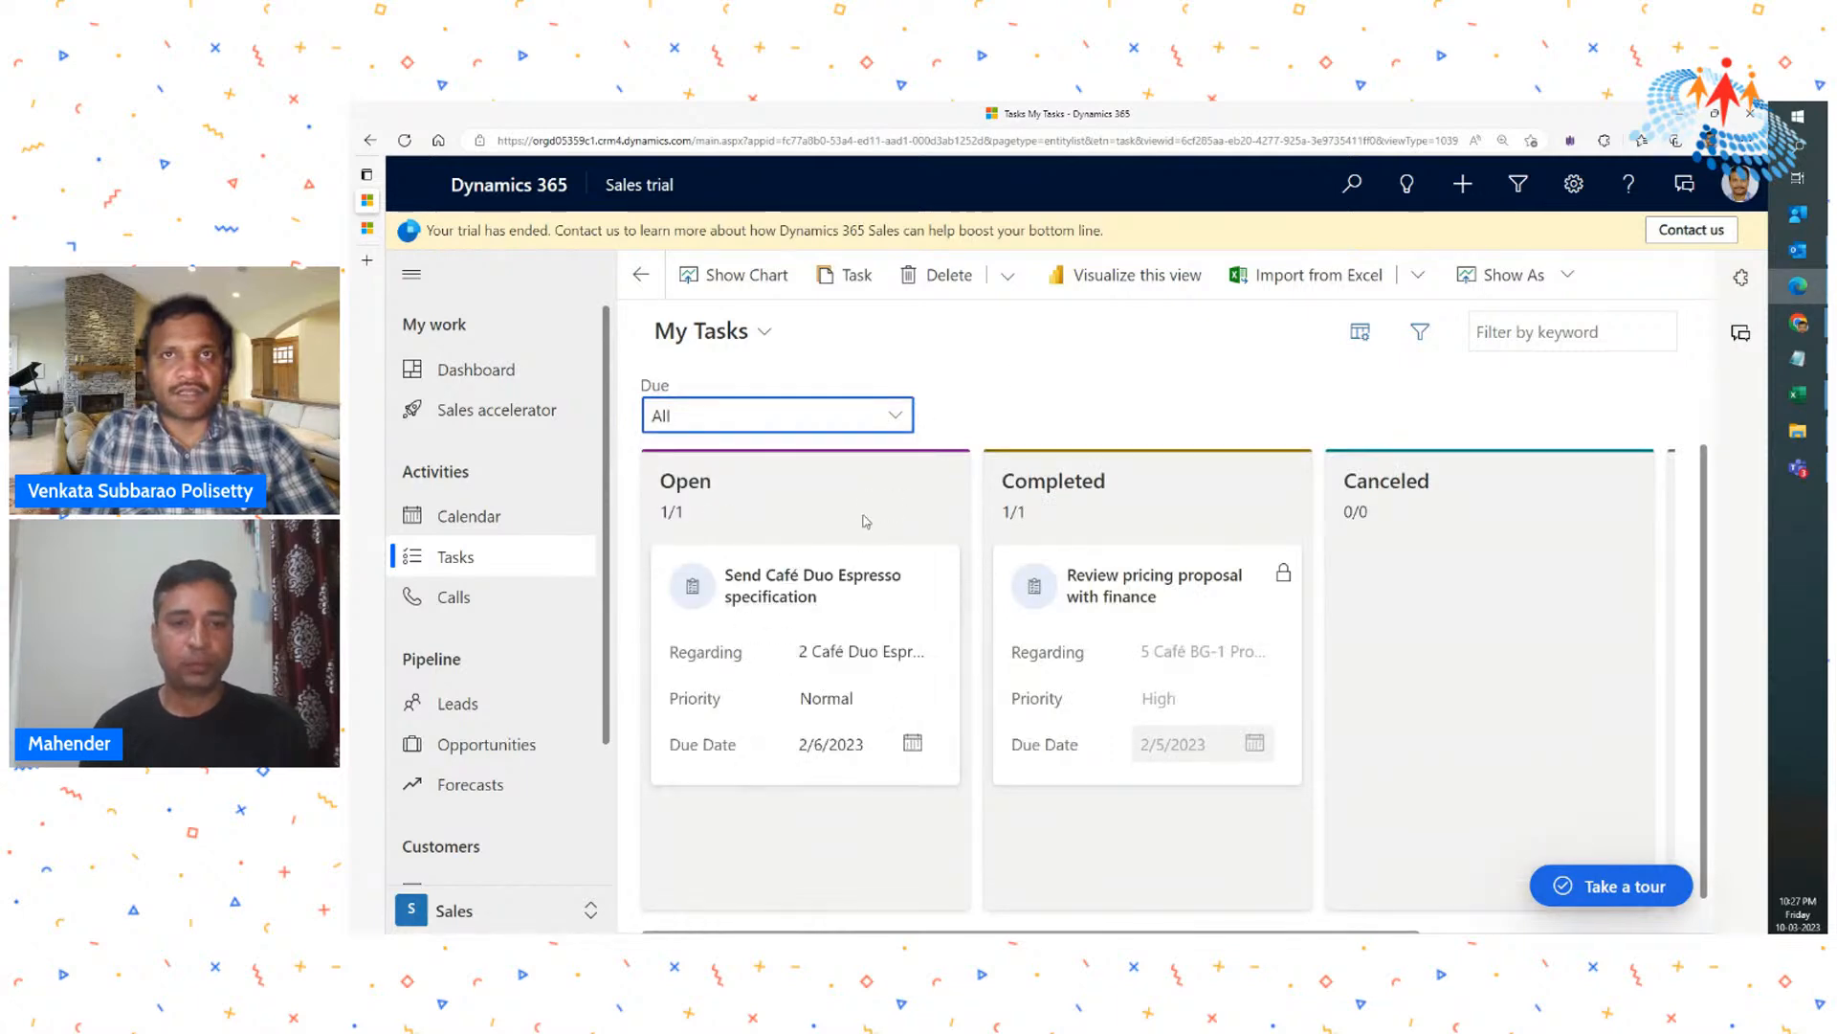
- Open the calendar and view it with the All Appointments view
{"action": "left_click", "coordinate": [469, 522]}
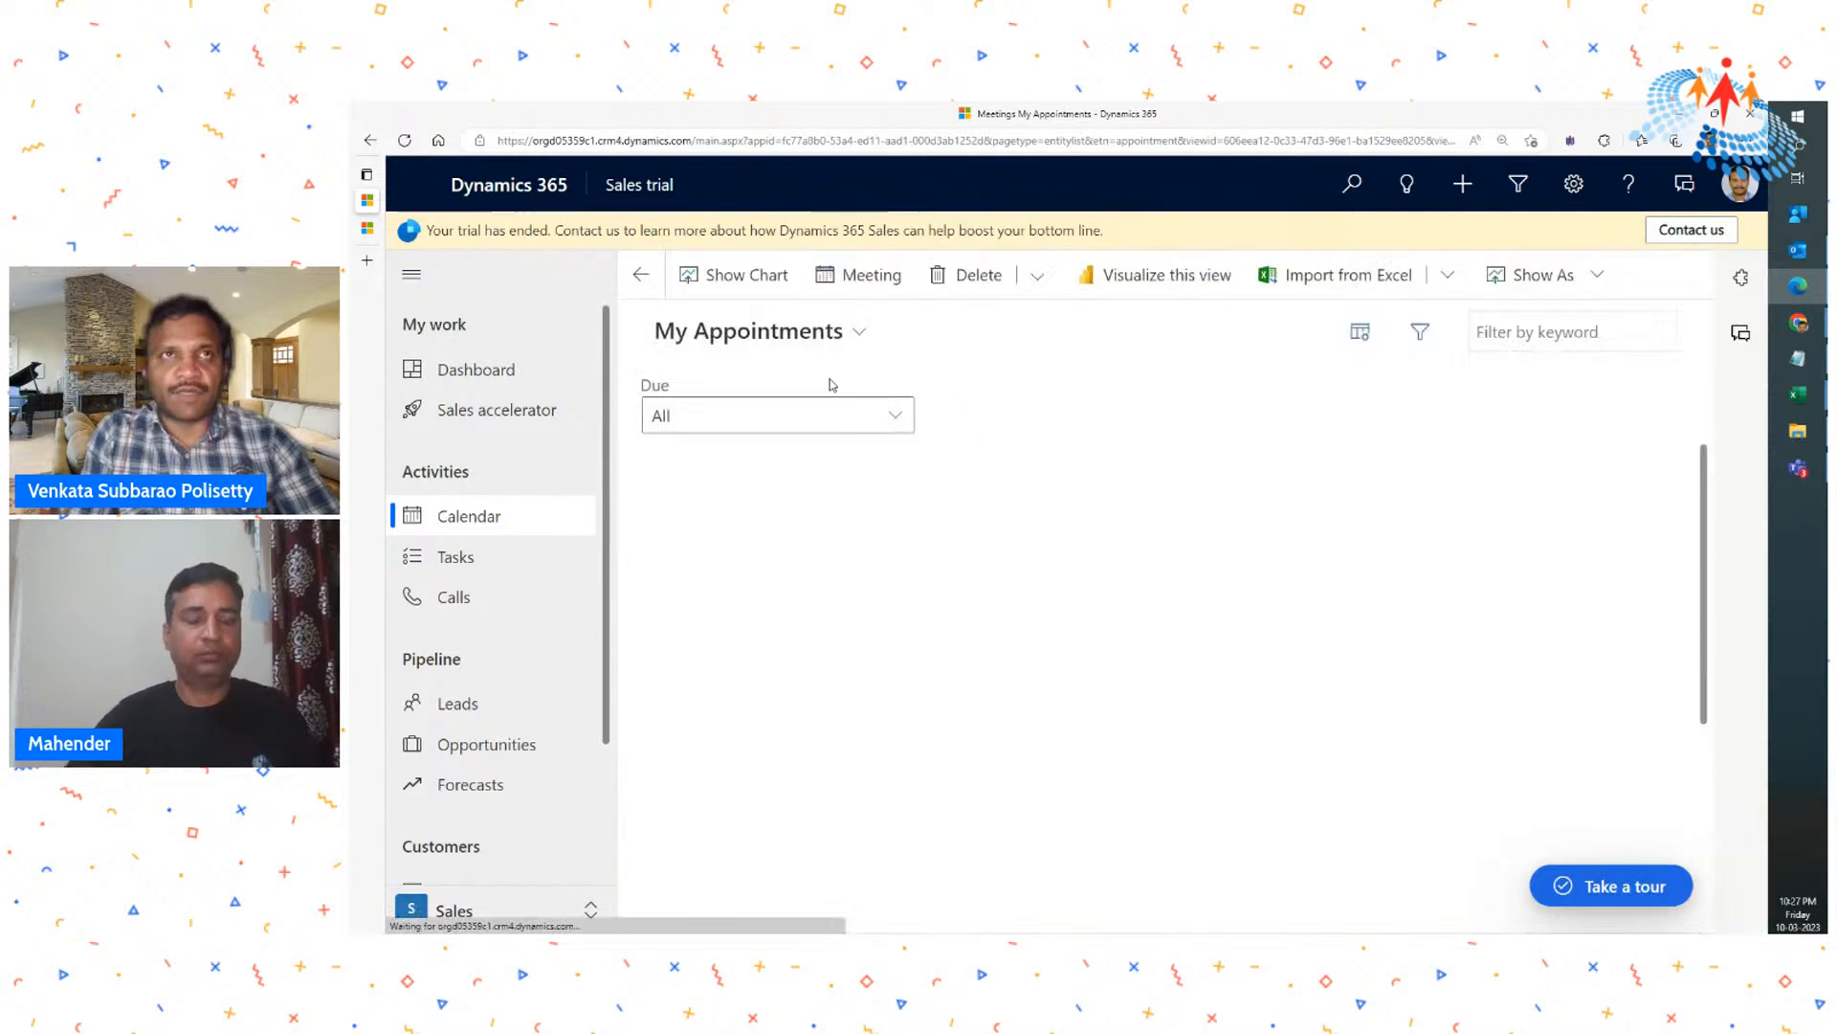
{"action": "left_click", "coordinate": [832, 330]}
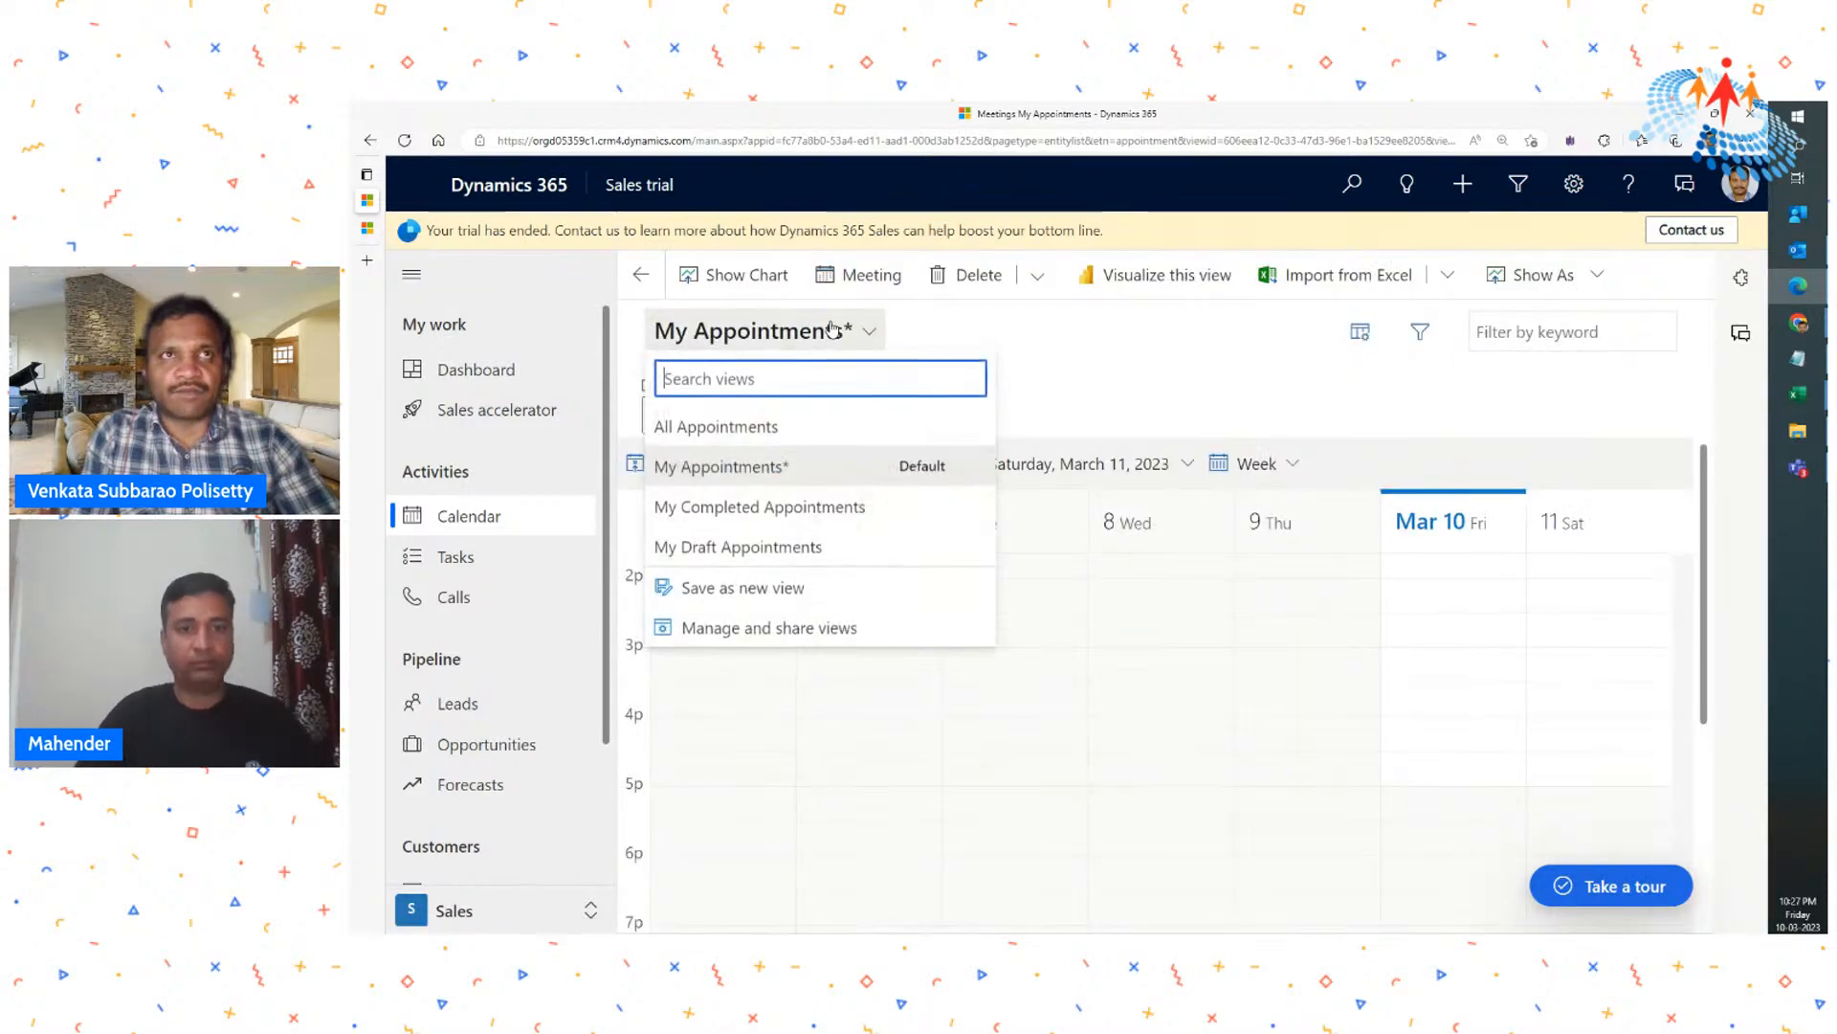
{"action": "left_click", "coordinate": [724, 438]}
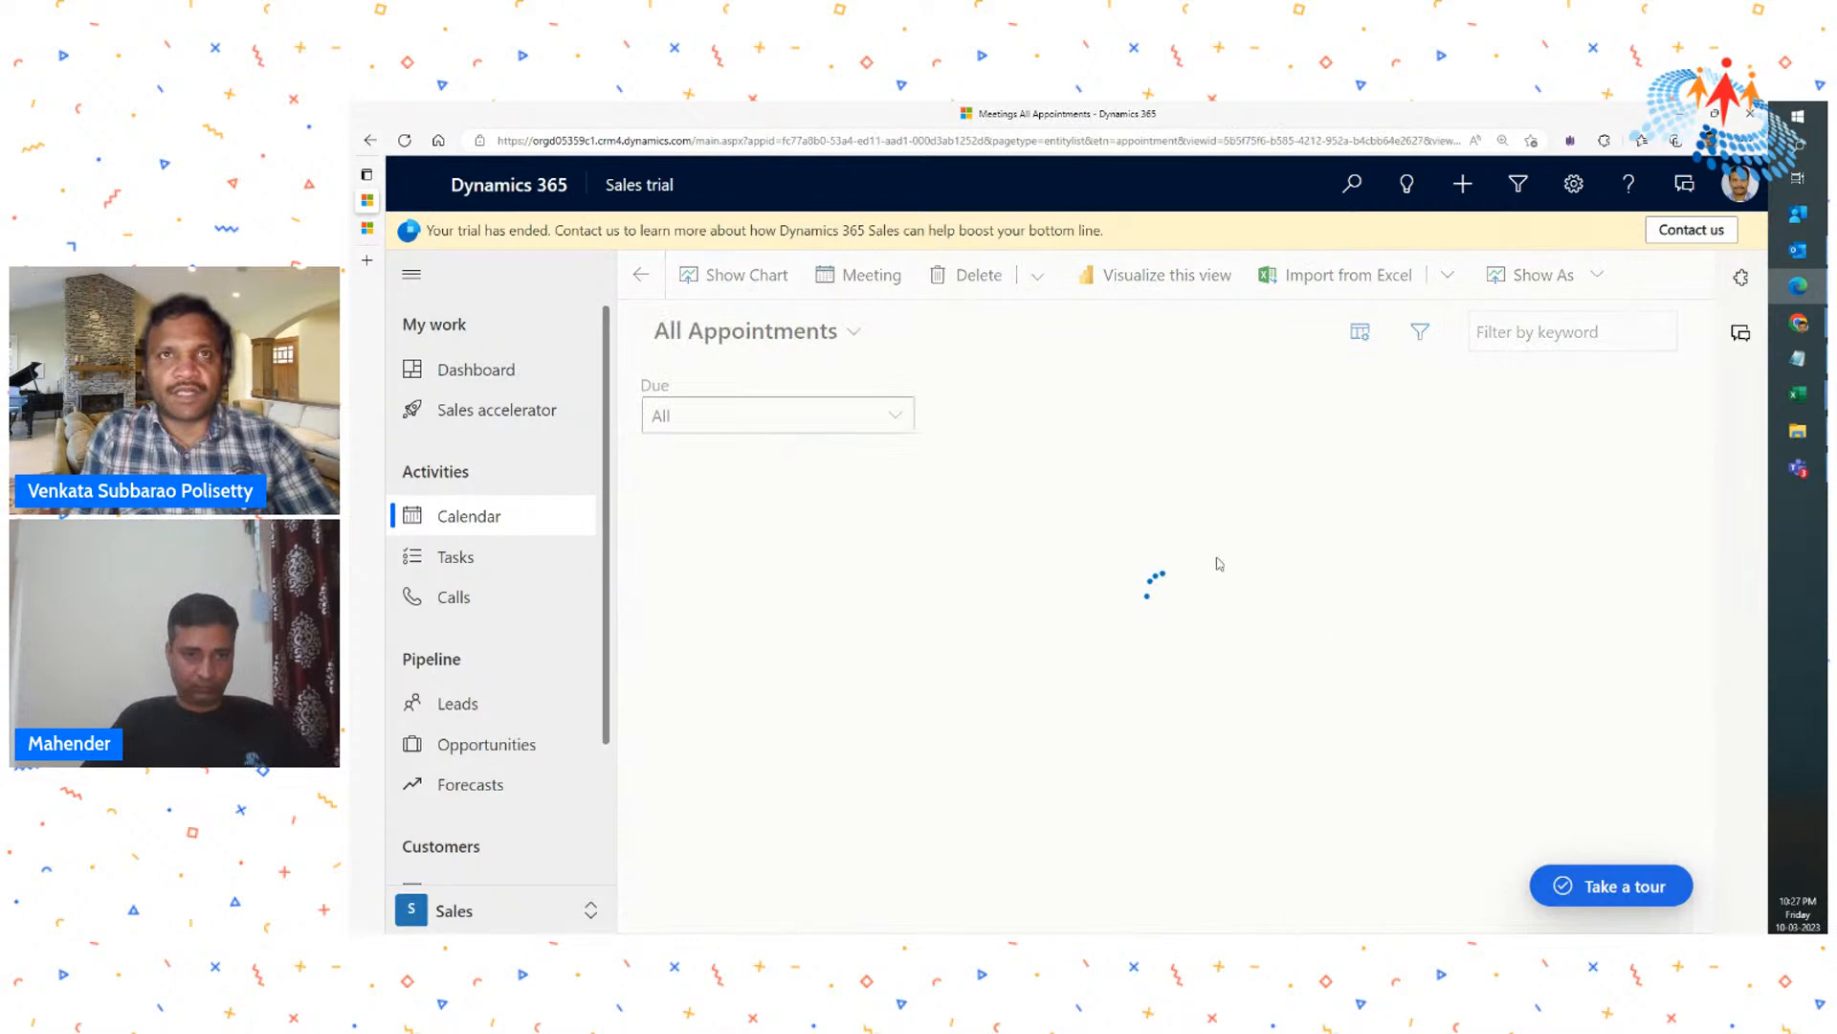
{"action": "scroll", "coordinate": [1489, 629], "scroll_direction": "down", "scroll_amount": 1}
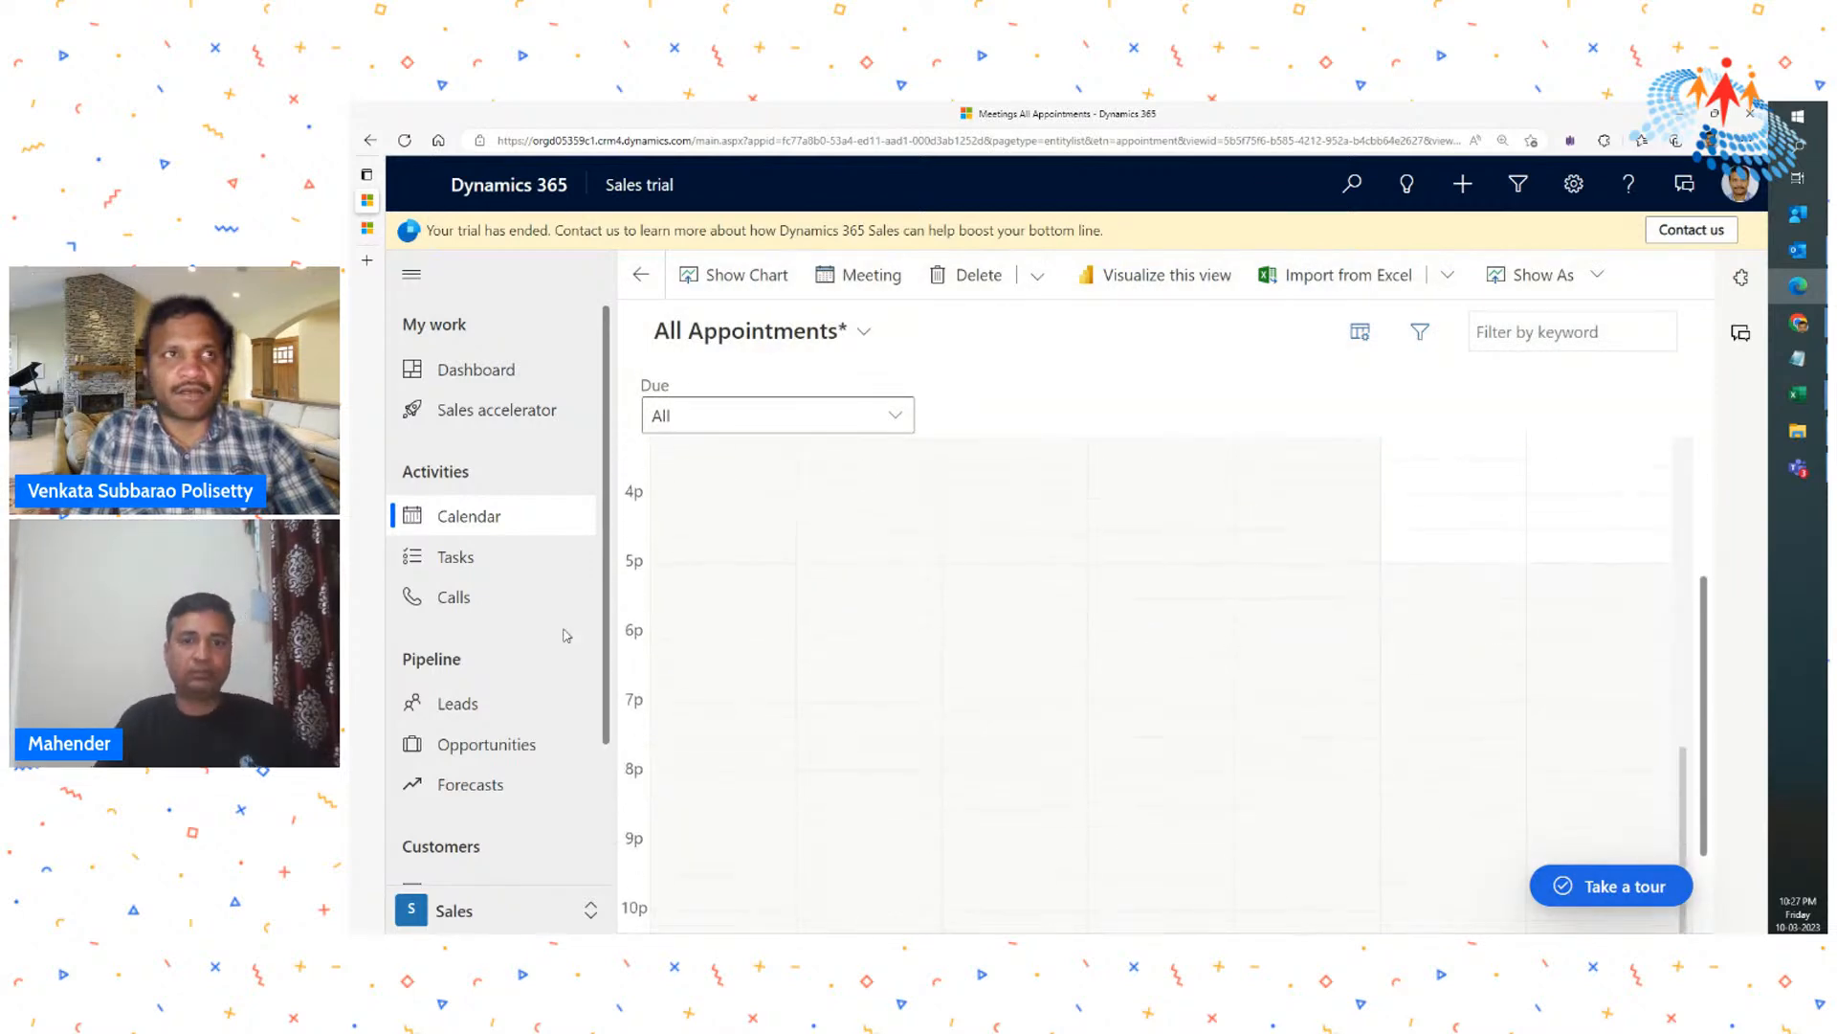
- Open the calls page and look through the call history
{"action": "left_click", "coordinate": [462, 598]}
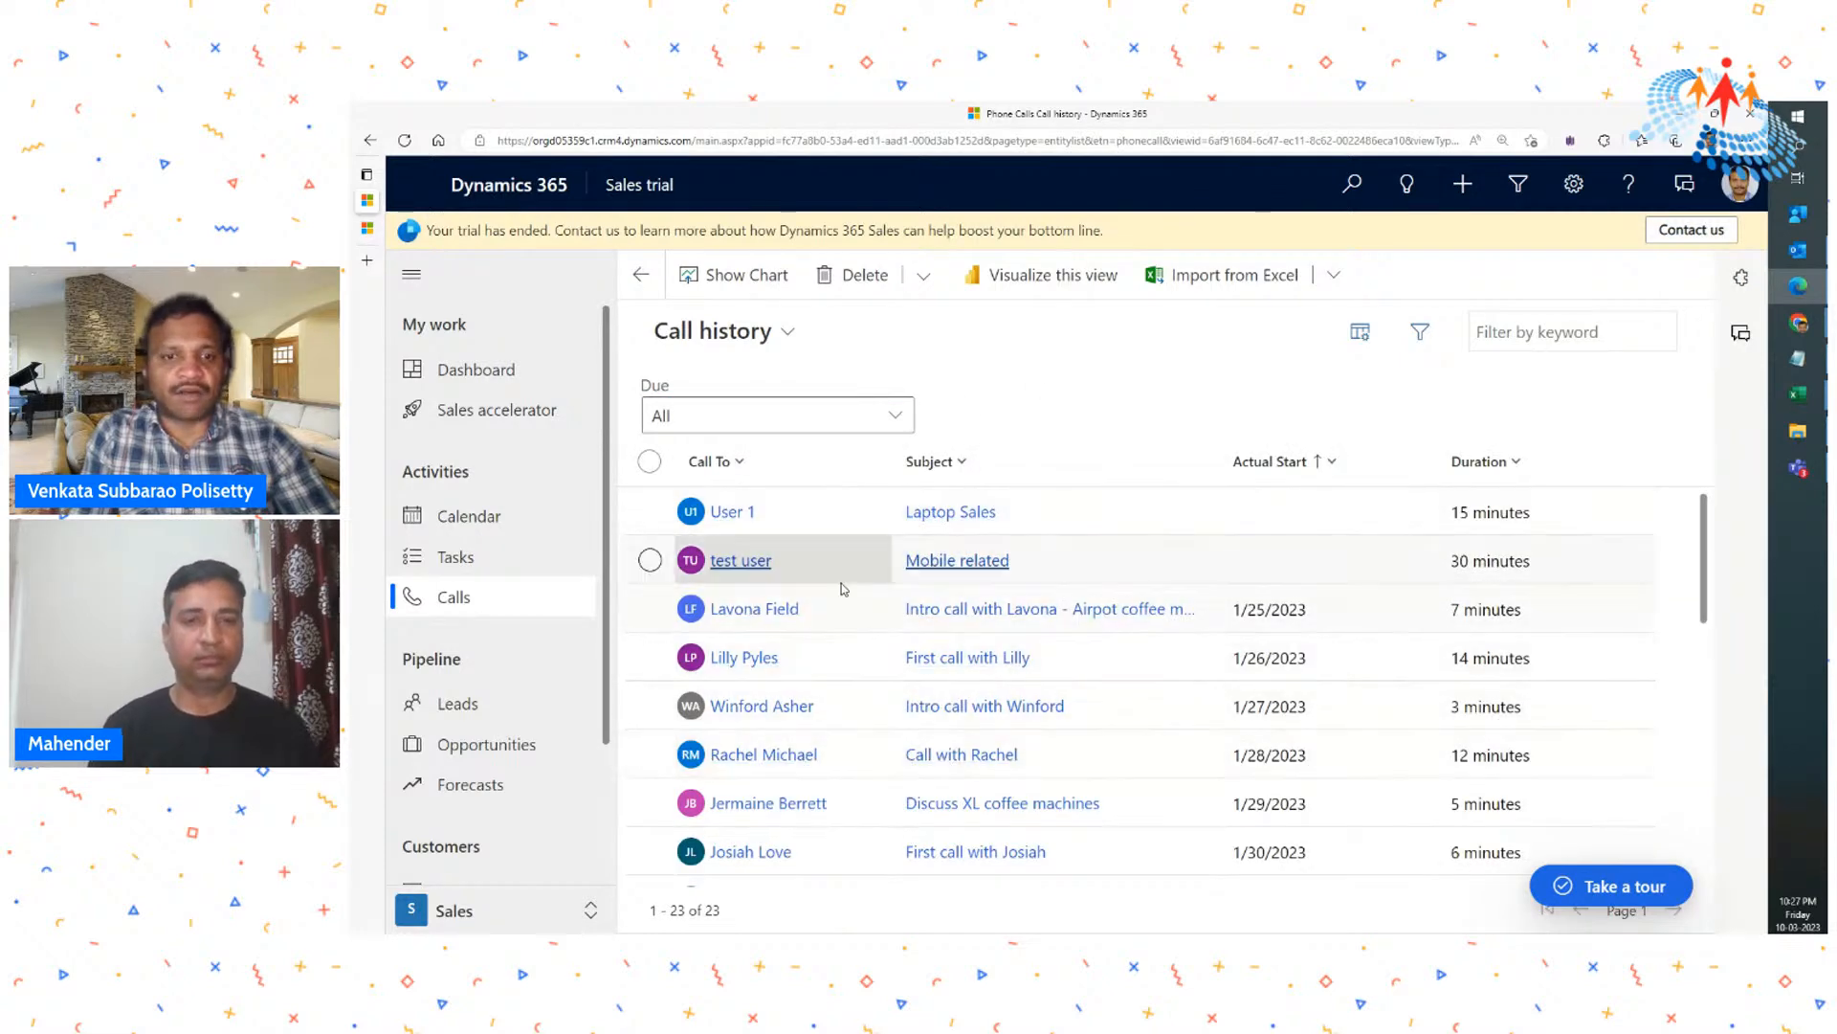
{"action": "scroll", "coordinate": [840, 594], "scroll_direction": "down", "scroll_amount": 1}
{"action": "scroll", "coordinate": [862, 594], "scroll_direction": "up", "scroll_amount": 1}
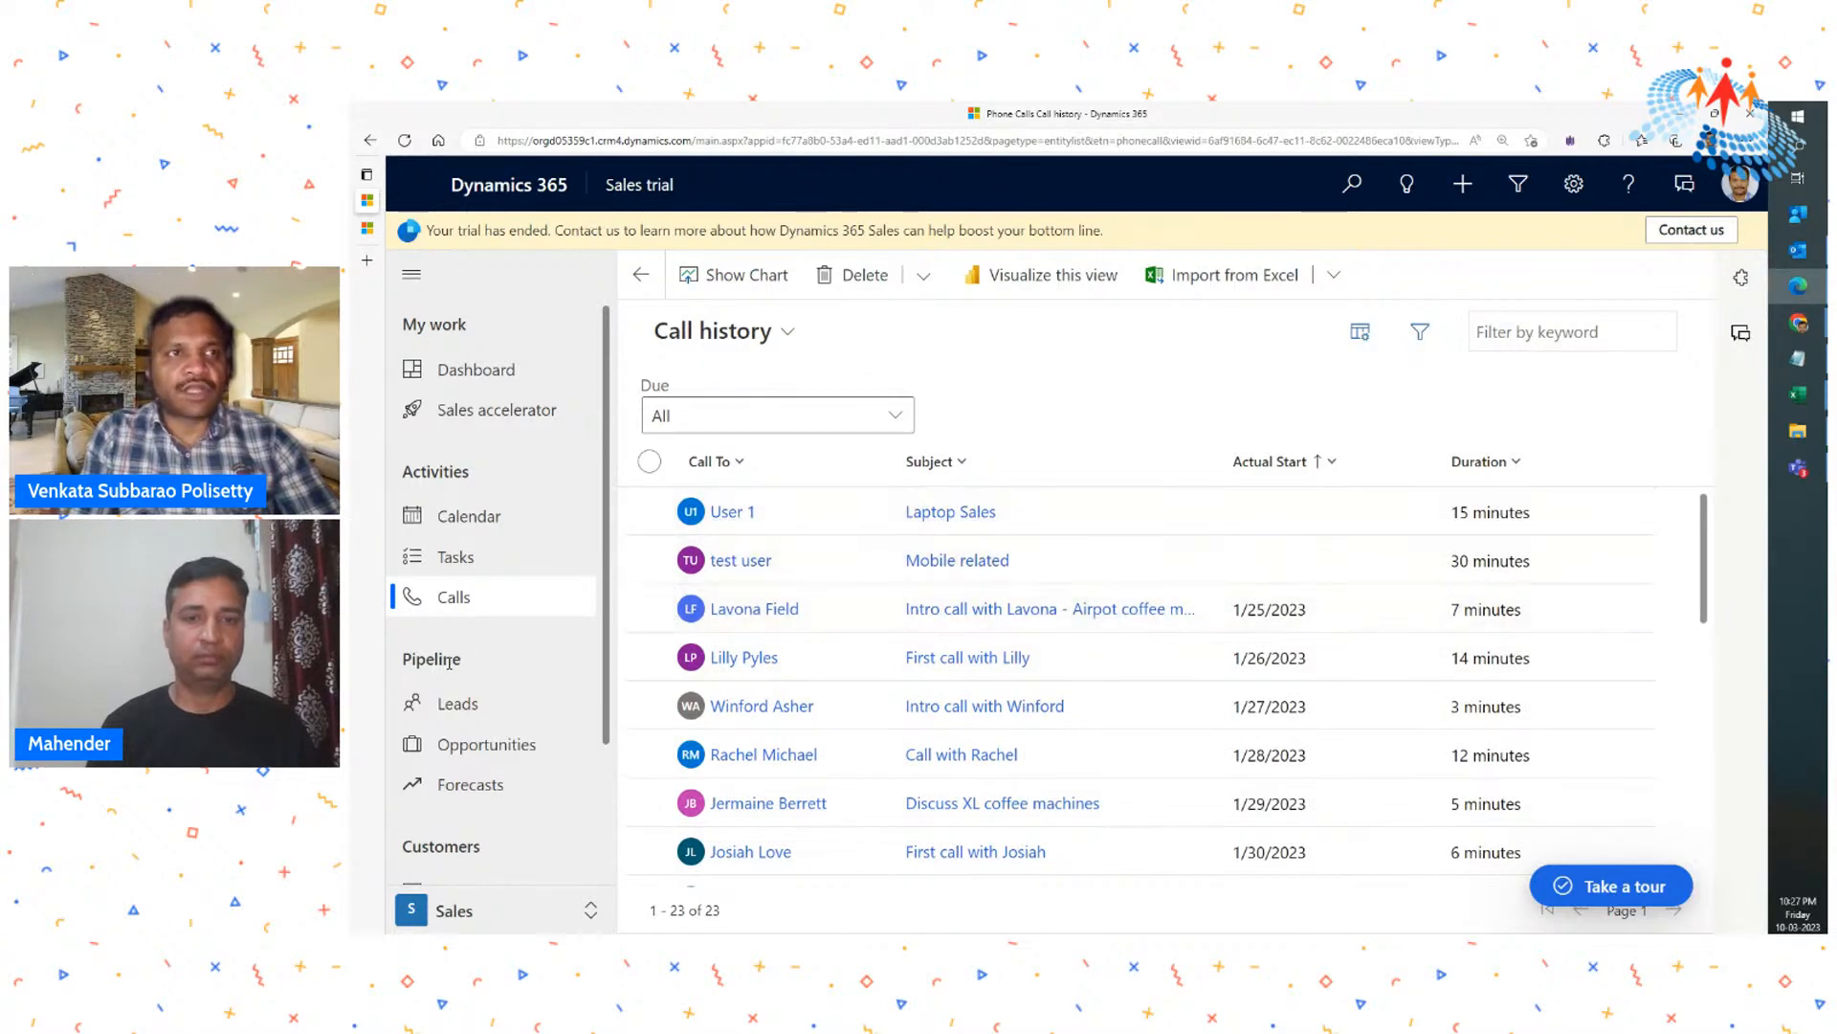
- Visit the leads and opportunities pages of the pipeline, ending on the My Open Leads list
{"action": "scroll", "coordinate": [450, 660], "scroll_direction": "down", "scroll_amount": 1}
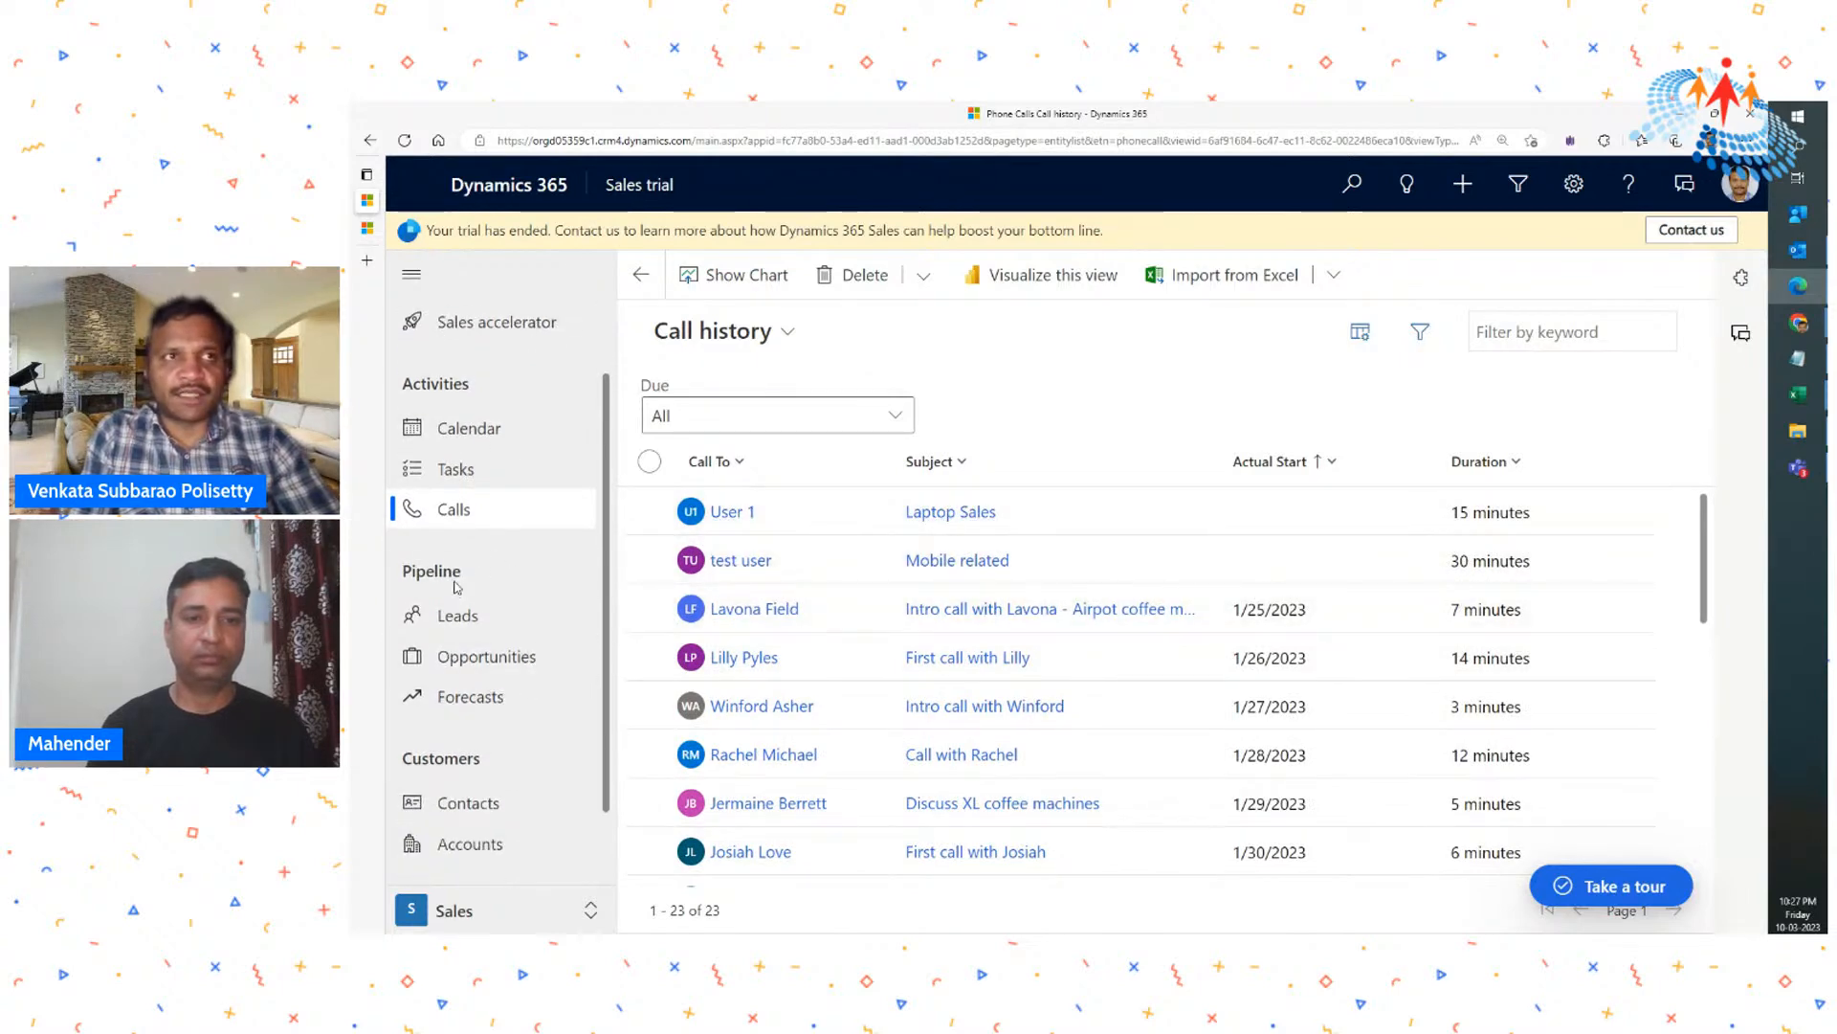
{"action": "scroll", "coordinate": [458, 595], "scroll_direction": "up", "scroll_amount": 1}
{"action": "scroll", "coordinate": [453, 603], "scroll_direction": "down", "scroll_amount": 1}
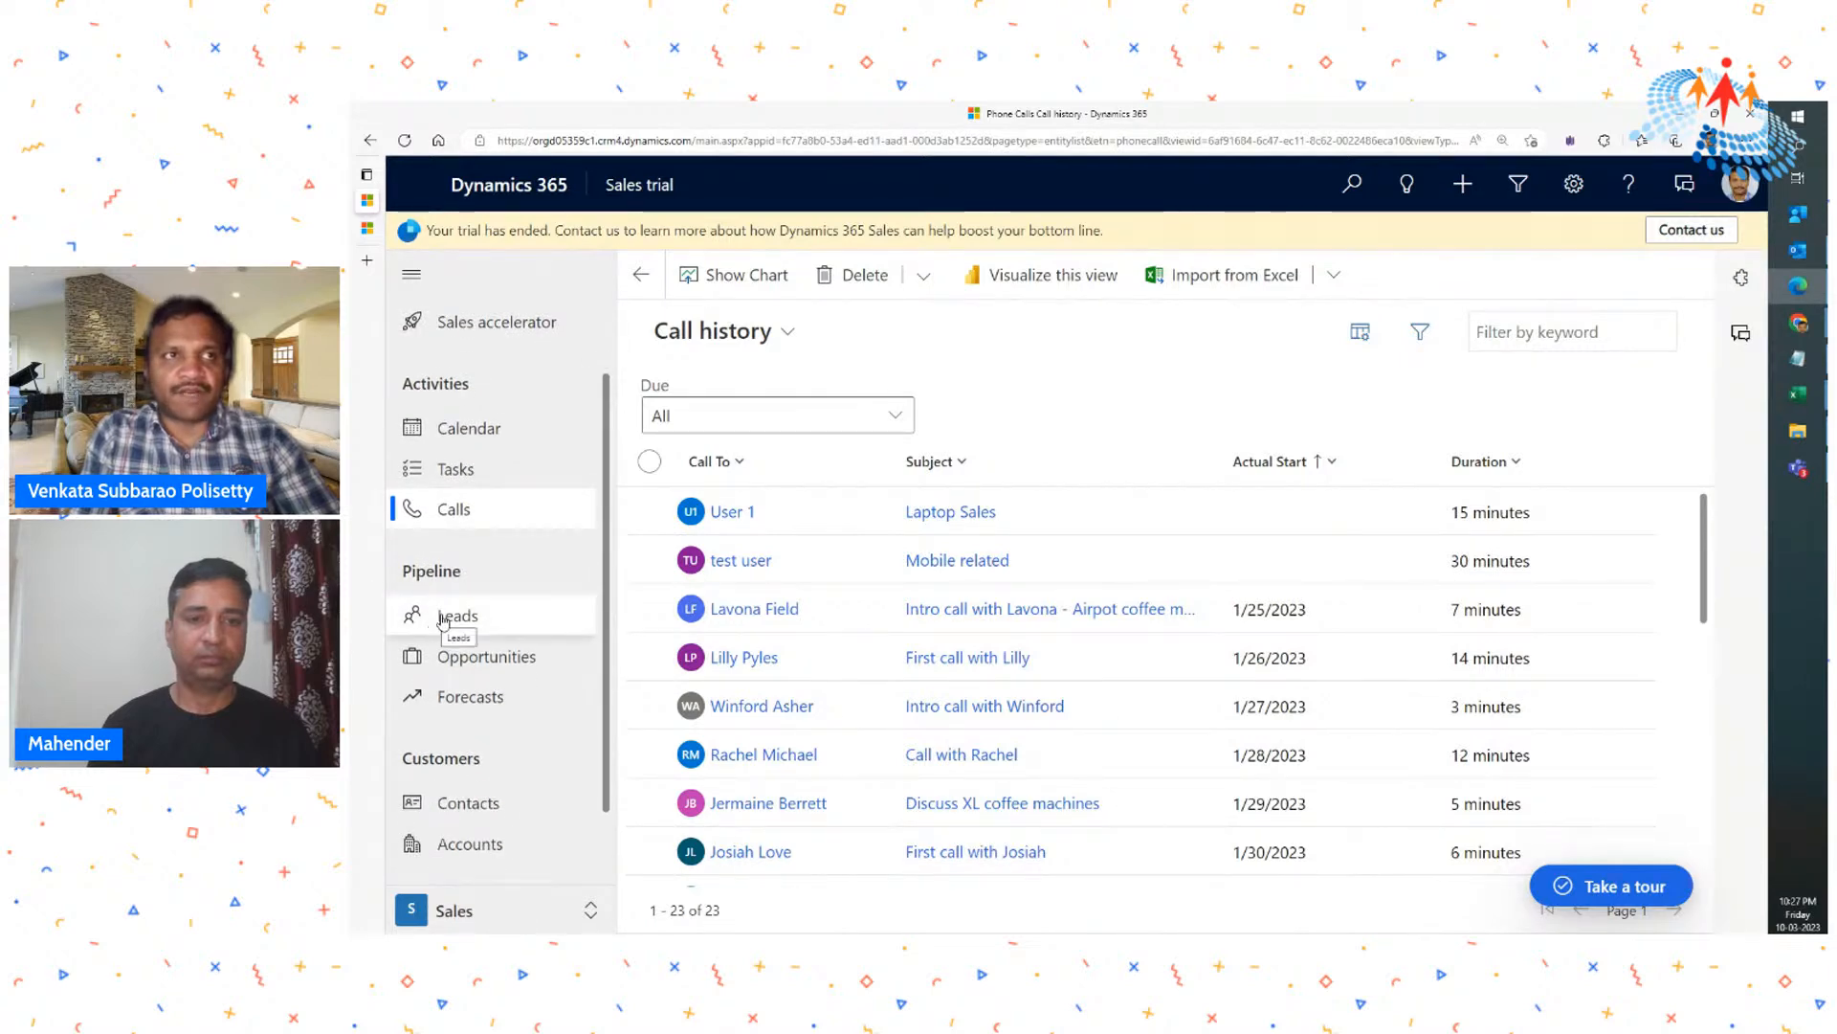
{"action": "left_click", "coordinate": [445, 617]}
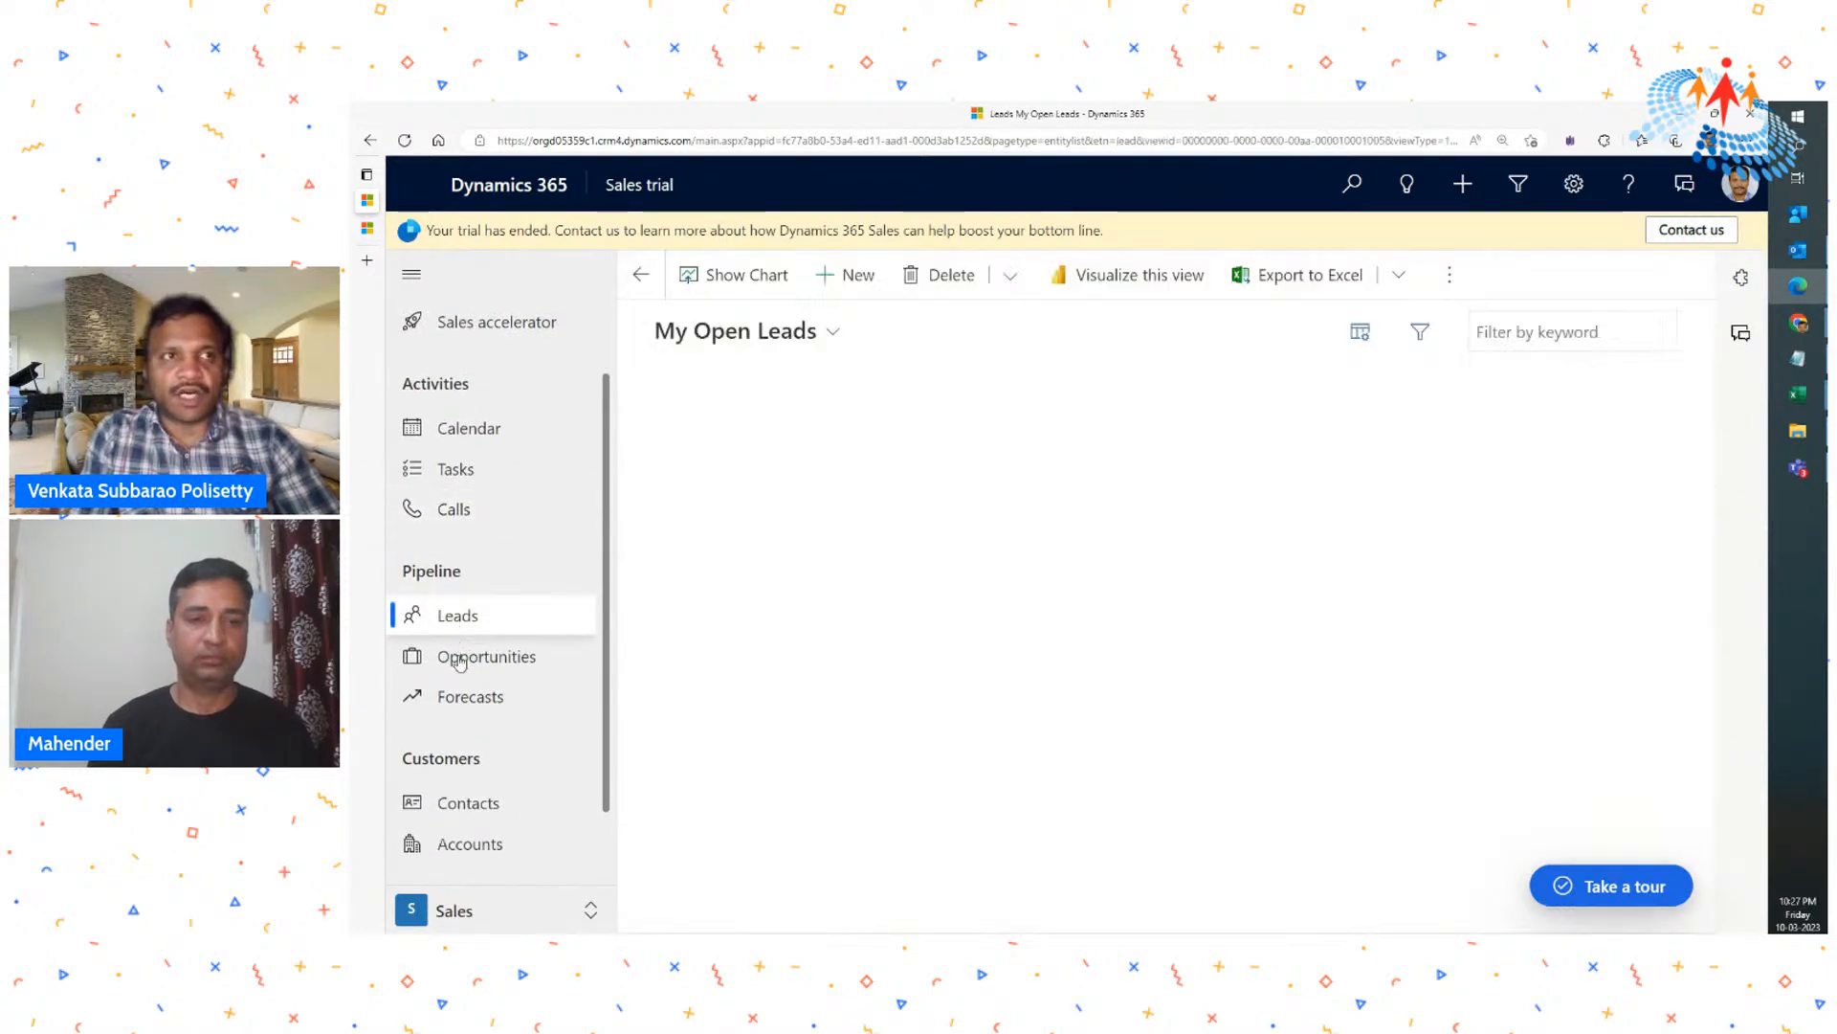
{"action": "left_click", "coordinate": [459, 659]}
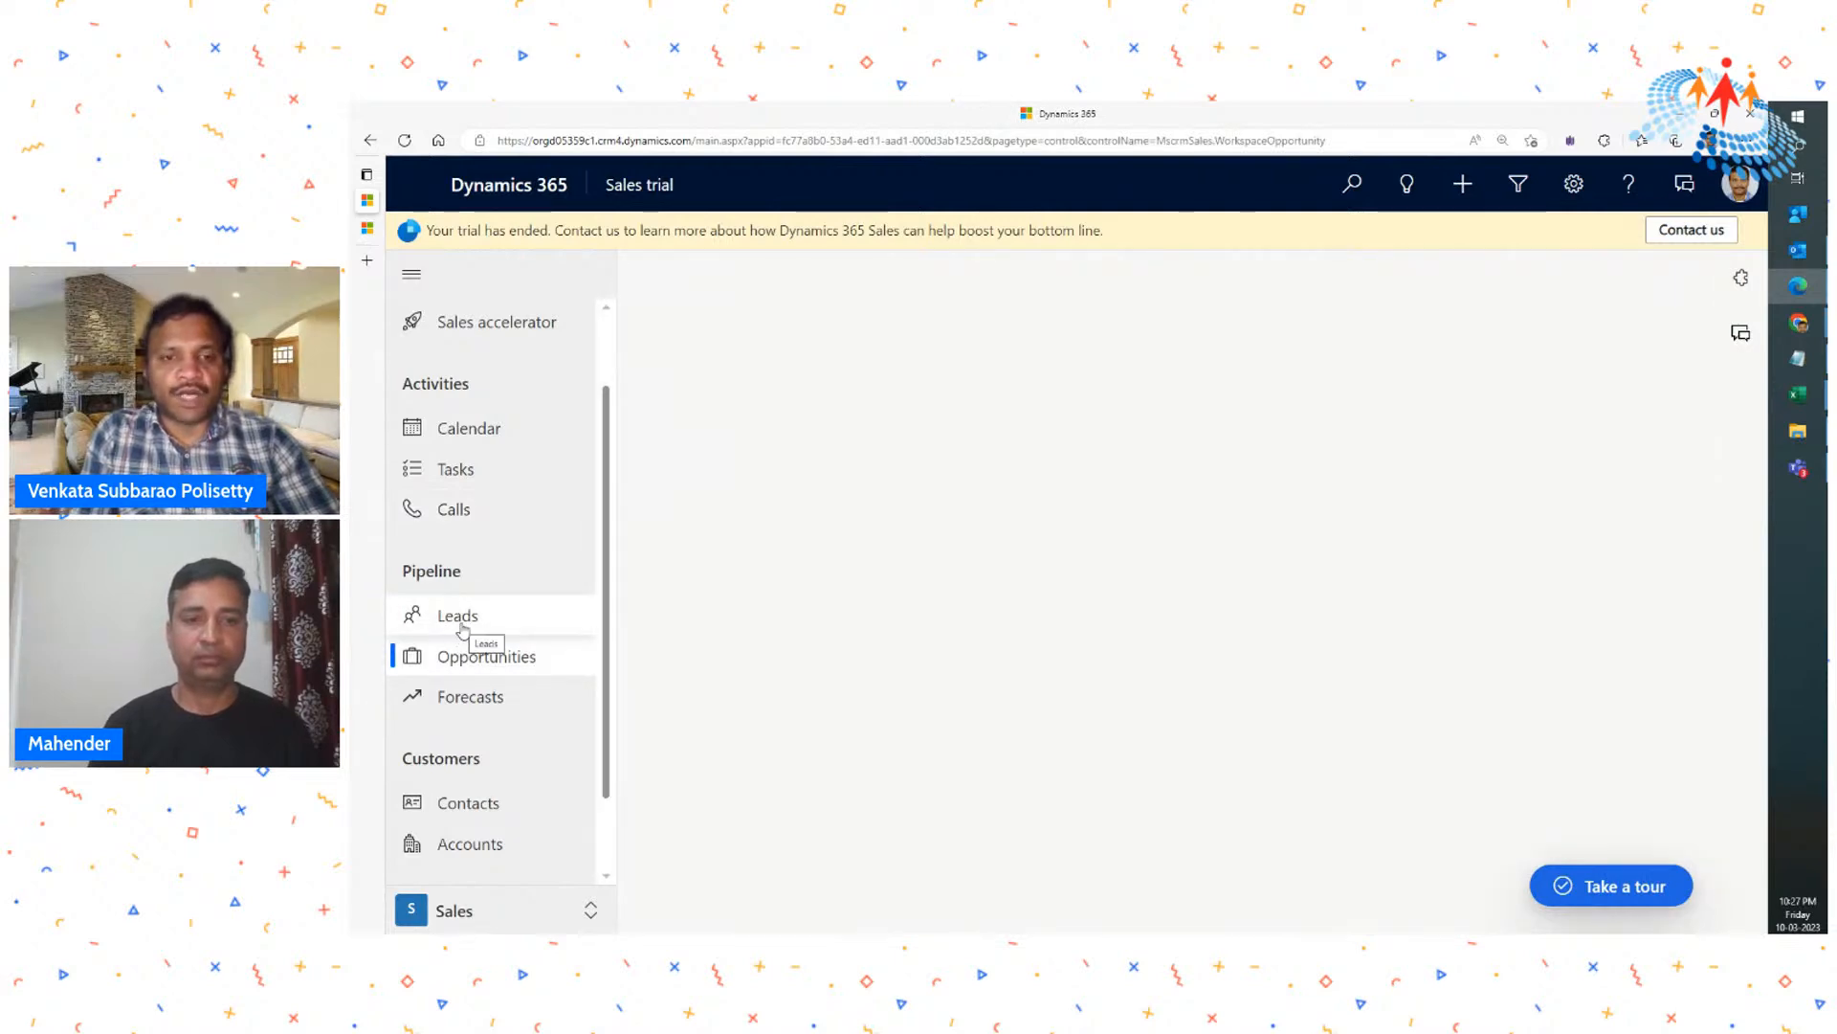
{"action": "left_click", "coordinate": [462, 627]}
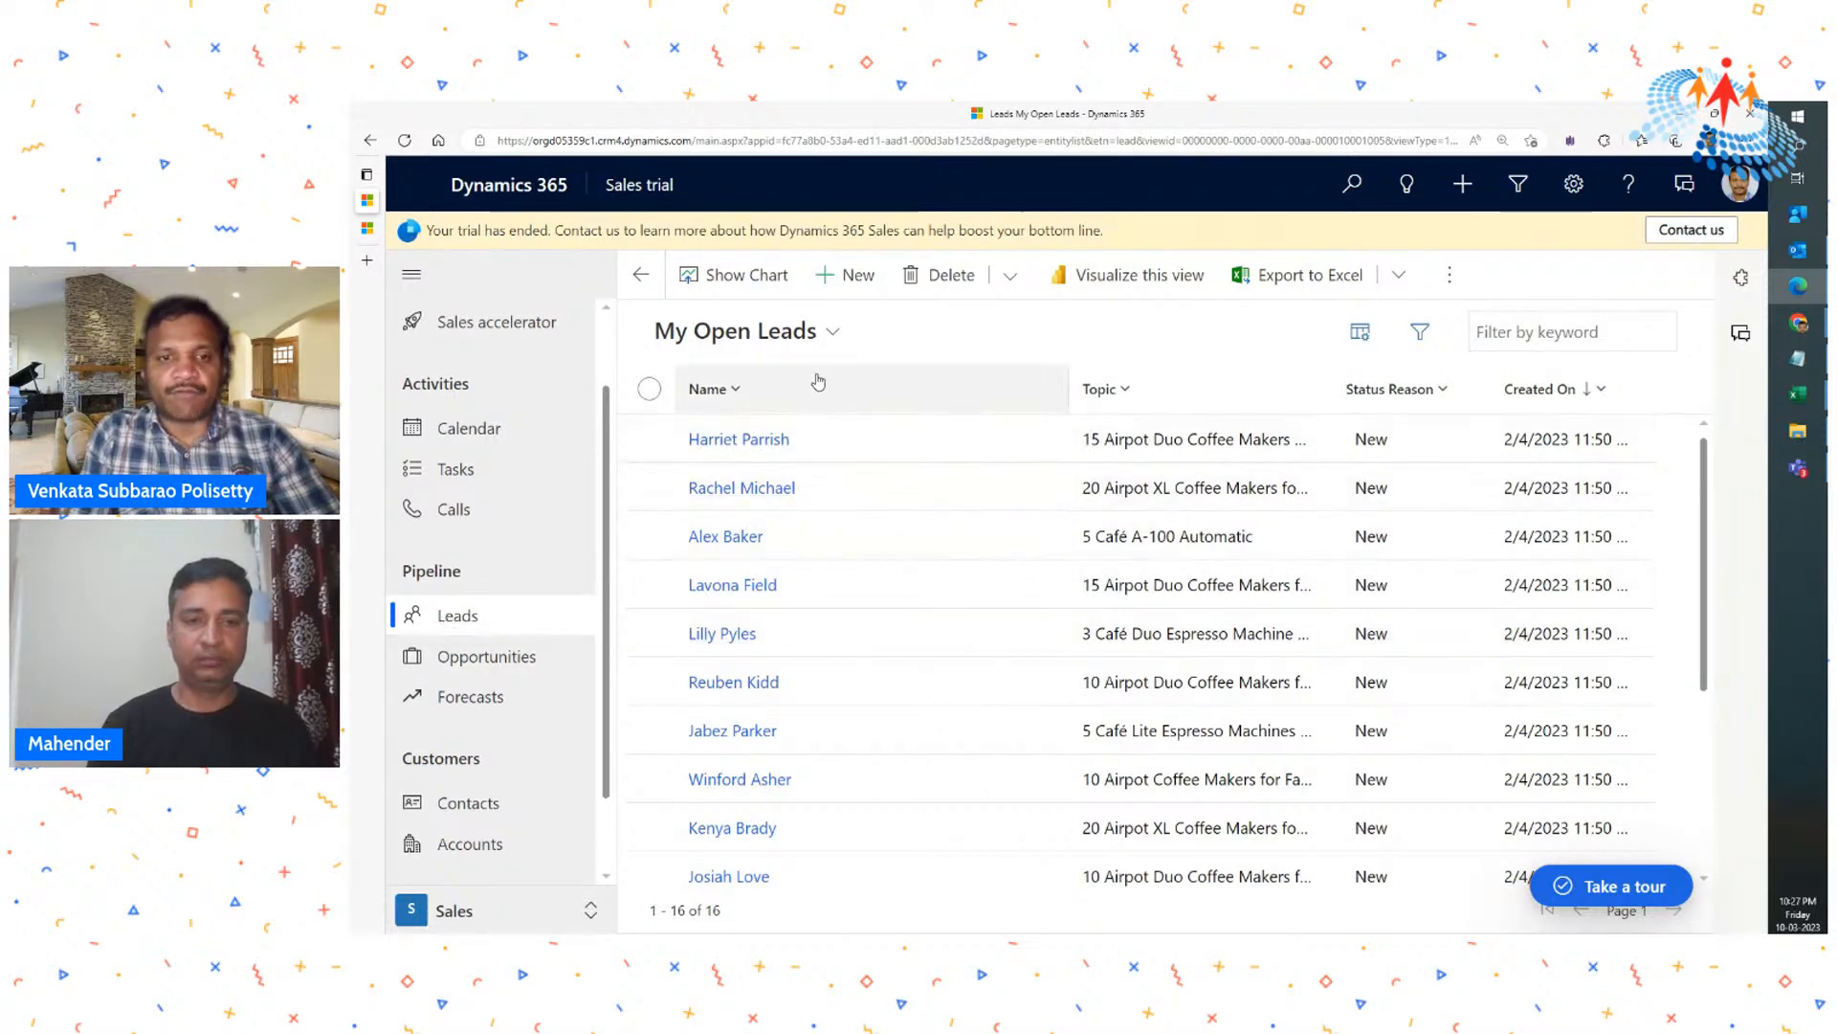
- Look through the views available for leads, keeping My Open Leads selected
{"action": "key", "text": "ctrl+plus"}
{"action": "key", "text": "ctrl+plus"}
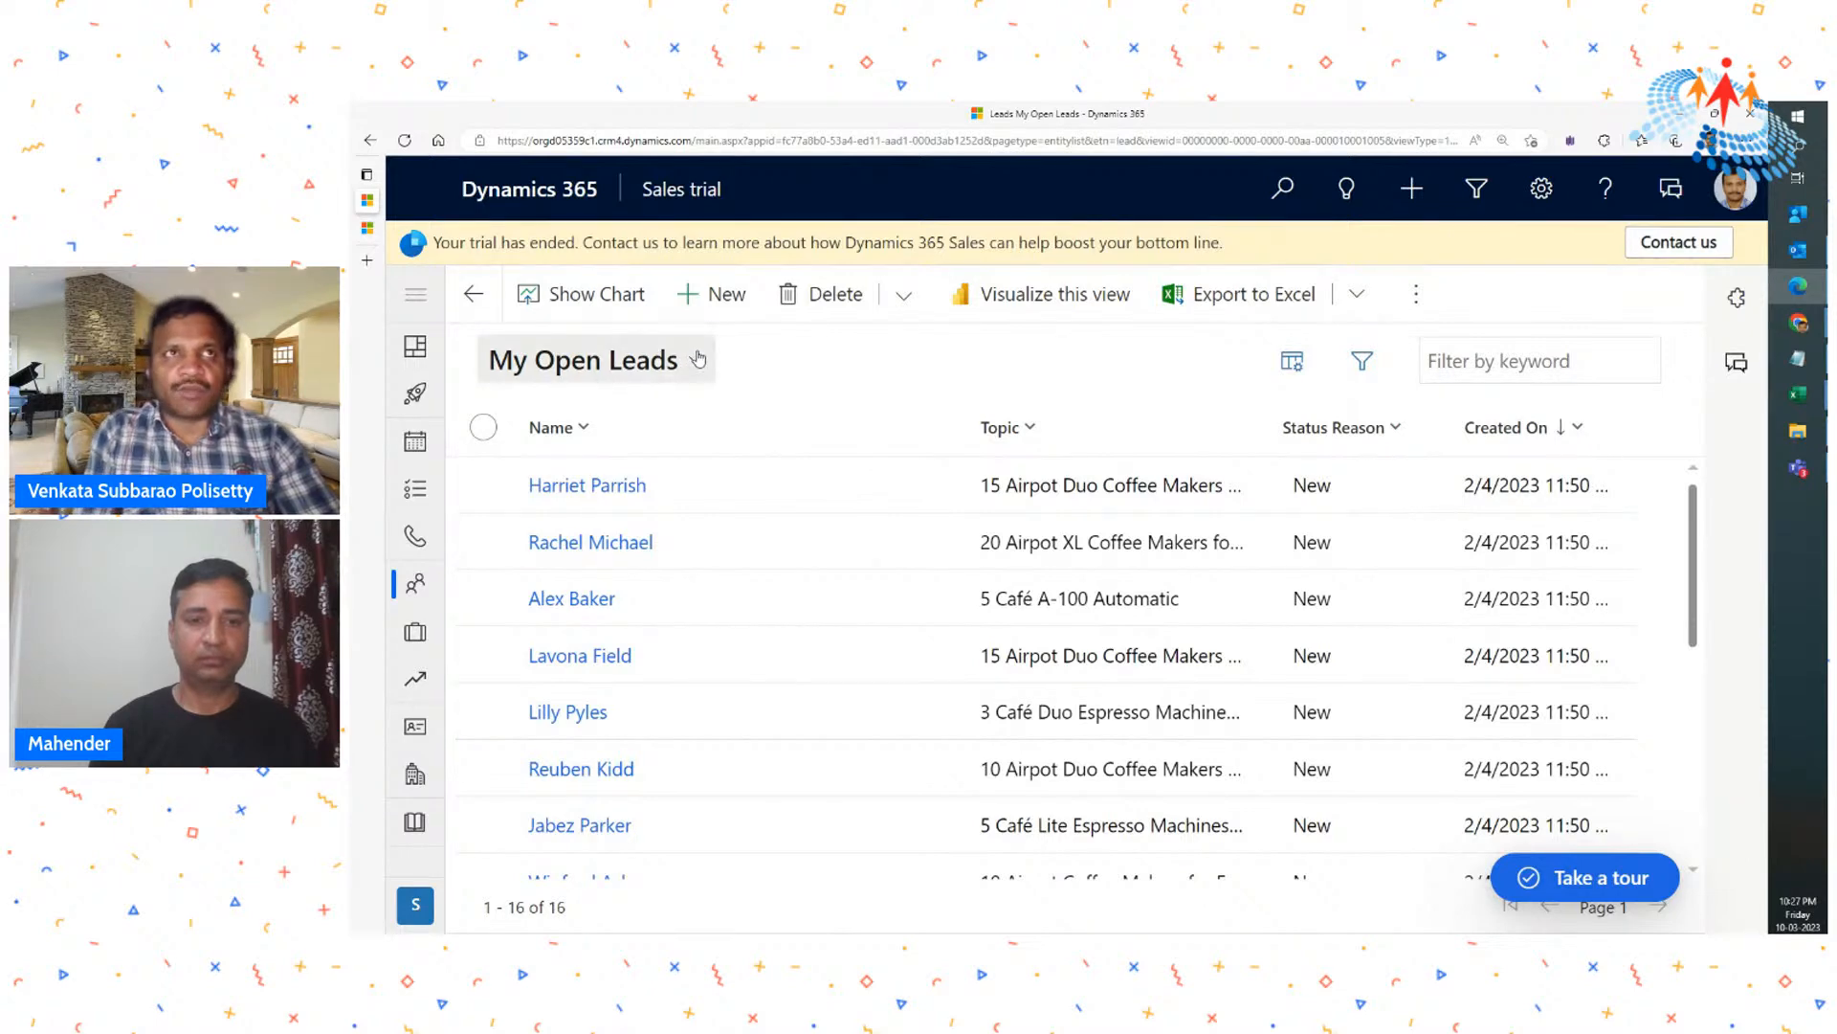
{"action": "left_click", "coordinate": [697, 361]}
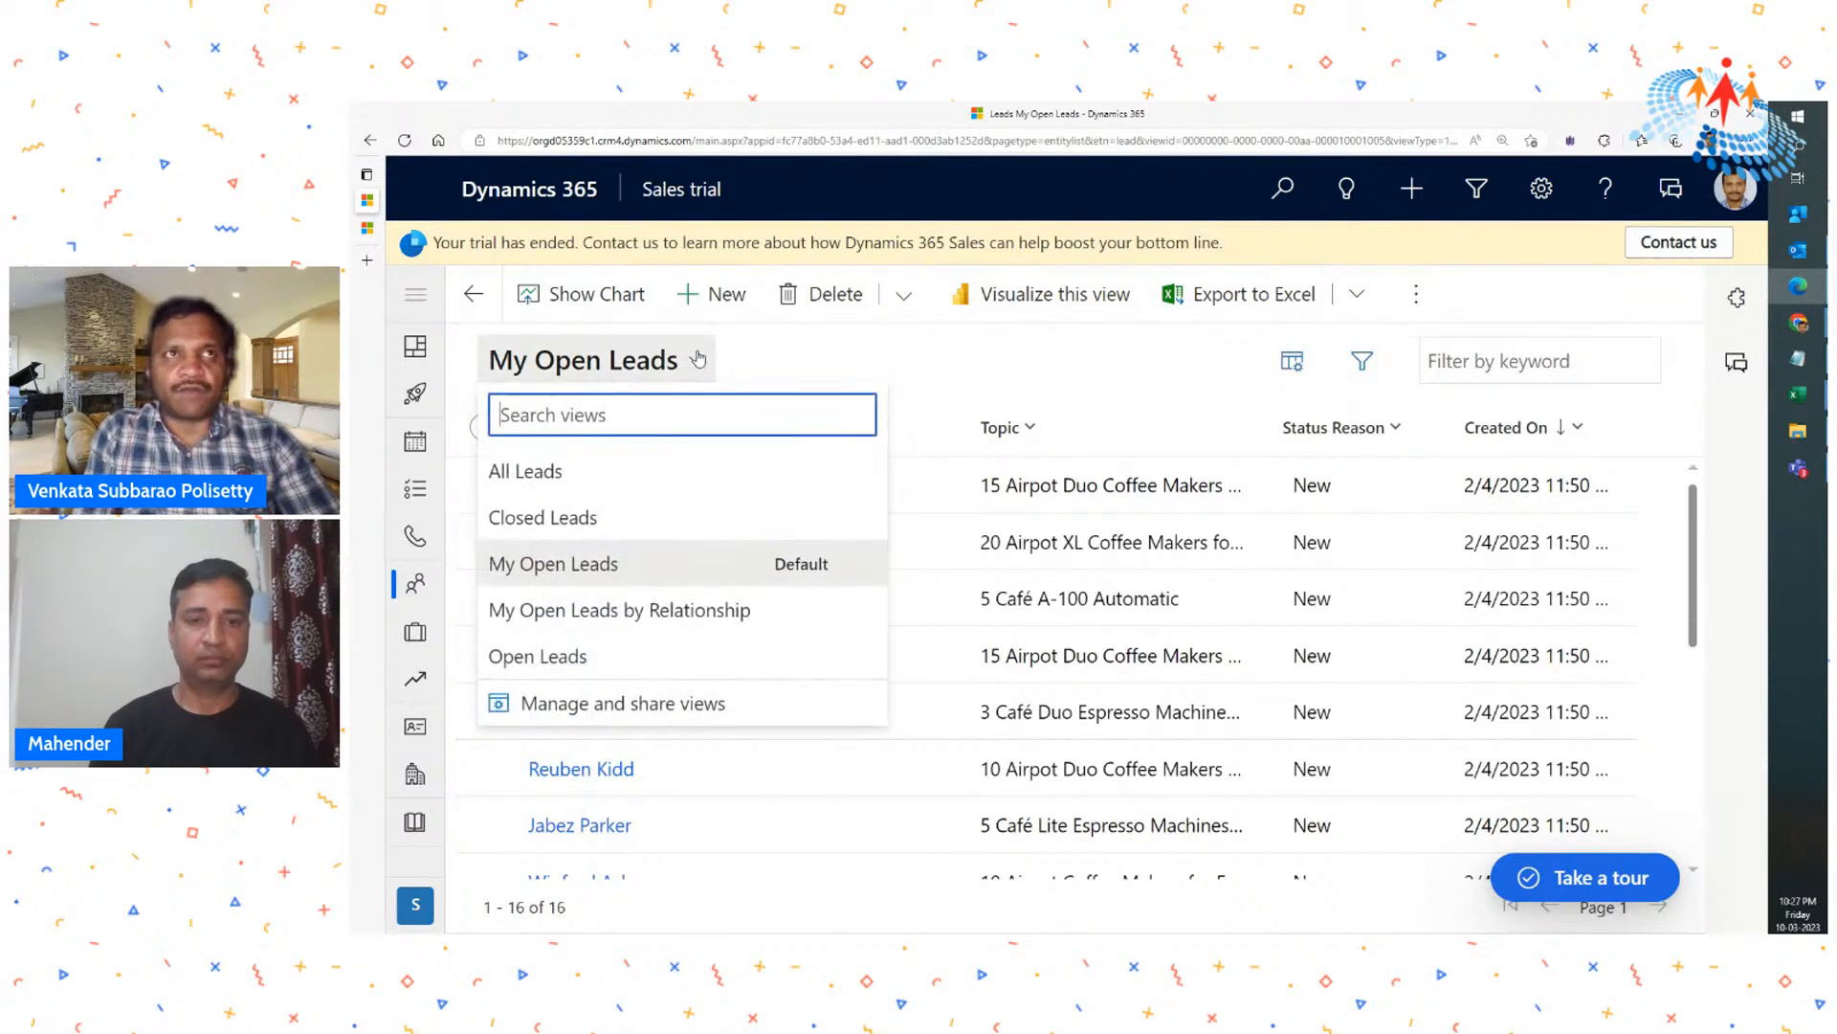
{"action": "left_click", "coordinate": [802, 372]}
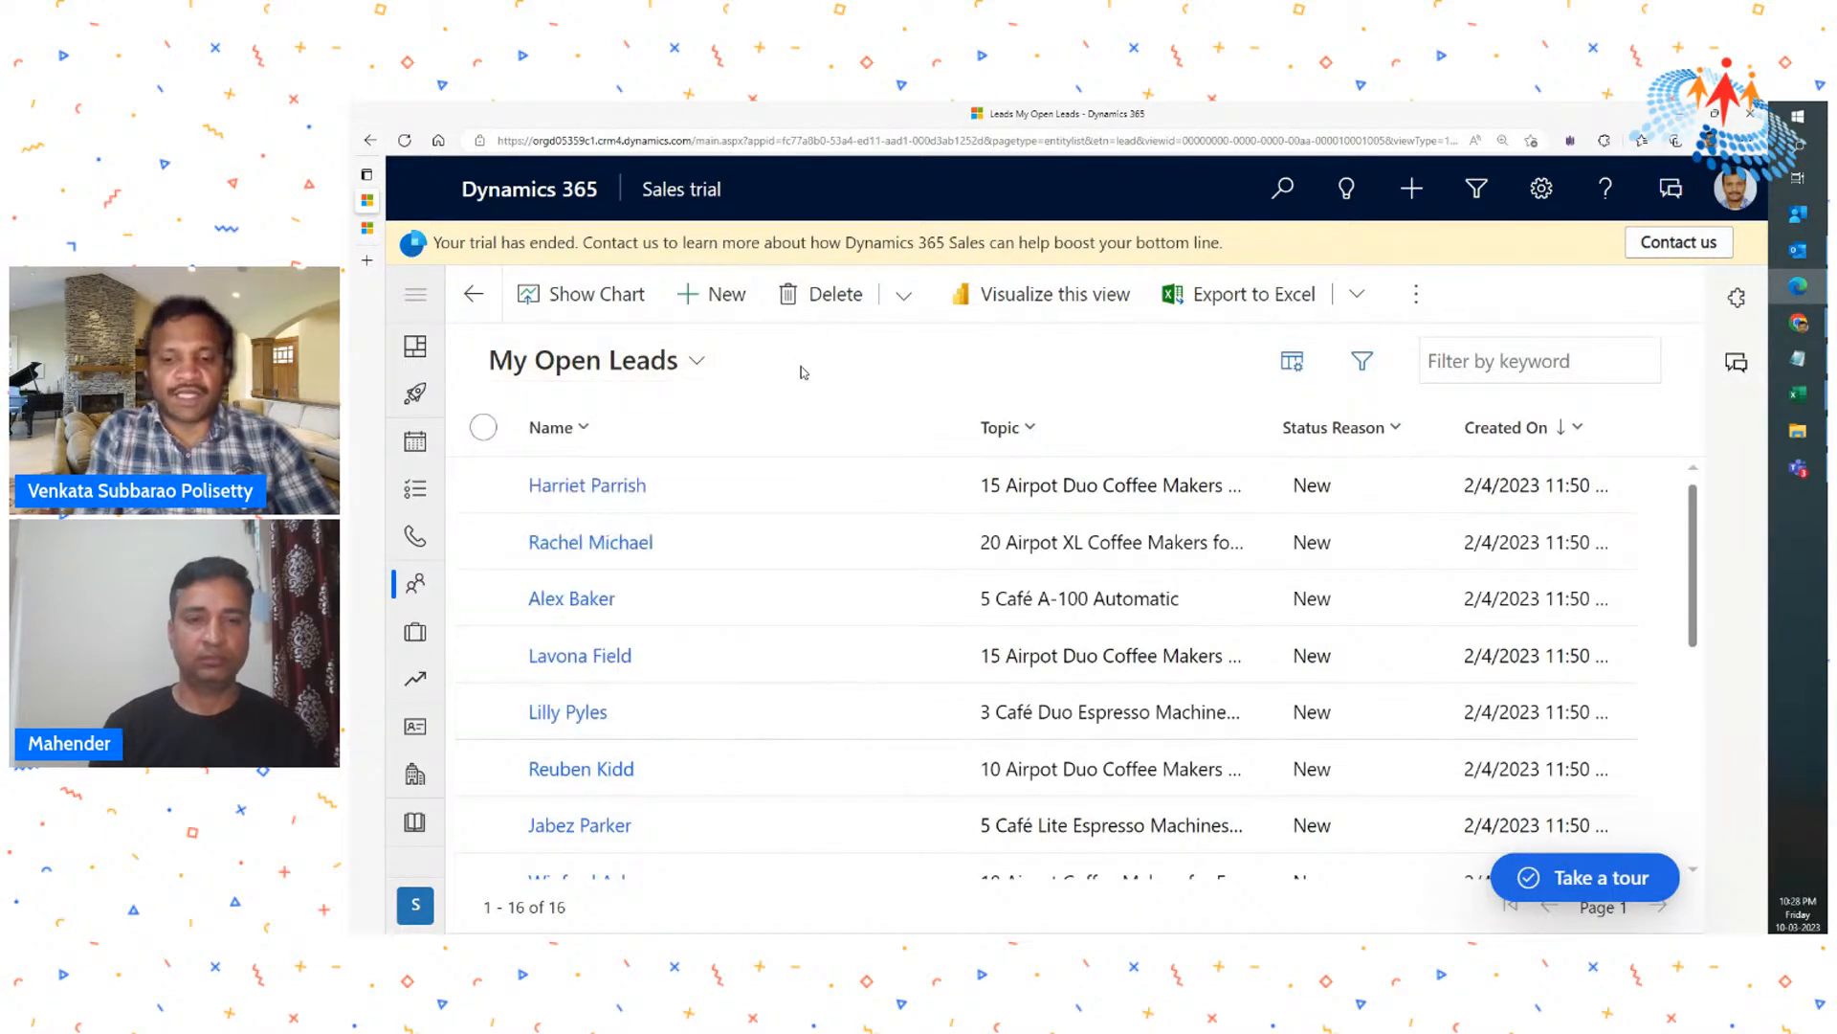
{"action": "key", "text": "ctrl+minus"}
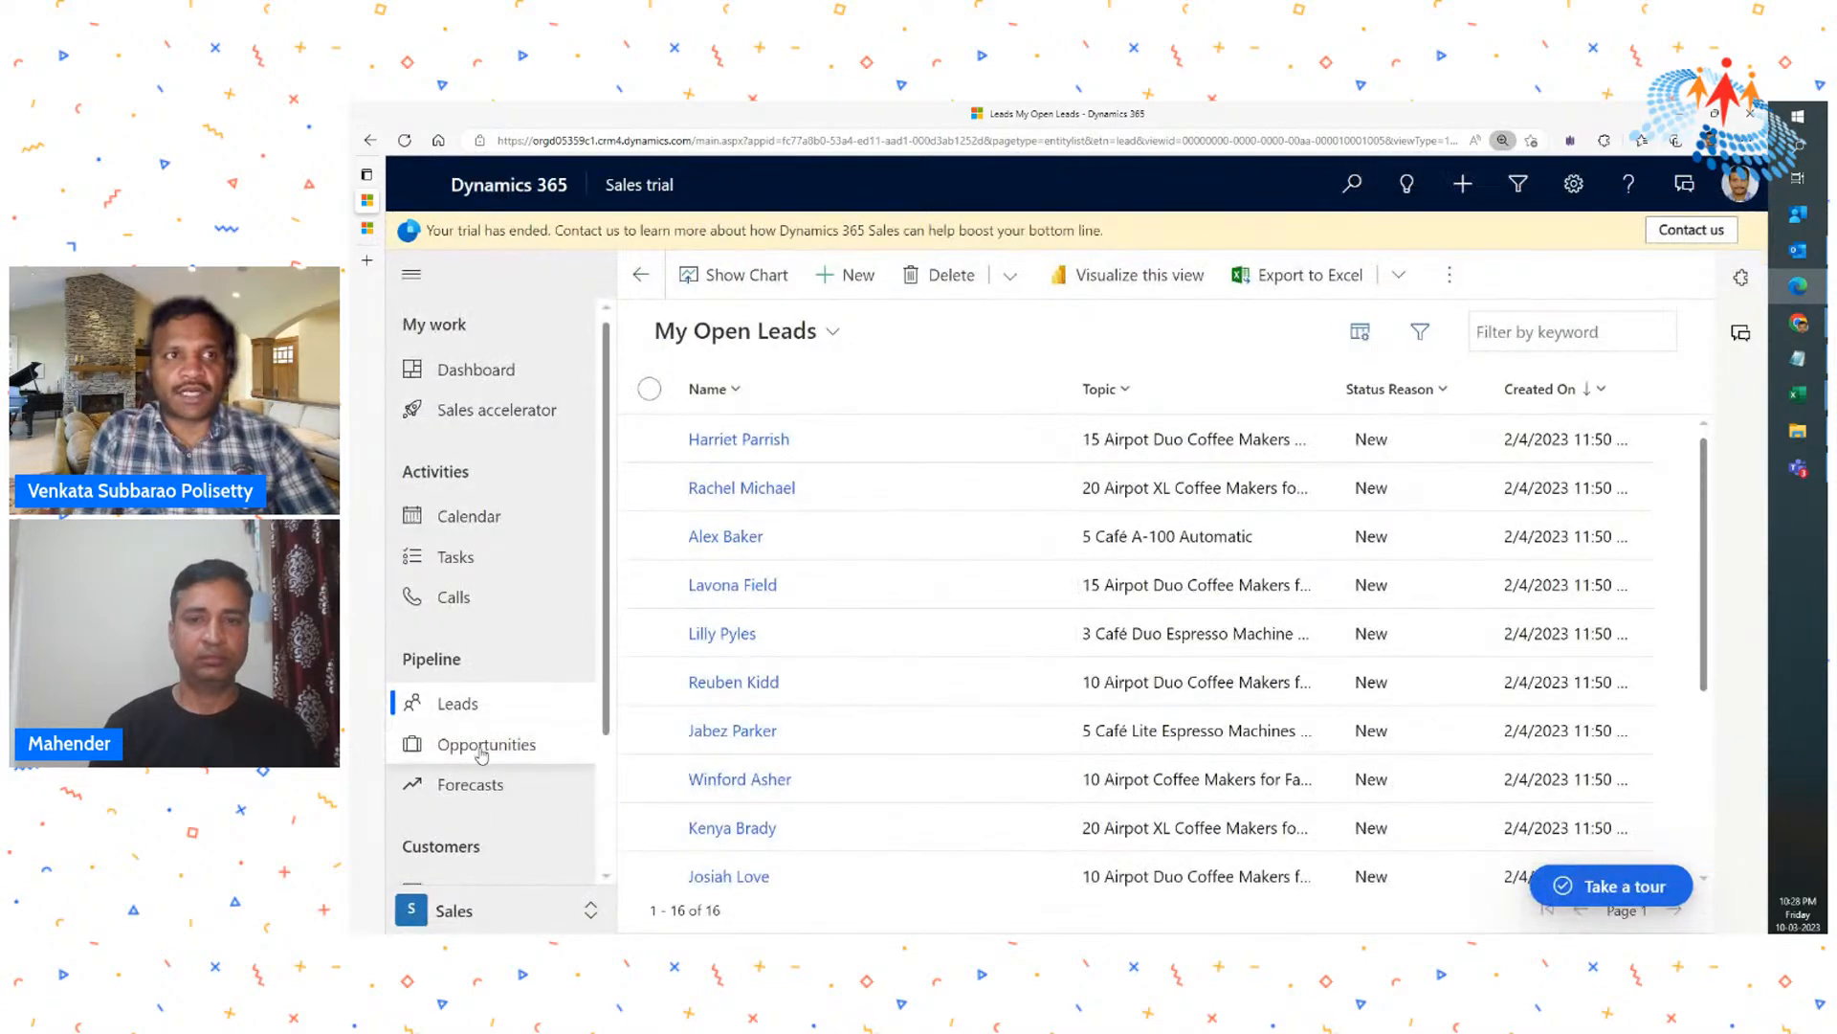
{"action": "scroll", "coordinate": [483, 758], "scroll_direction": "down", "scroll_amount": 3}
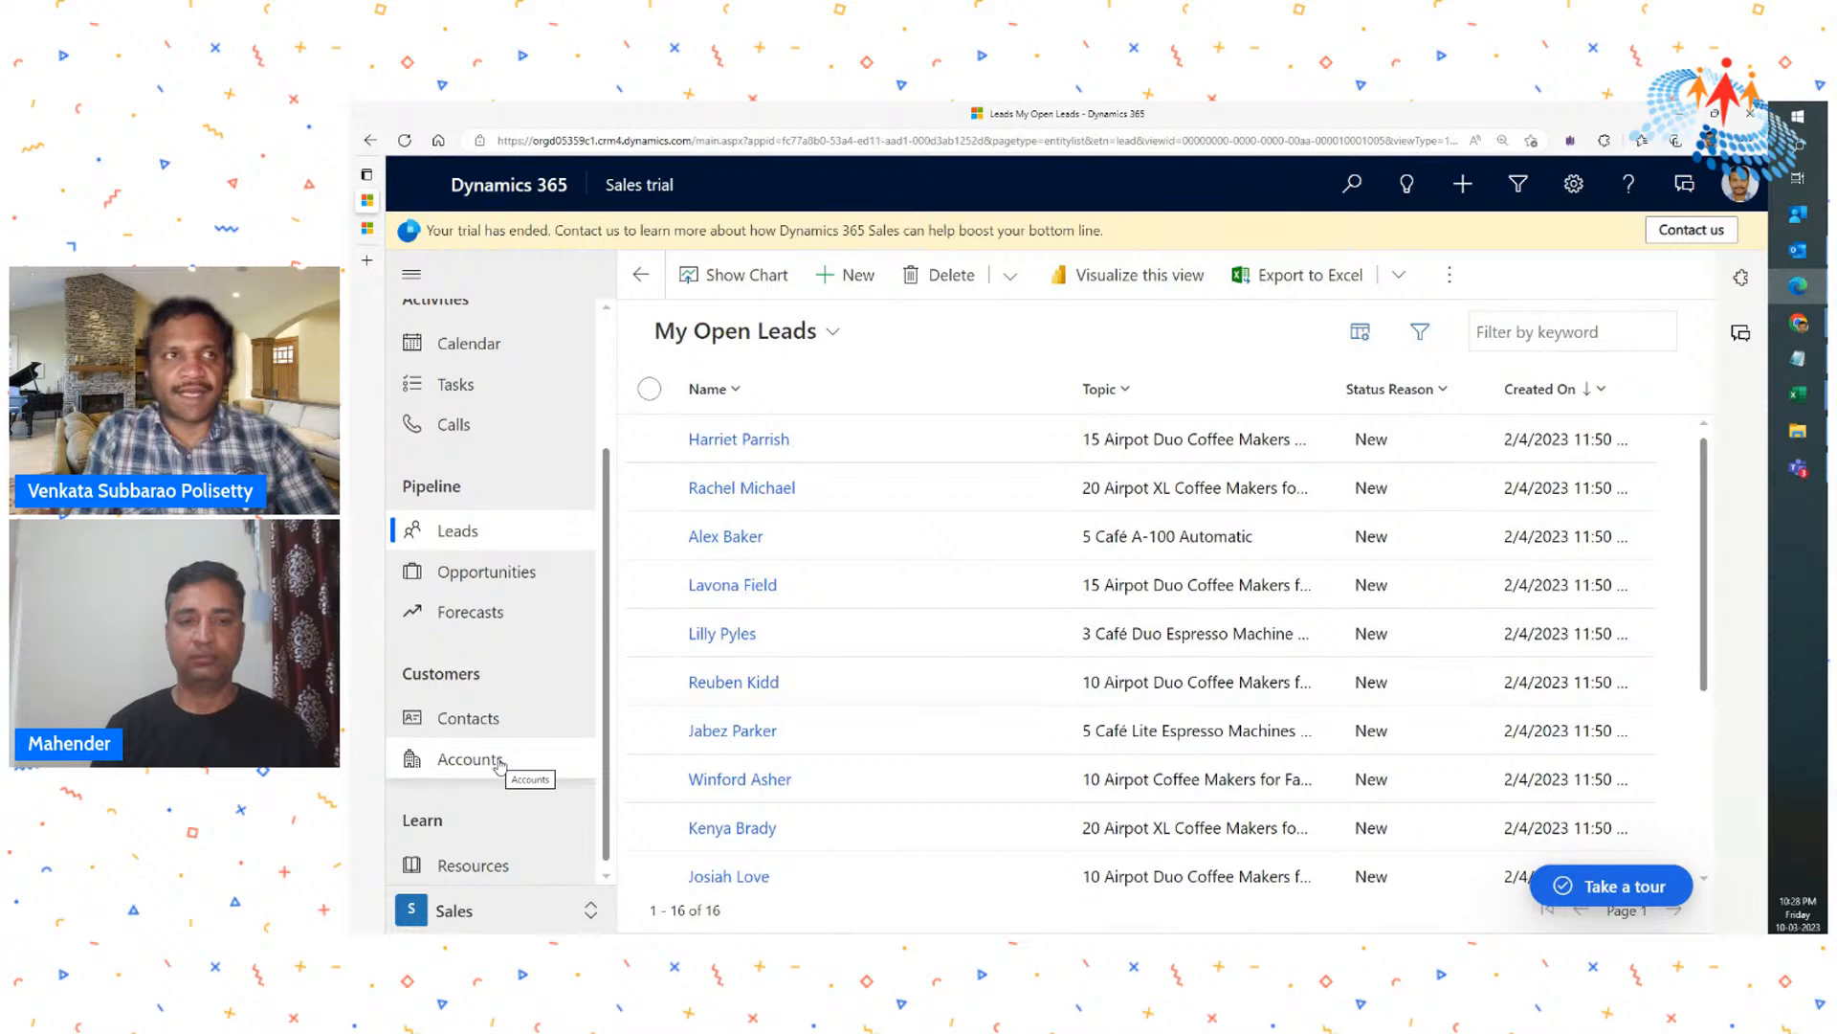
- Start a new lead from the leads list with the quick create form
{"action": "left_click", "coordinate": [460, 534]}
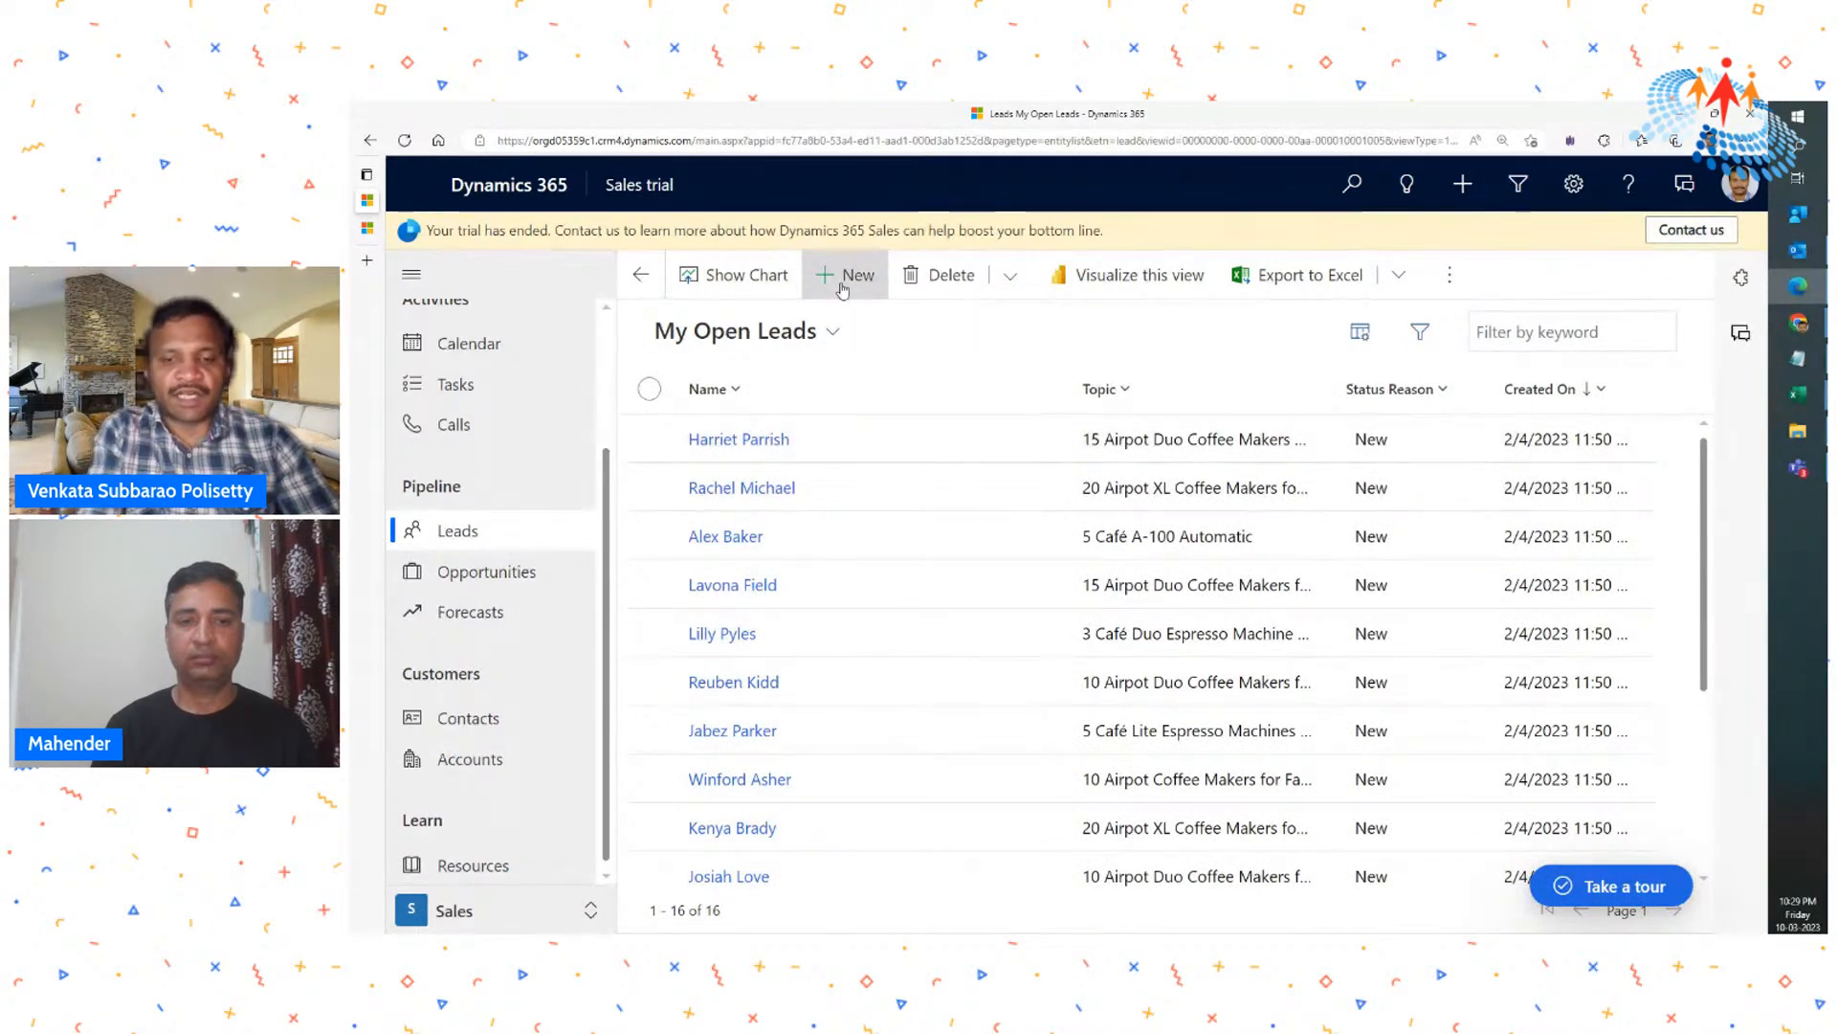
{"action": "key", "text": "ctrl+plus"}
{"action": "key", "text": "ctrl+plus"}
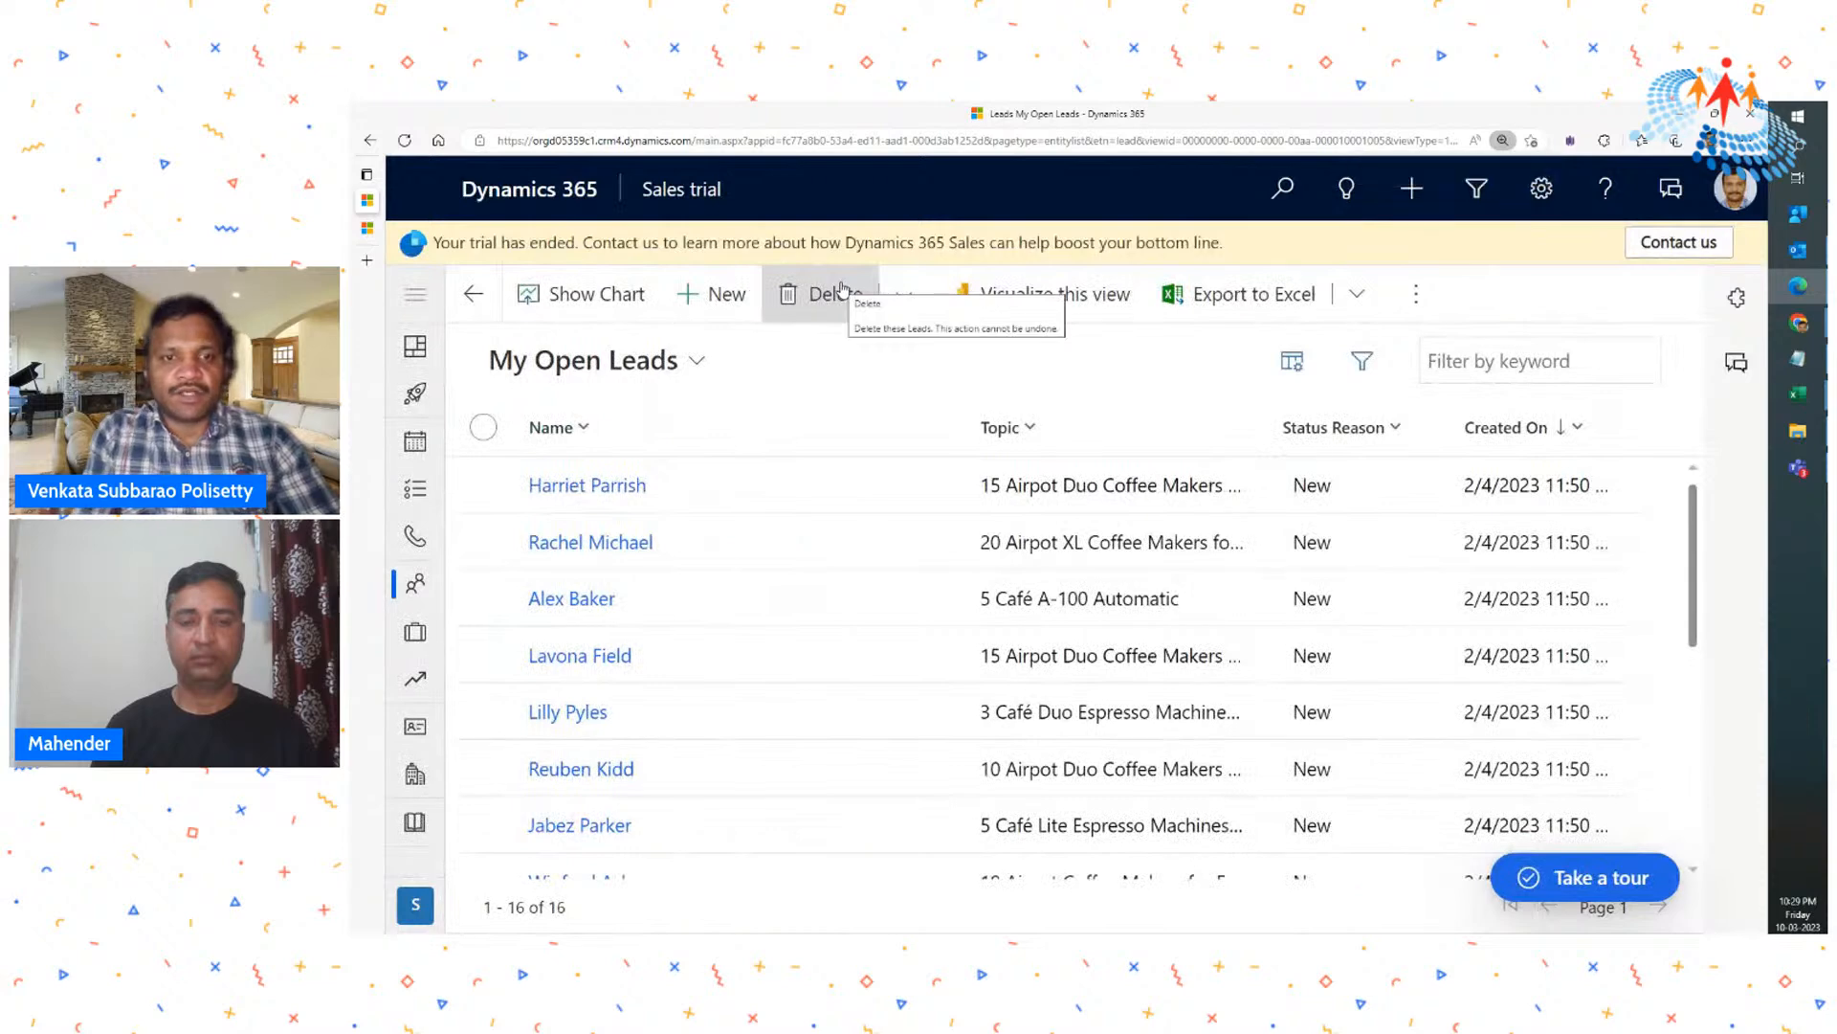
{"action": "left_click", "coordinate": [735, 302]}
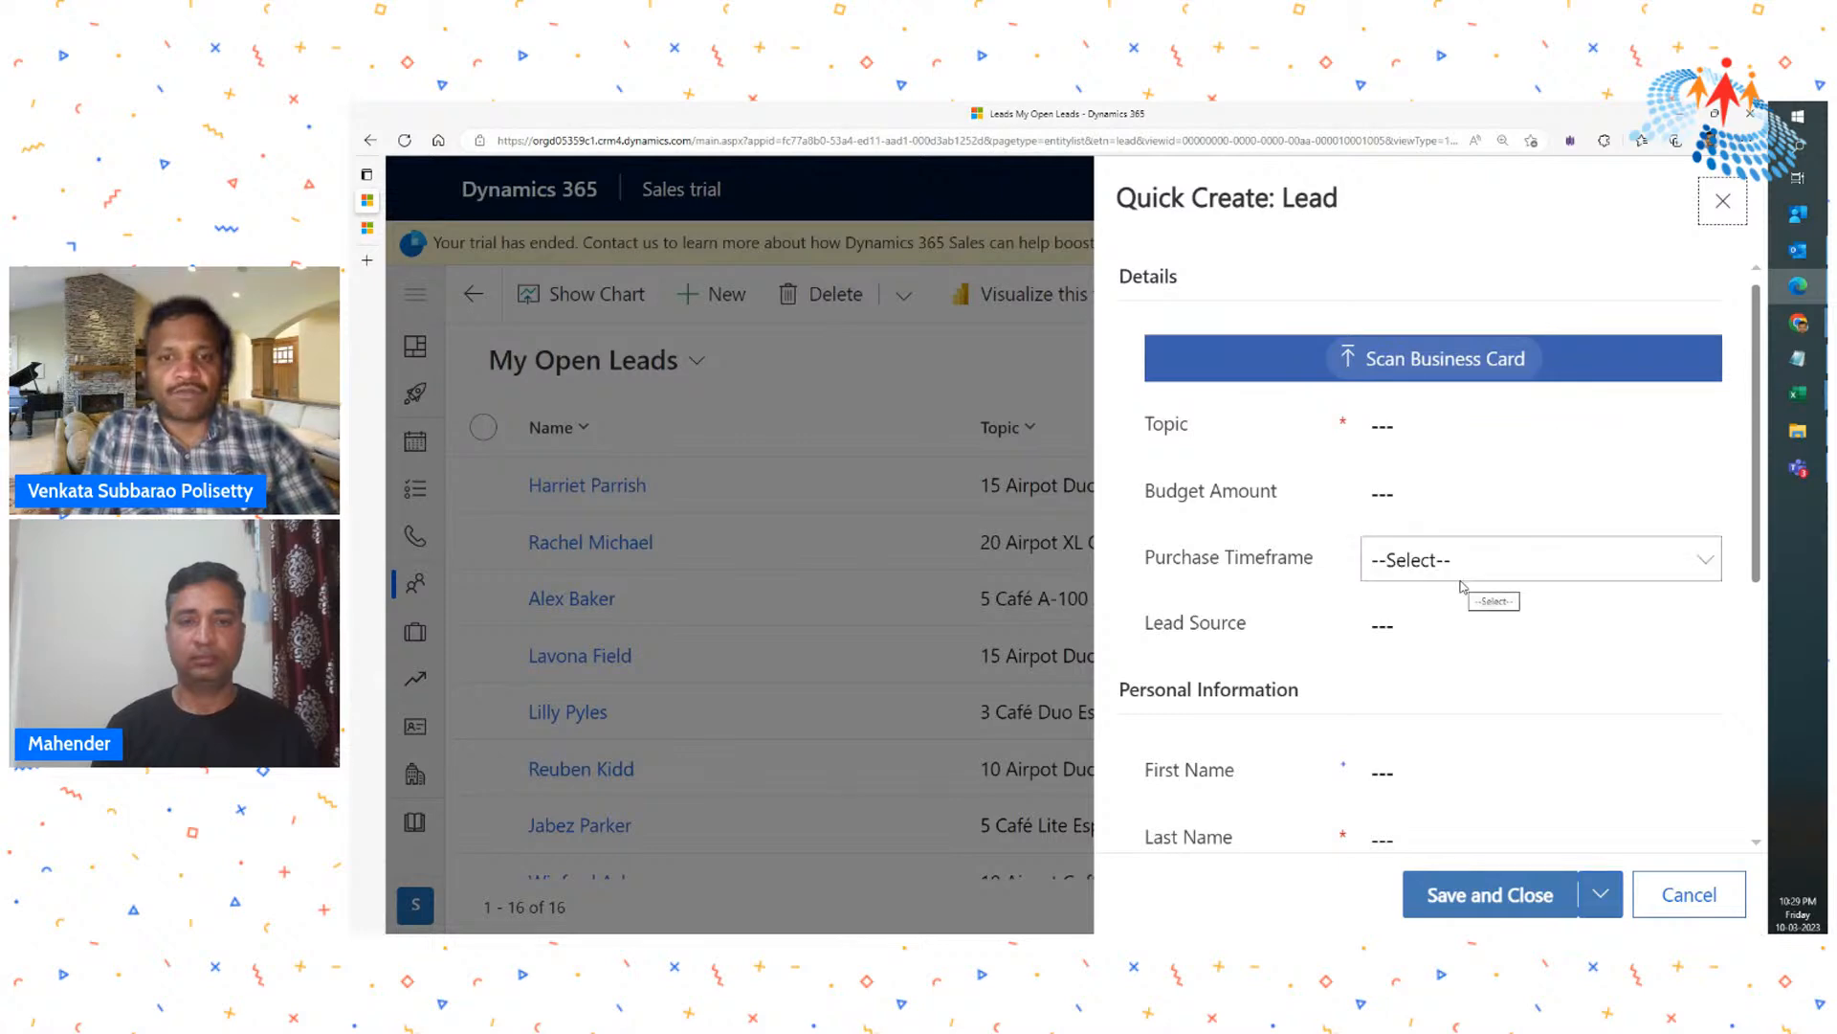
- Enter "Windows Products - XBox" as the new lead's topic
{"action": "left_click", "coordinate": [1448, 436]}
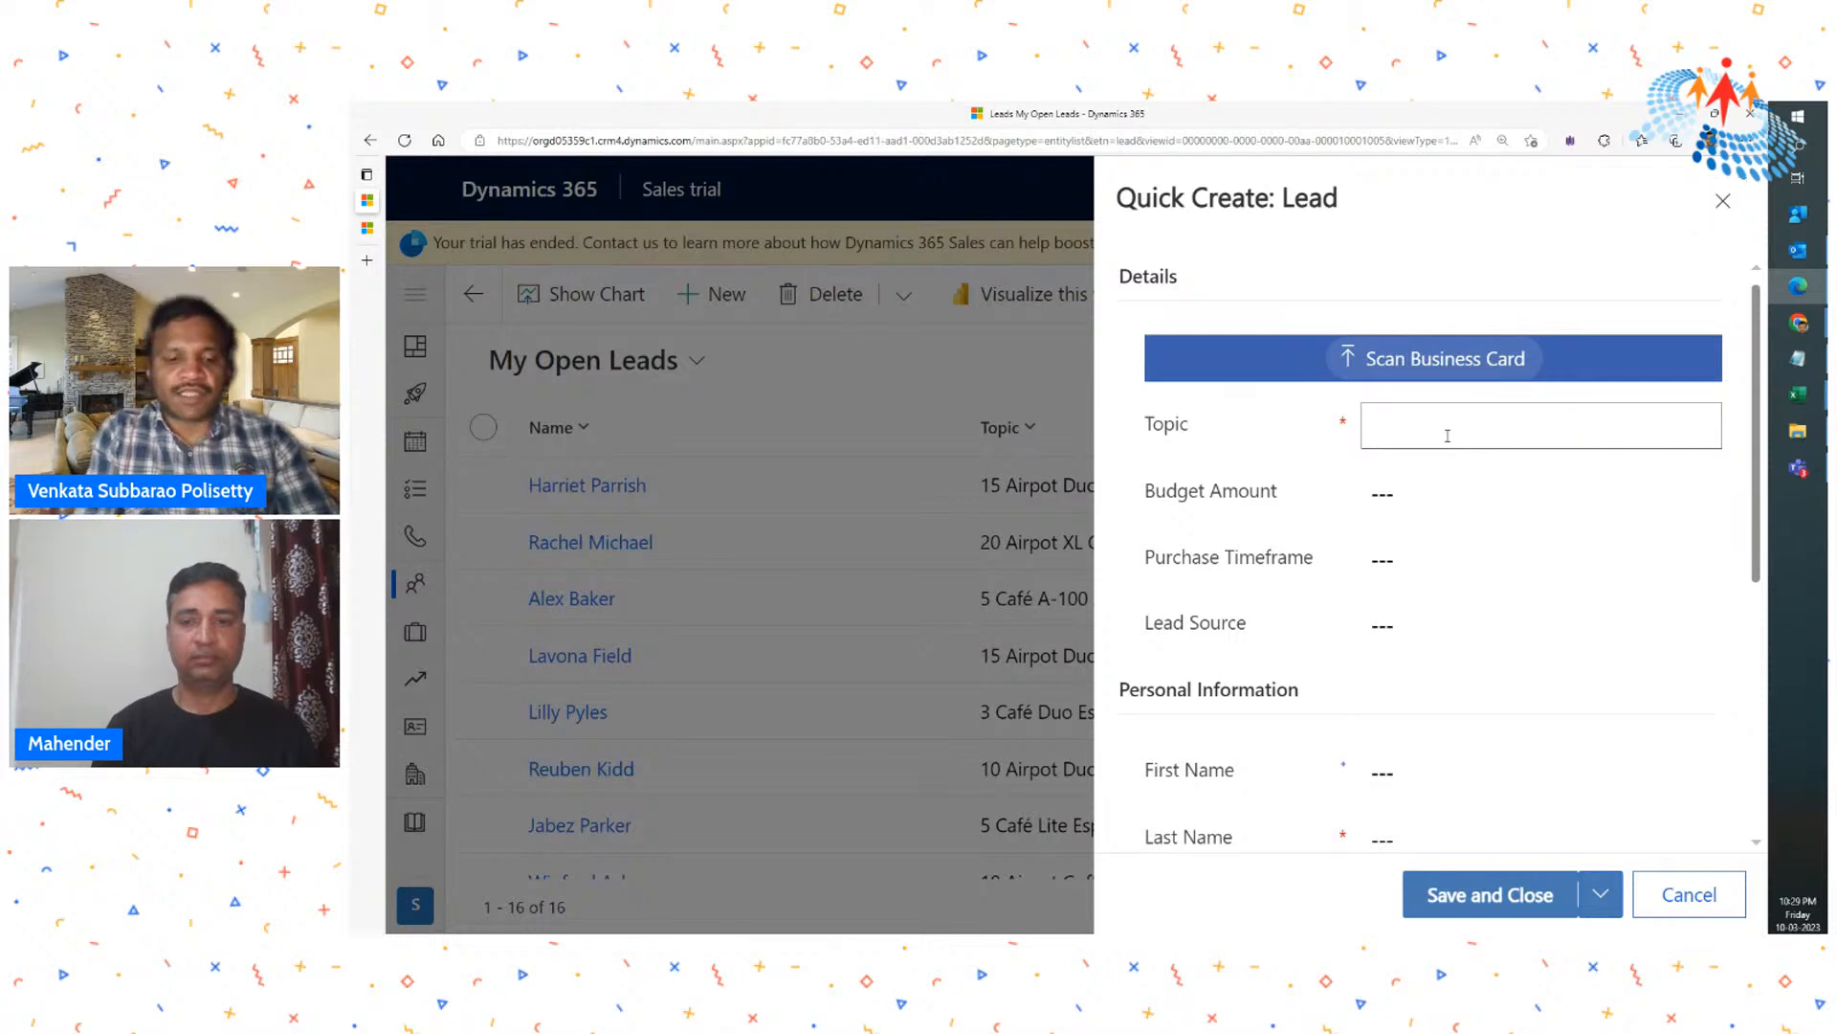
{"action": "type", "text": "Wi"}
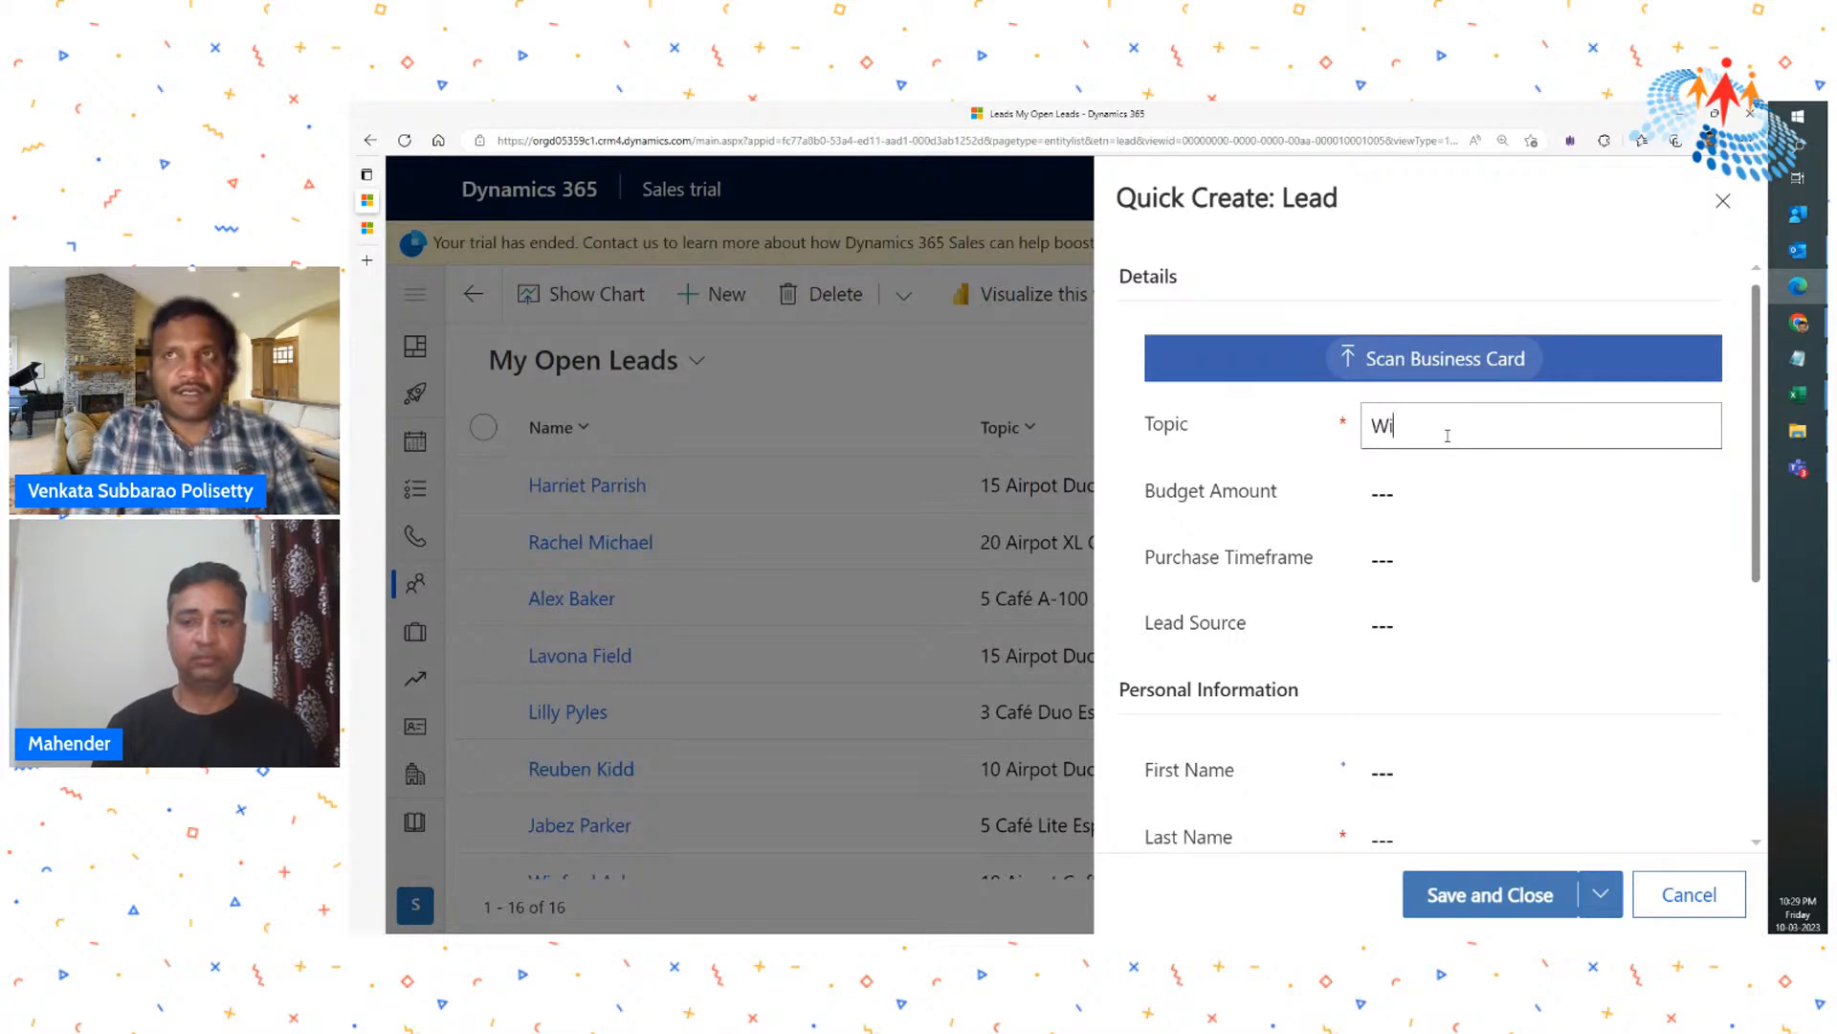
{"action": "type", "text": "ndows Products - XBox"}
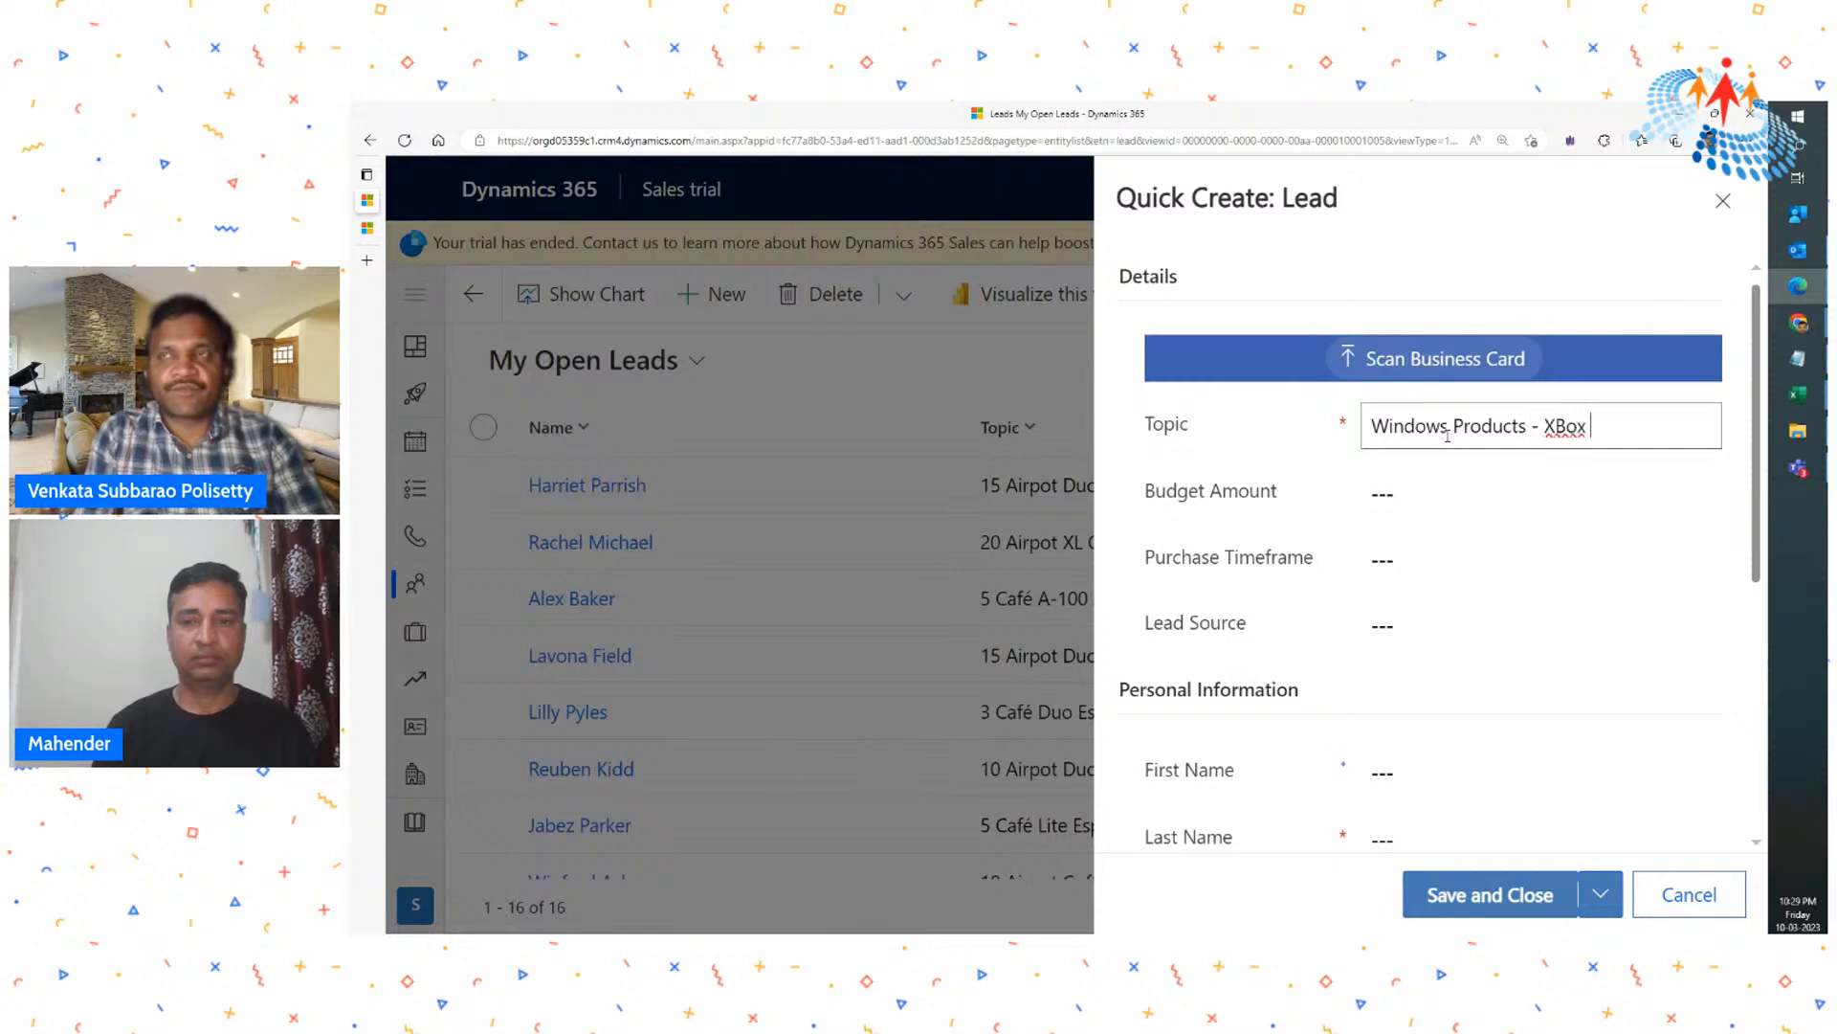
{"action": "key", "text": "ctrl+a"}
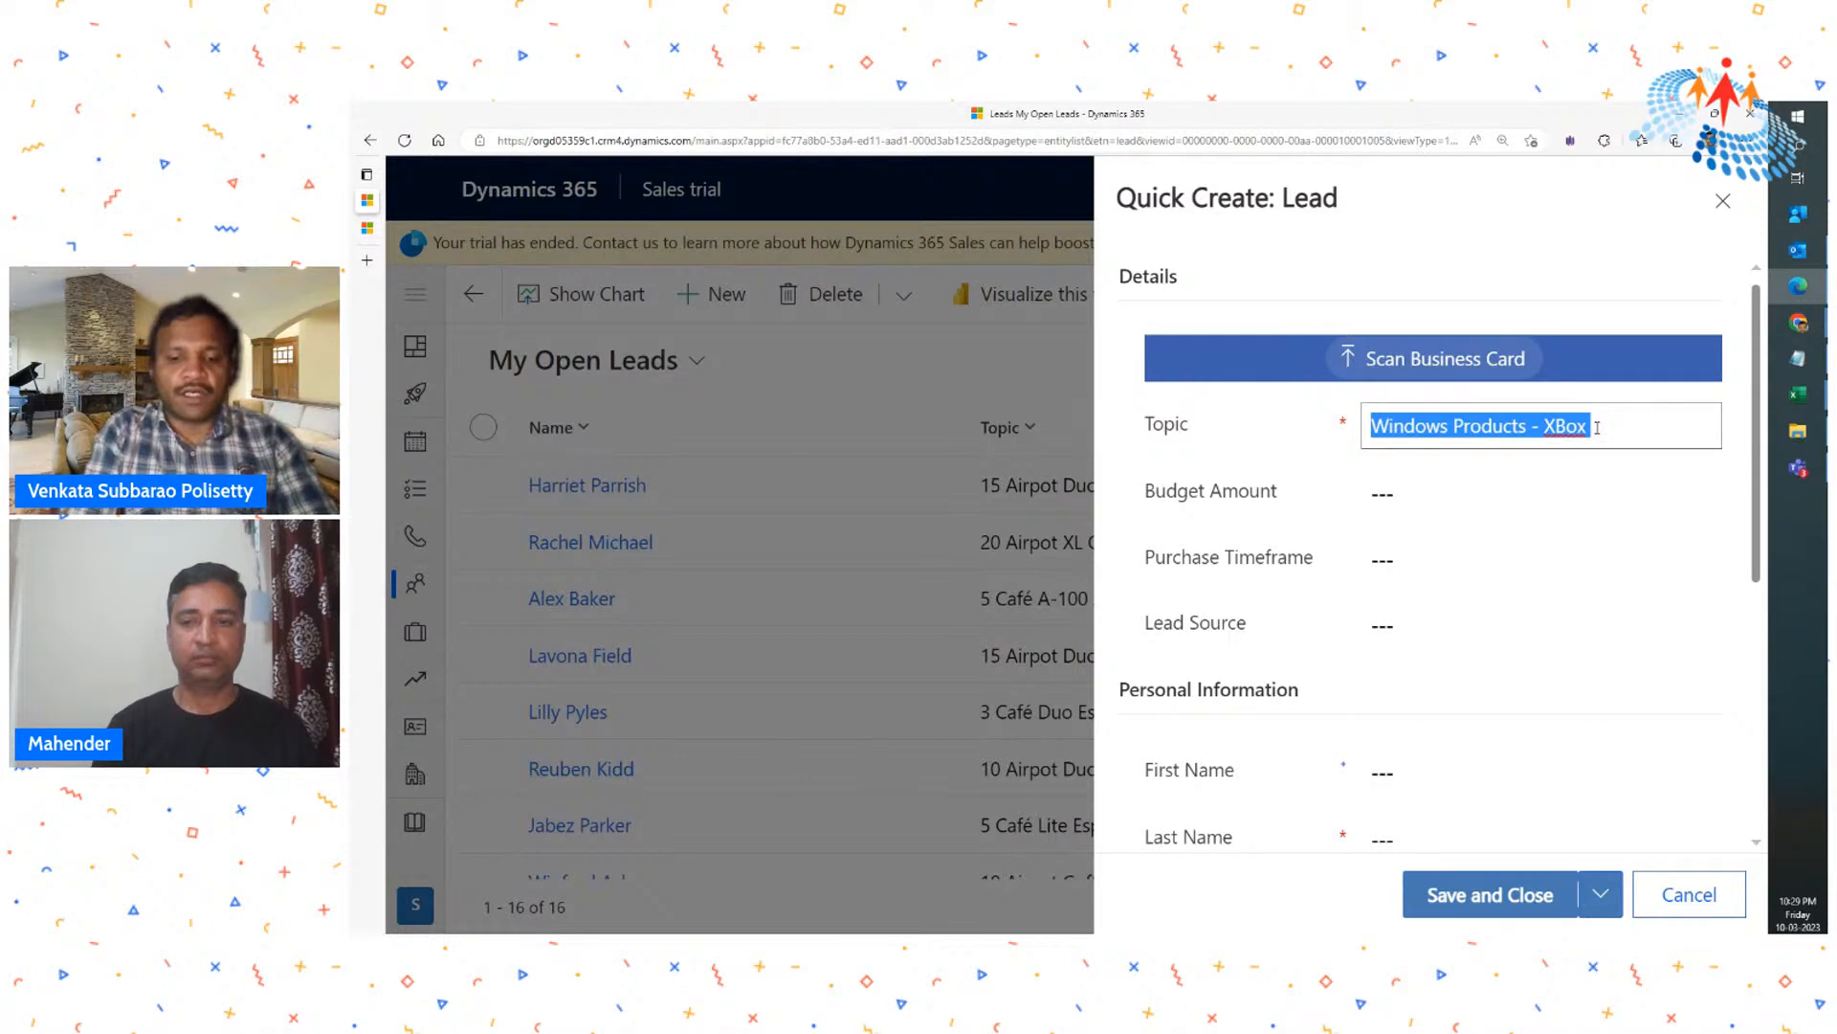
- Set the lead's budget amount to 10000 and its purchase timeframe to Immediate
{"action": "left_click", "coordinate": [1457, 511]}
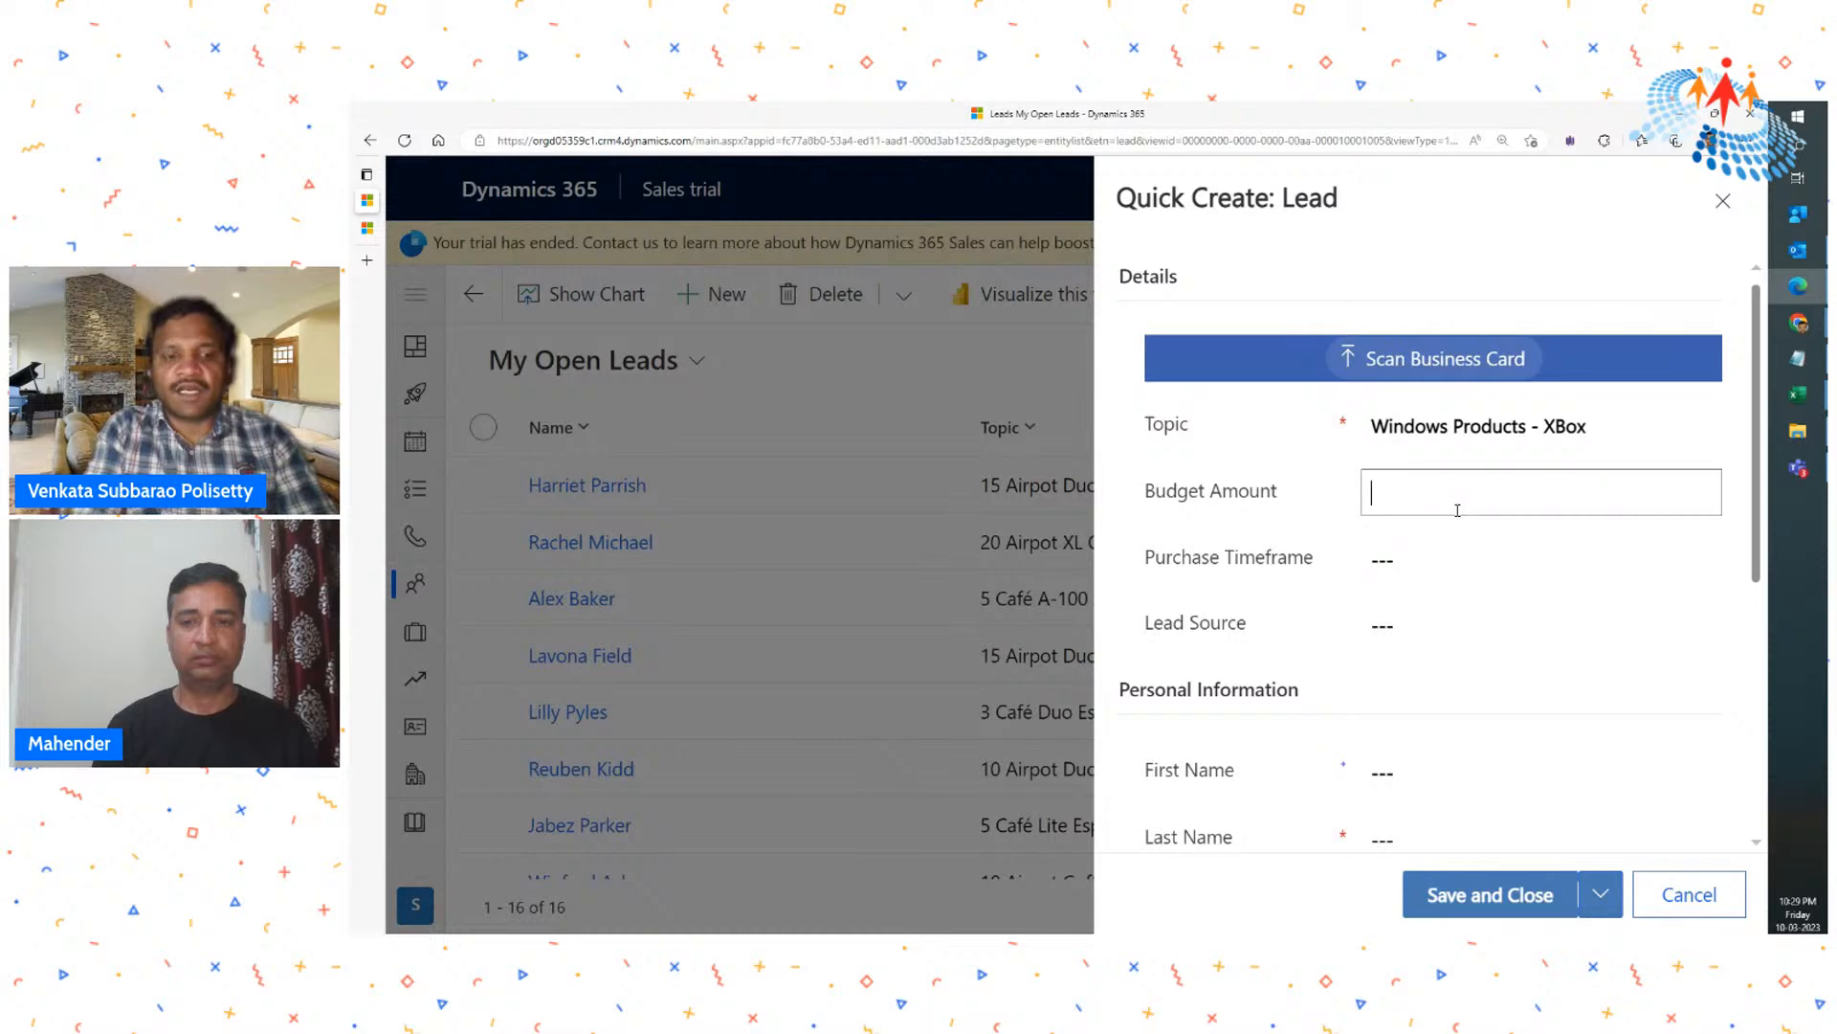
{"action": "type", "text": "10000"}
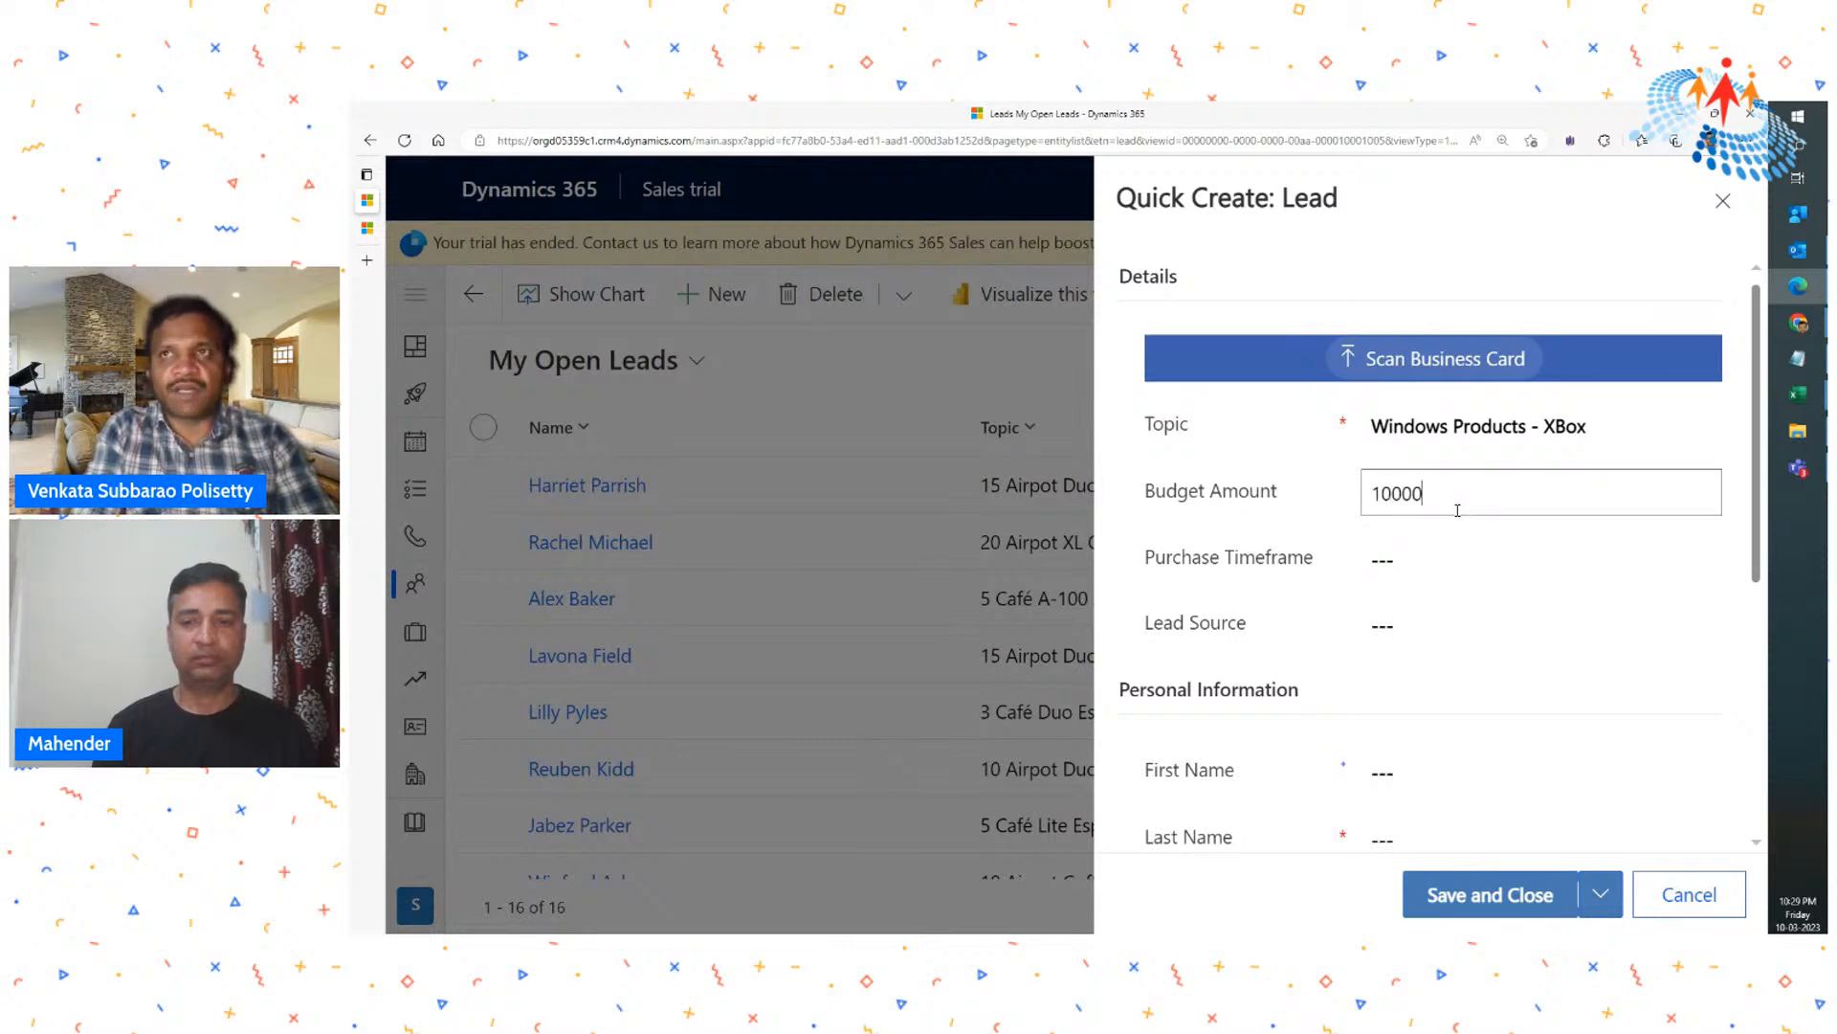
{"action": "left_click", "coordinate": [1433, 558]}
{"action": "left_click", "coordinate": [1423, 567]}
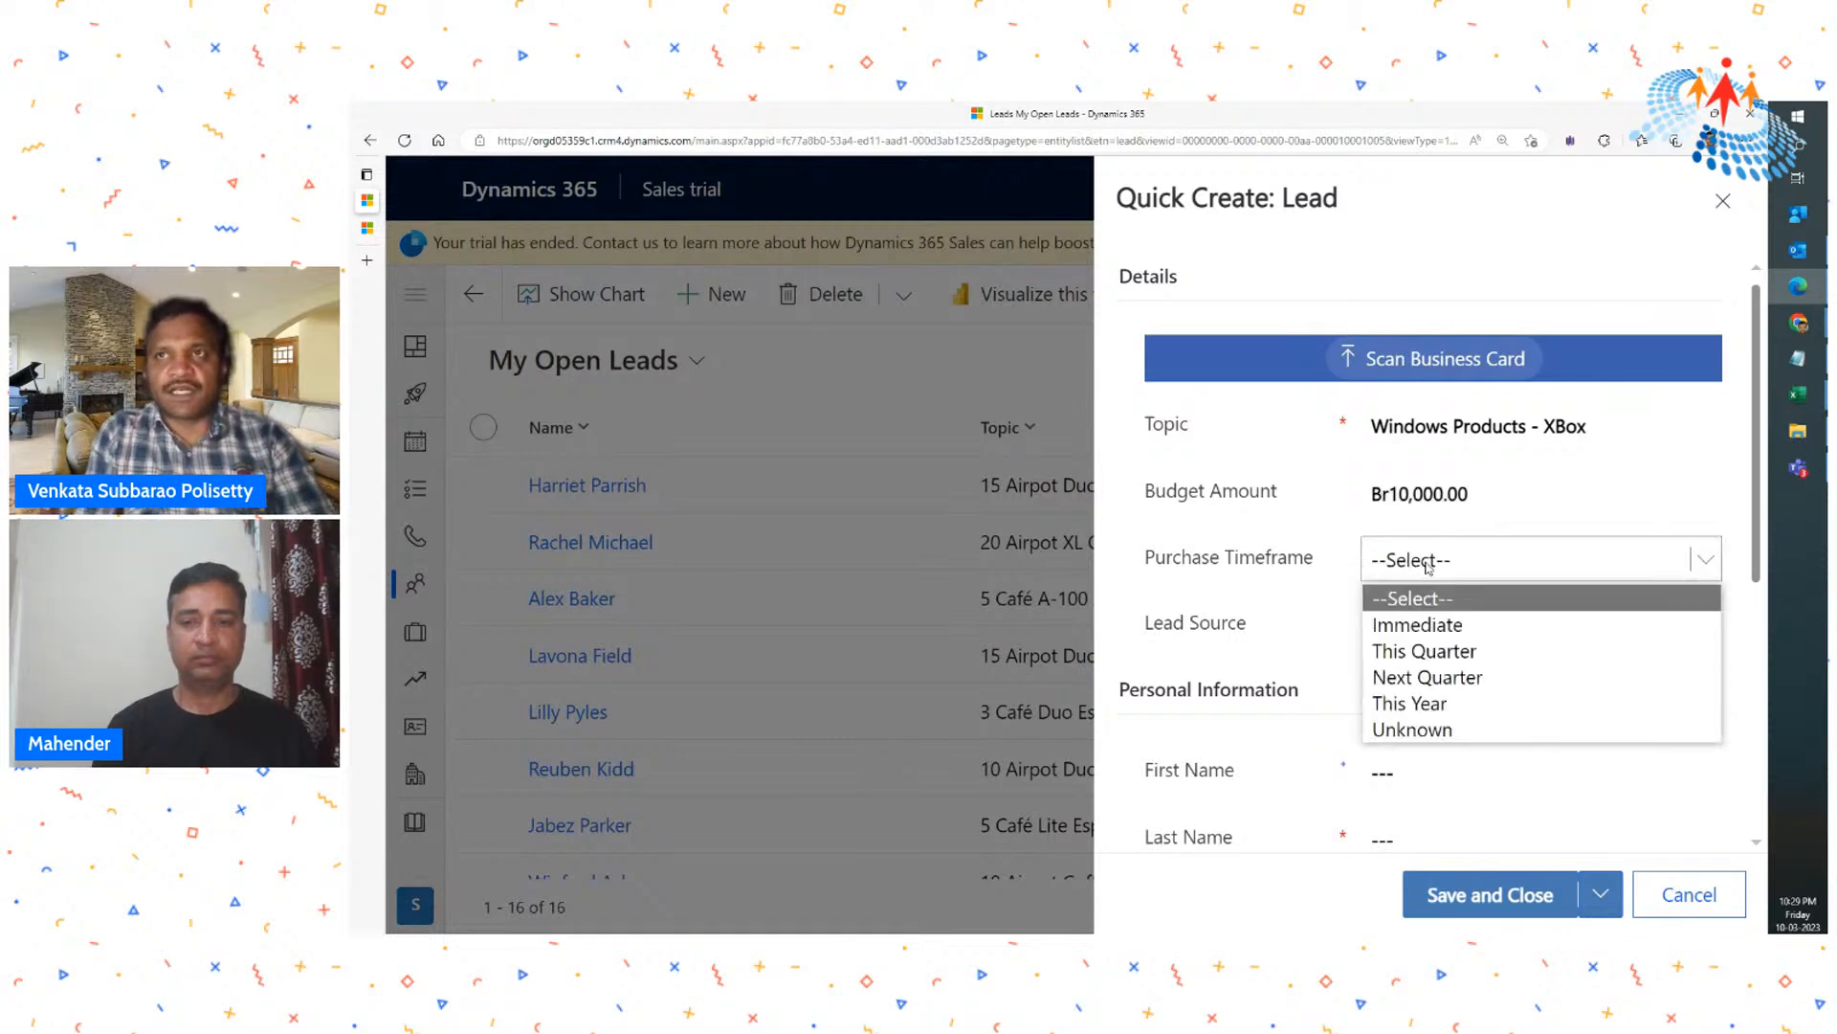
{"action": "left_click", "coordinate": [1444, 625]}
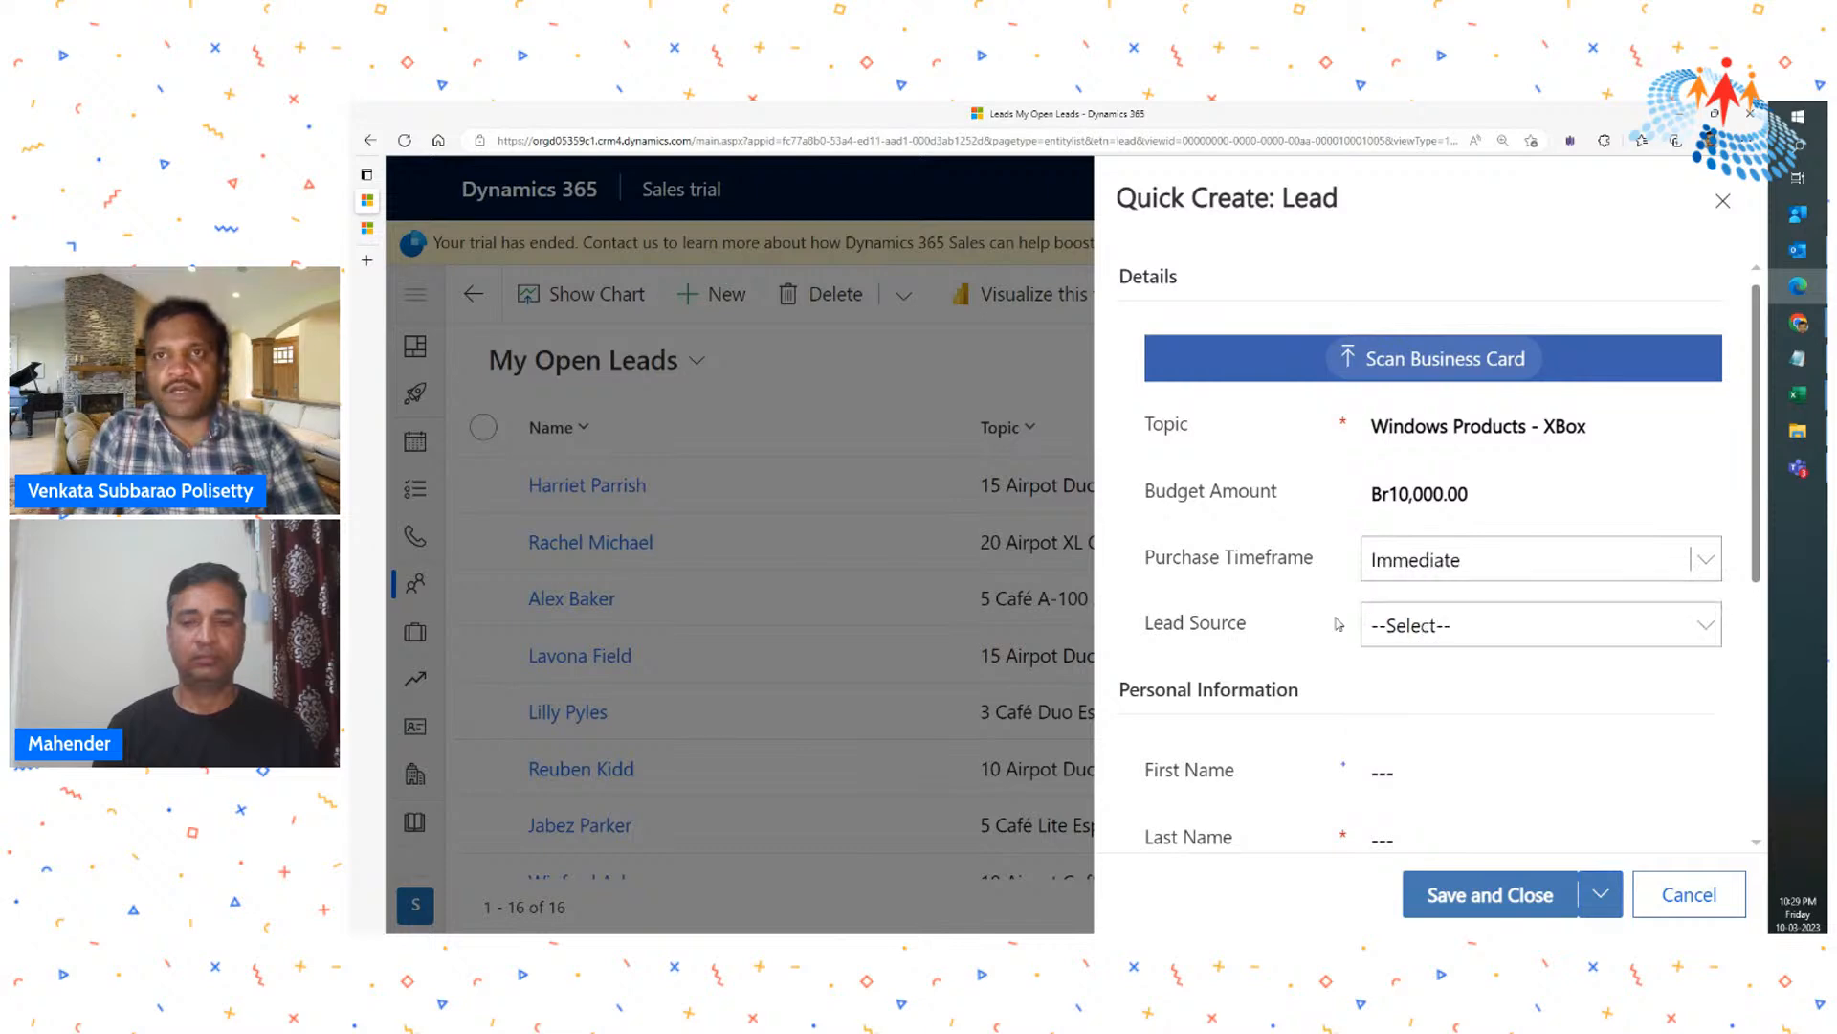
{"action": "scroll", "coordinate": [1340, 623], "scroll_direction": "down", "scroll_amount": 1}
{"action": "scroll", "coordinate": [1383, 536], "scroll_direction": "up", "scroll_amount": 1}
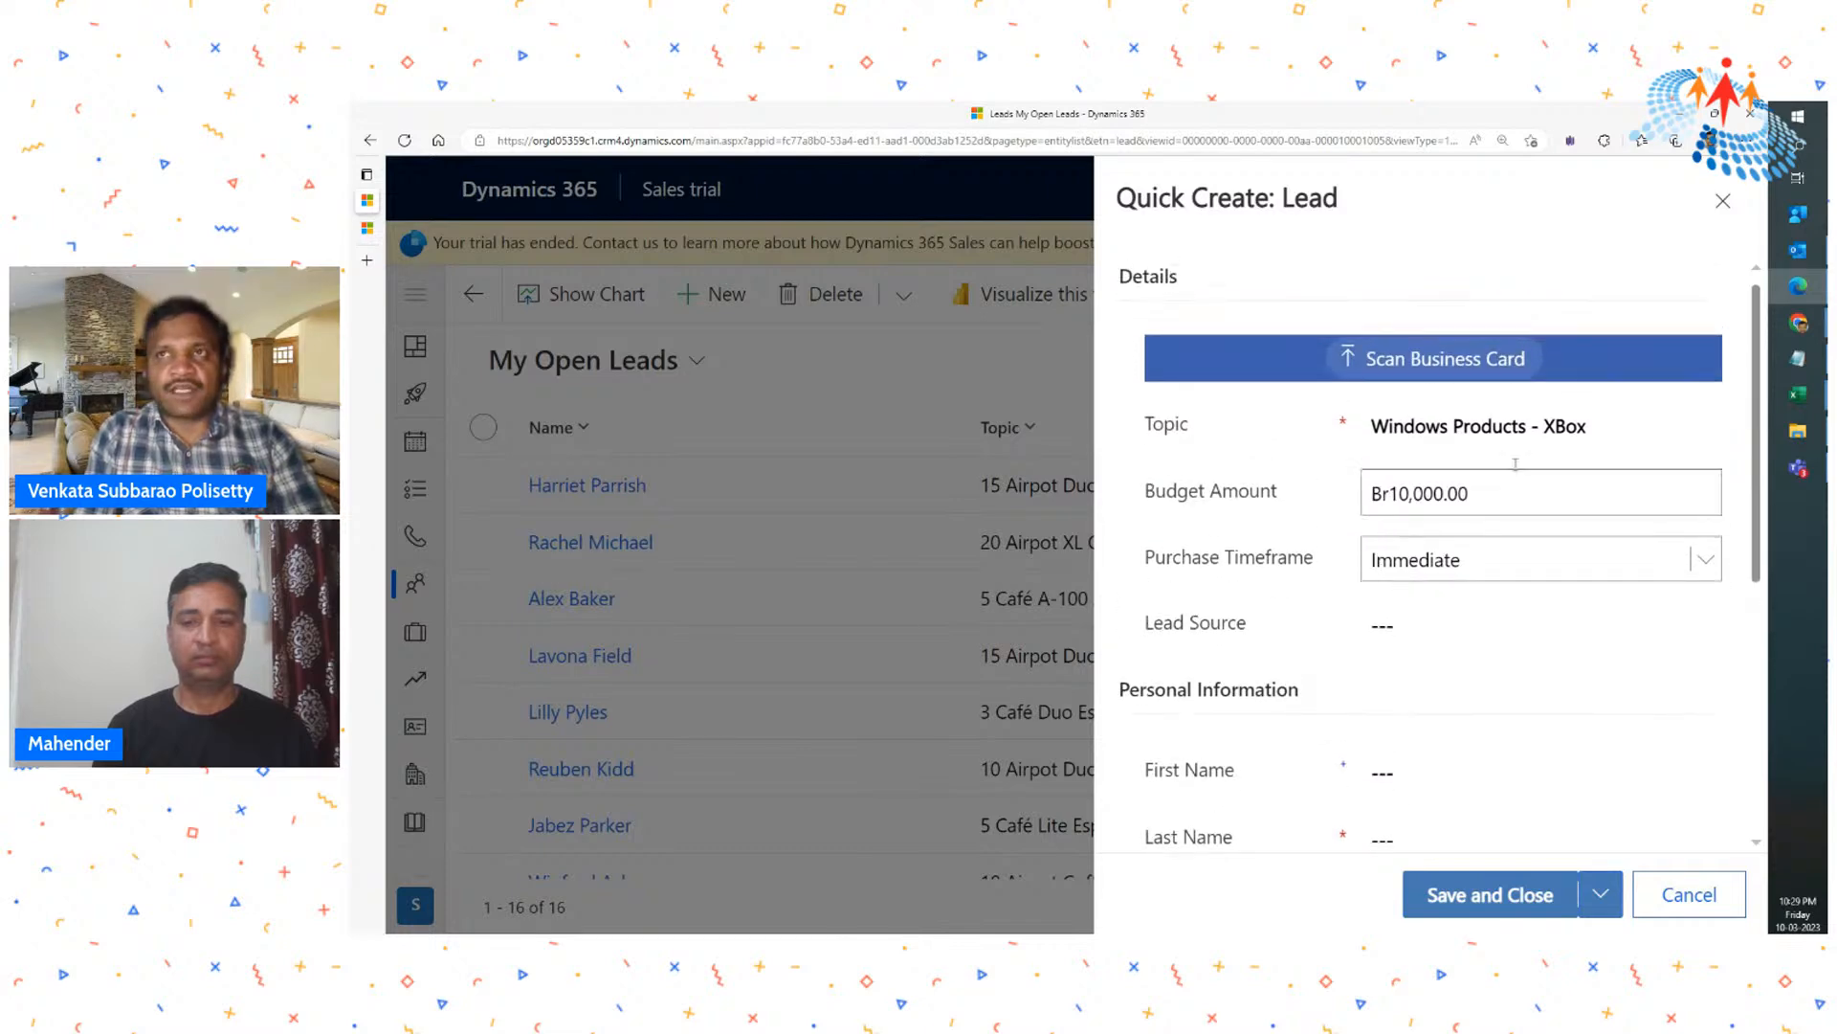
- Replace the lead's topic with "Mobile Phone"
{"action": "left_click", "coordinate": [1513, 427]}
{"action": "key", "text": "BackSpace"}
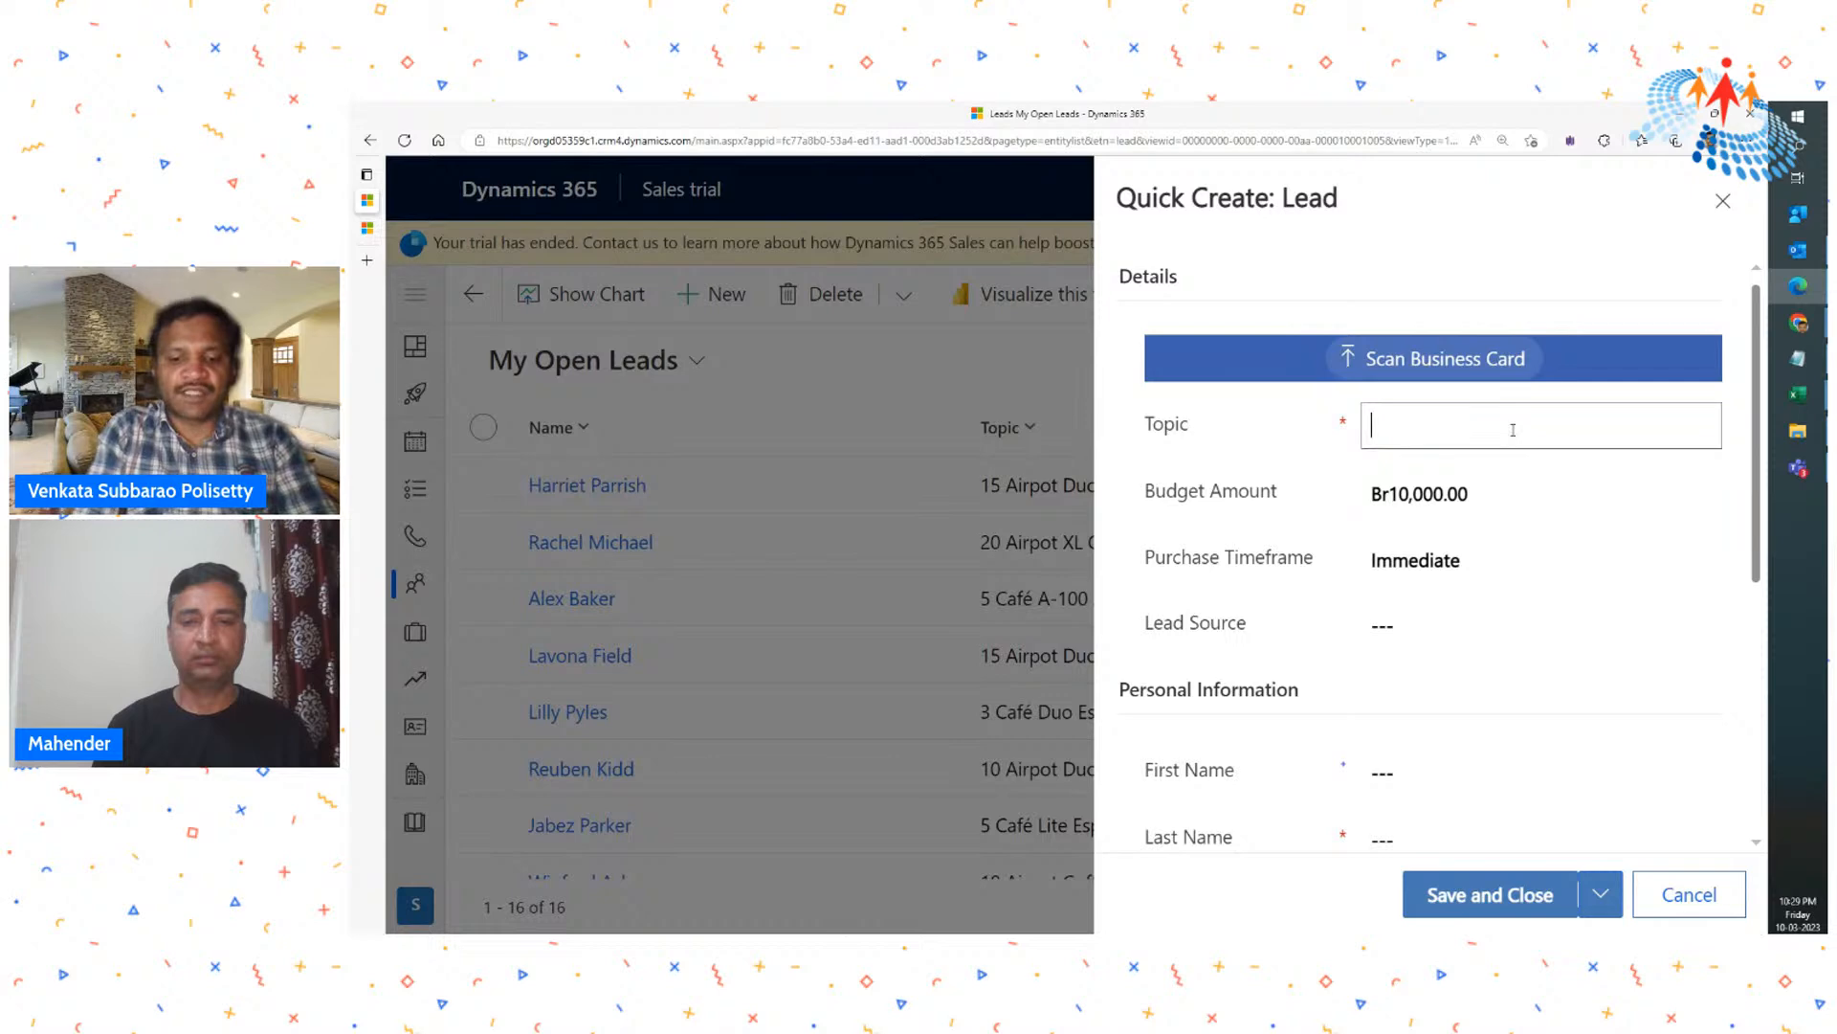
{"action": "type", "text": "Mobile Ph"}
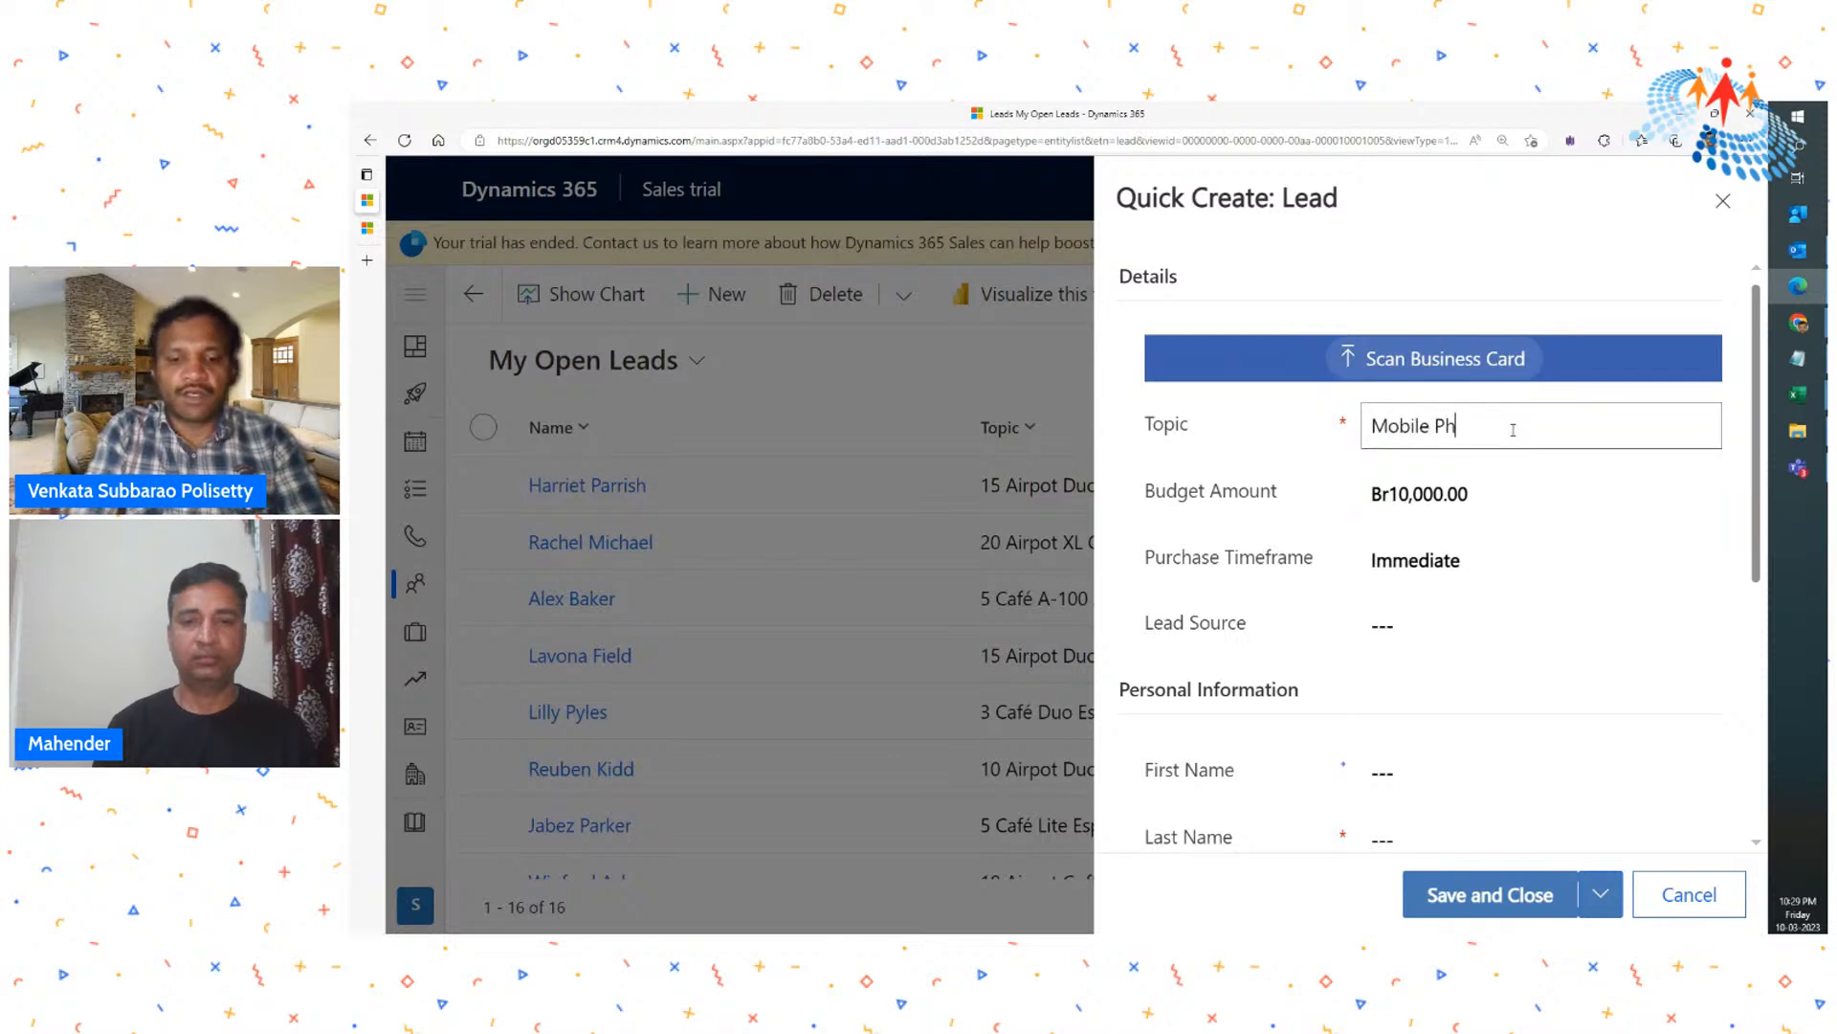
{"action": "type", "text": "one"}
- Set the lead source to Other and enter the lead's first and last name
{"action": "left_click", "coordinate": [1425, 638]}
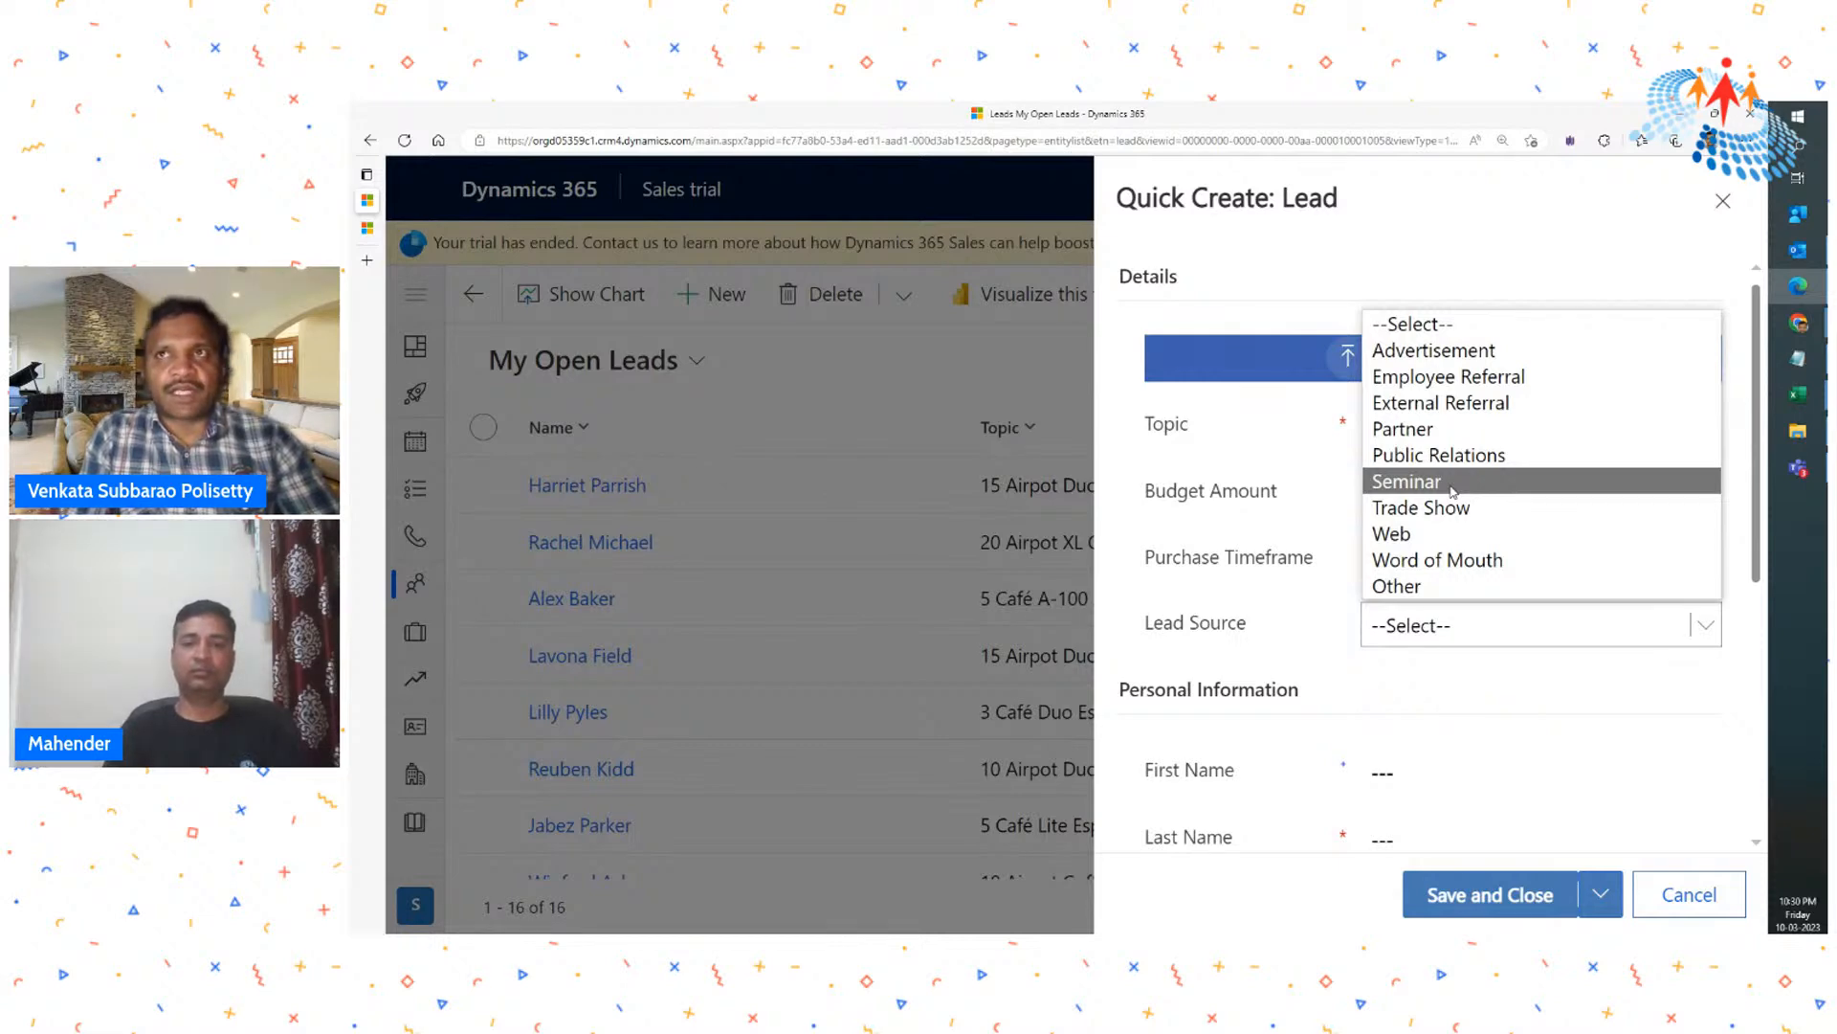
{"action": "left_click", "coordinate": [1411, 586]}
{"action": "scroll", "coordinate": [1466, 598], "scroll_direction": "down", "scroll_amount": 3}
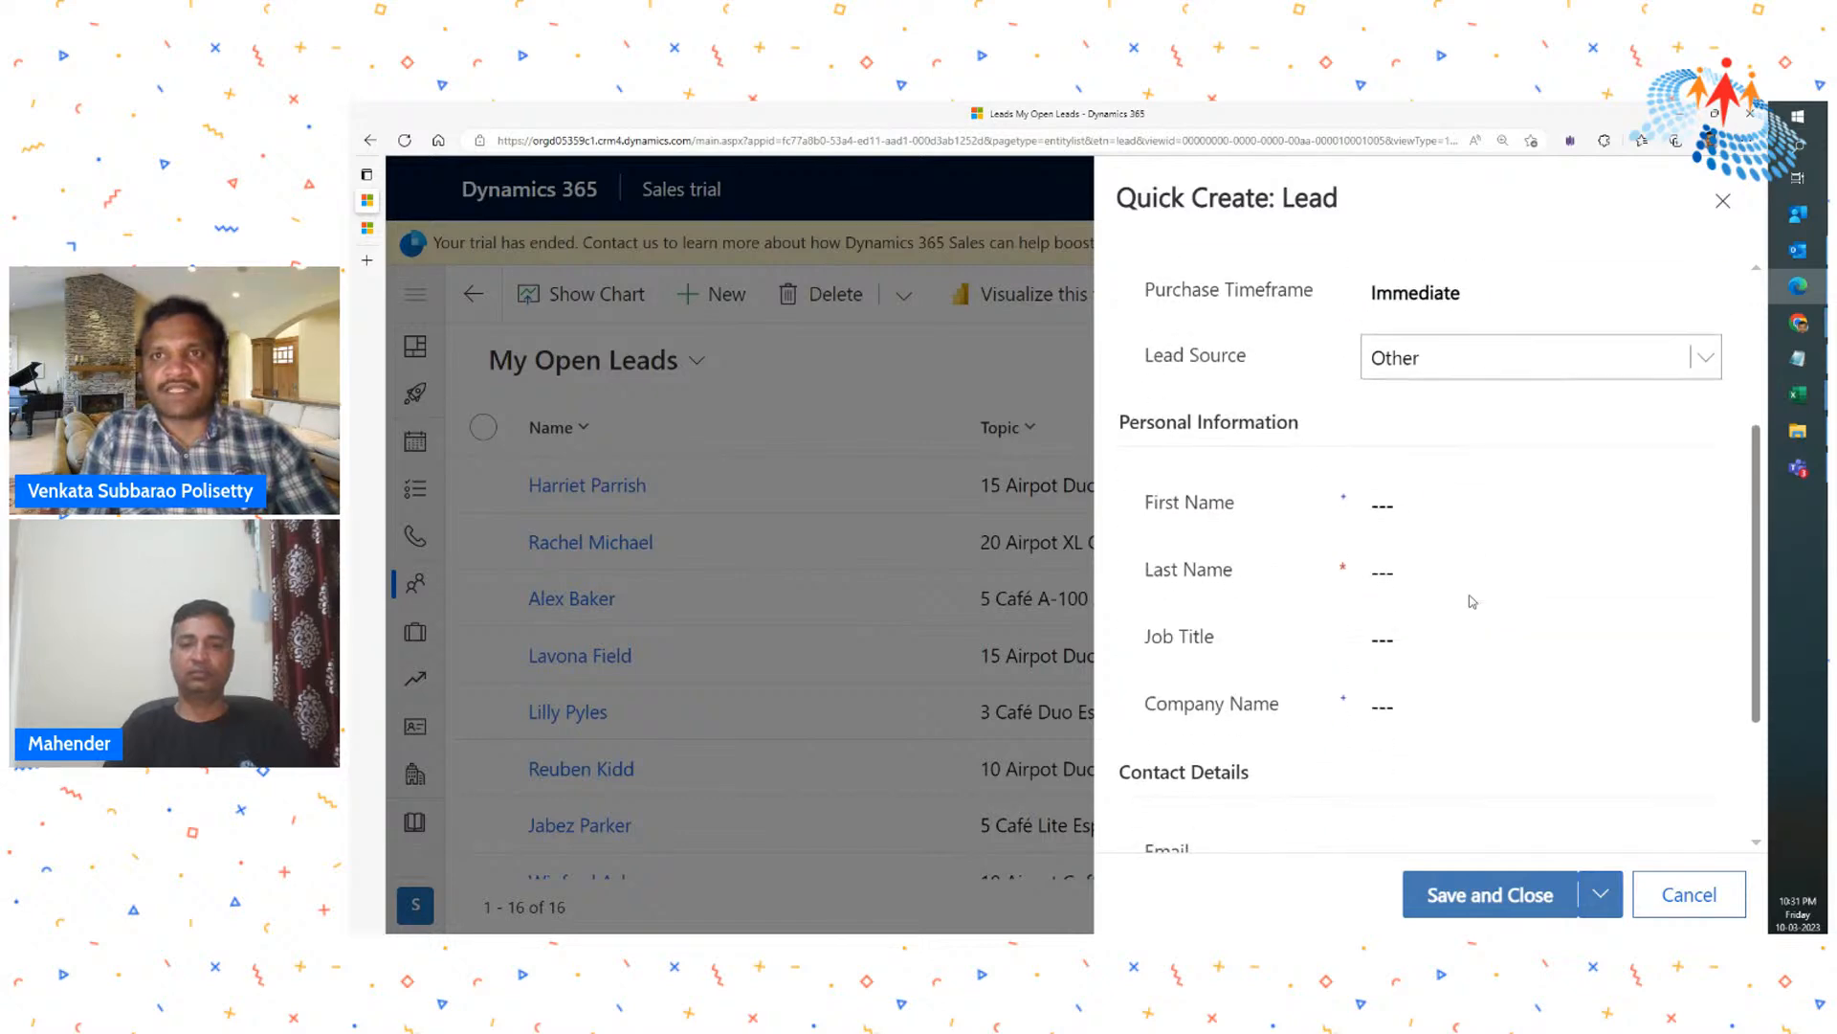
{"action": "left_click", "coordinate": [1424, 506]}
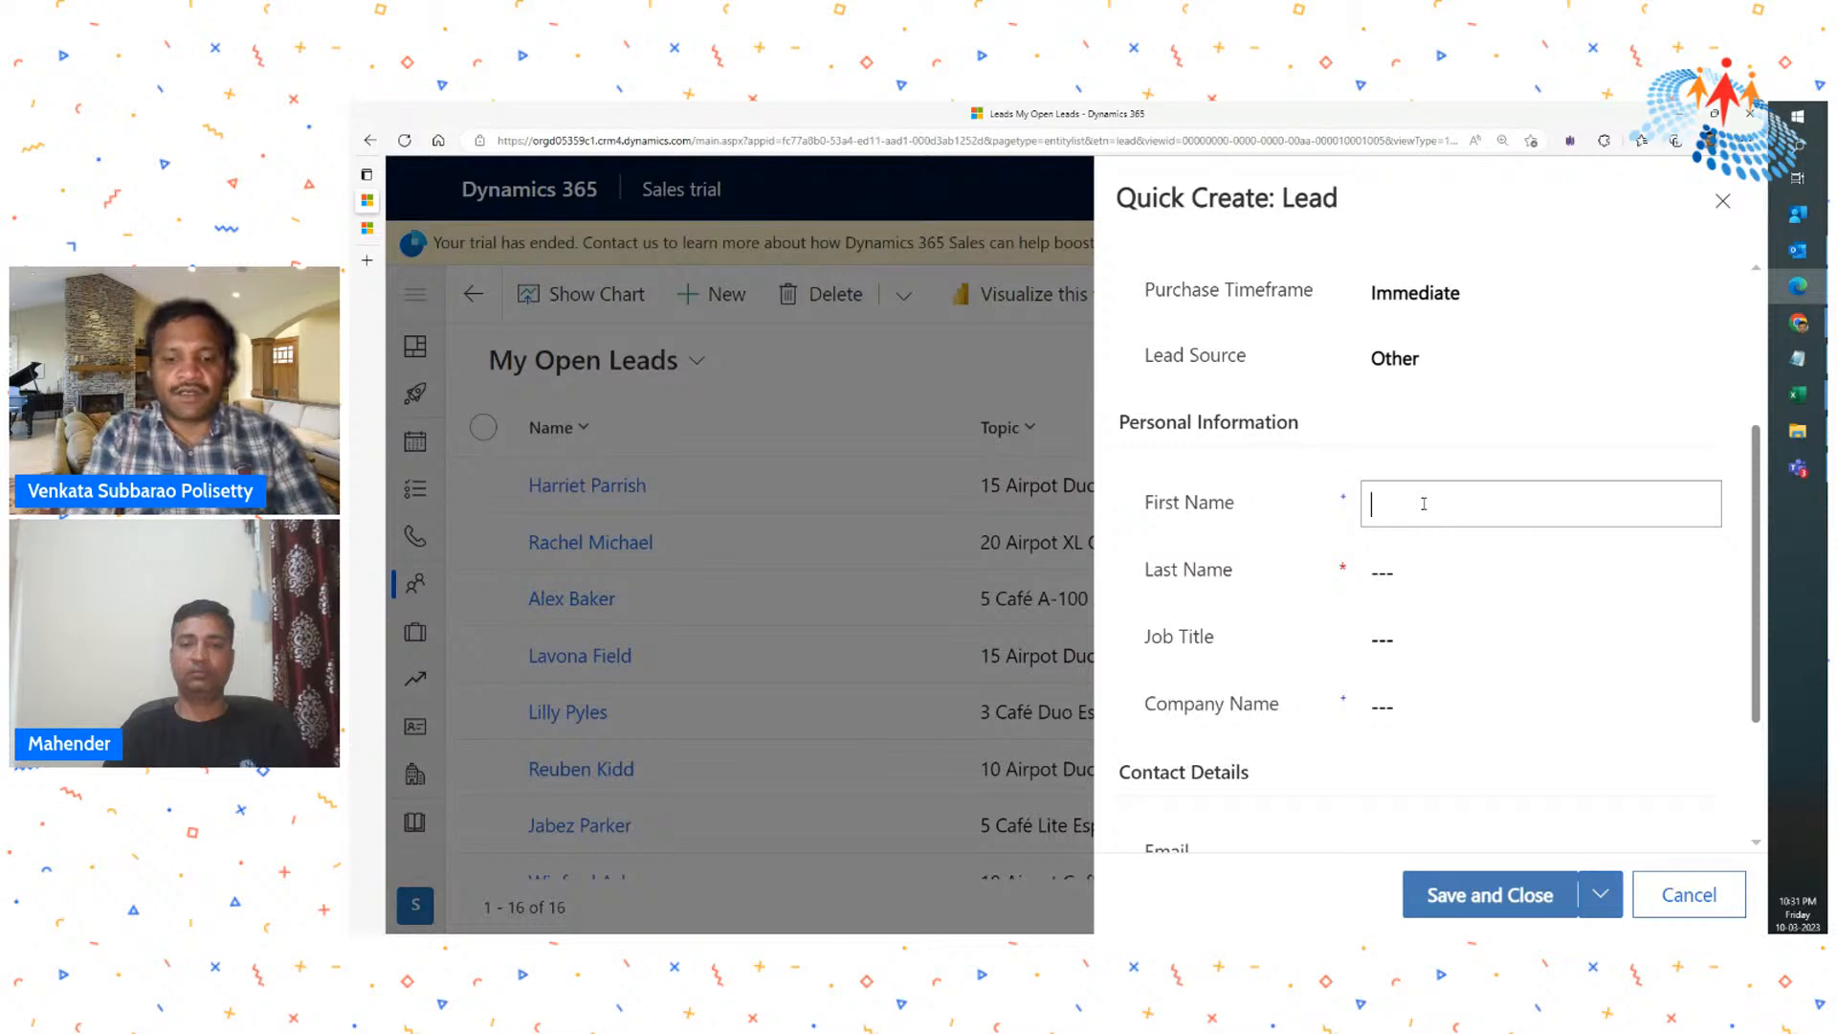
{"action": "key", "text": "Tab"}
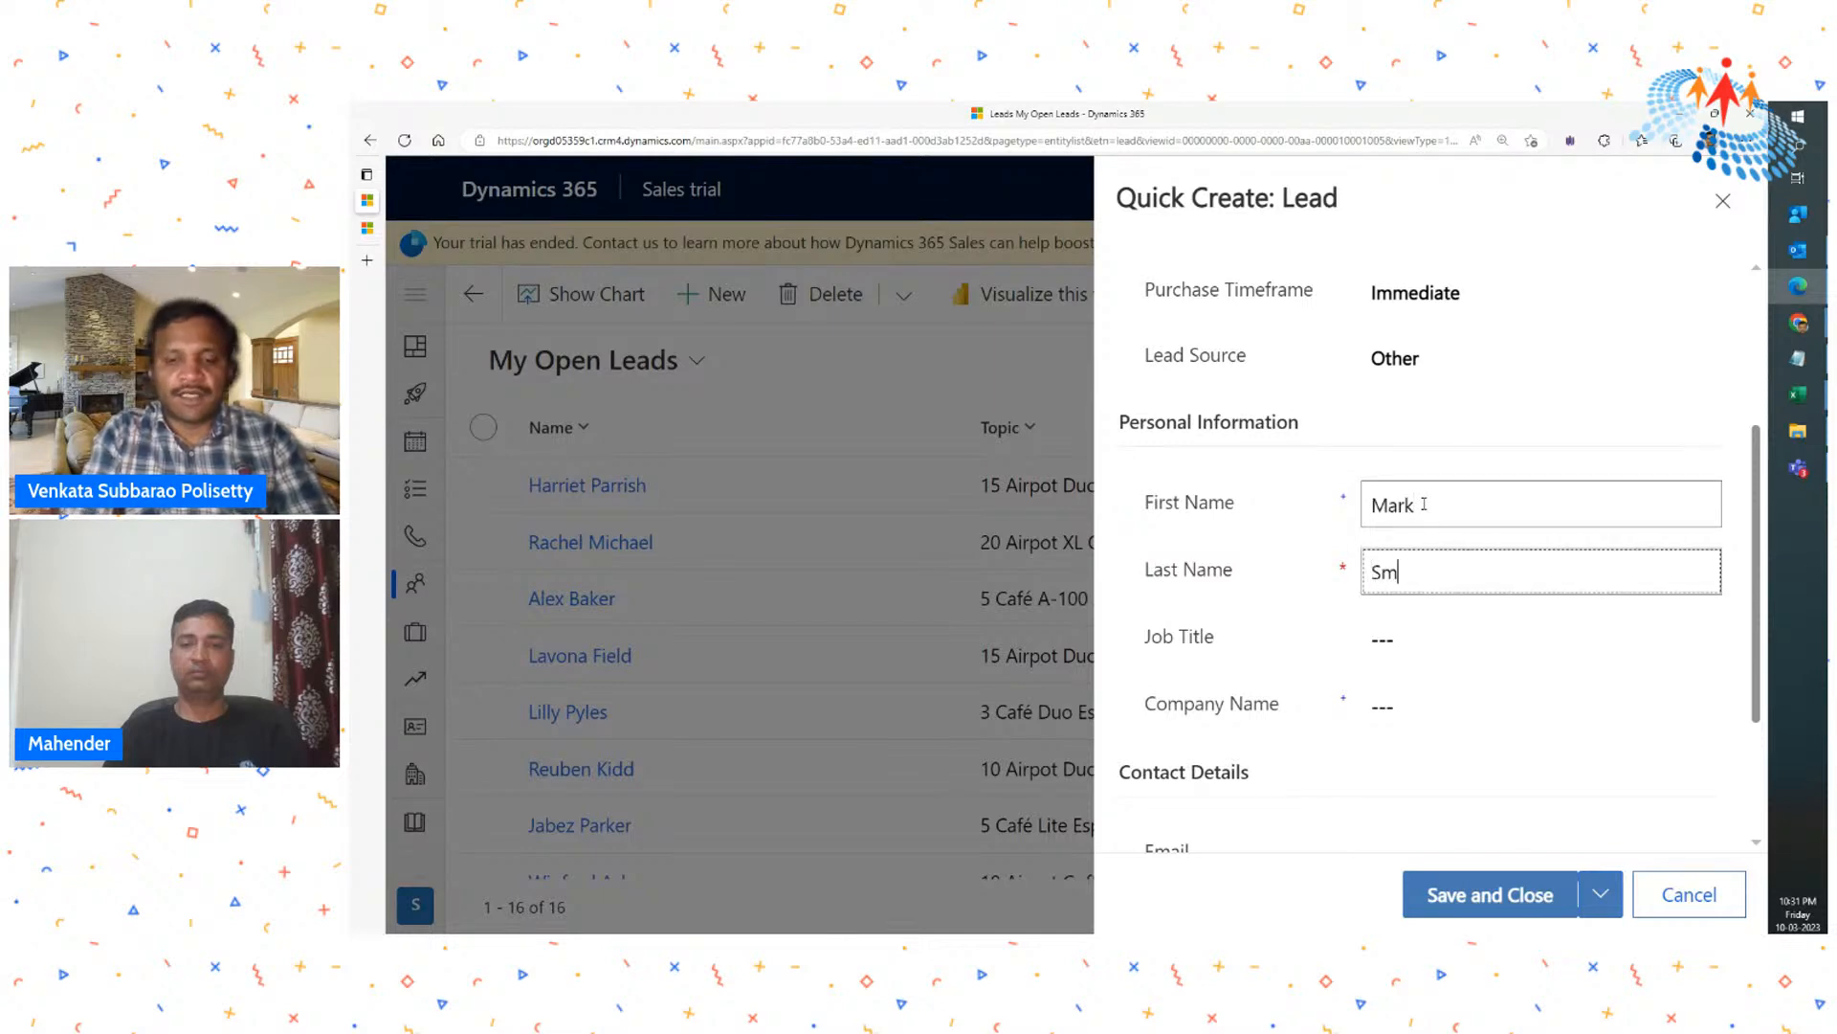
{"action": "scroll", "coordinate": [1424, 517], "scroll_direction": "down", "scroll_amount": 2}
{"action": "left_click", "coordinate": [1387, 524]}
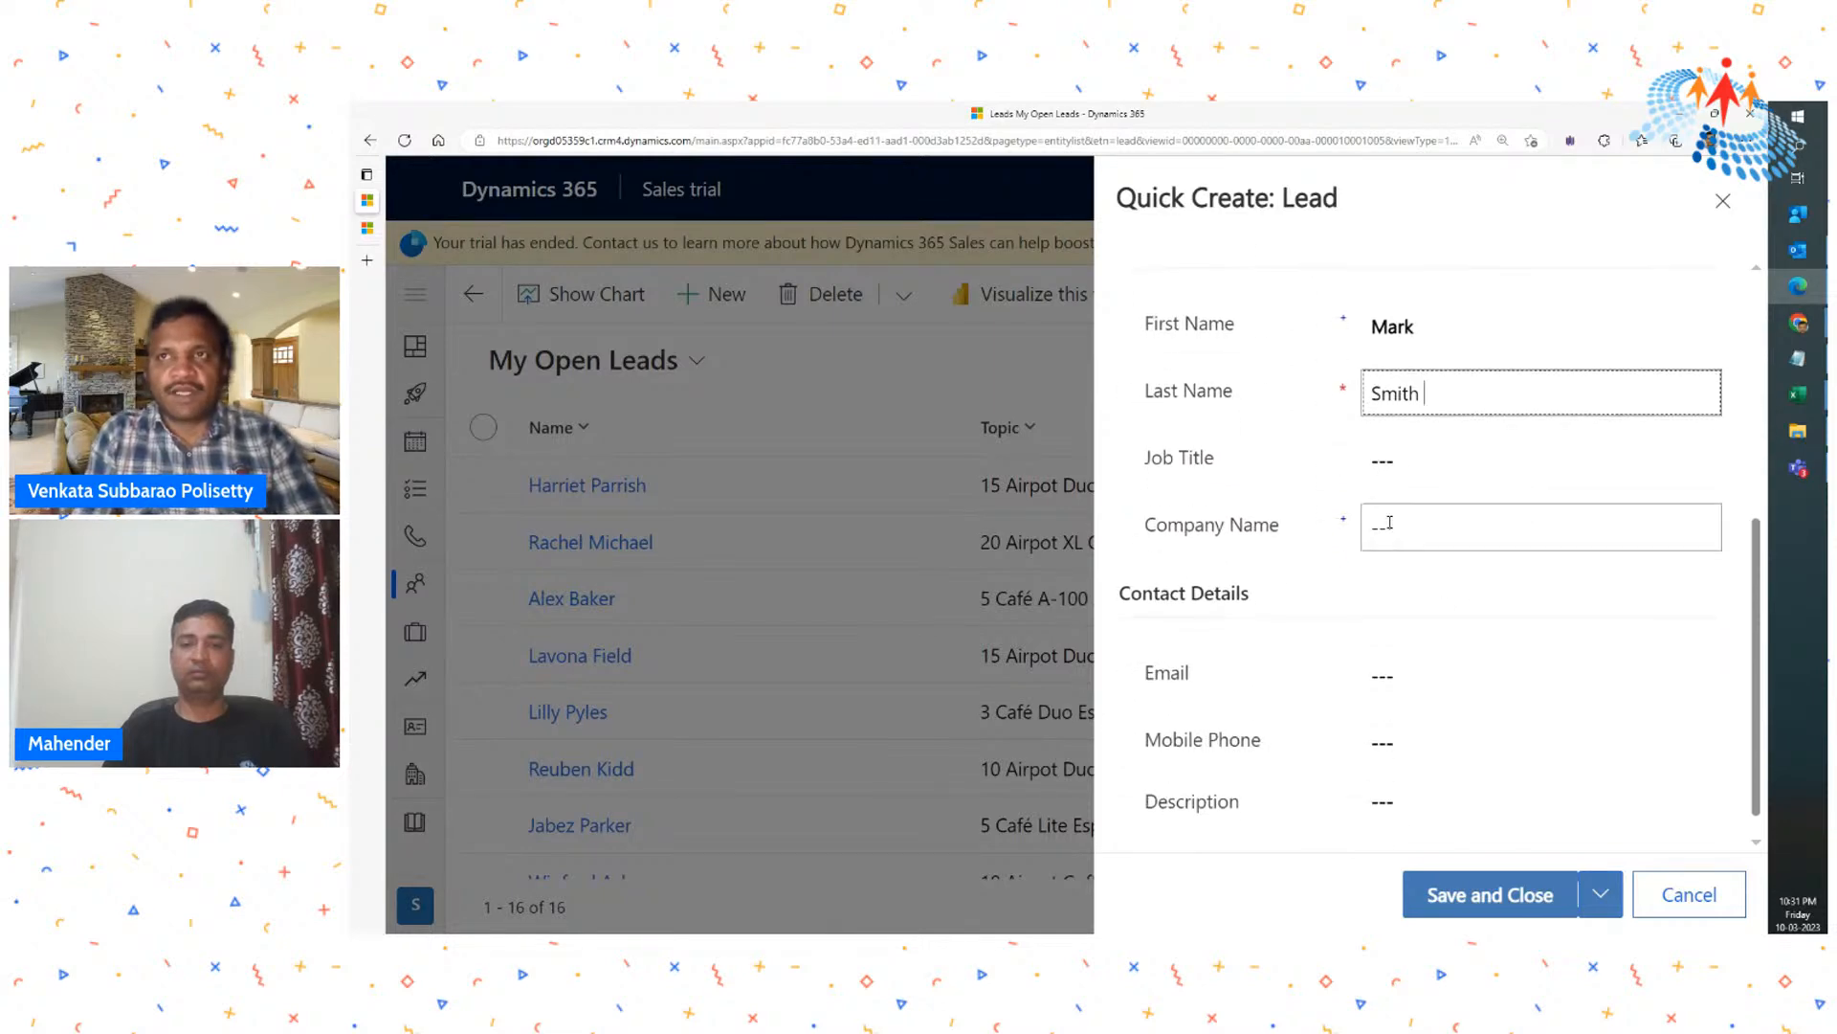
{"action": "type", "text": "MAr"}
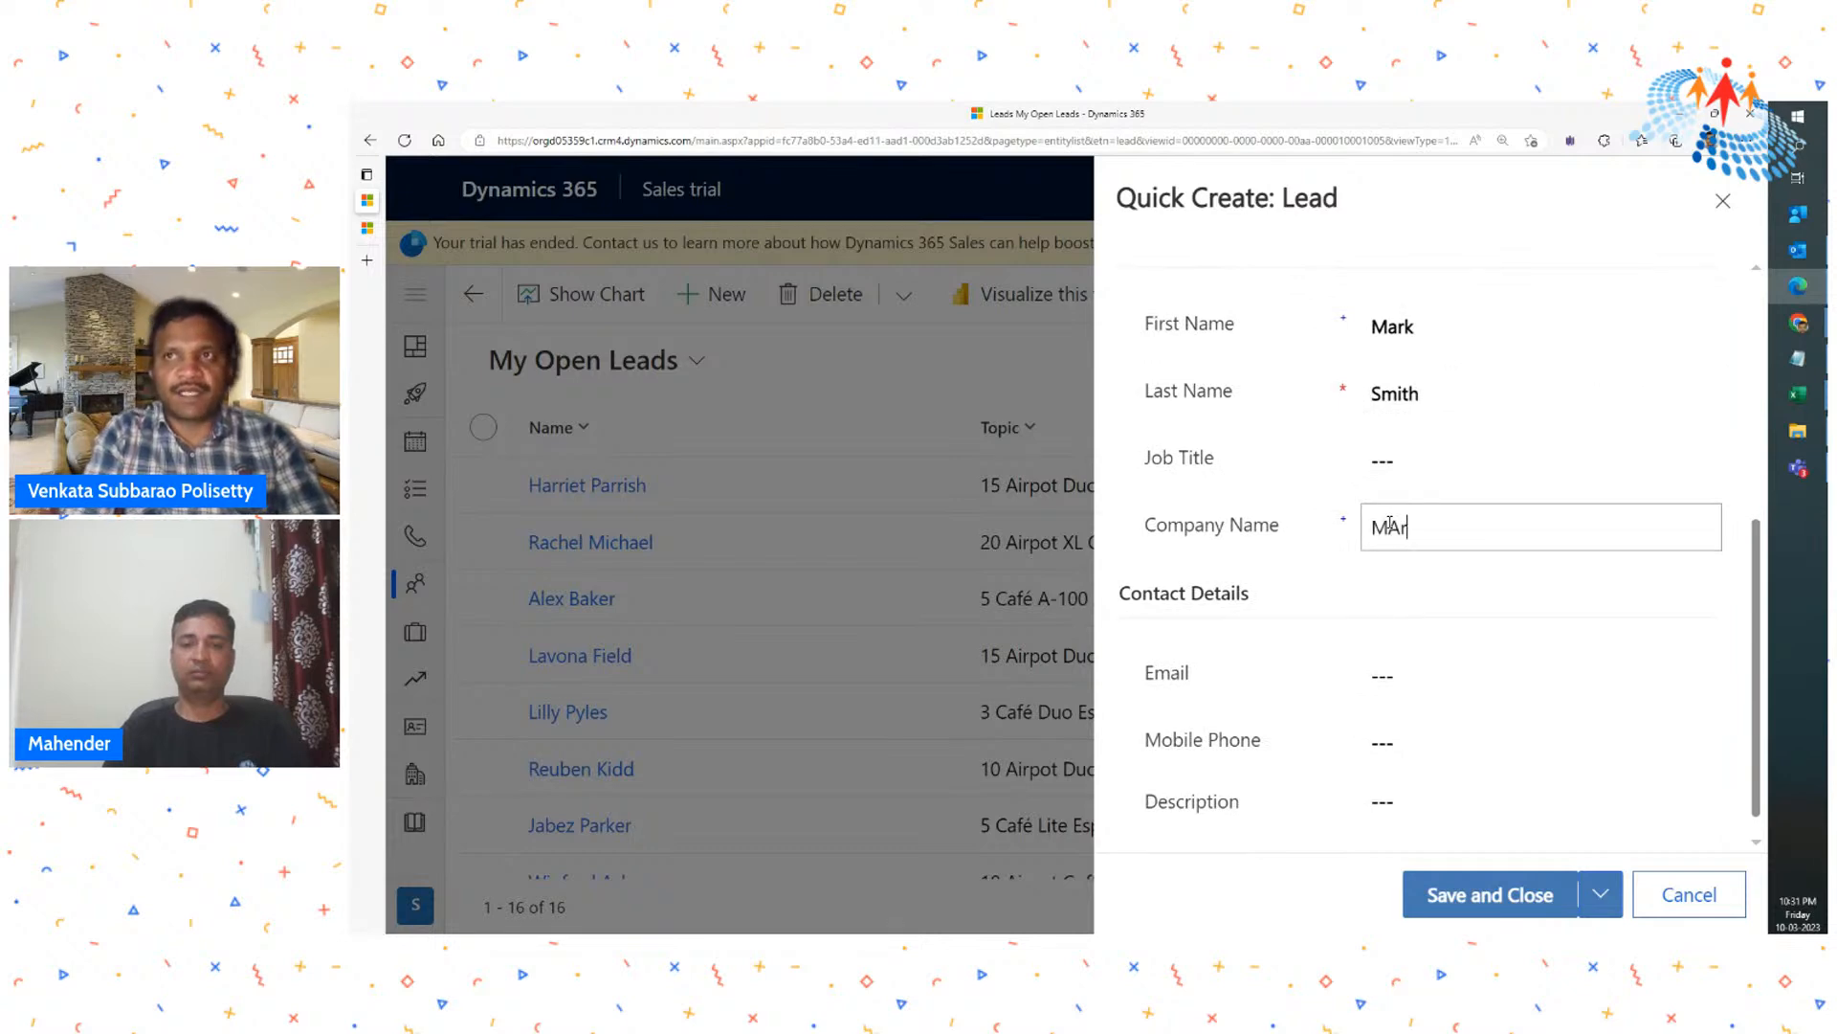
{"action": "type", "text": "arc"}
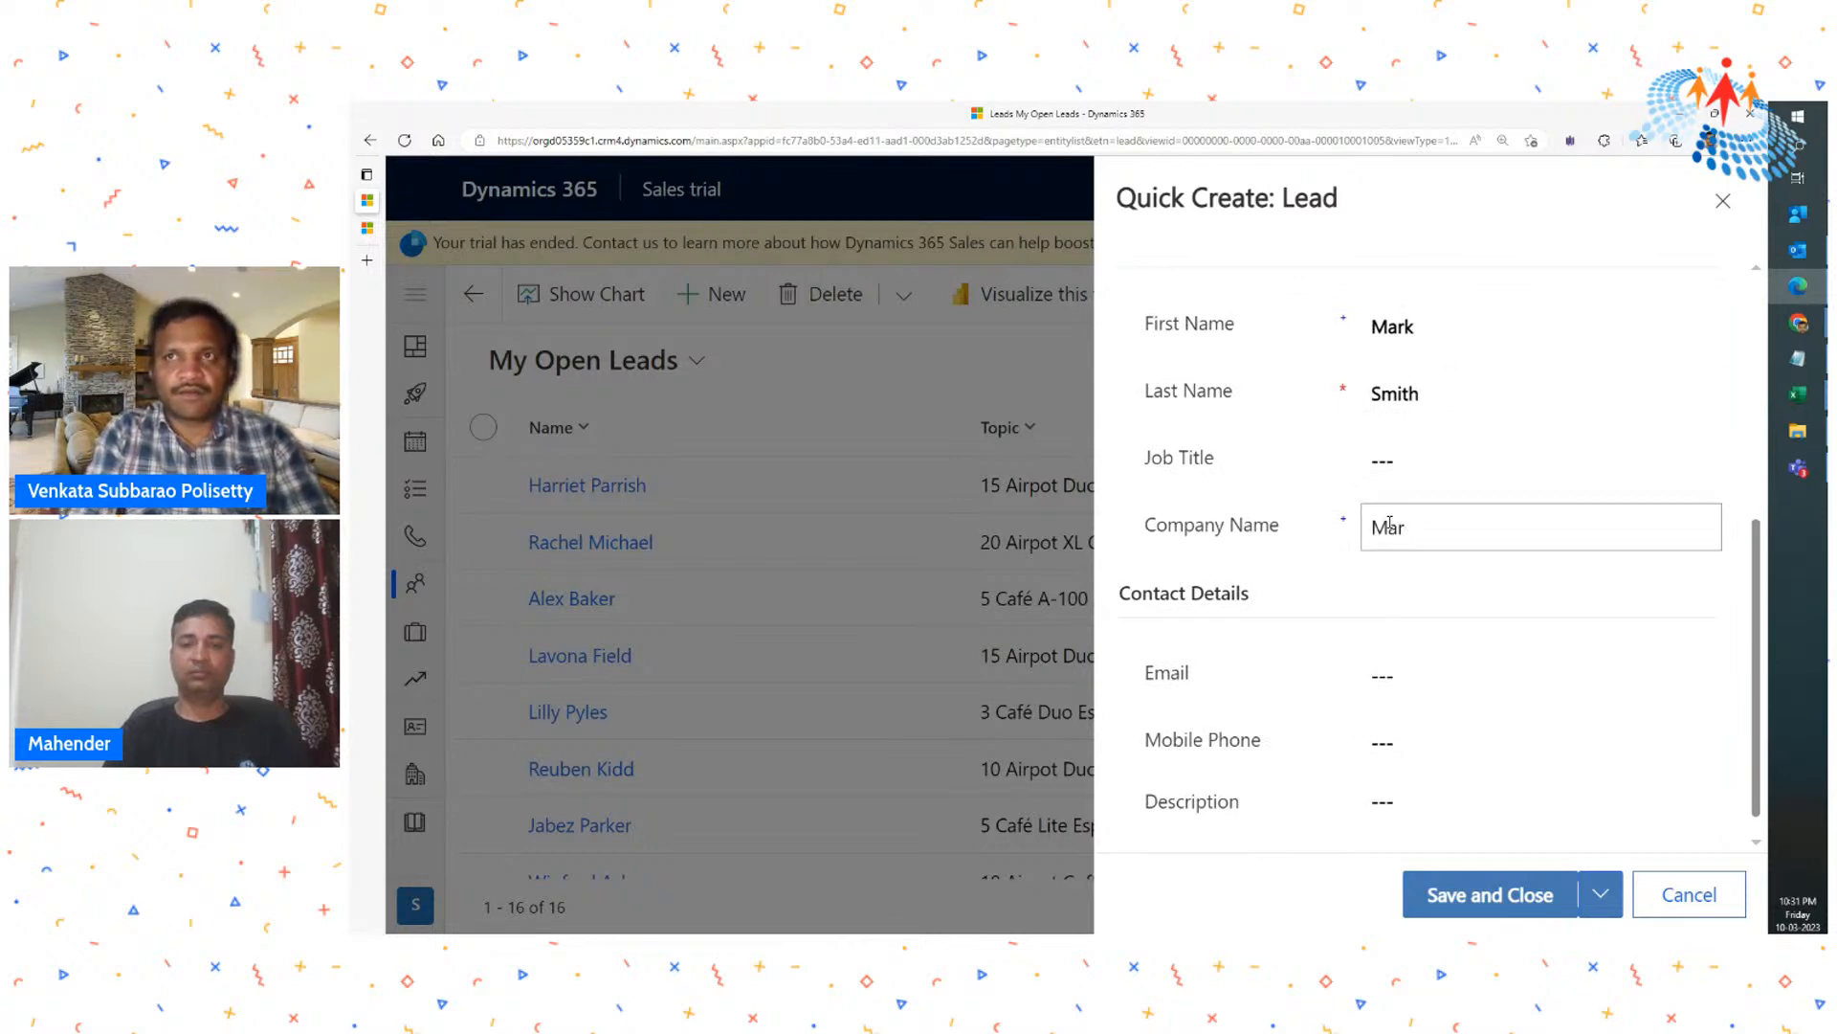
- Fill in the lead's e-mail address, save the new lead and close its form
{"action": "left_click", "coordinate": [1426, 687]}
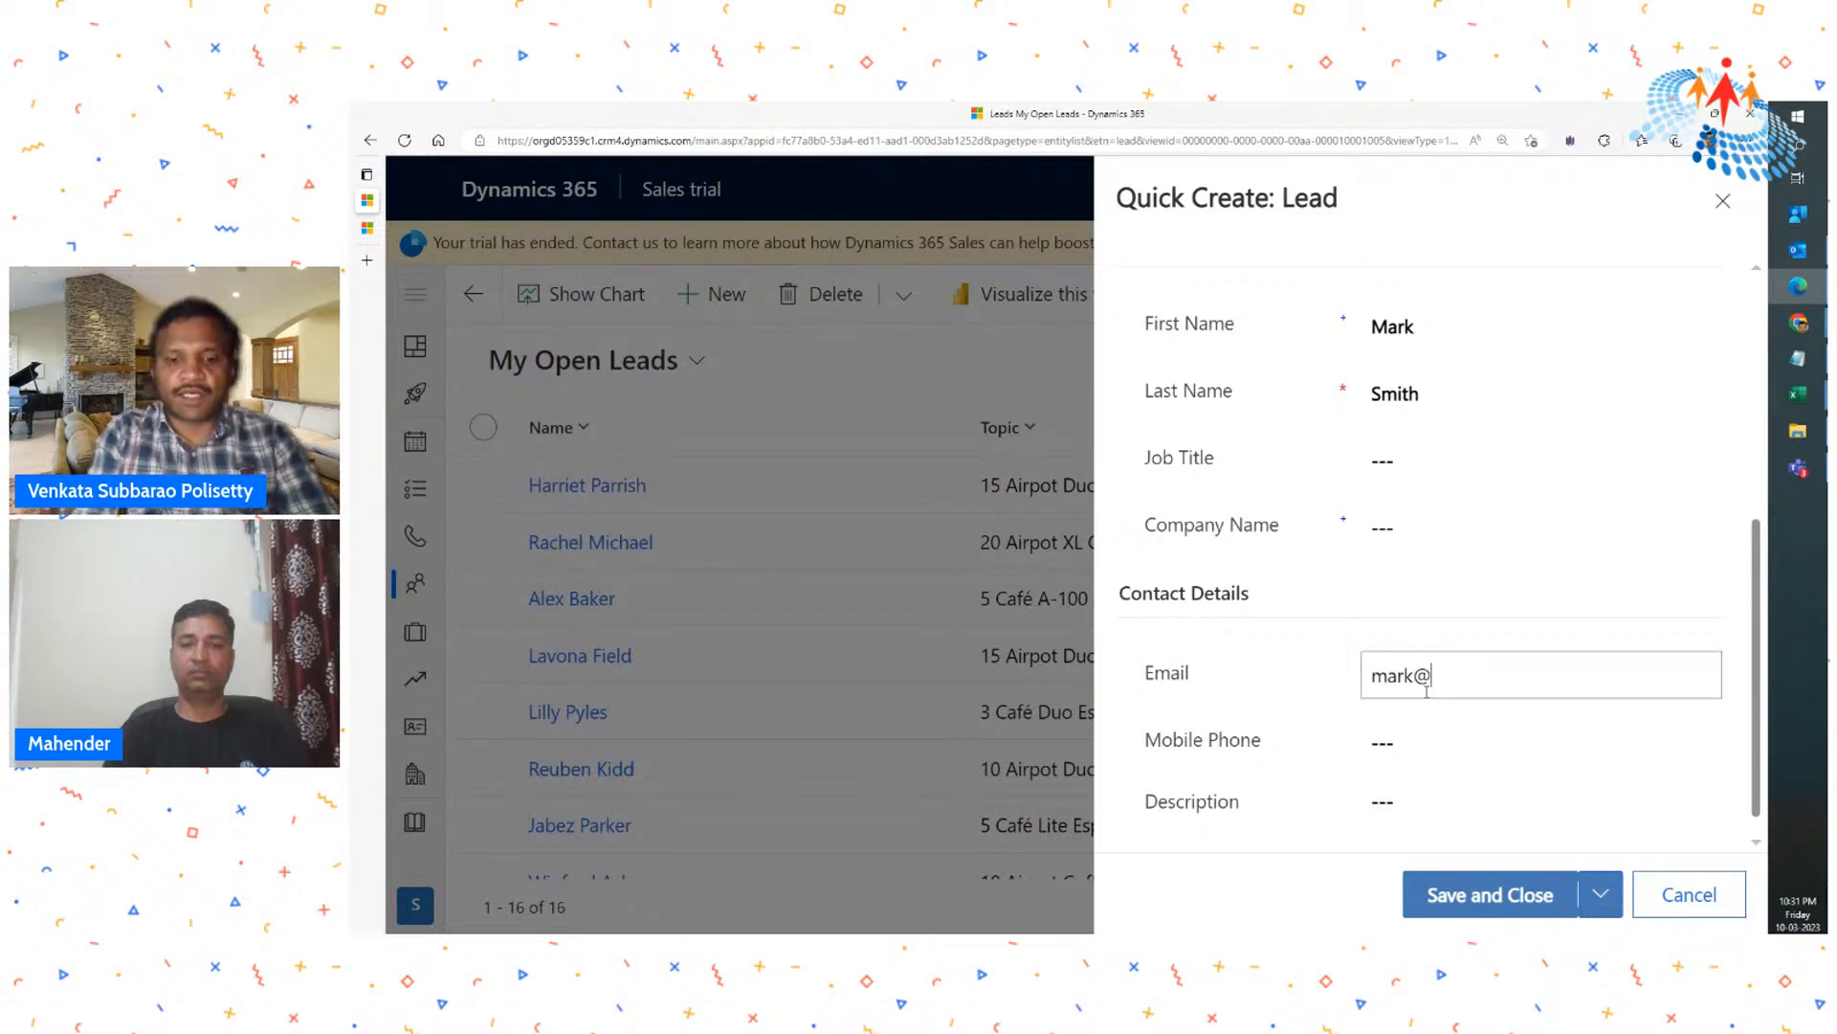
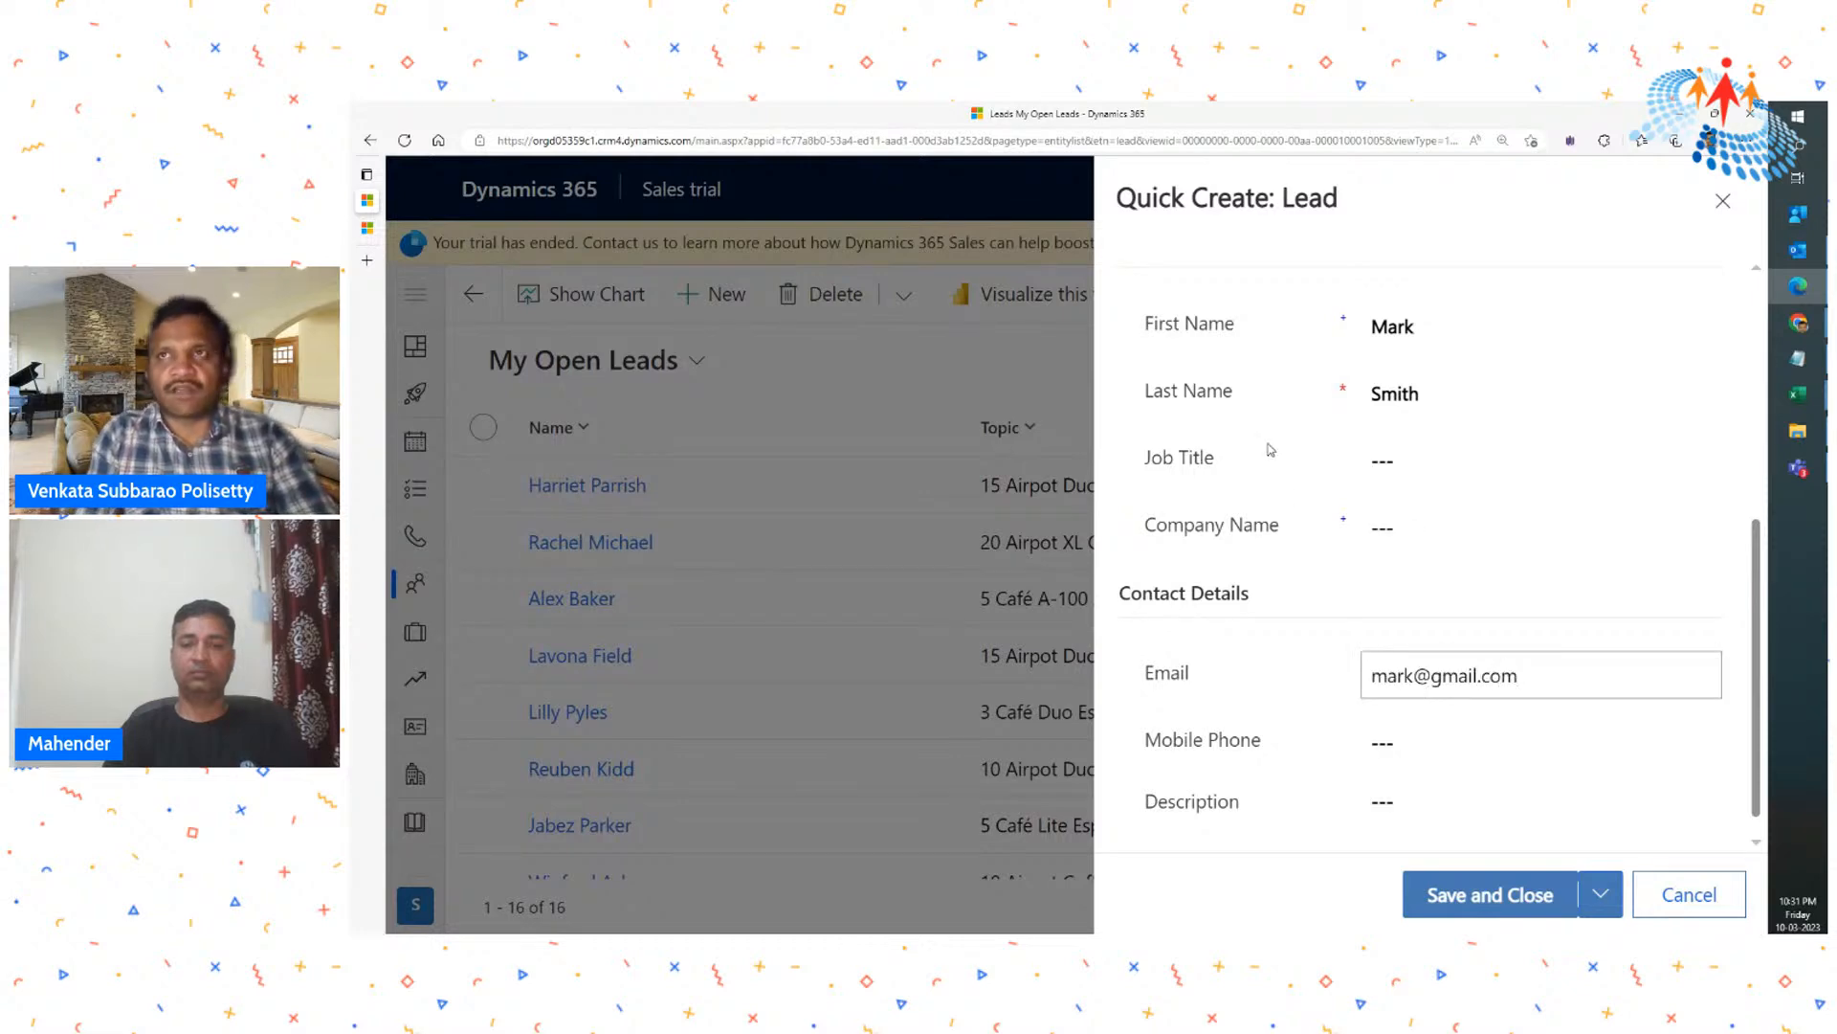
{"action": "scroll", "coordinate": [1271, 449], "scroll_direction": "up", "scroll_amount": 2}
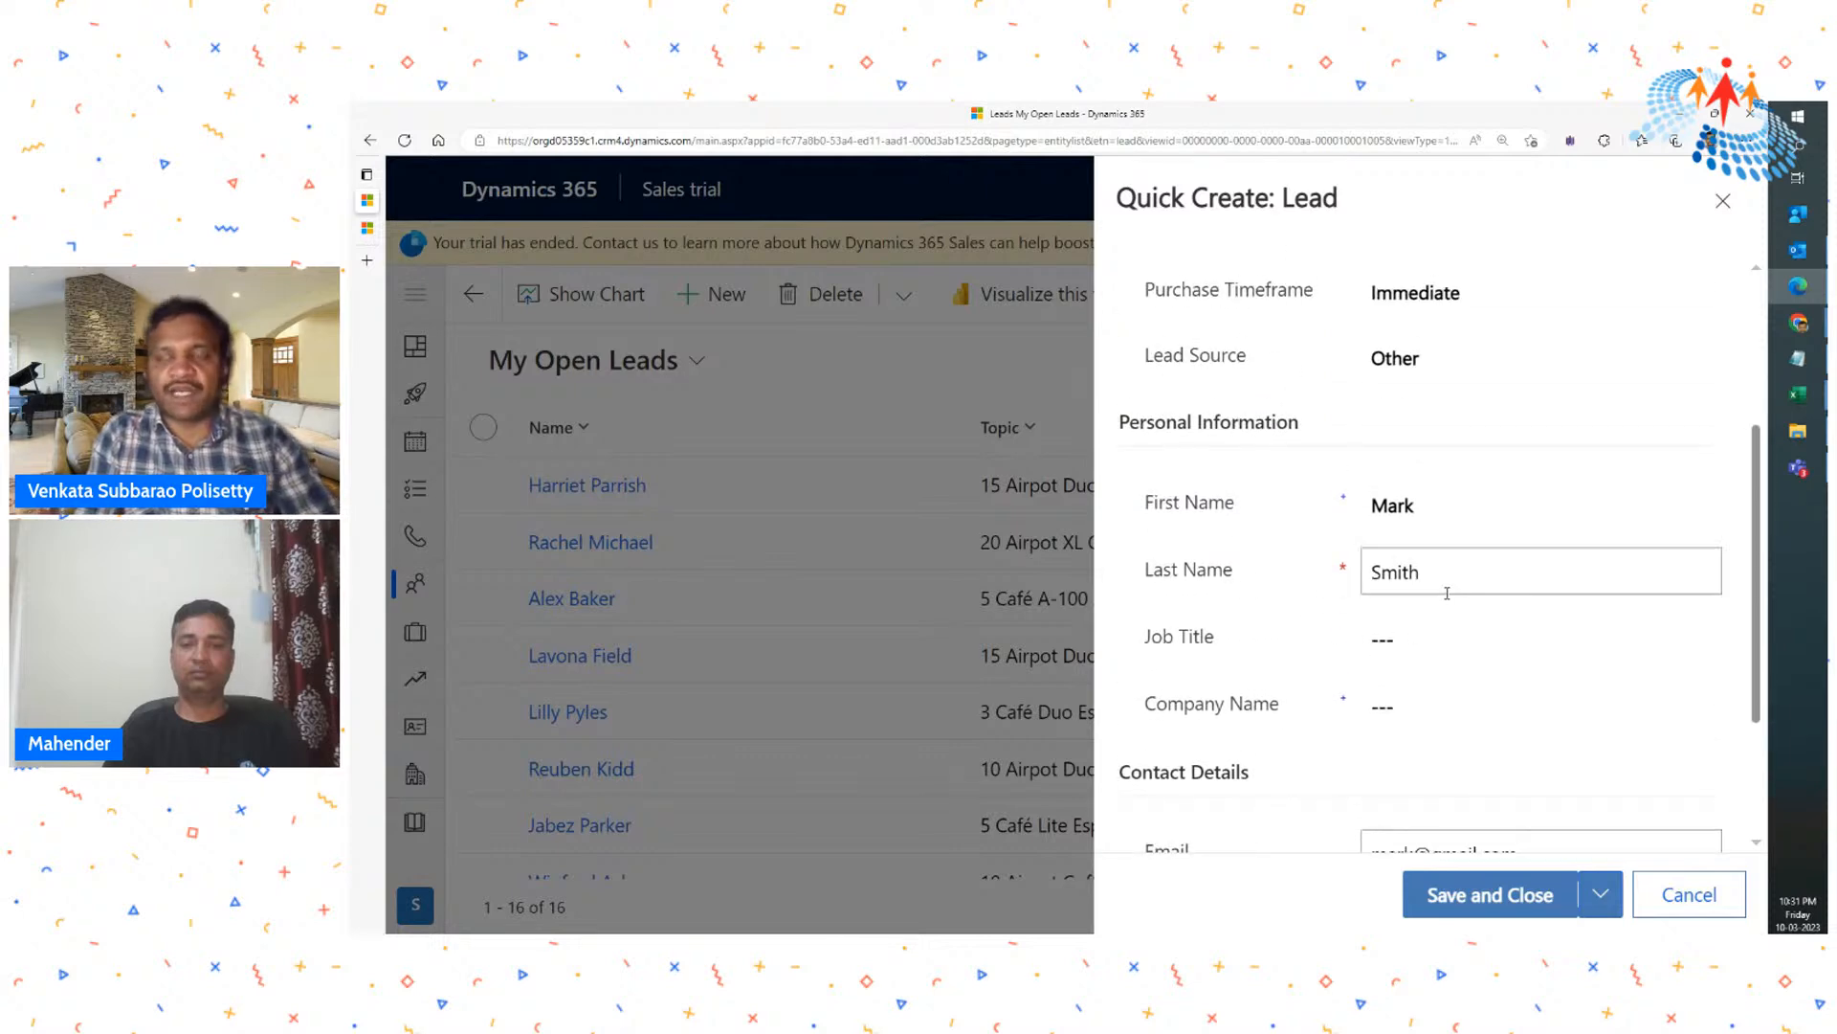
{"action": "left_click", "coordinate": [1522, 894]}
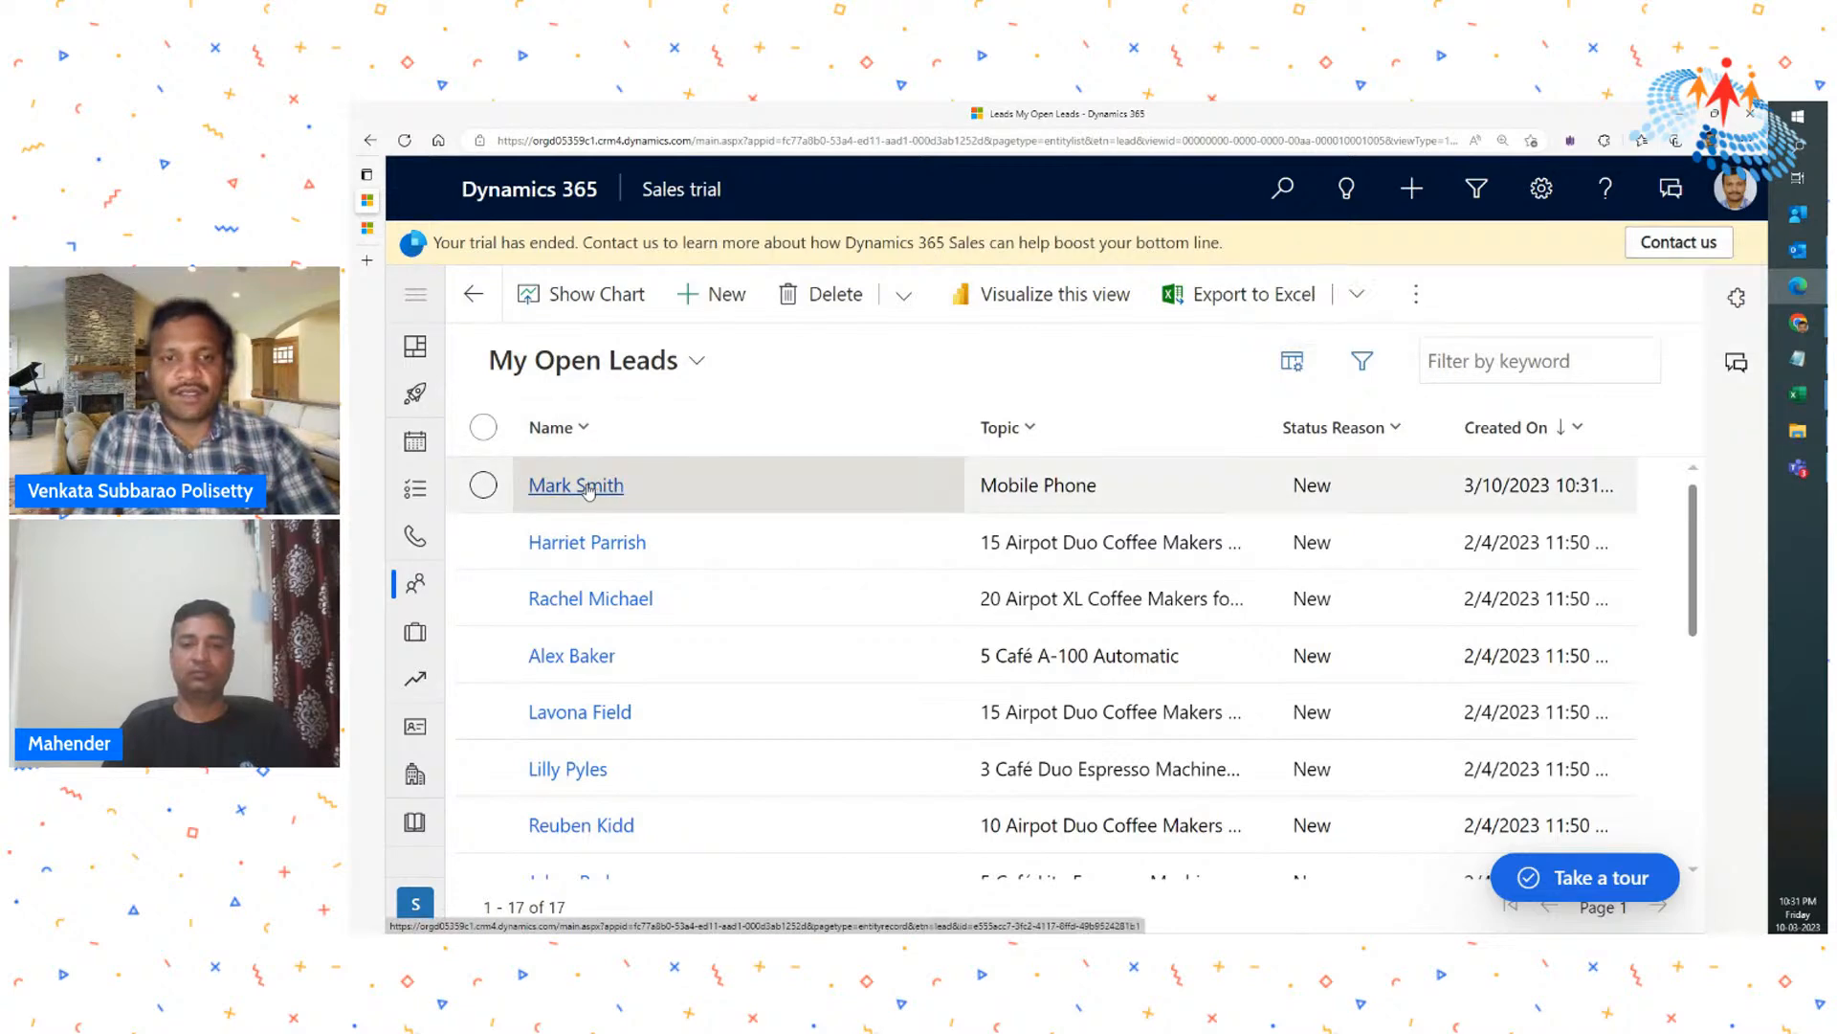
- Open the new Mobile Phone lead from the leads list and look over its summary and timeline
{"action": "left_click", "coordinate": [588, 488]}
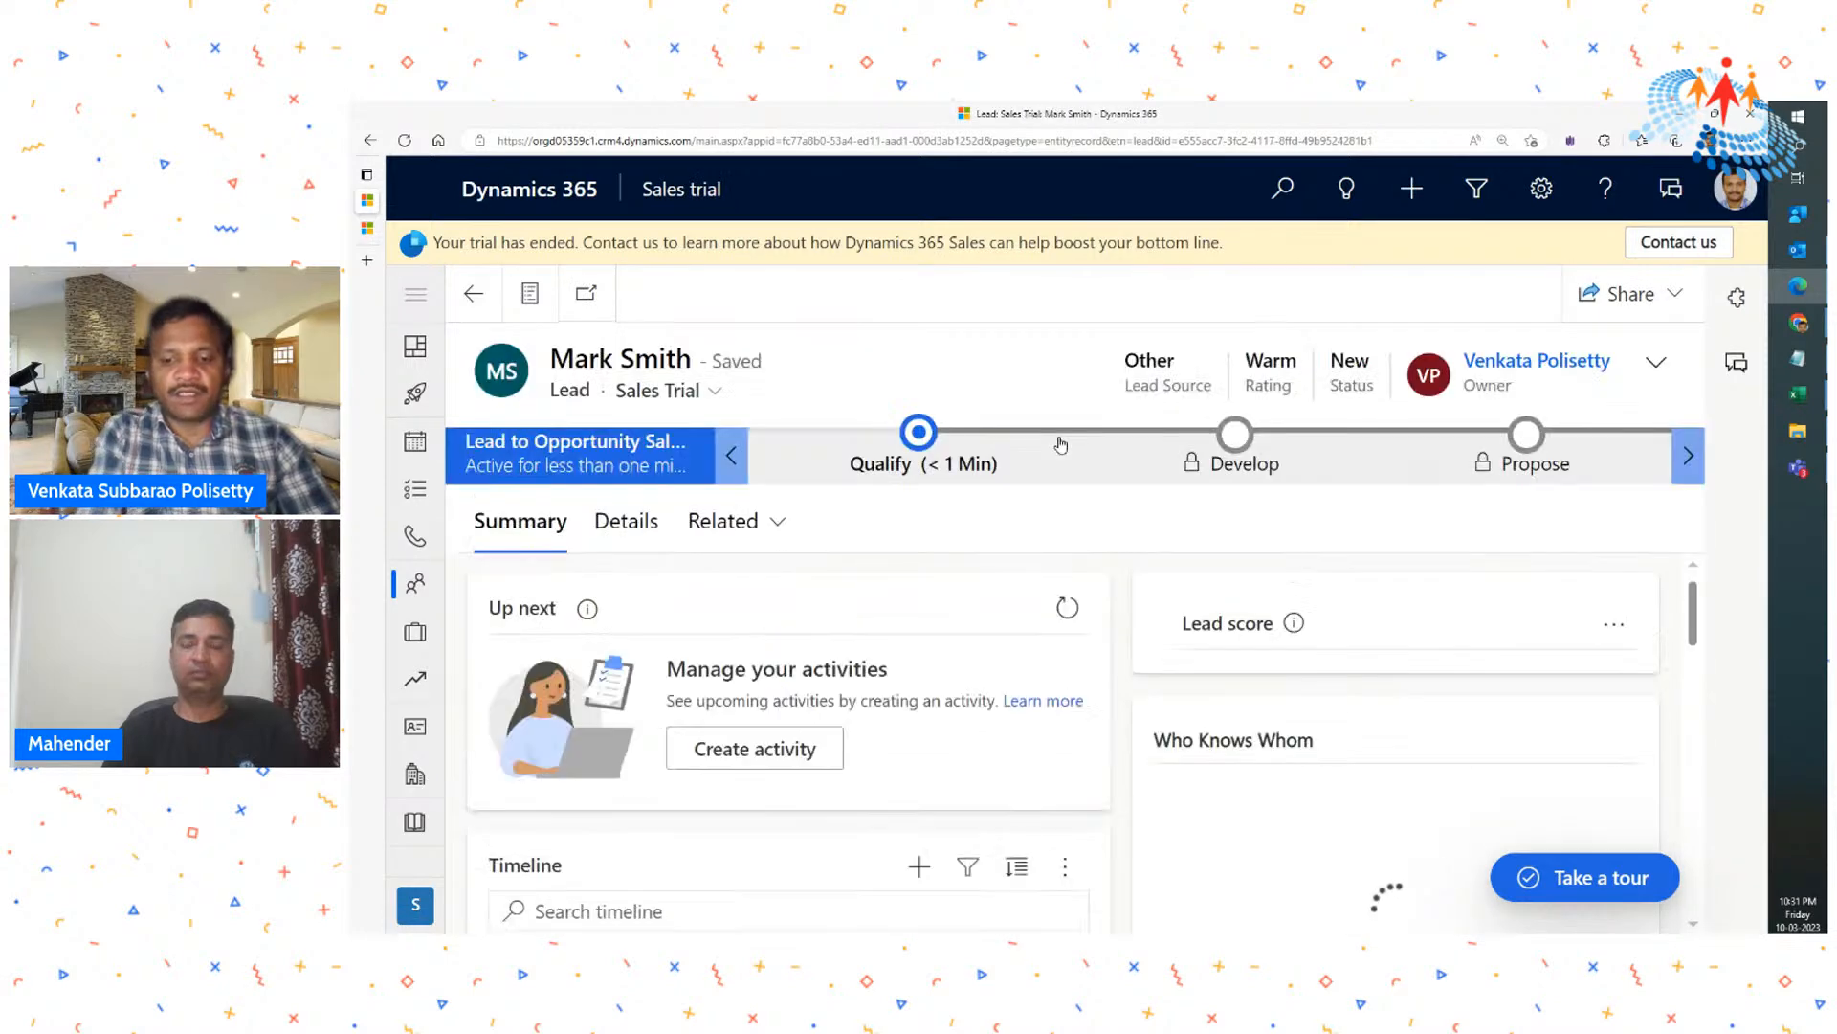
{"action": "key", "text": "ctrl+minus"}
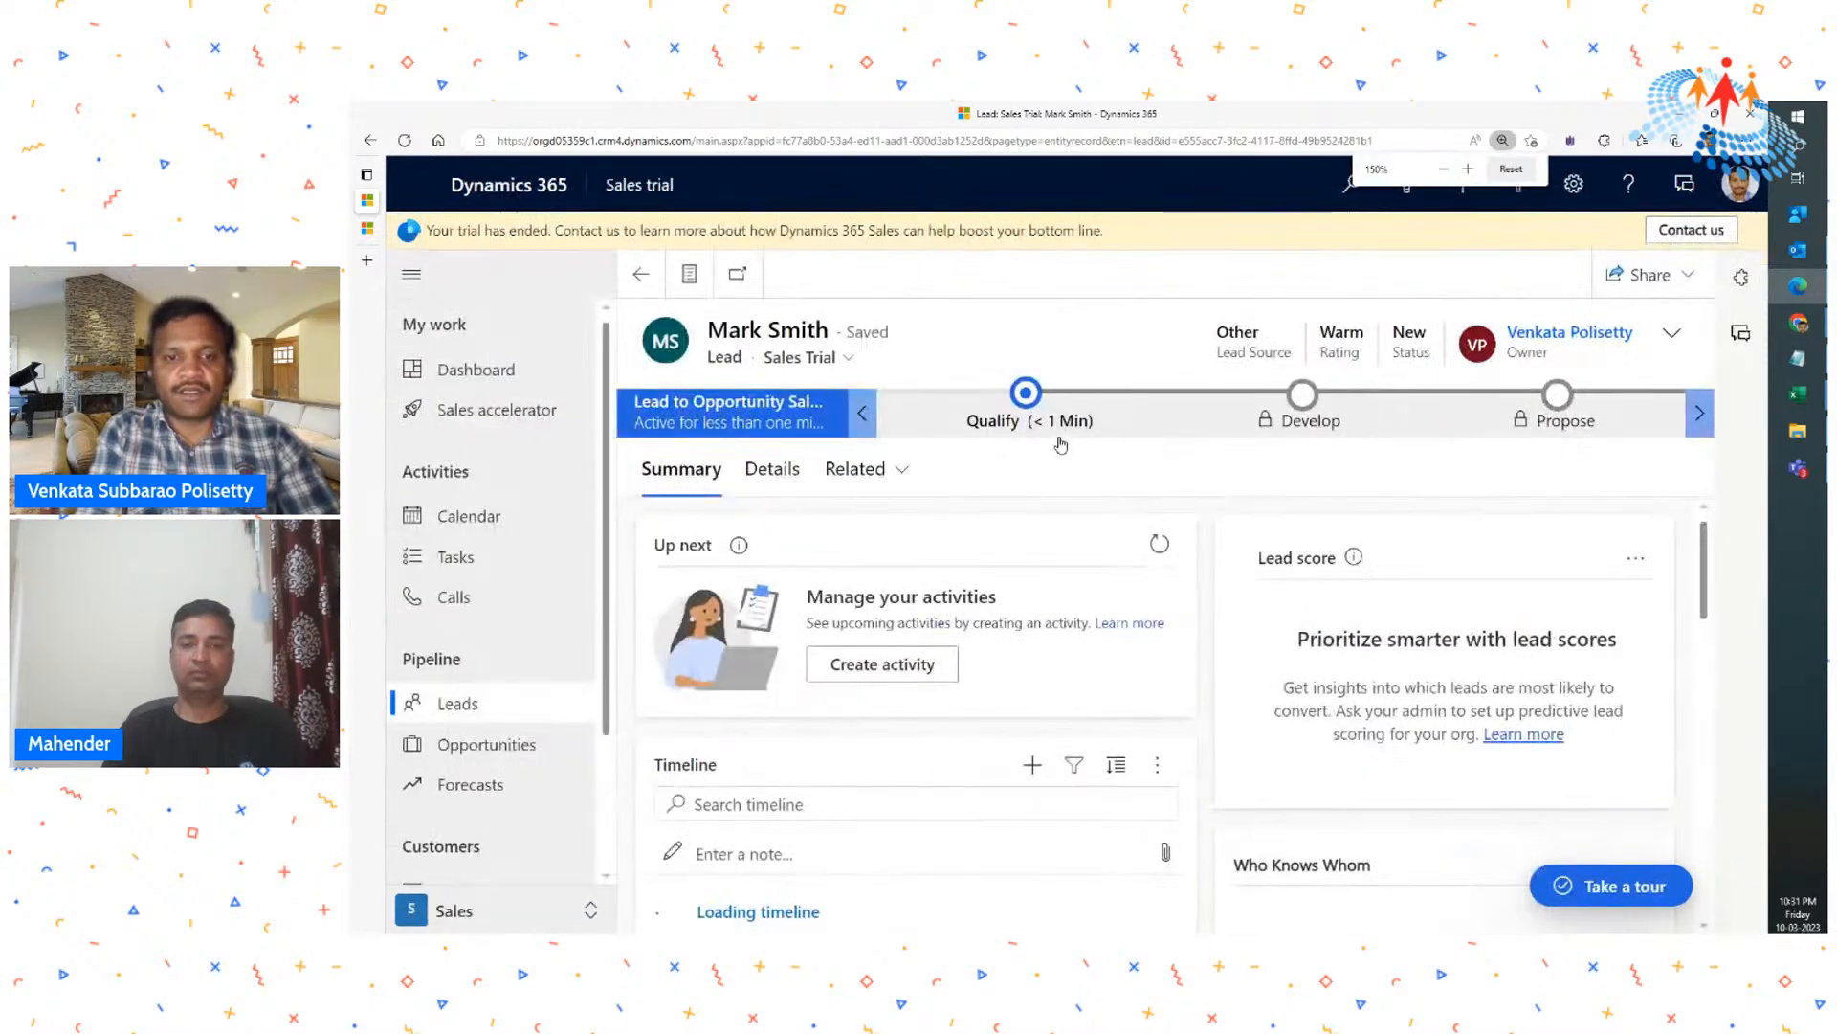
{"action": "key", "text": "ctrl+minus"}
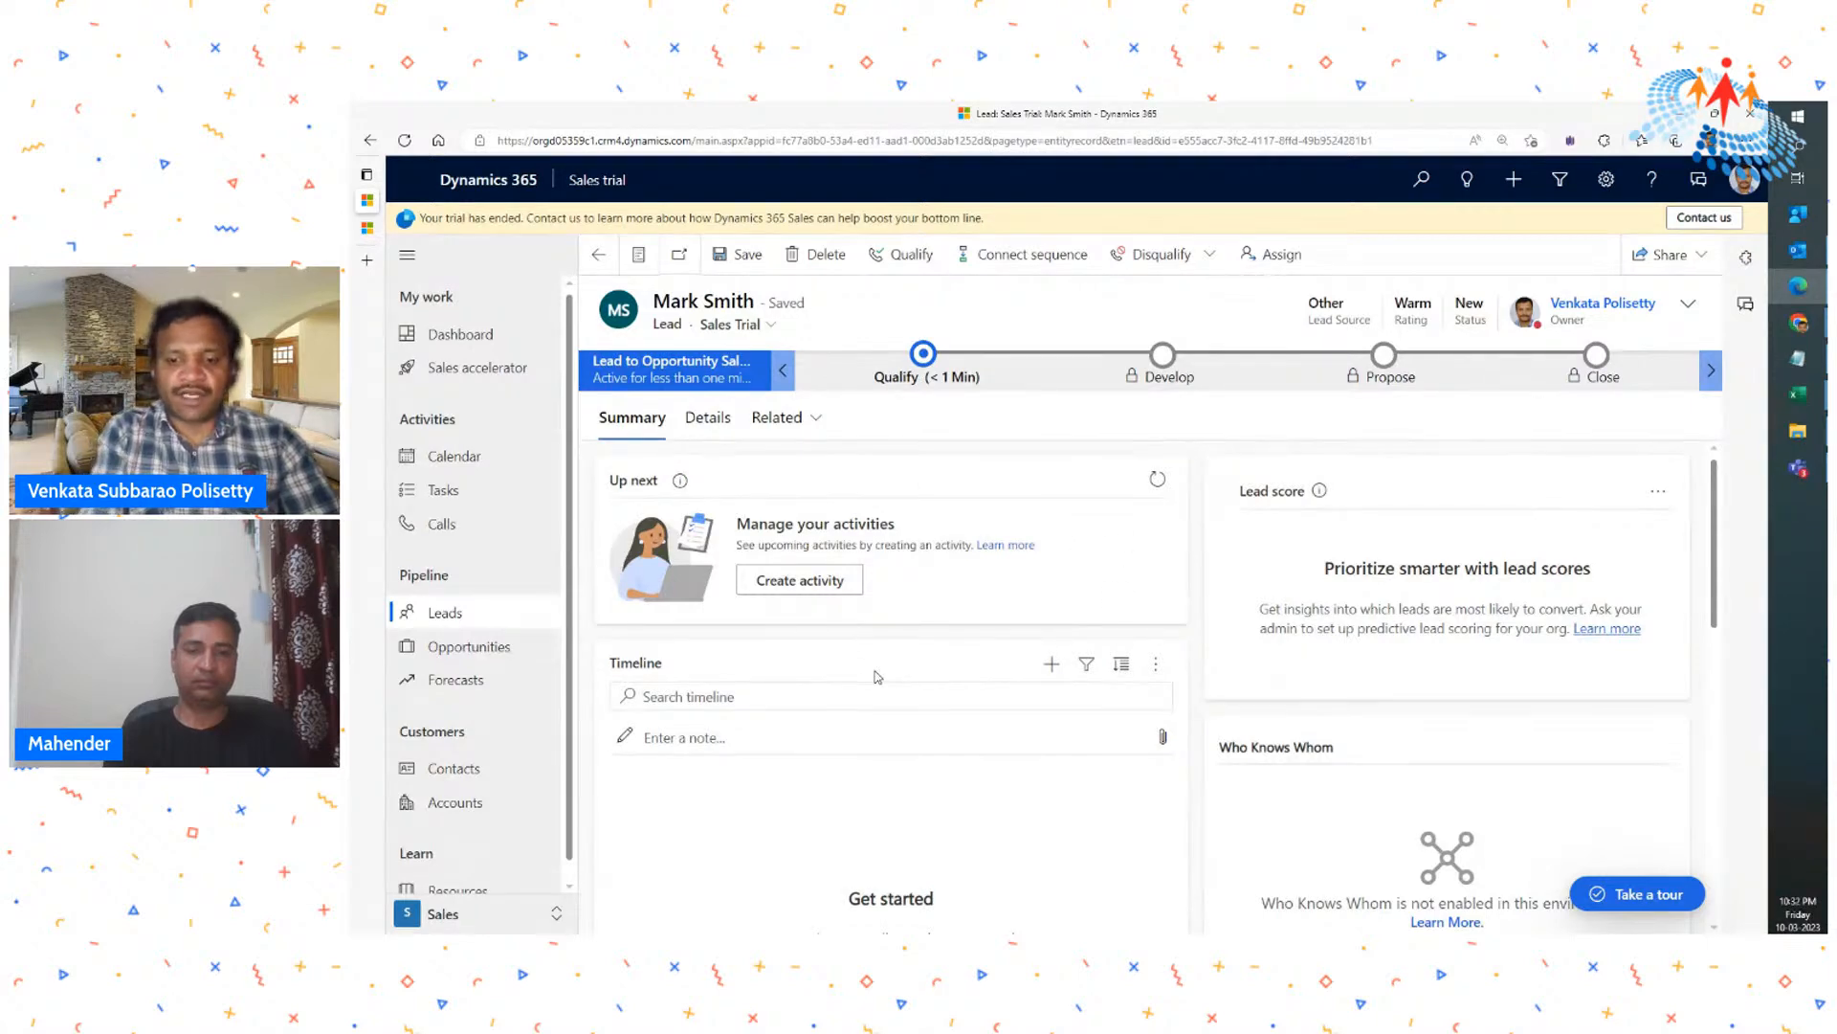
{"action": "key", "text": "ctrl+plus"}
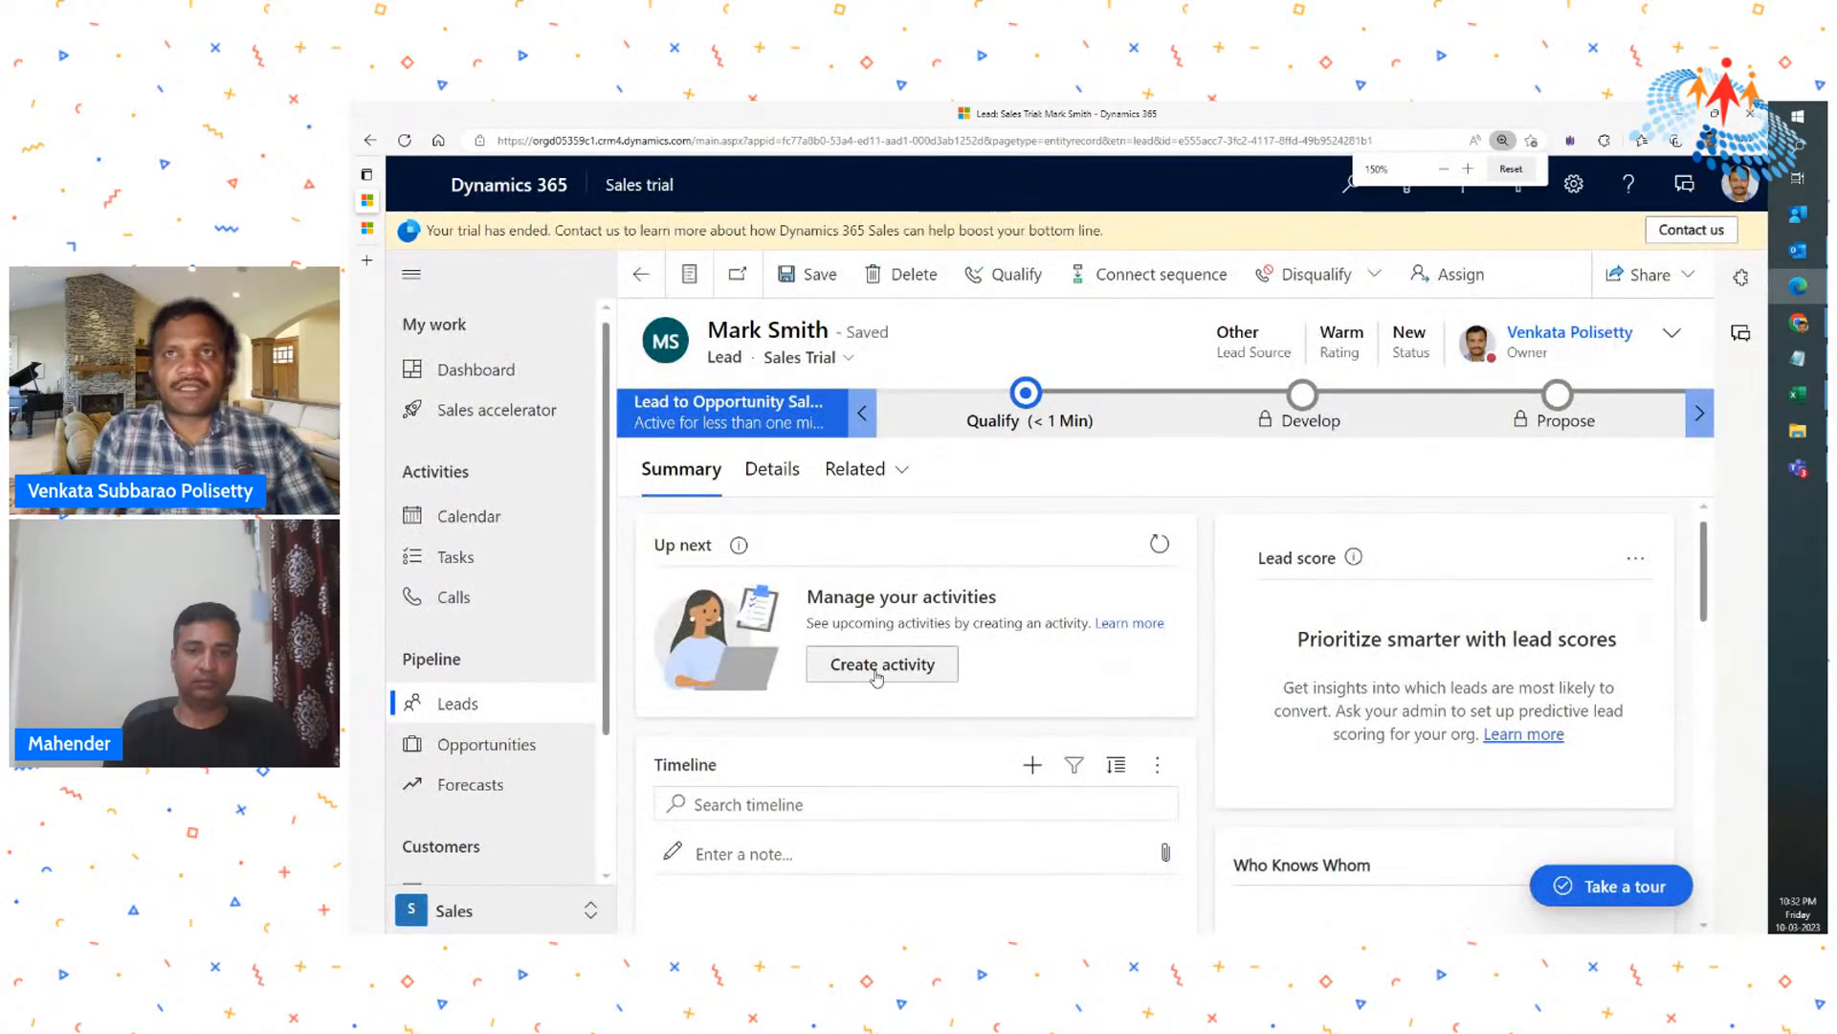
{"action": "scroll", "coordinate": [1088, 672], "scroll_direction": "down", "scroll_amount": 1}
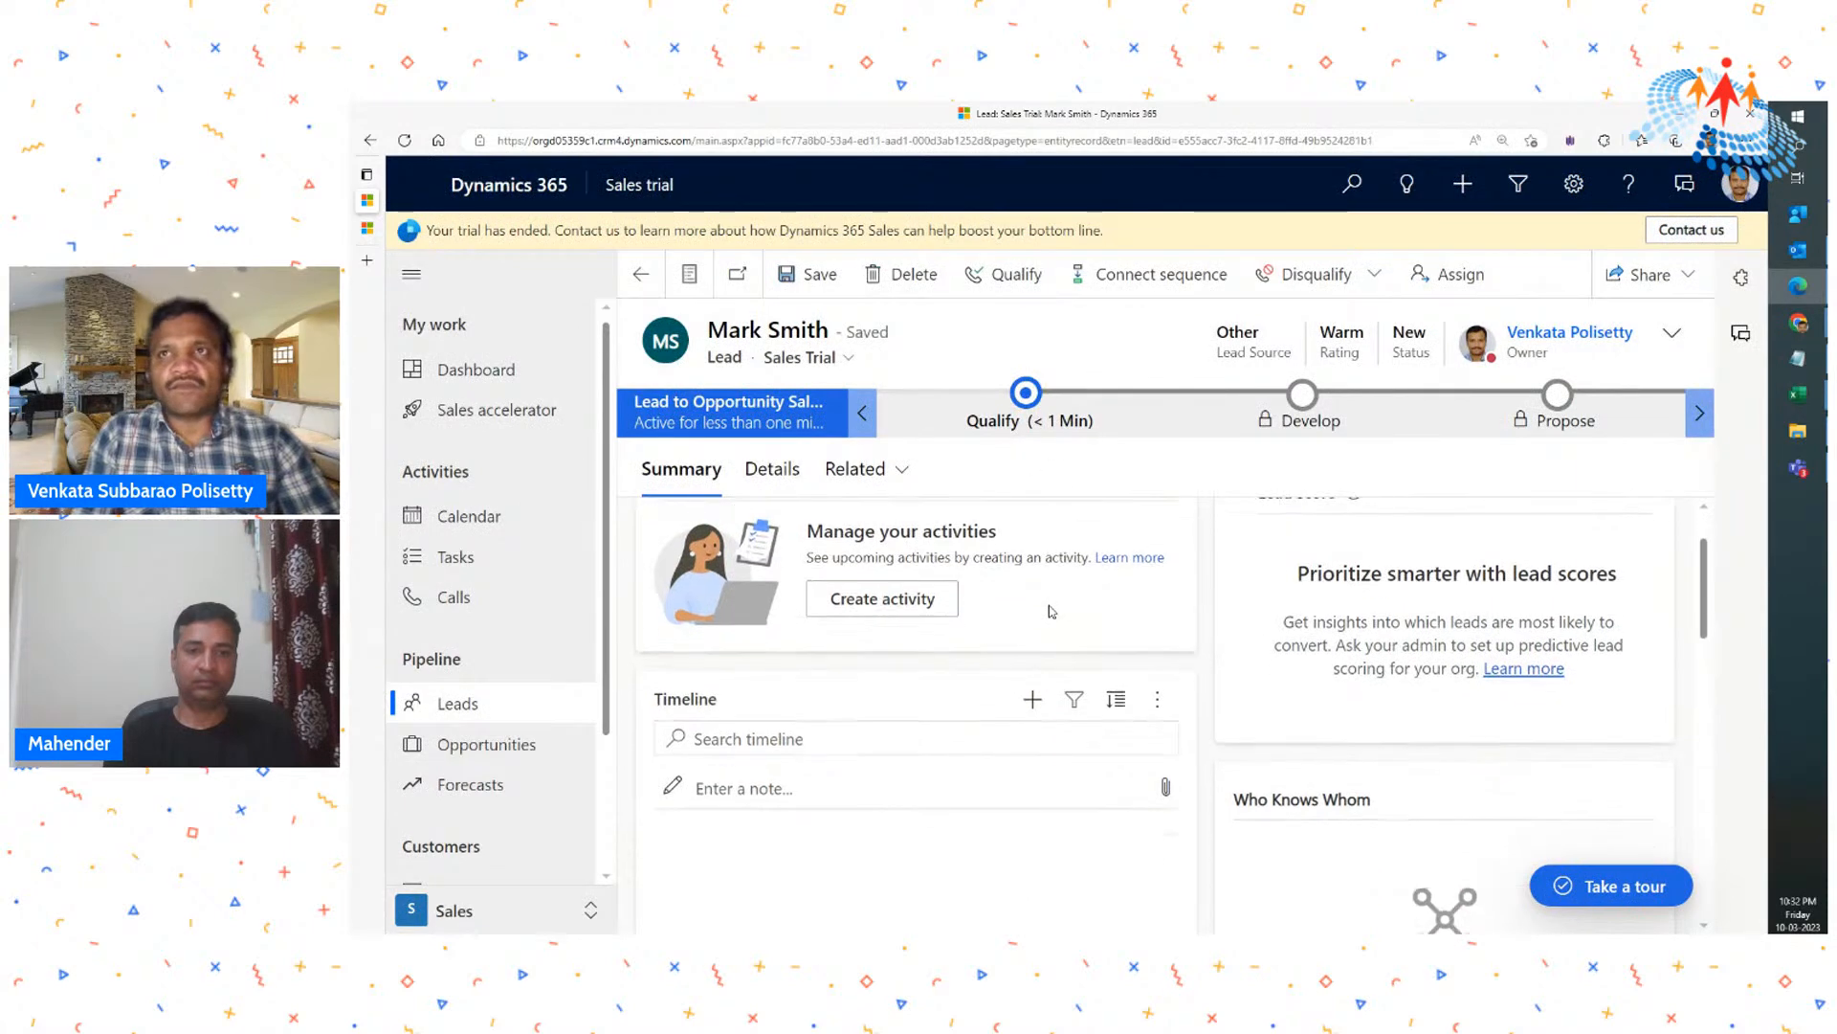
{"action": "scroll", "coordinate": [1084, 610], "scroll_direction": "up", "scroll_amount": 1}
{"action": "scroll", "coordinate": [1081, 632], "scroll_direction": "down", "scroll_amount": 1}
{"action": "scroll", "coordinate": [1082, 631], "scroll_direction": "up", "scroll_amount": 1}
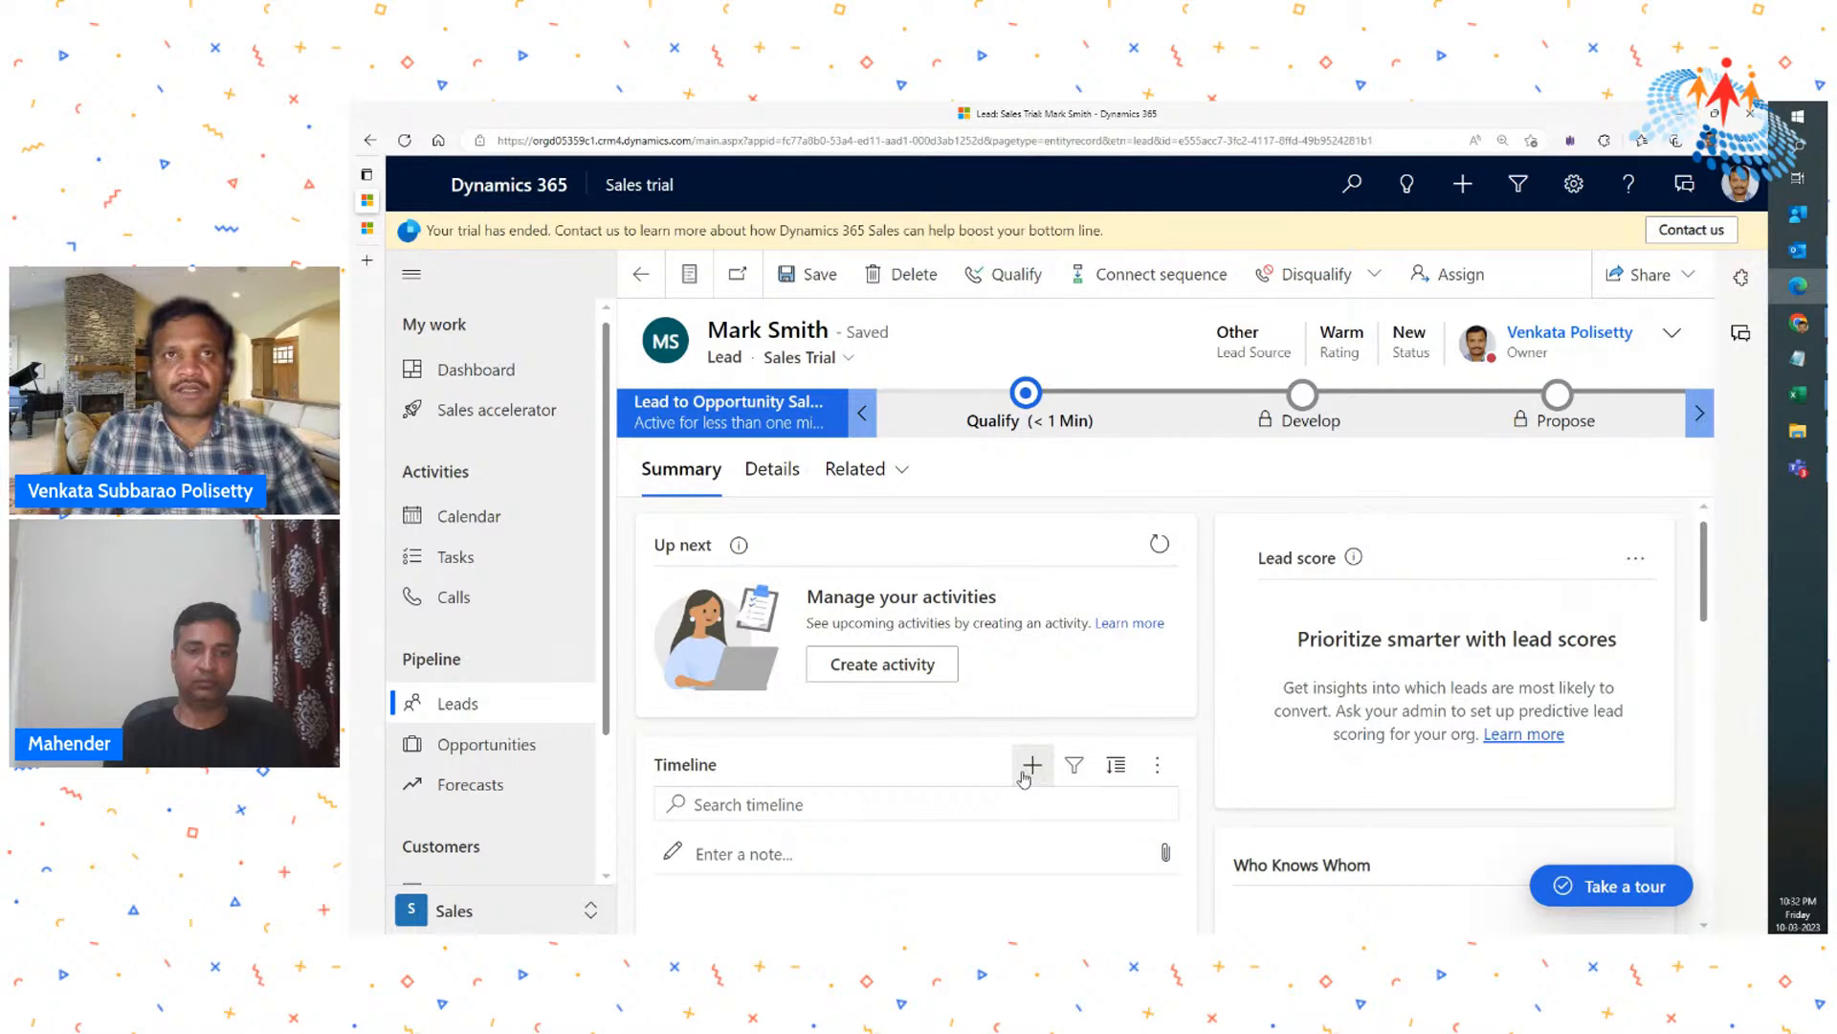
- Examine the lead's contact details and the record types available as related to it
{"action": "left_click", "coordinate": [763, 475]}
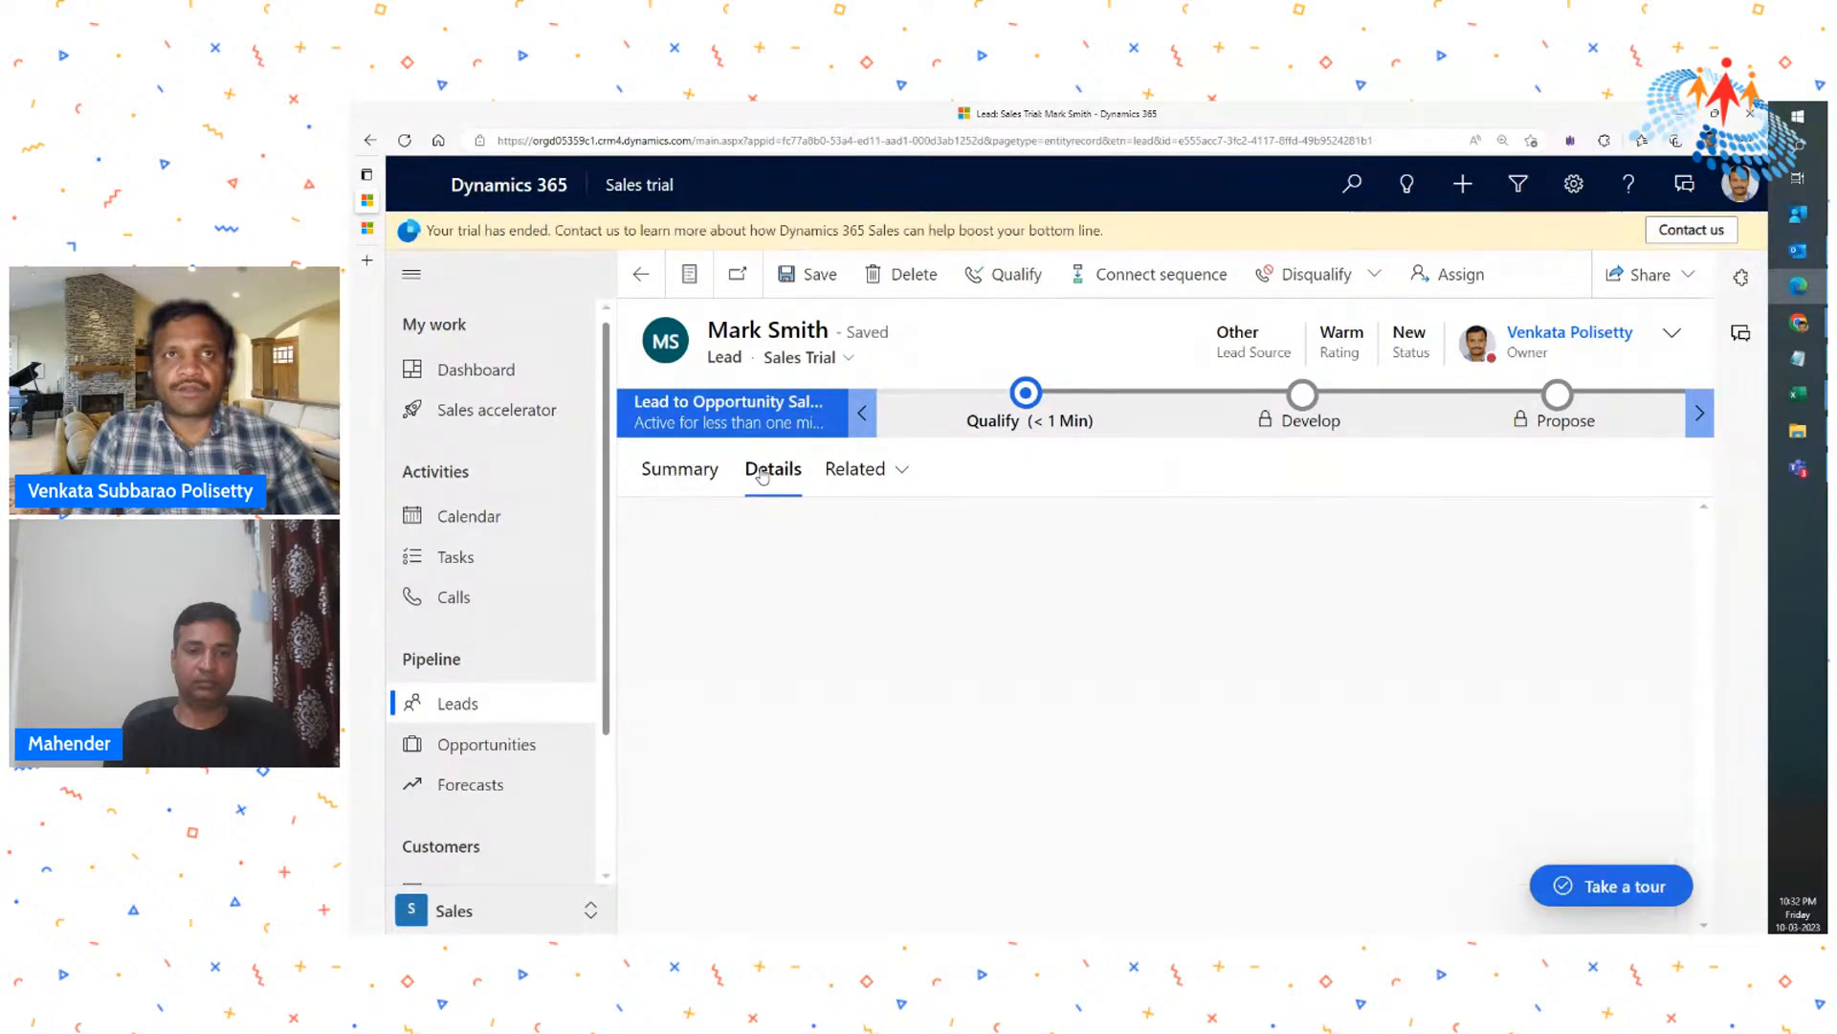
{"action": "left_click", "coordinate": [677, 475]}
{"action": "left_click", "coordinate": [765, 479]}
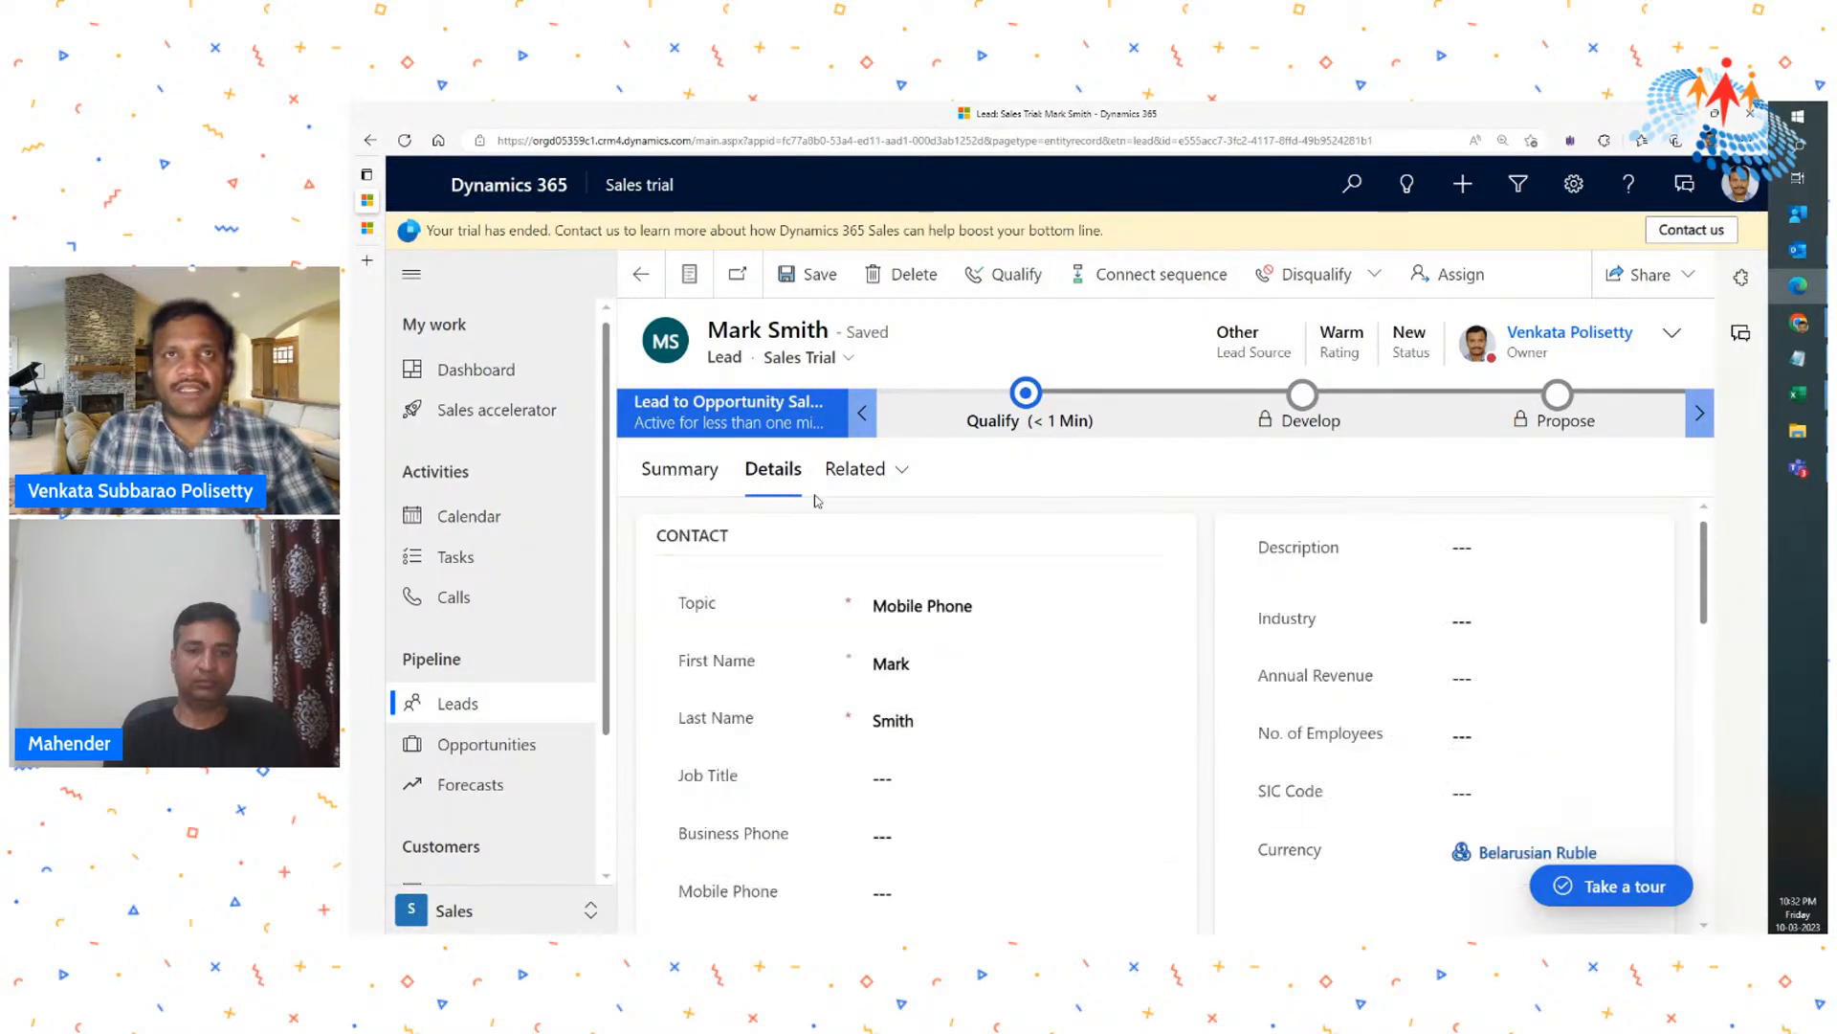
{"action": "left_click", "coordinate": [897, 483]}
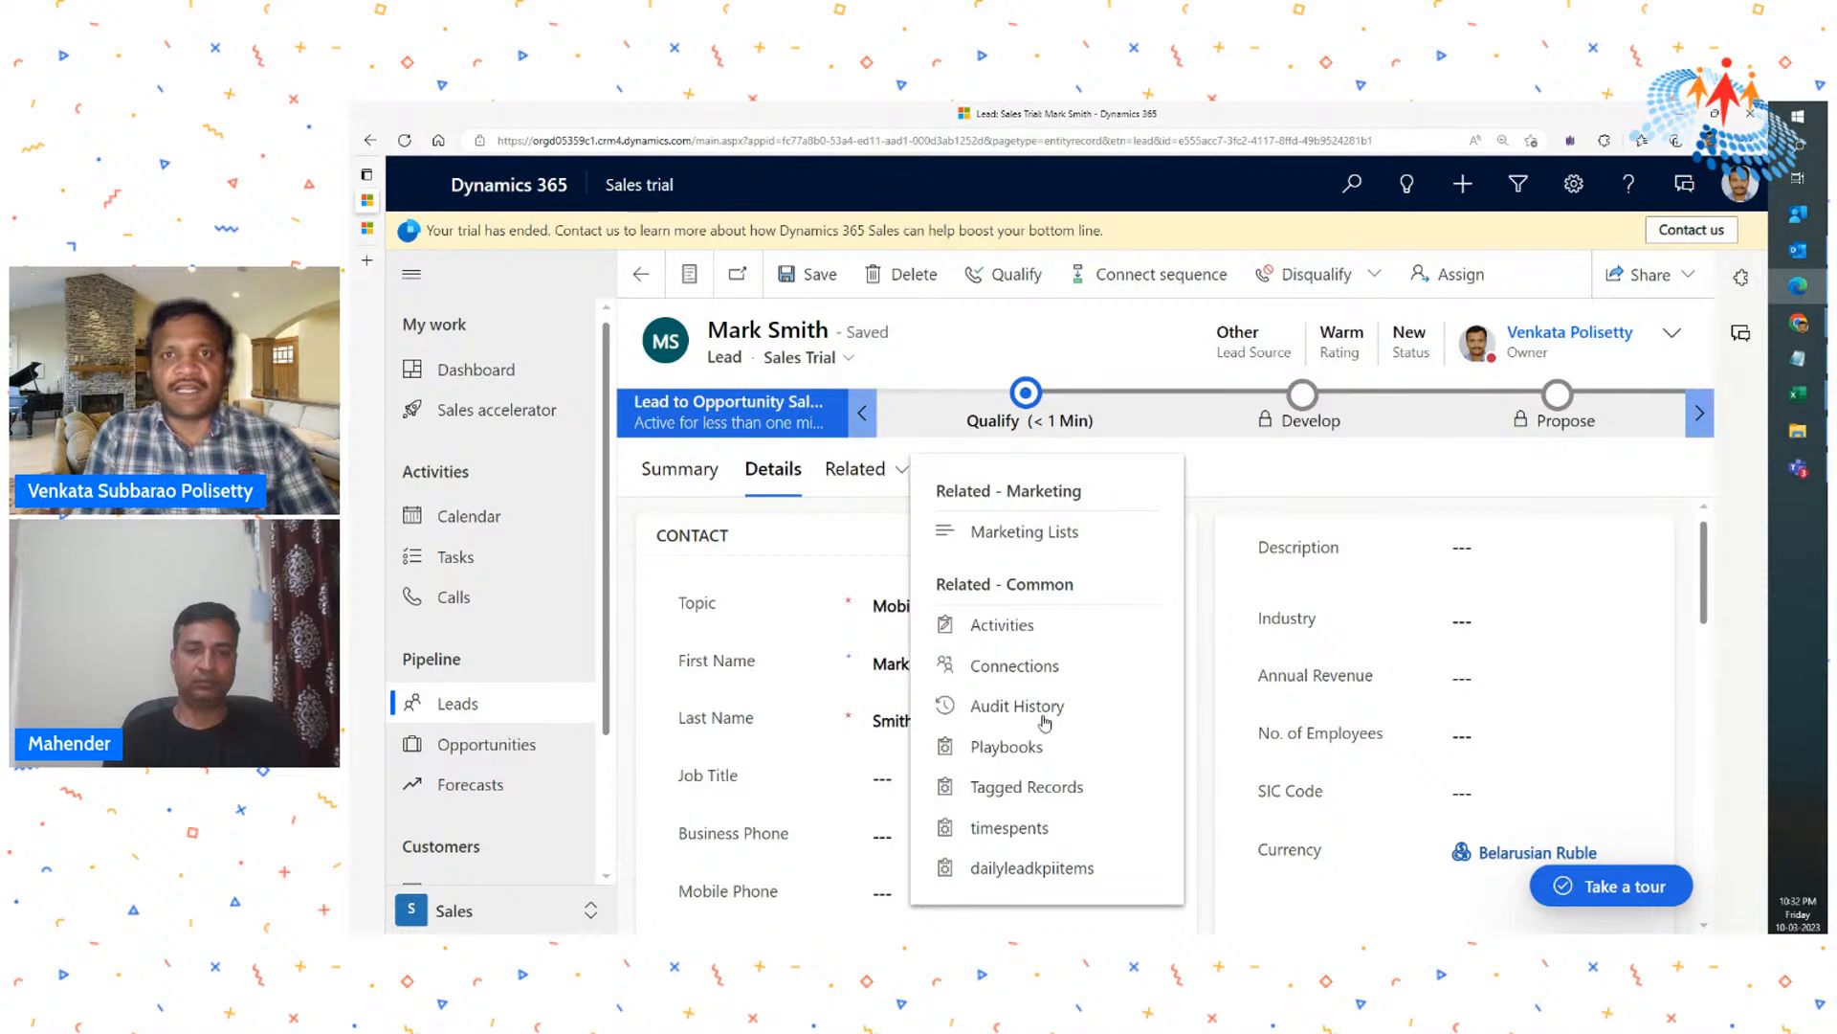
{"action": "left_click", "coordinate": [1224, 478]}
{"action": "scroll", "coordinate": [998, 588], "scroll_direction": "down", "scroll_amount": 2}
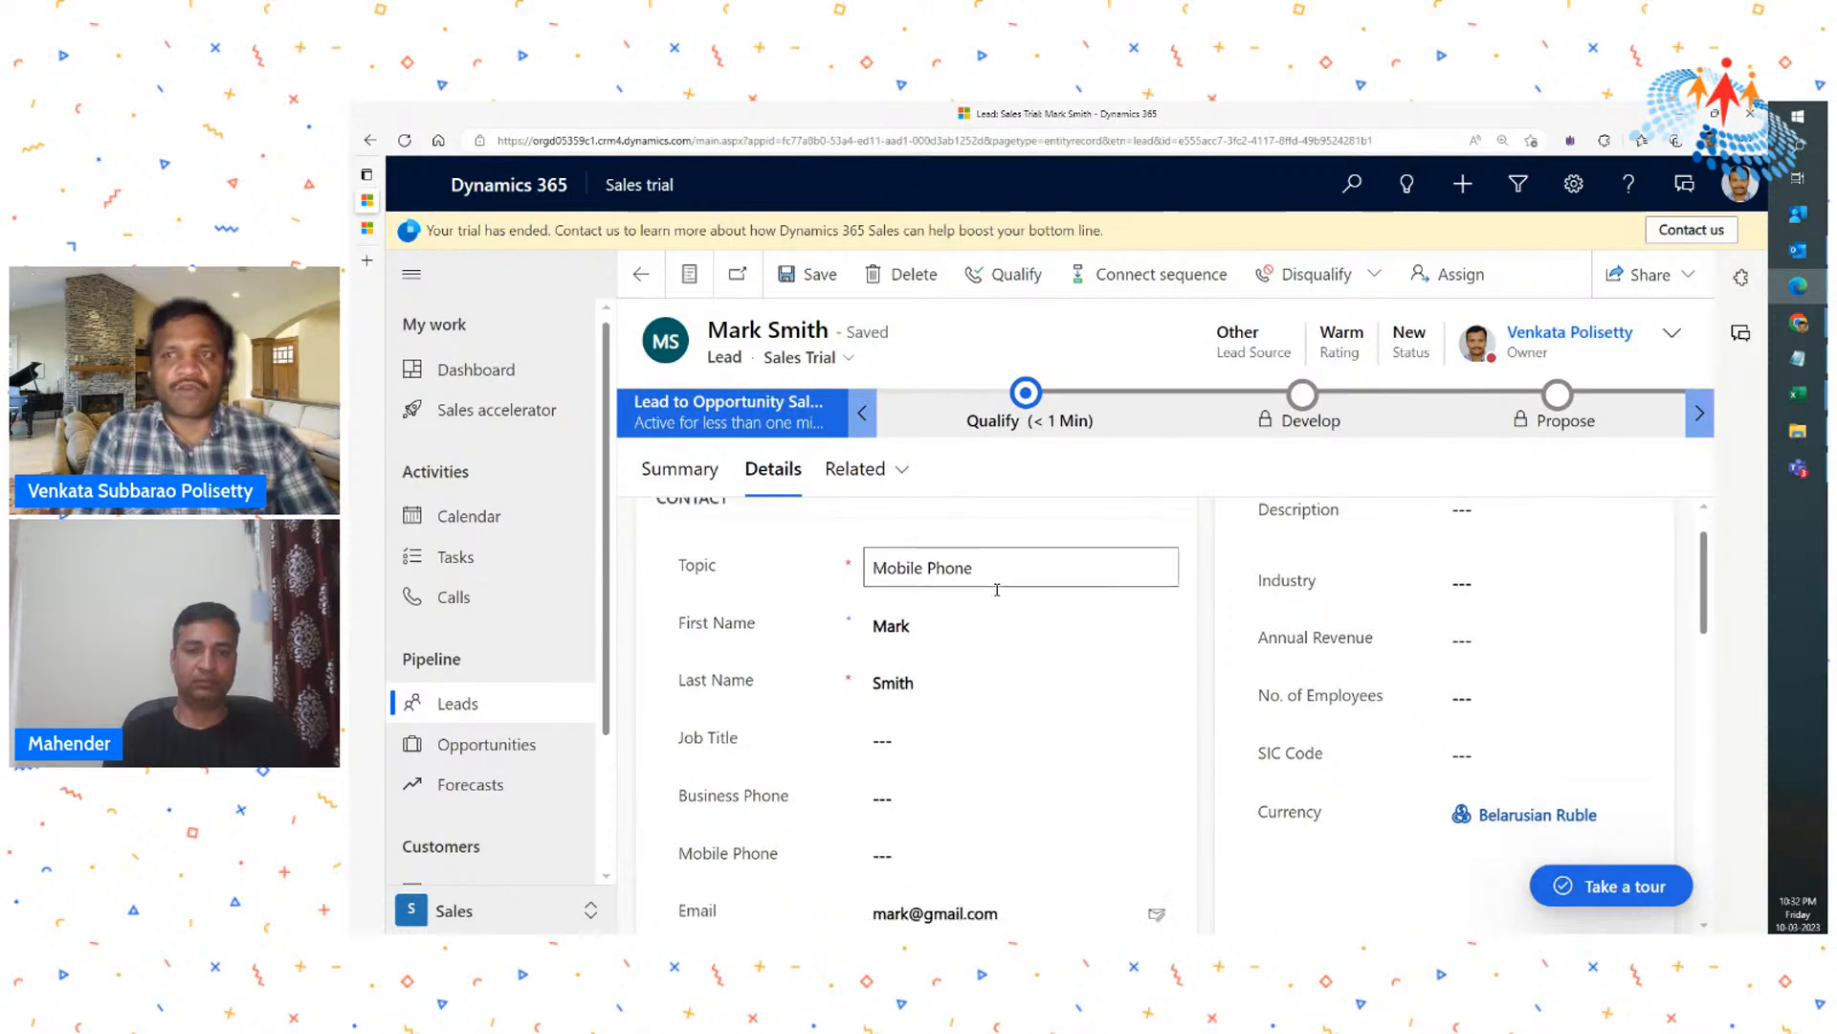
{"action": "scroll", "coordinate": [997, 588], "scroll_direction": "down", "scroll_amount": 1}
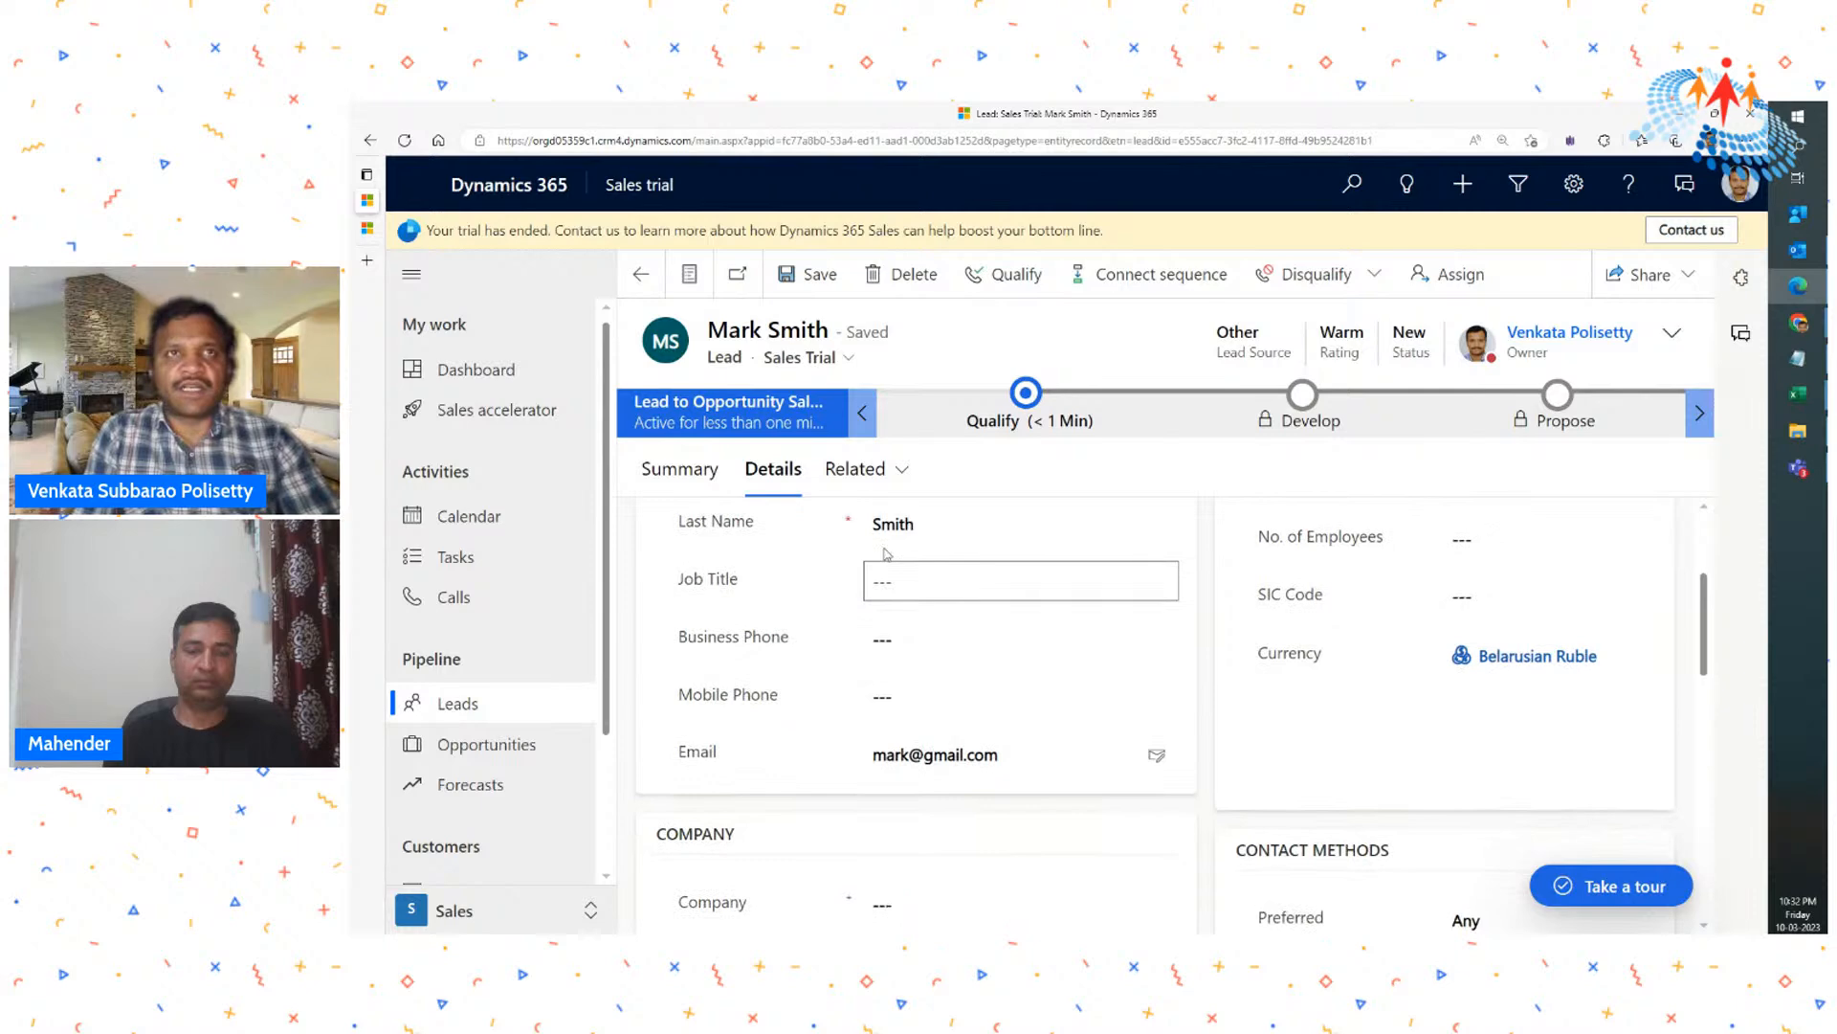
- Start a new phone call activity from the timeline in the lead's summary
{"action": "left_click", "coordinate": [680, 471]}
{"action": "scroll", "coordinate": [1139, 639], "scroll_direction": "down", "scroll_amount": 2}
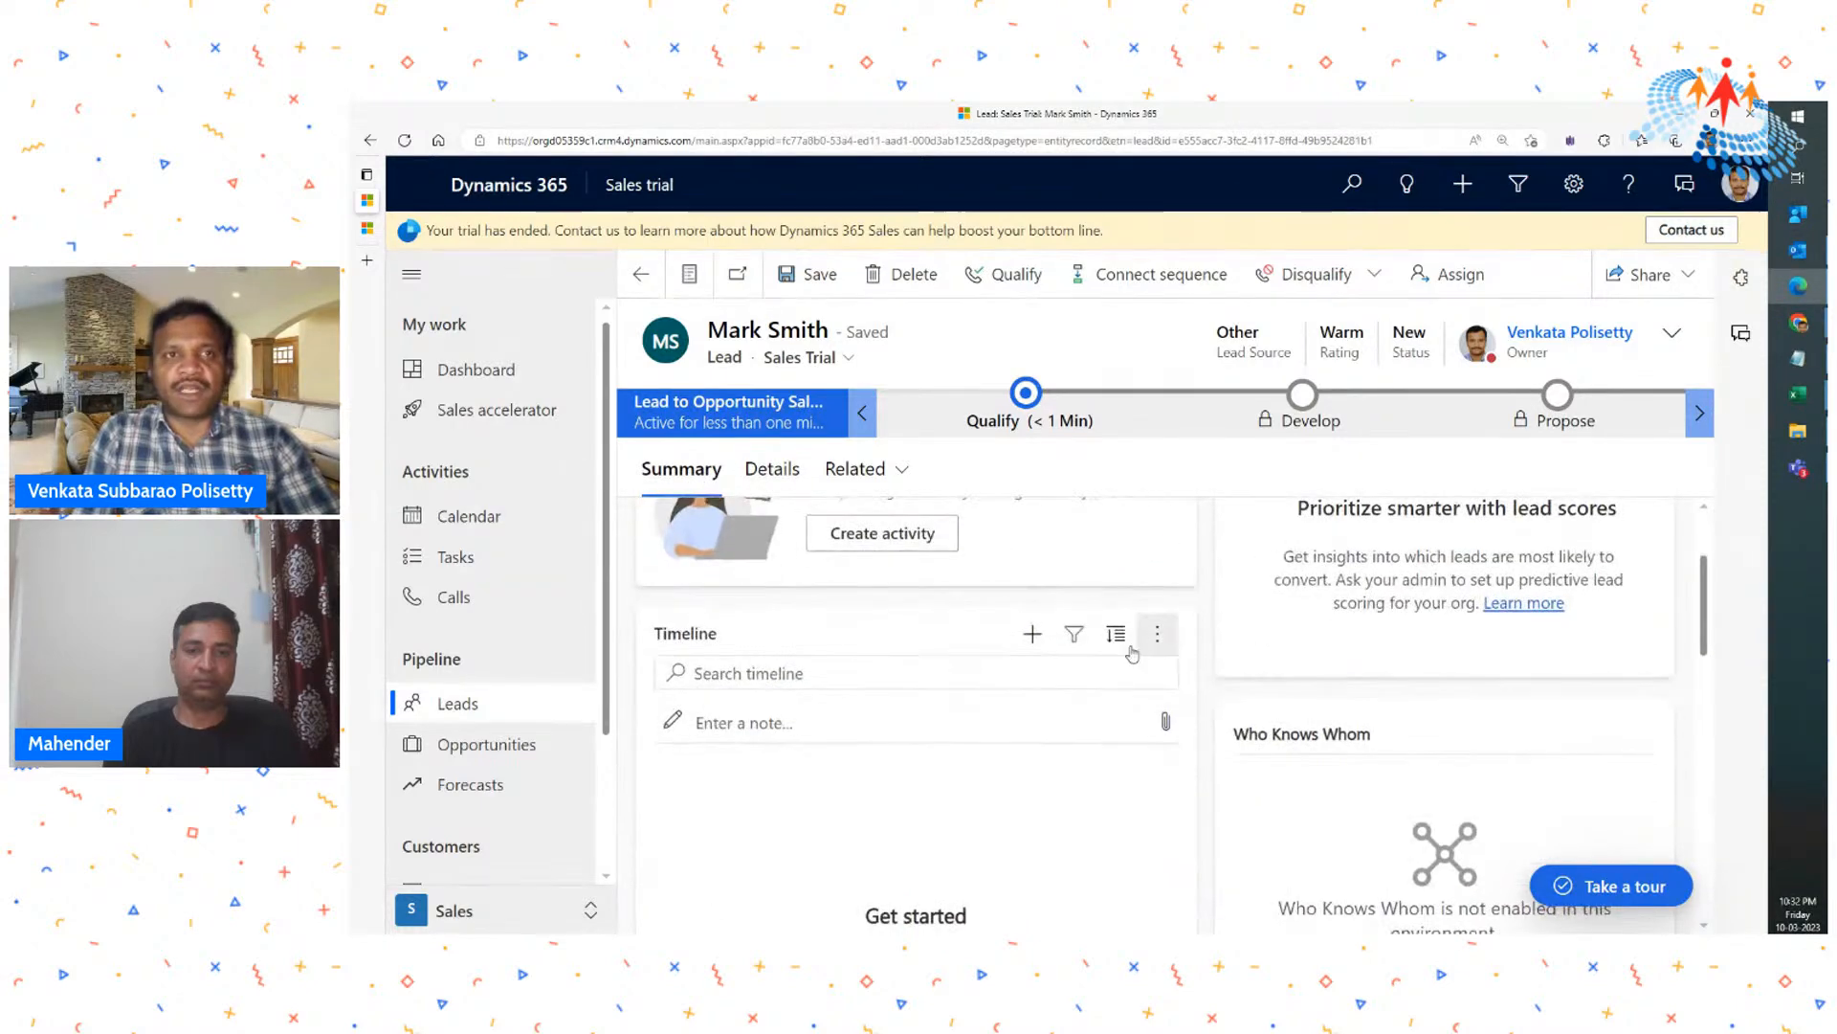
{"action": "left_click", "coordinate": [1033, 635]}
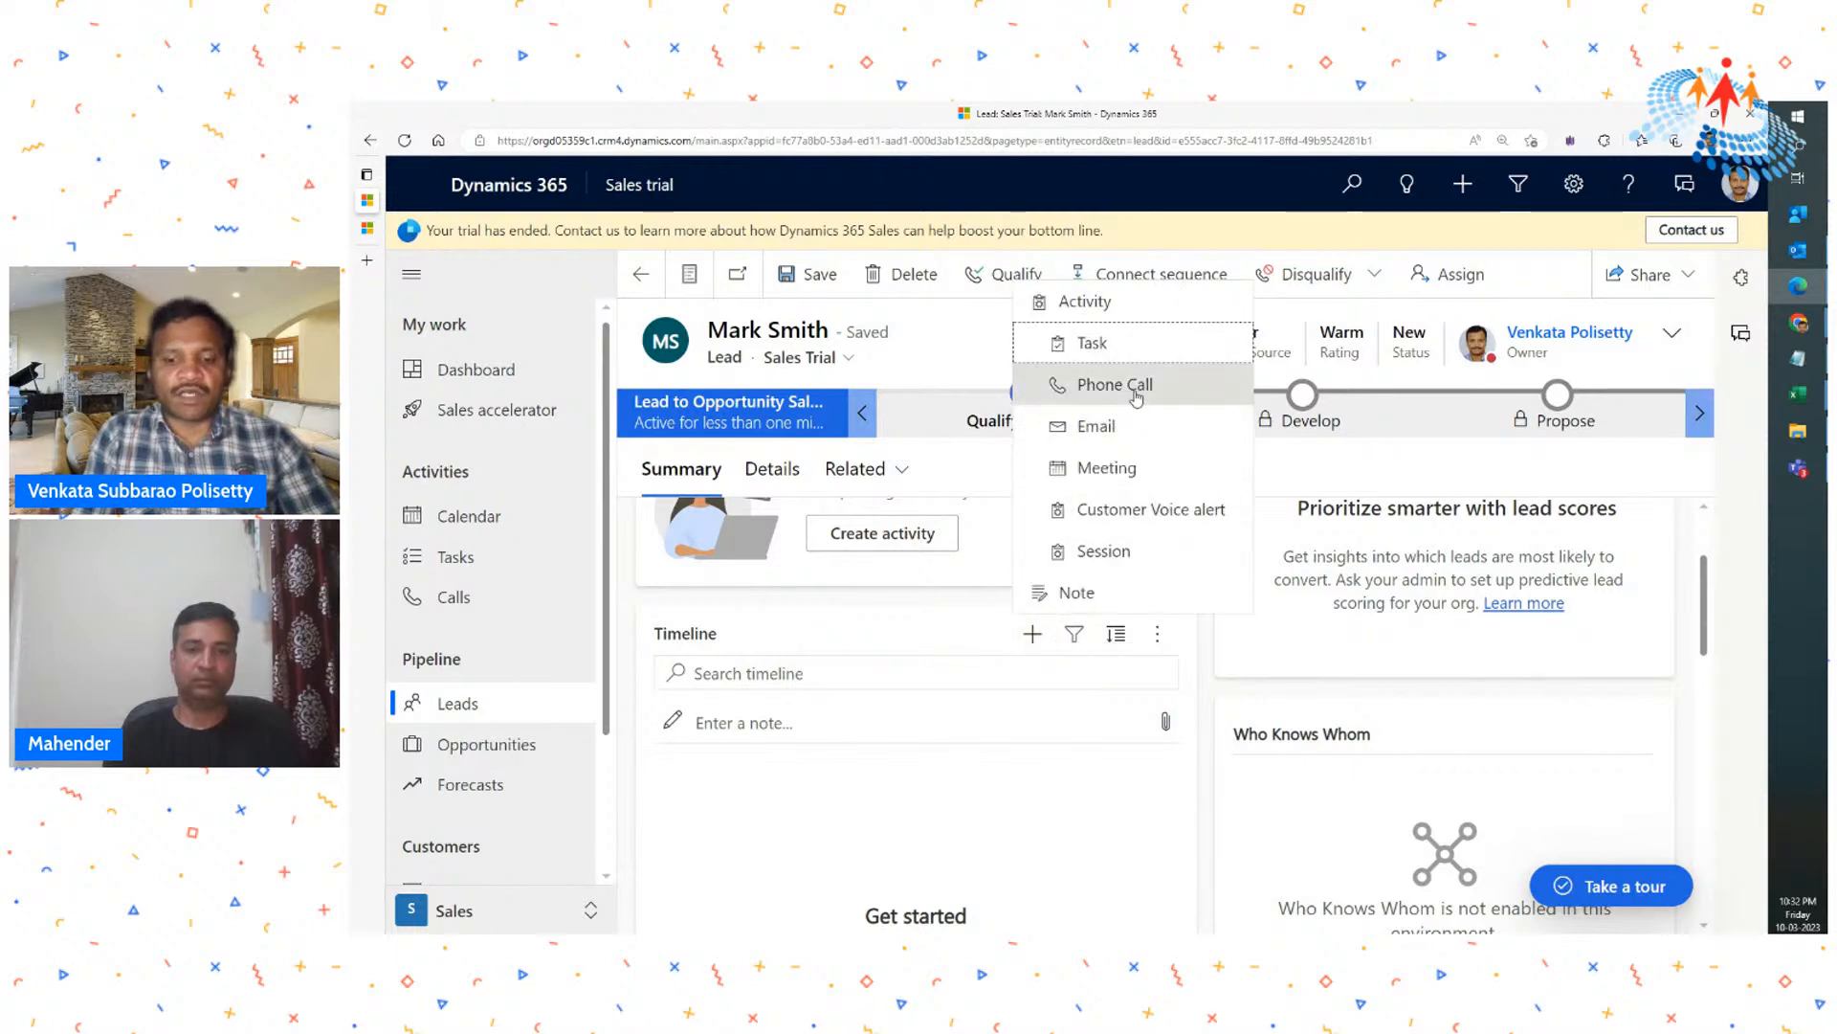
{"action": "key", "text": "ctrl+plus"}
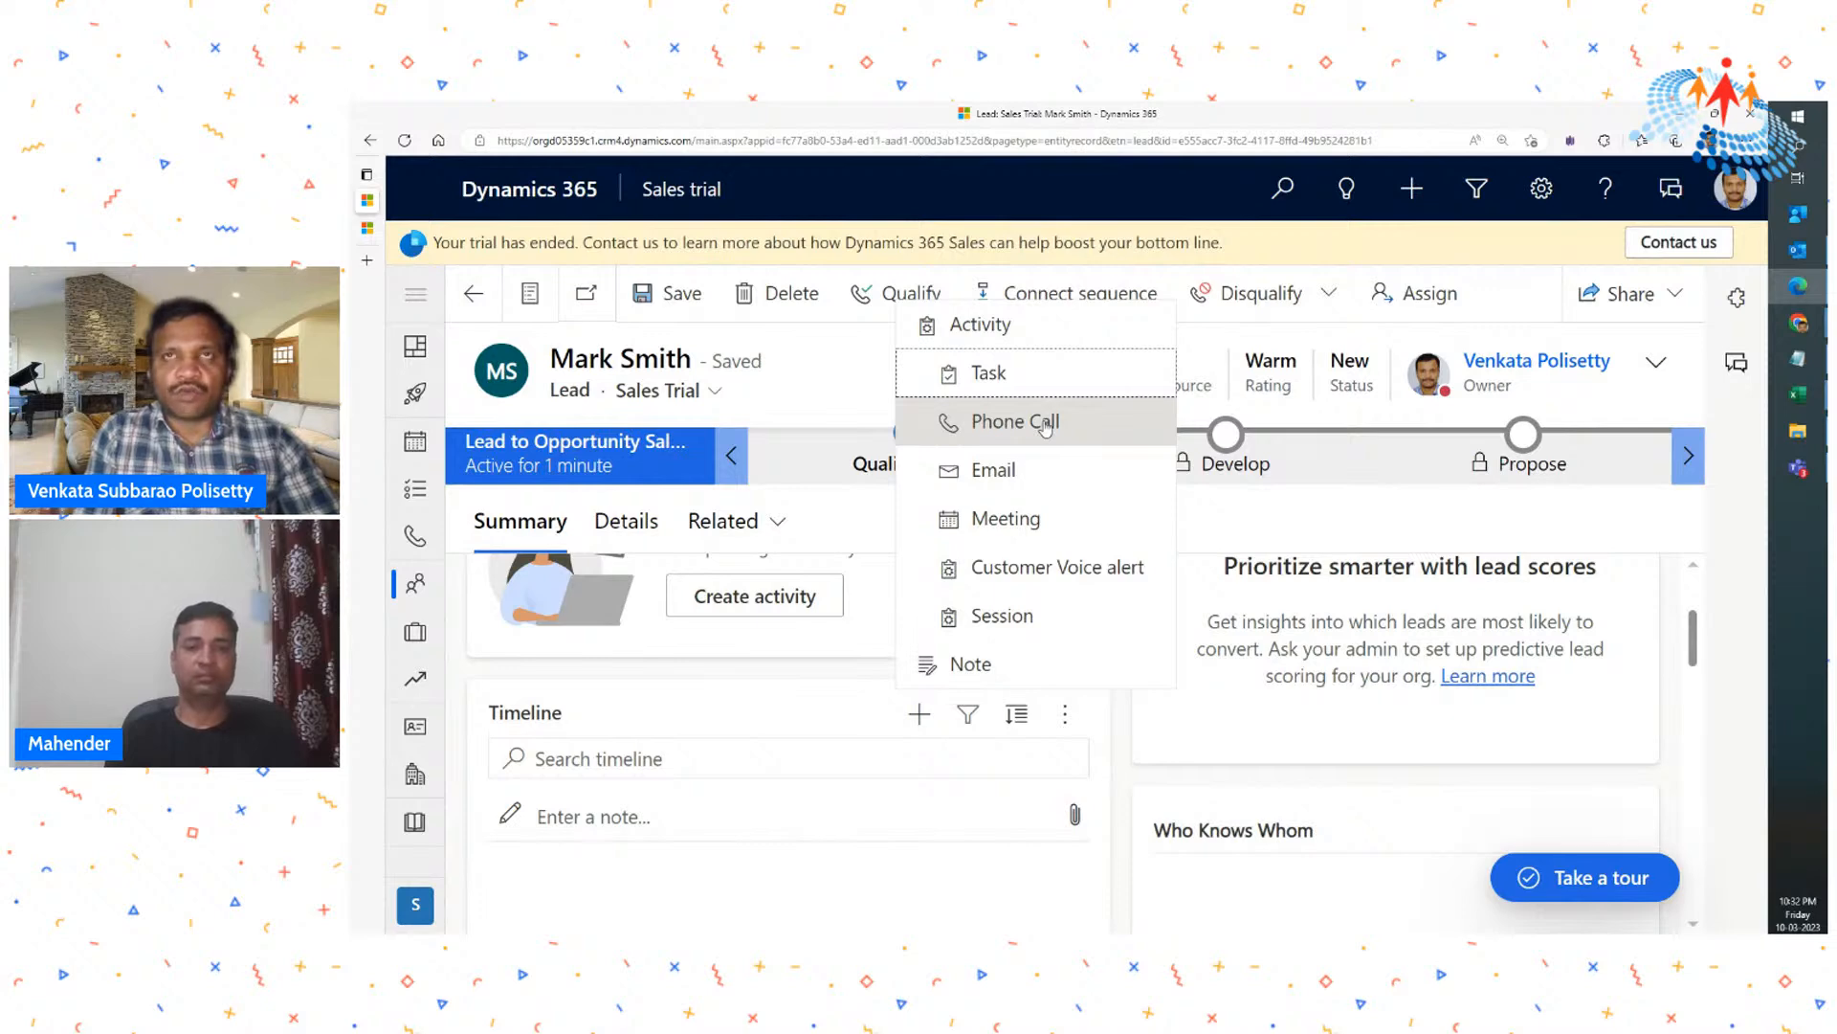
{"action": "left_click", "coordinate": [1045, 428]}
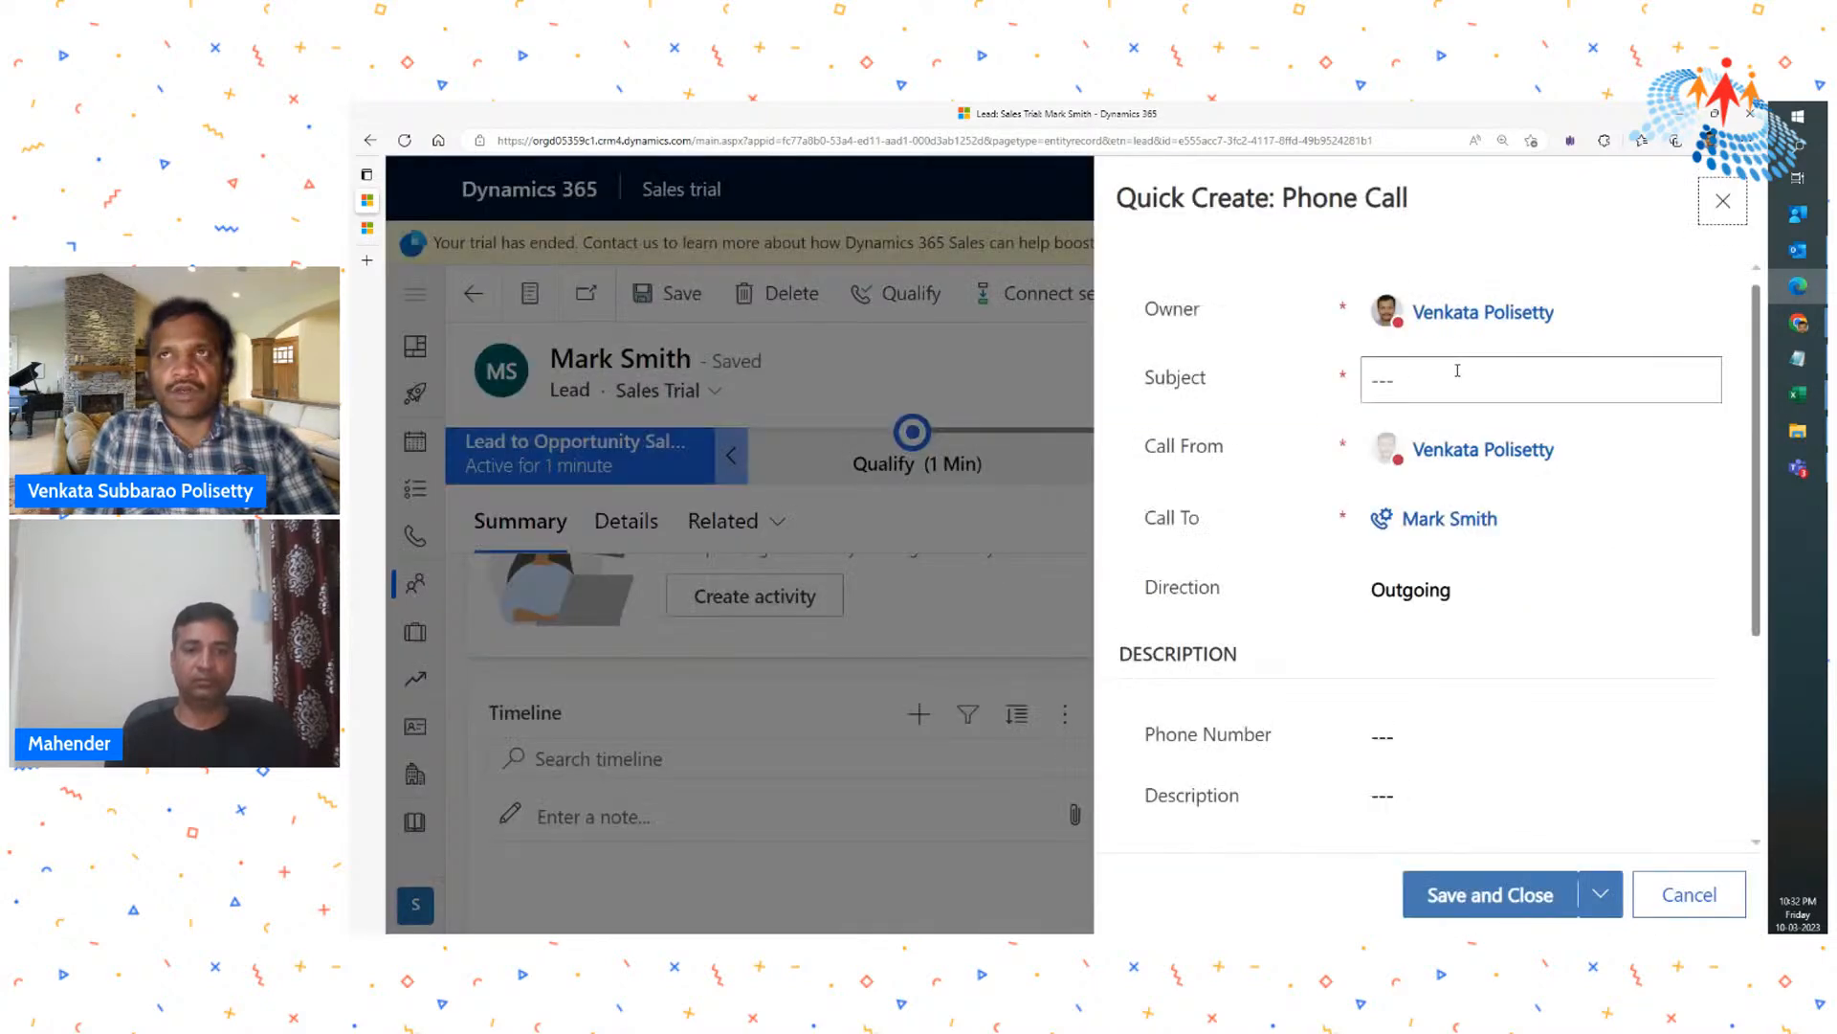
- Enter "Follow up for Mobile Phone" as the phone call's subject and choose Outgoing as its direction
{"action": "left_click", "coordinate": [1432, 374]}
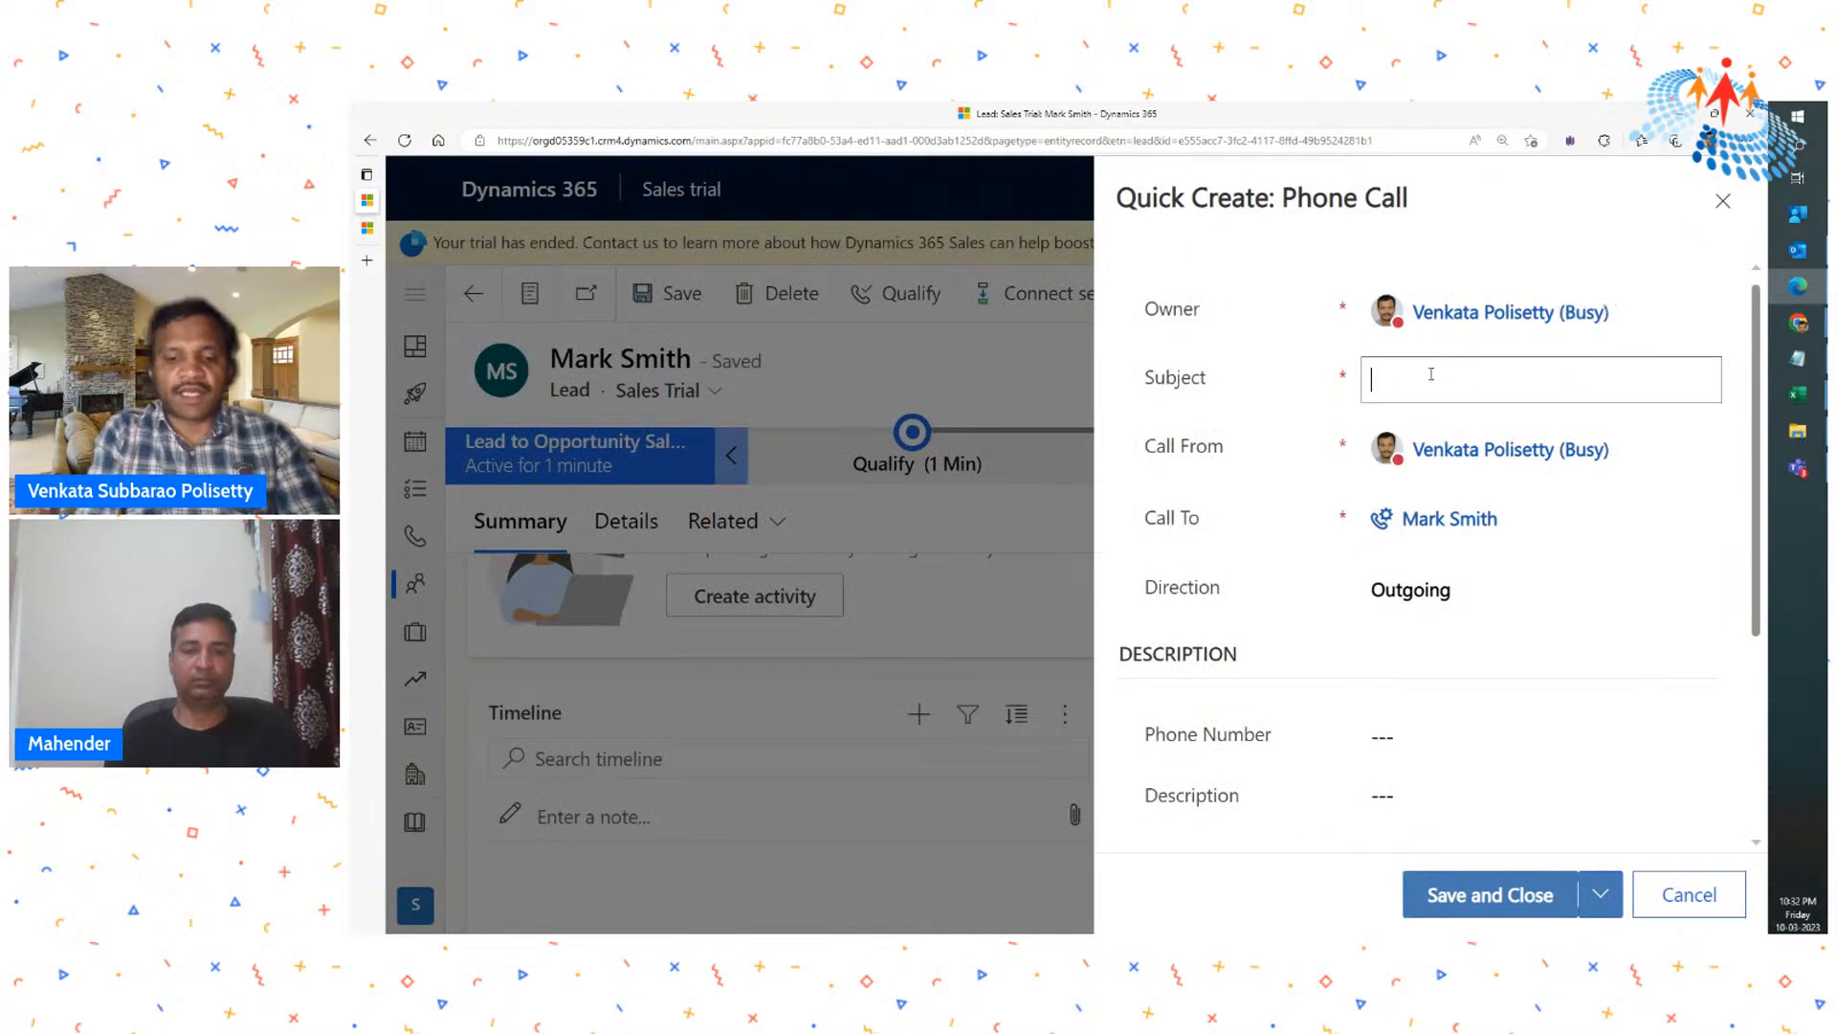
{"action": "type", "text": "Follo"}
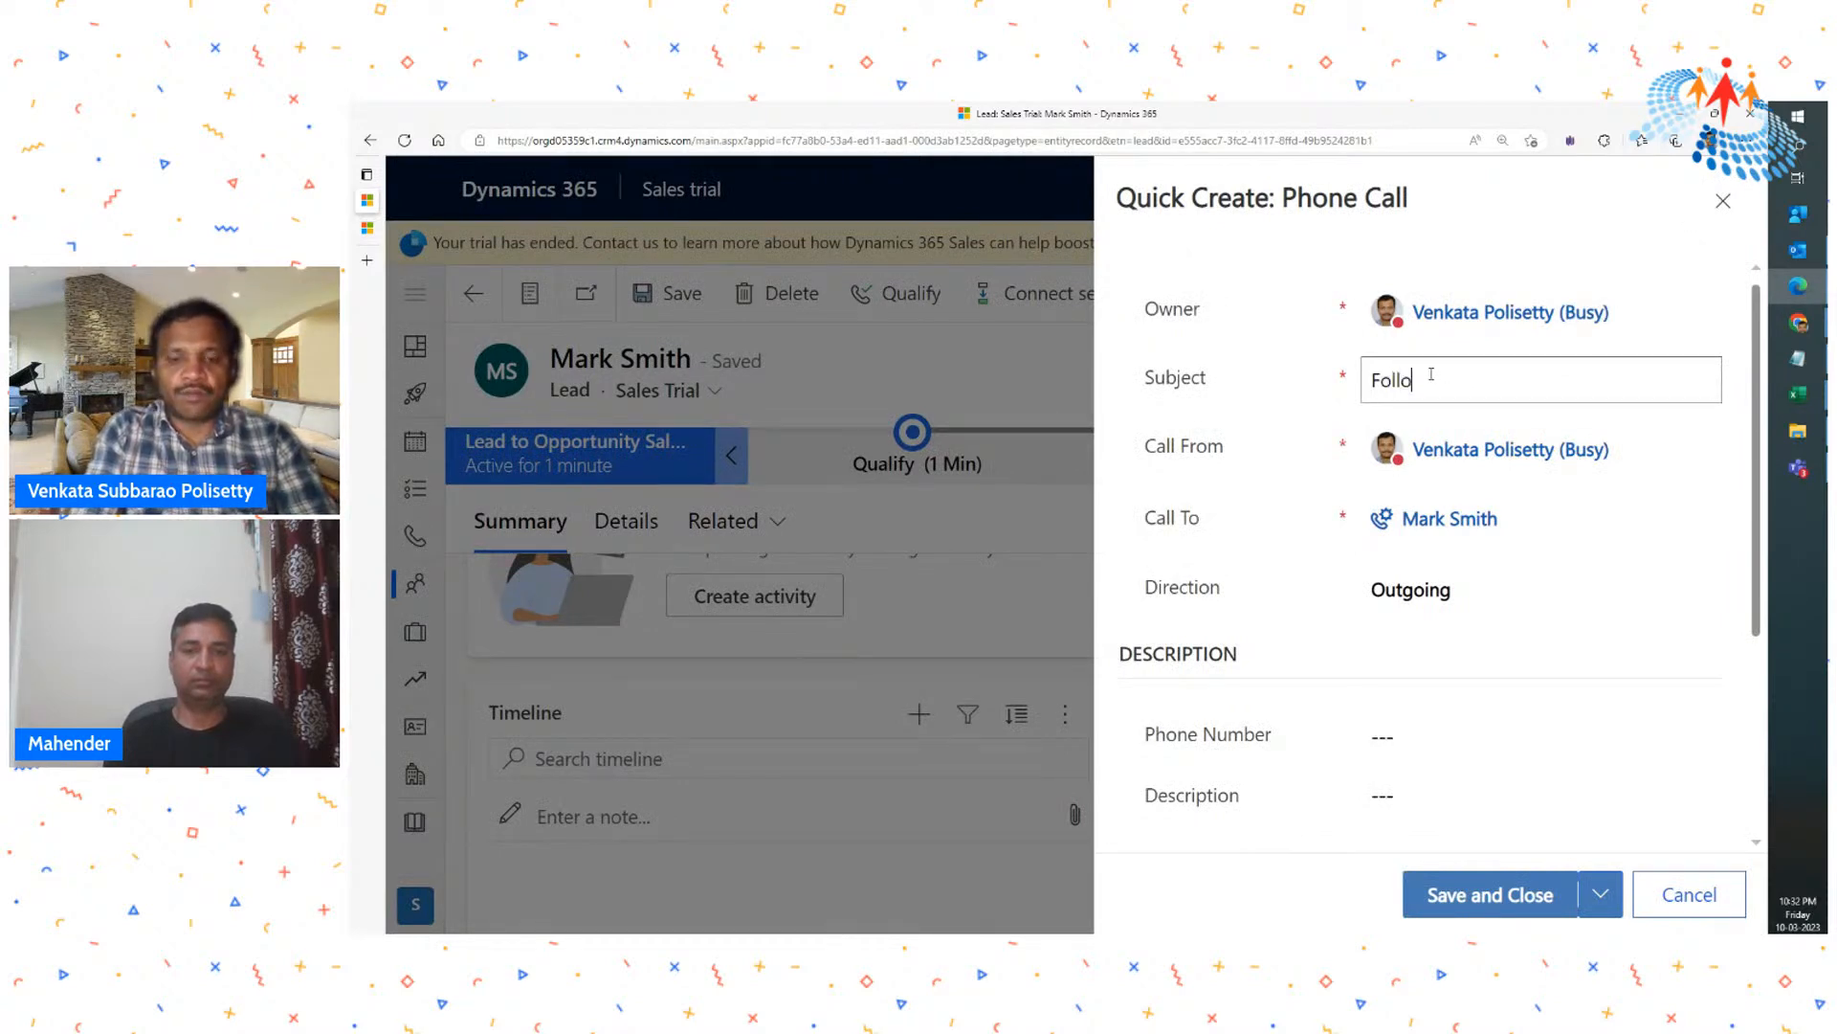
{"action": "type", "text": "w up for "}
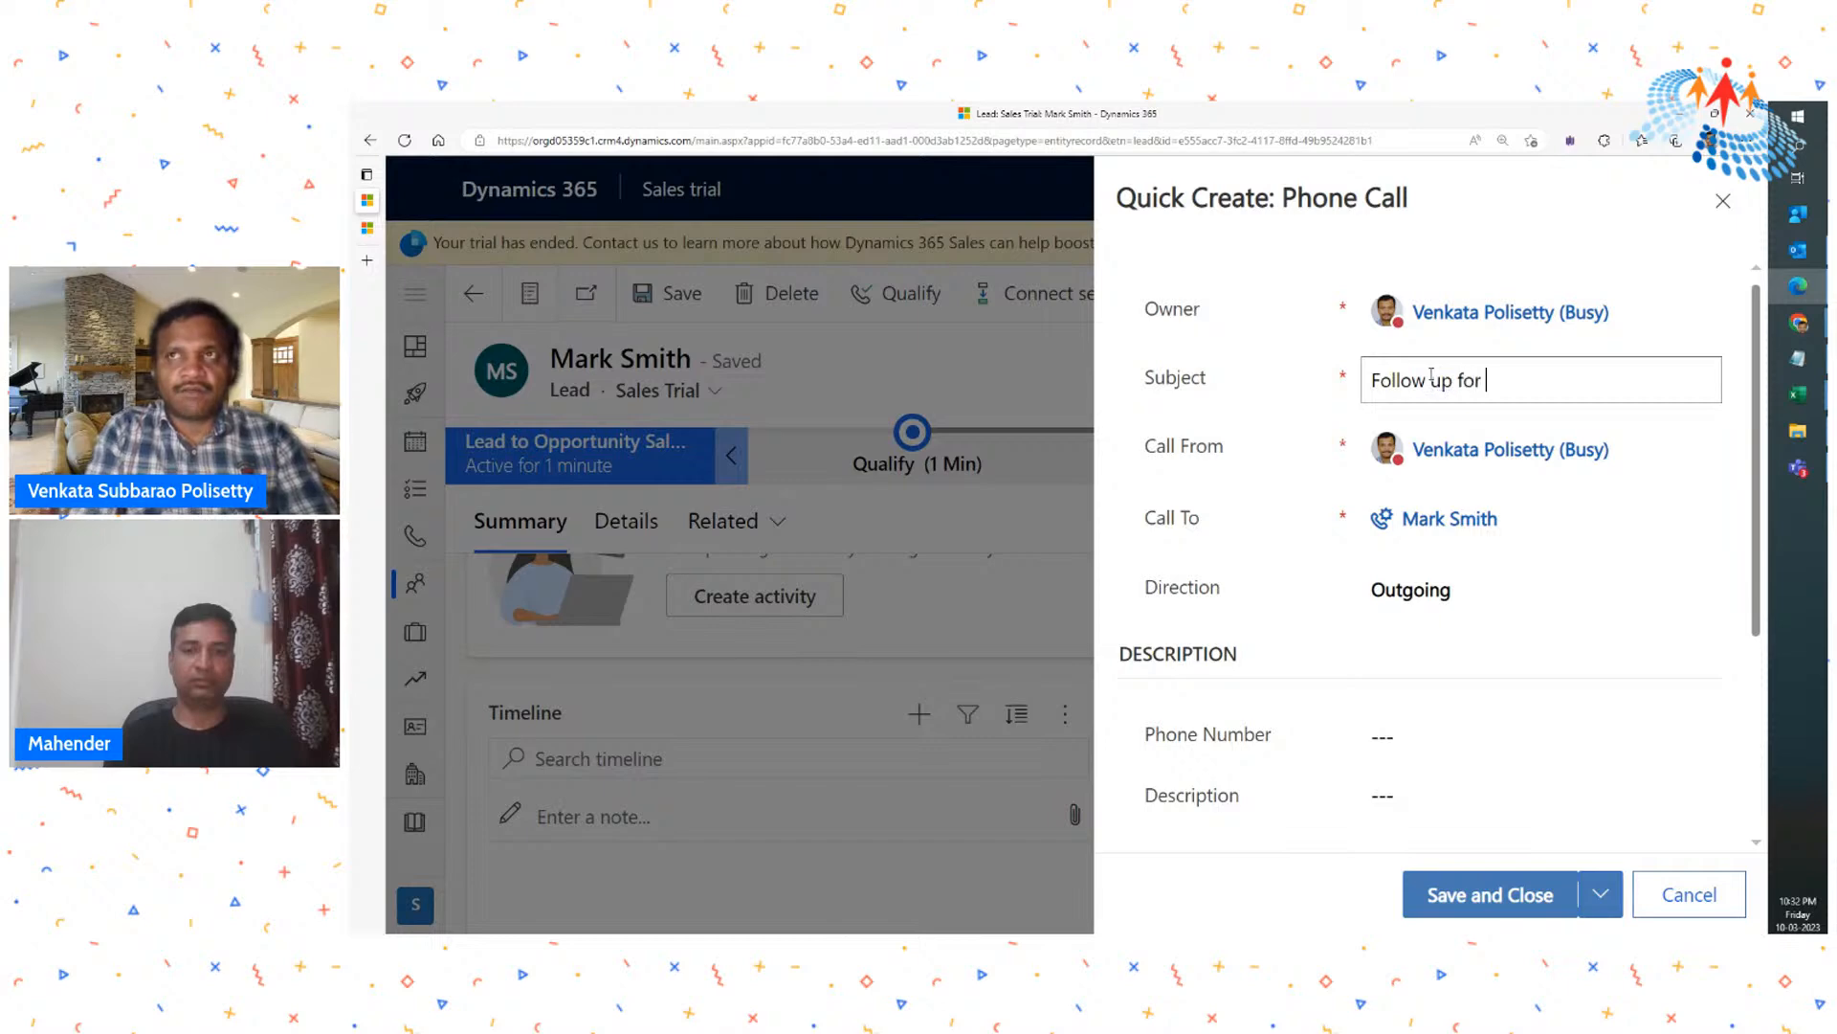
{"action": "type", "text": "Mobile "}
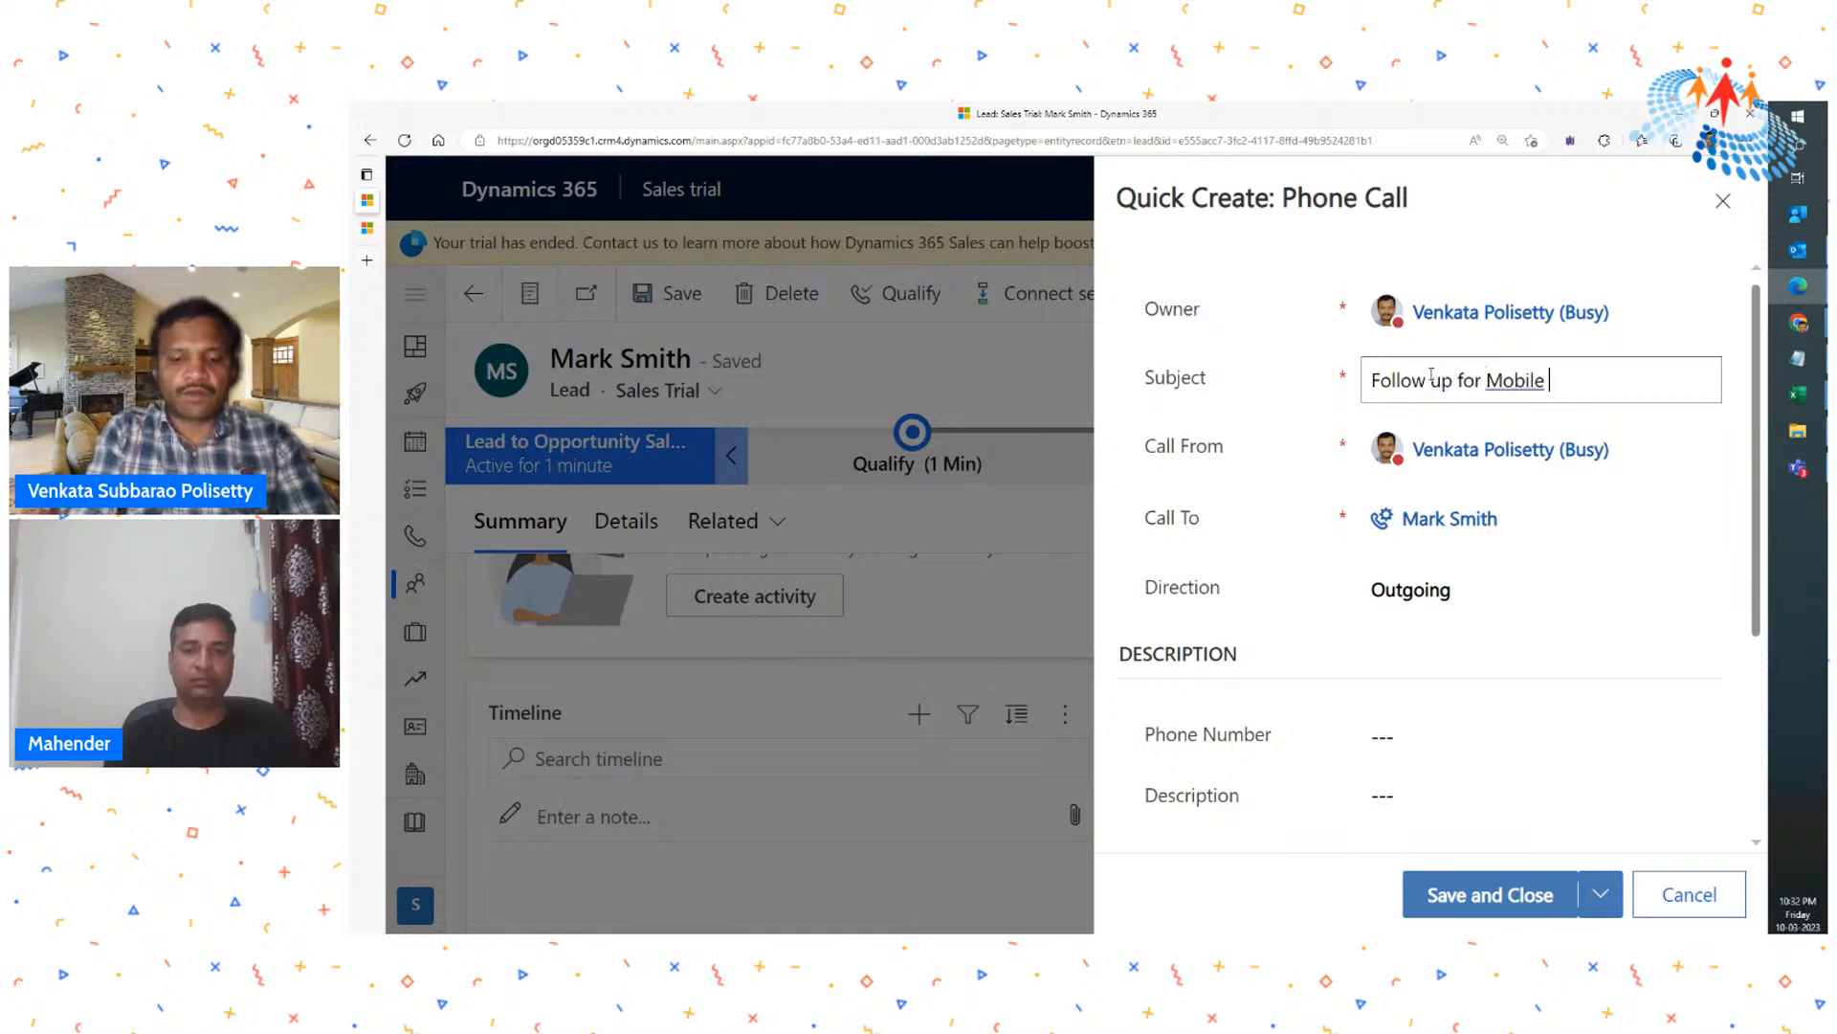
{"action": "type", "text": "Phone"}
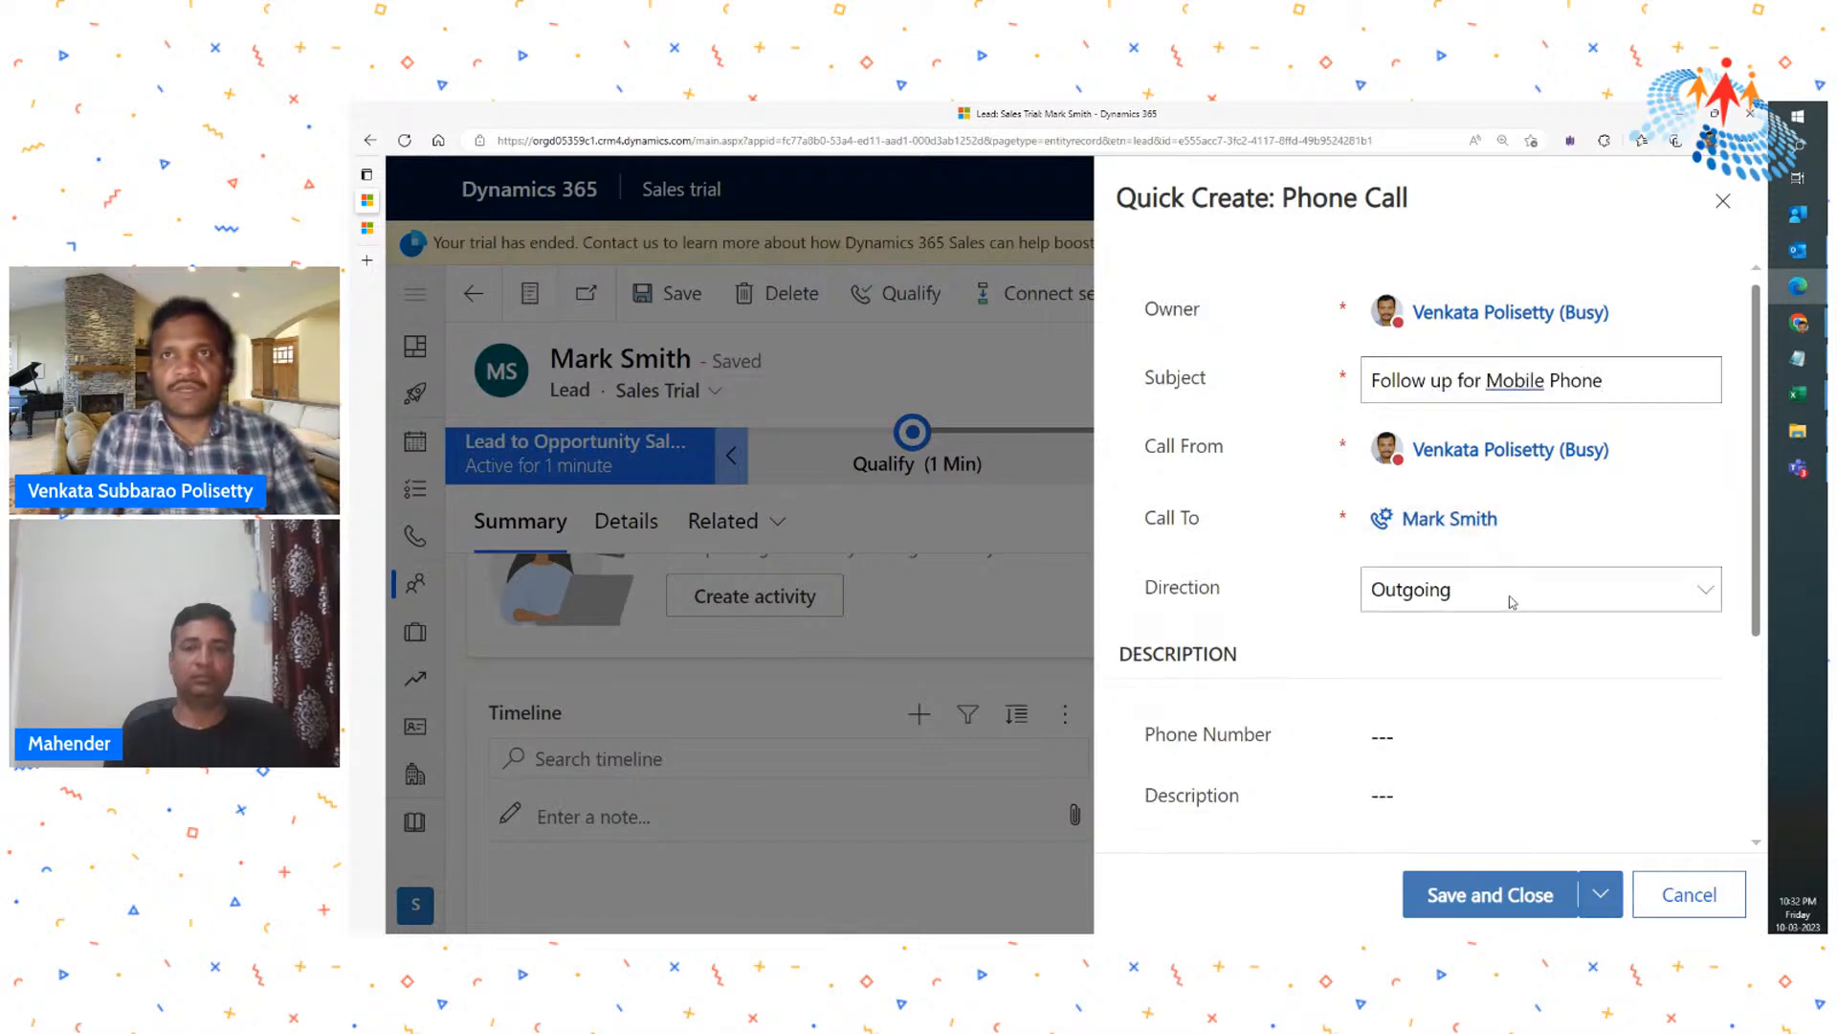
{"action": "left_click", "coordinate": [1409, 603]}
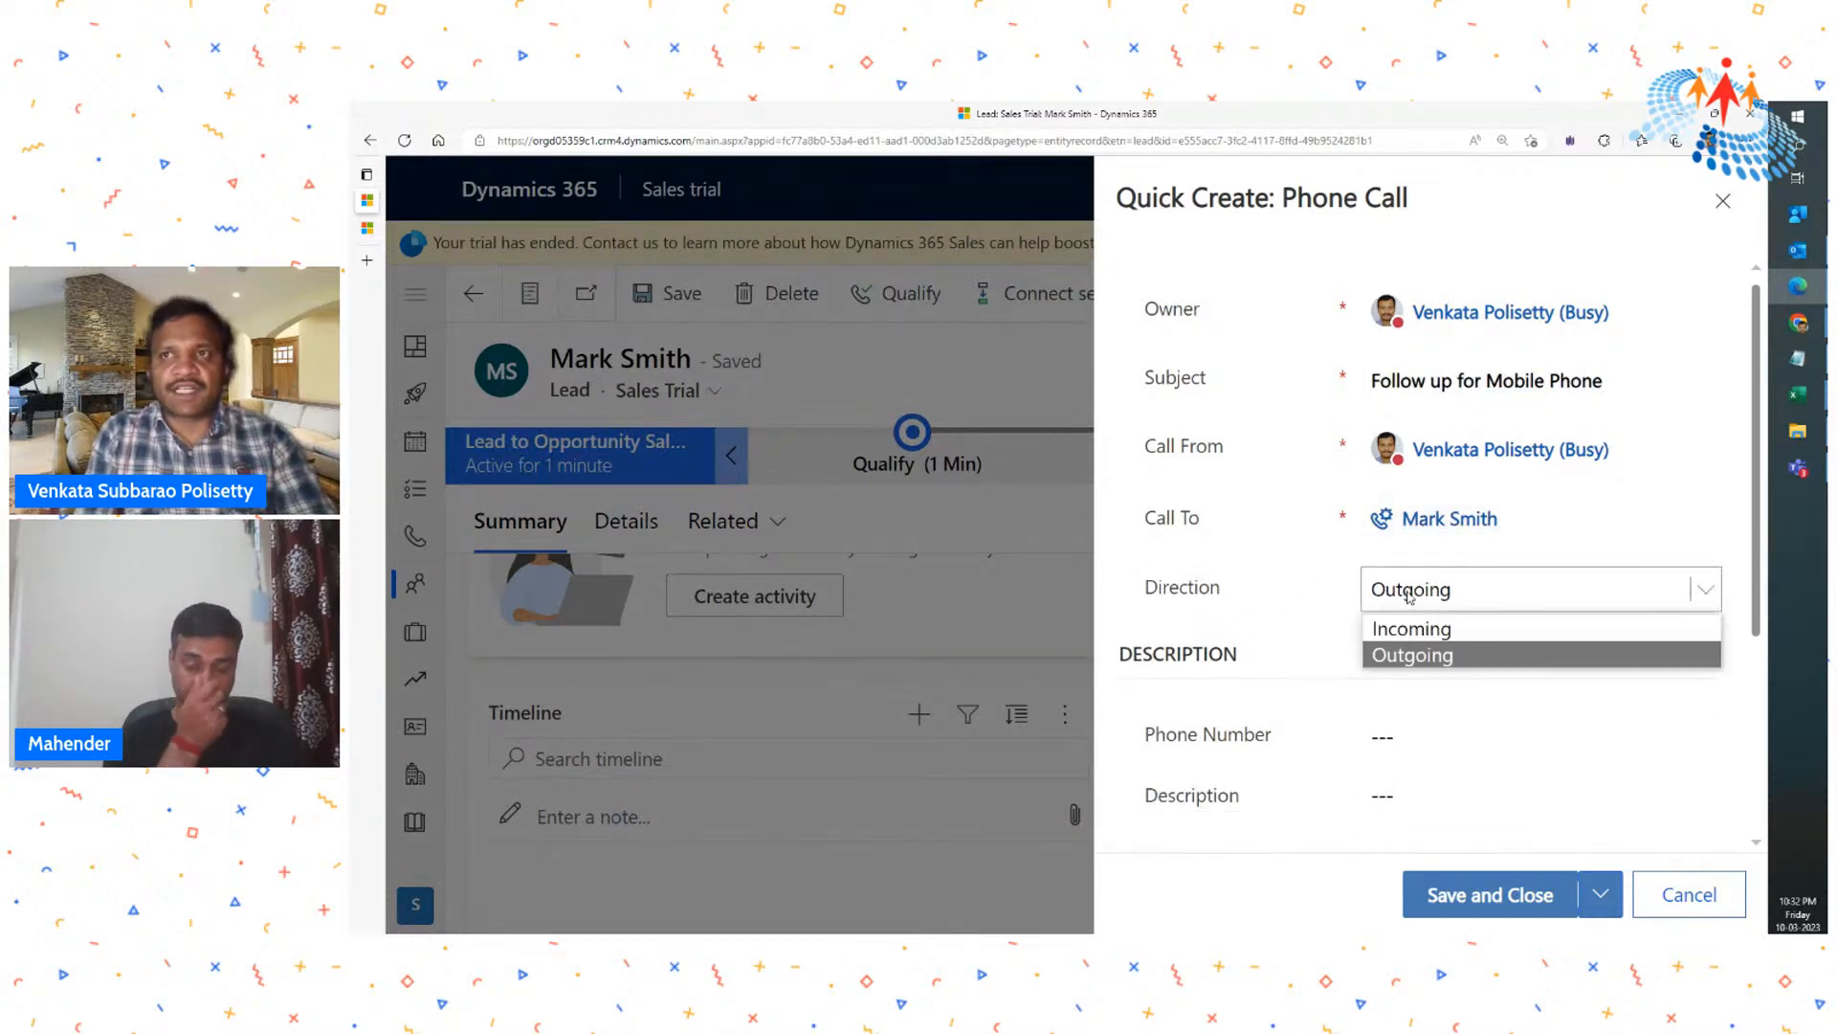
{"action": "left_click", "coordinate": [1399, 655]}
- Enter the contact's phone number in the phone call's Phone Number field
{"action": "scroll", "coordinate": [1519, 693], "scroll_direction": "down", "scroll_amount": 2}
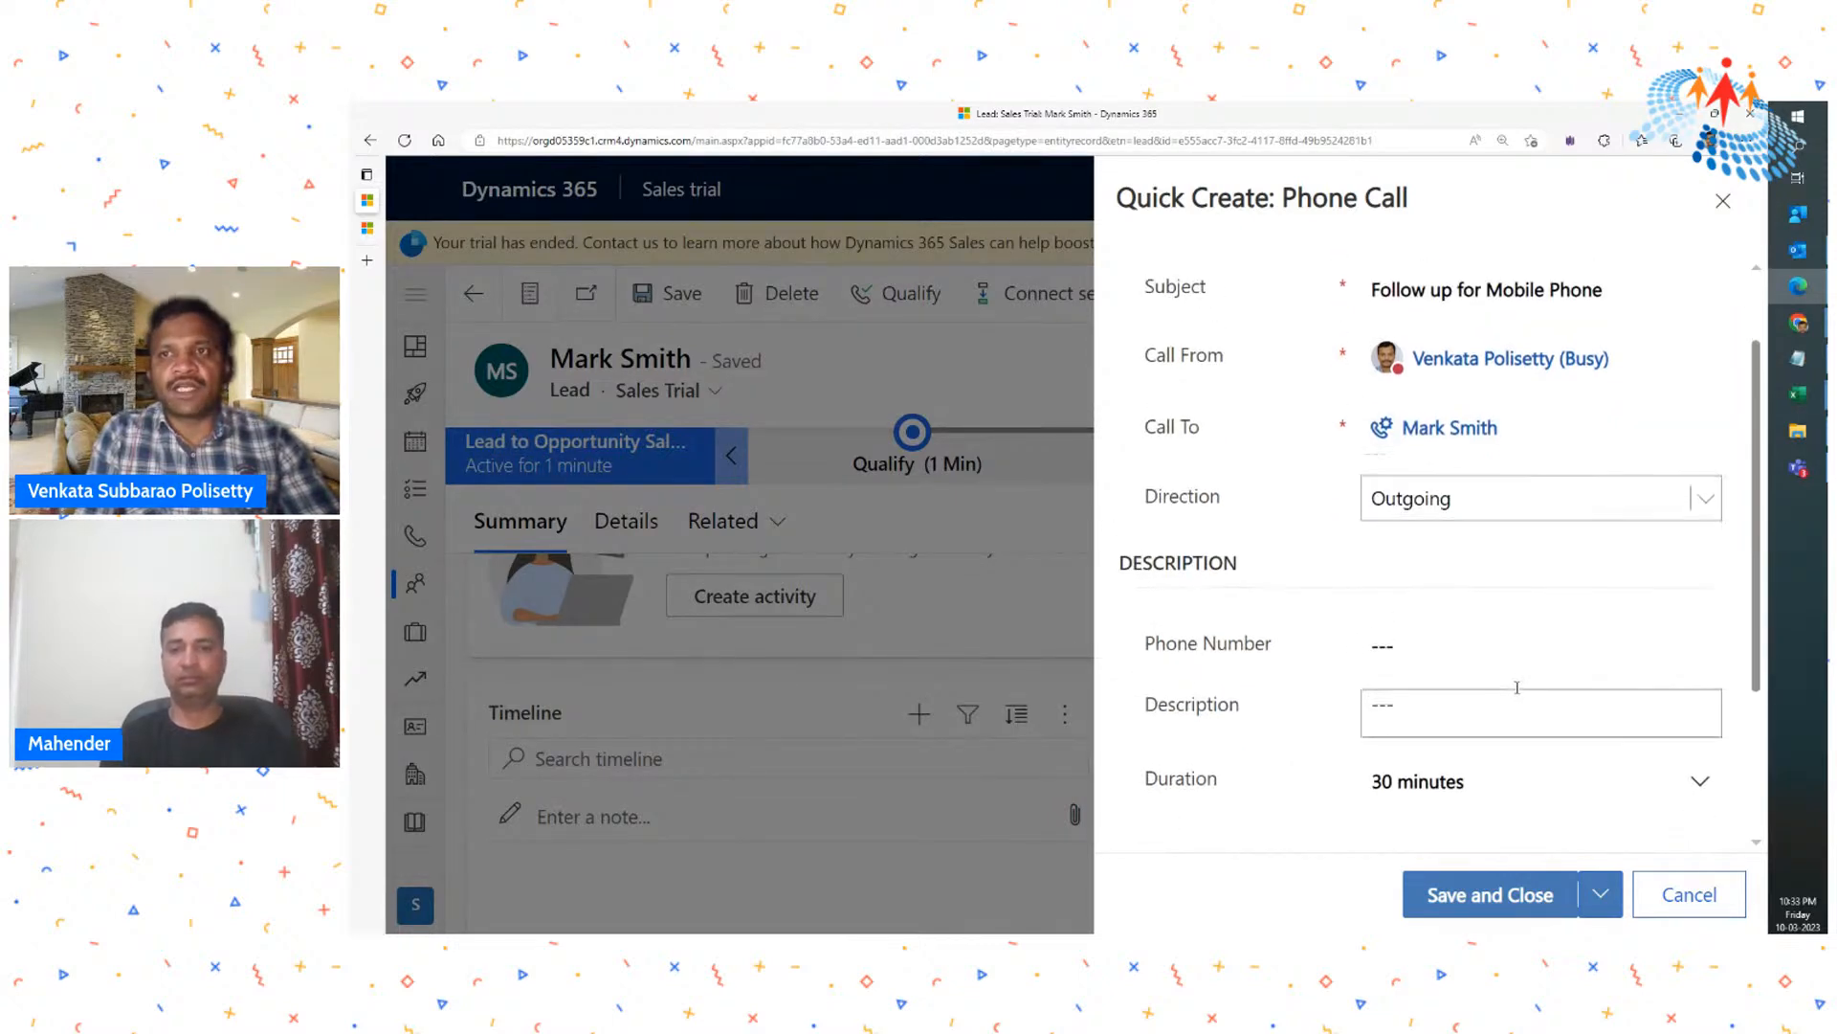
{"action": "left_click", "coordinate": [1444, 560]}
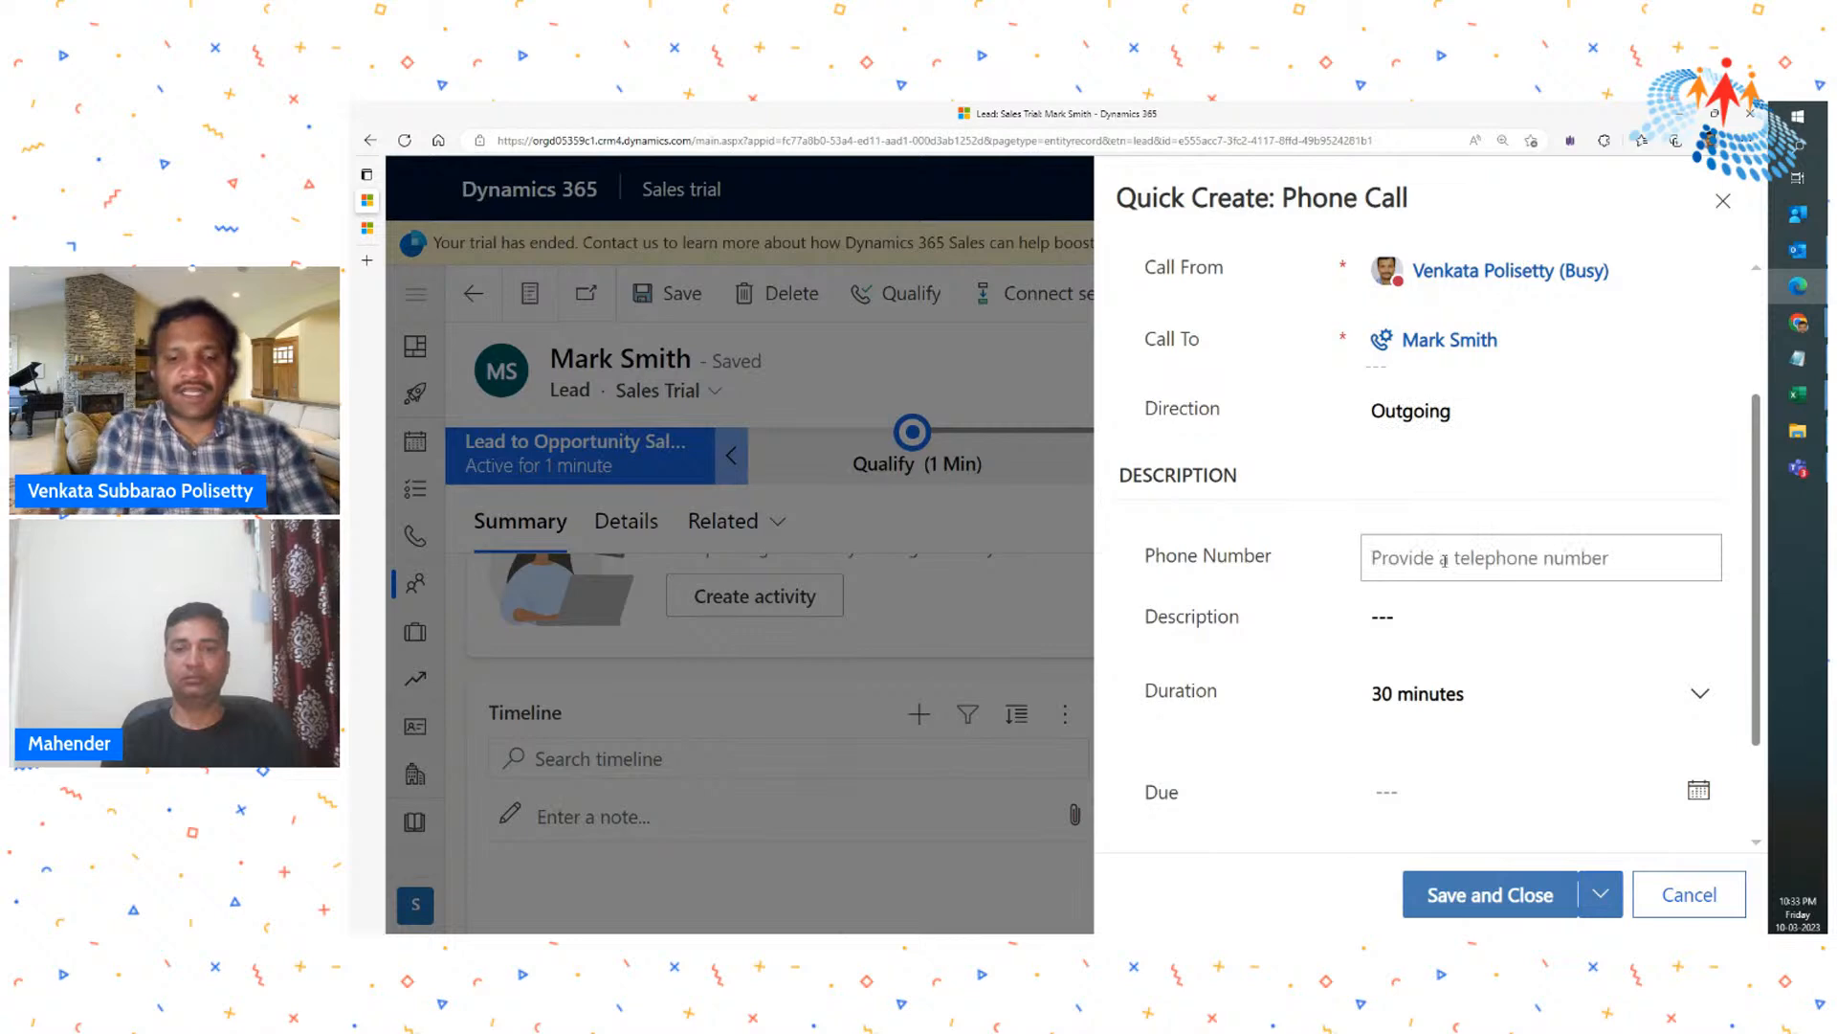
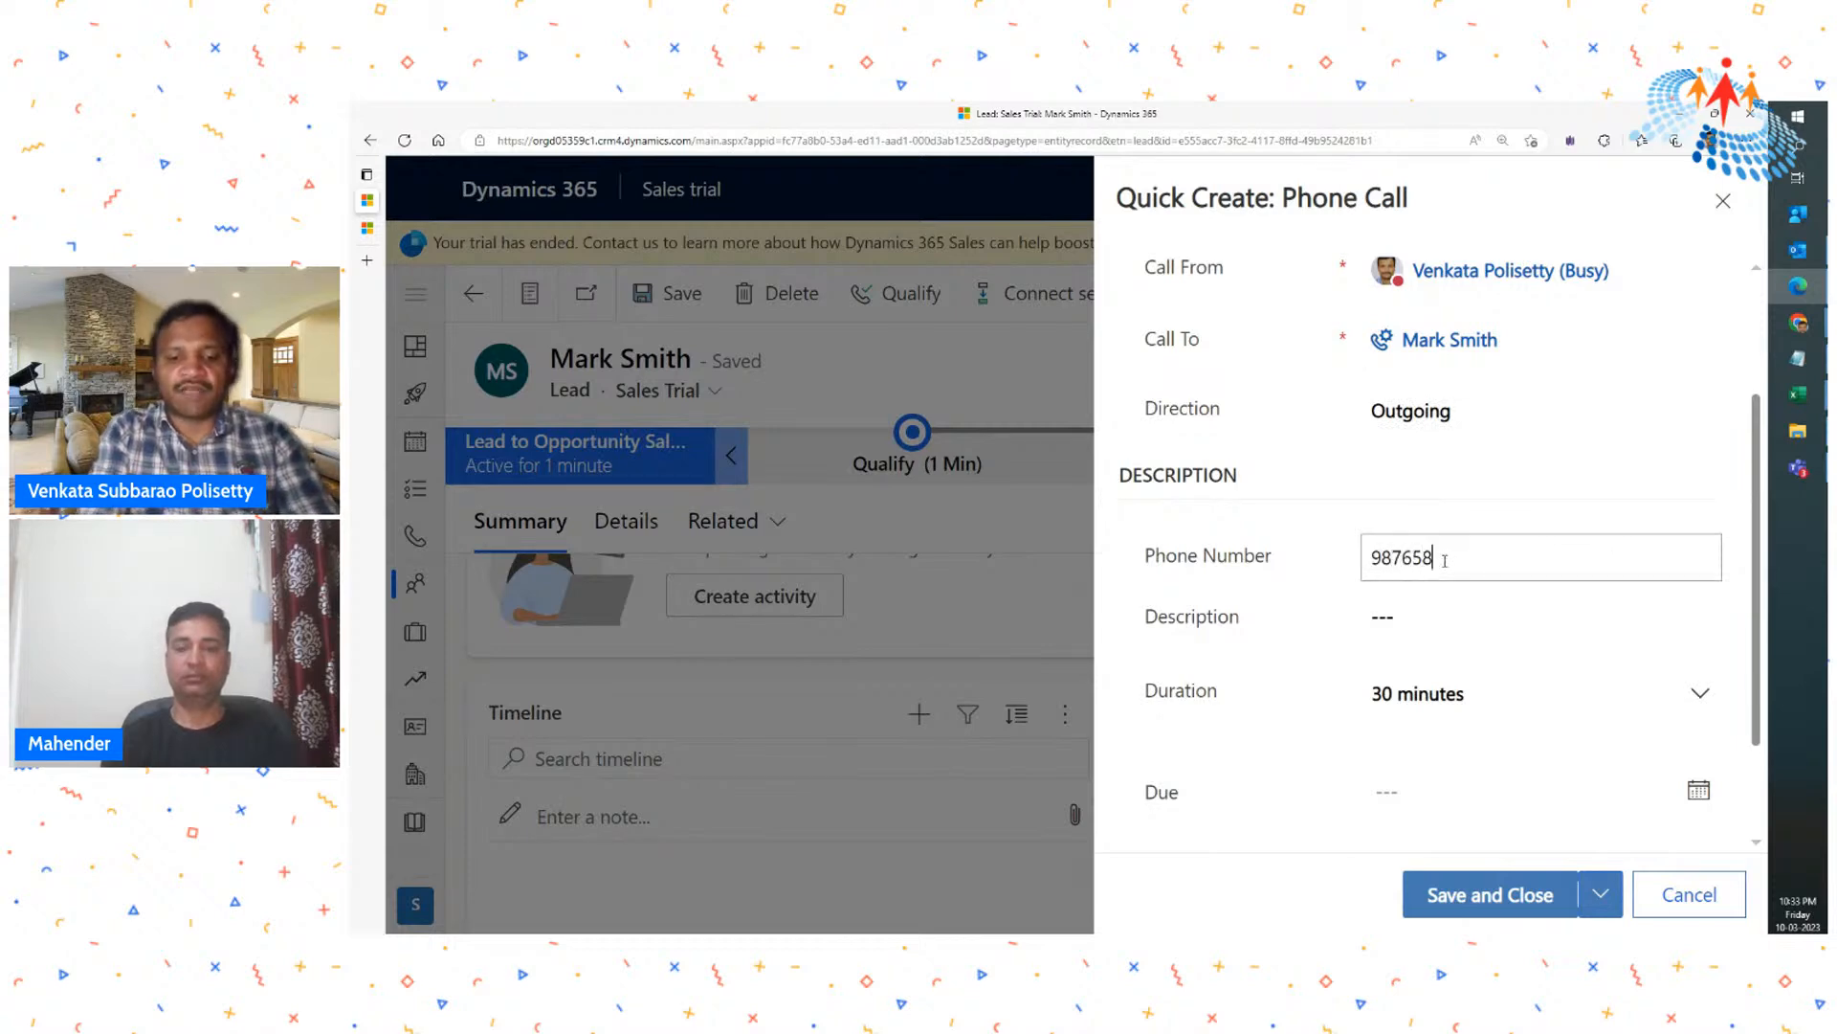
- Keep the 30-minute duration and Normal priority, and save and close the phone call
{"action": "scroll", "coordinate": [1435, 564], "scroll_direction": "down", "scroll_amount": 2}
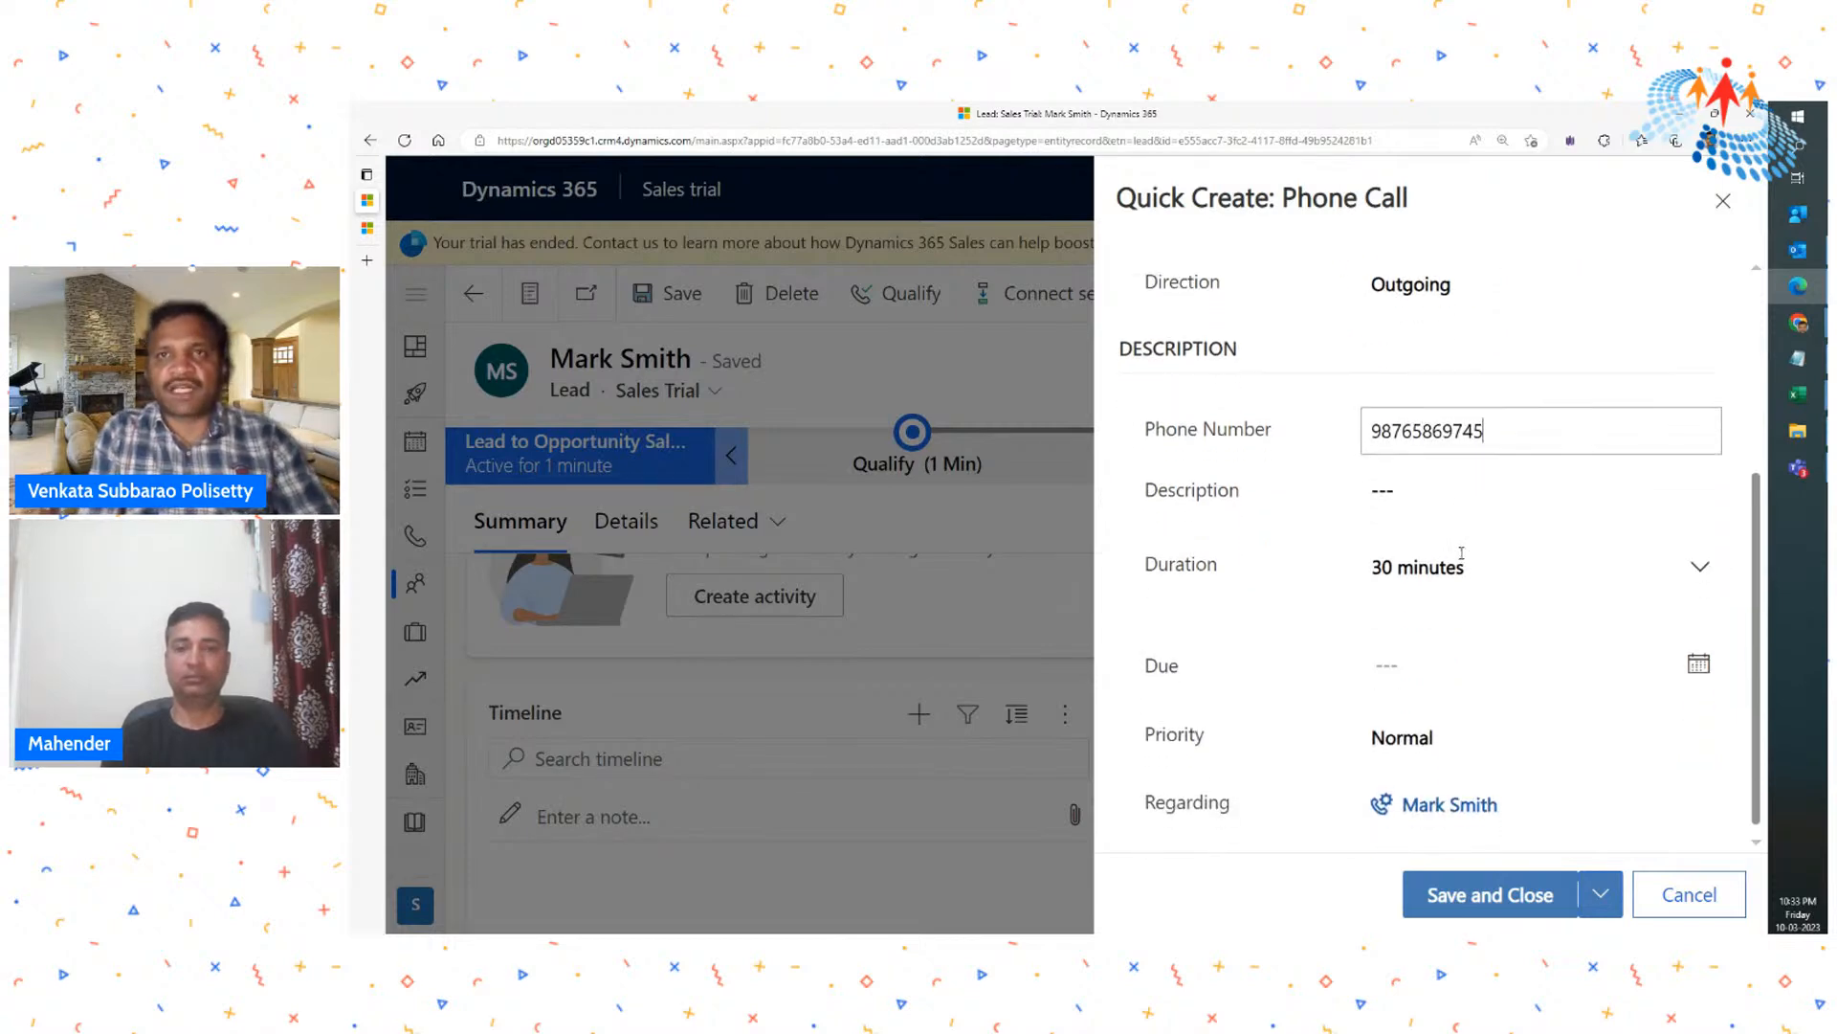
{"action": "left_click", "coordinate": [1465, 566]}
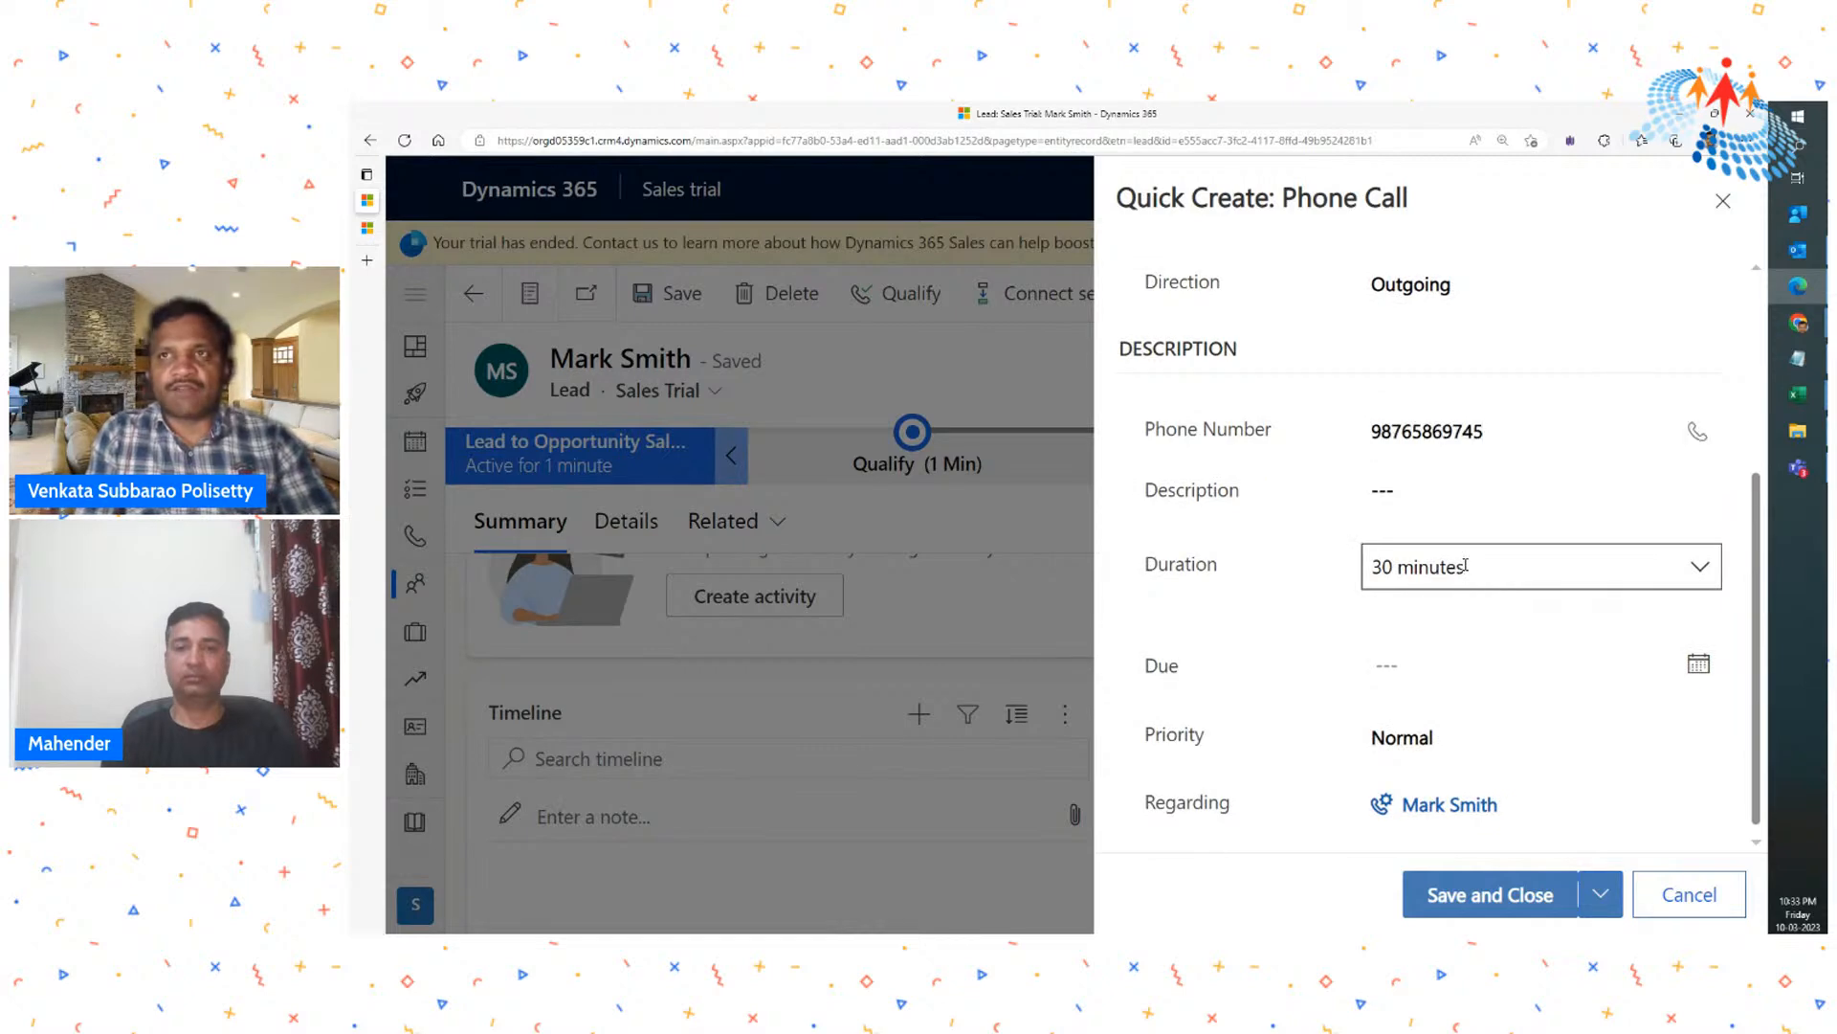
{"action": "key", "text": "shift+Tab"}
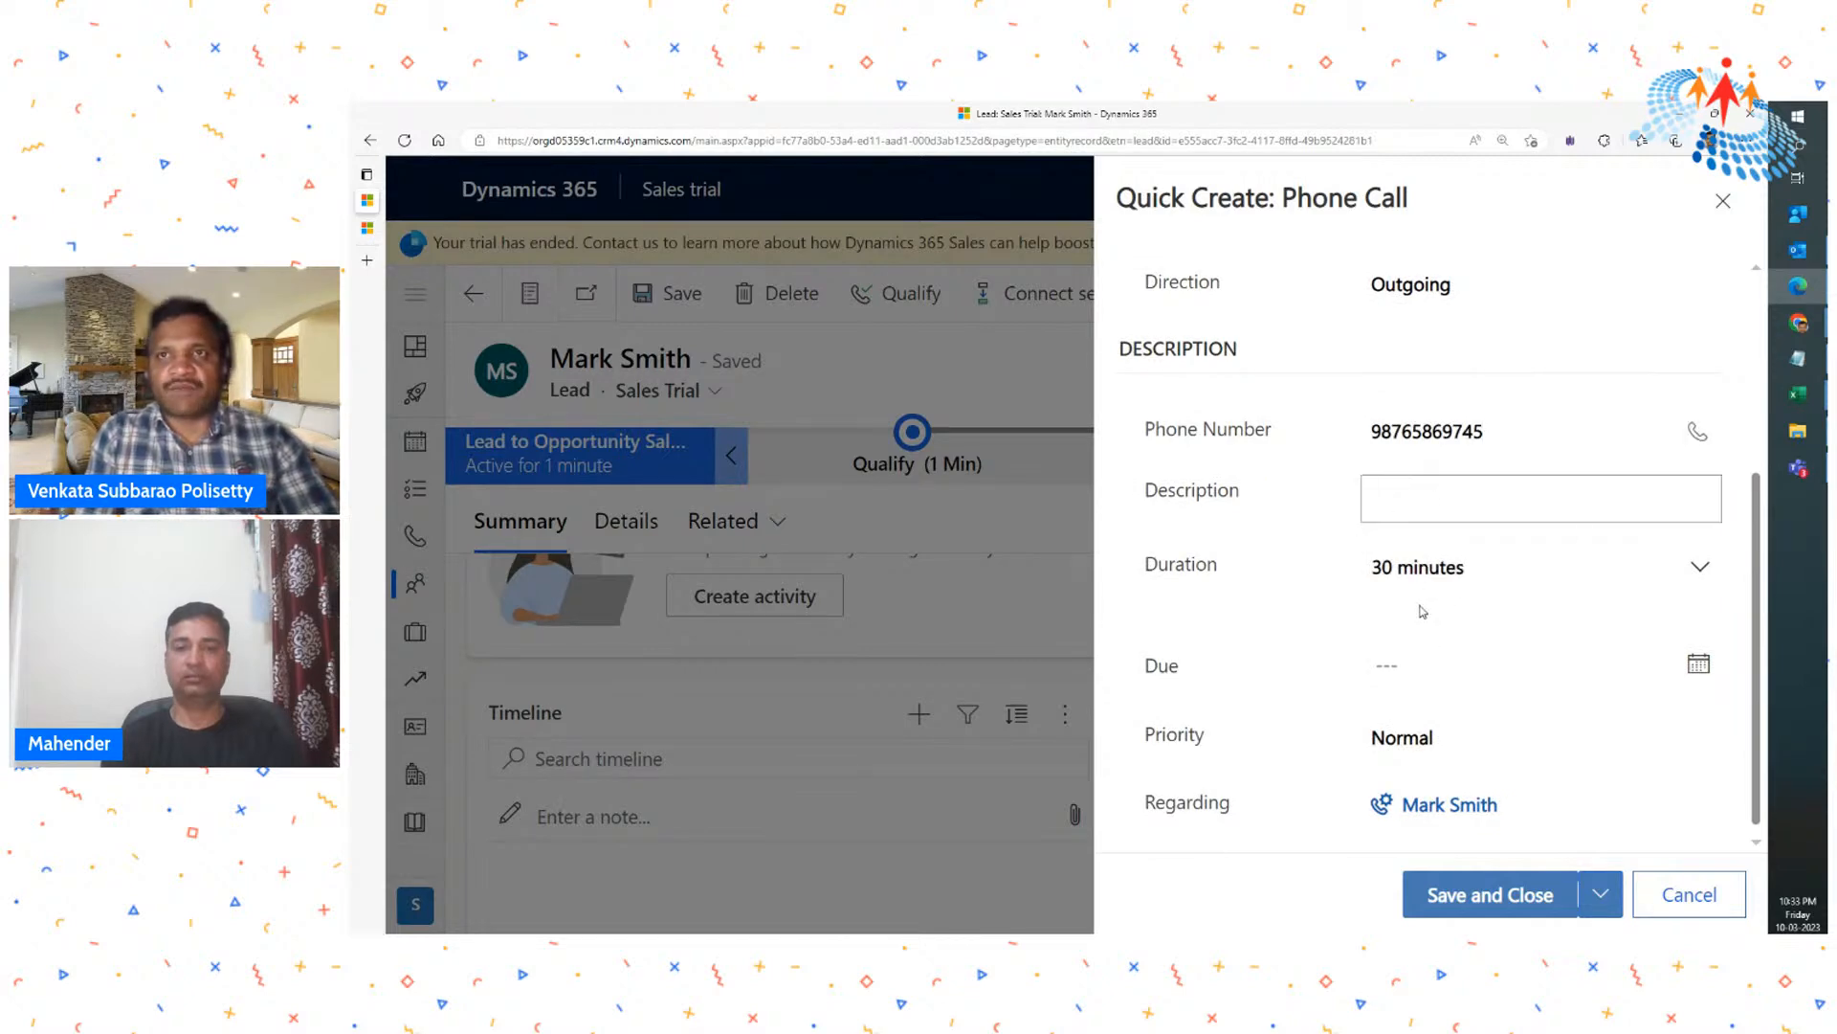
{"action": "left_click", "coordinate": [1461, 749]}
{"action": "left_click", "coordinate": [1462, 749]}
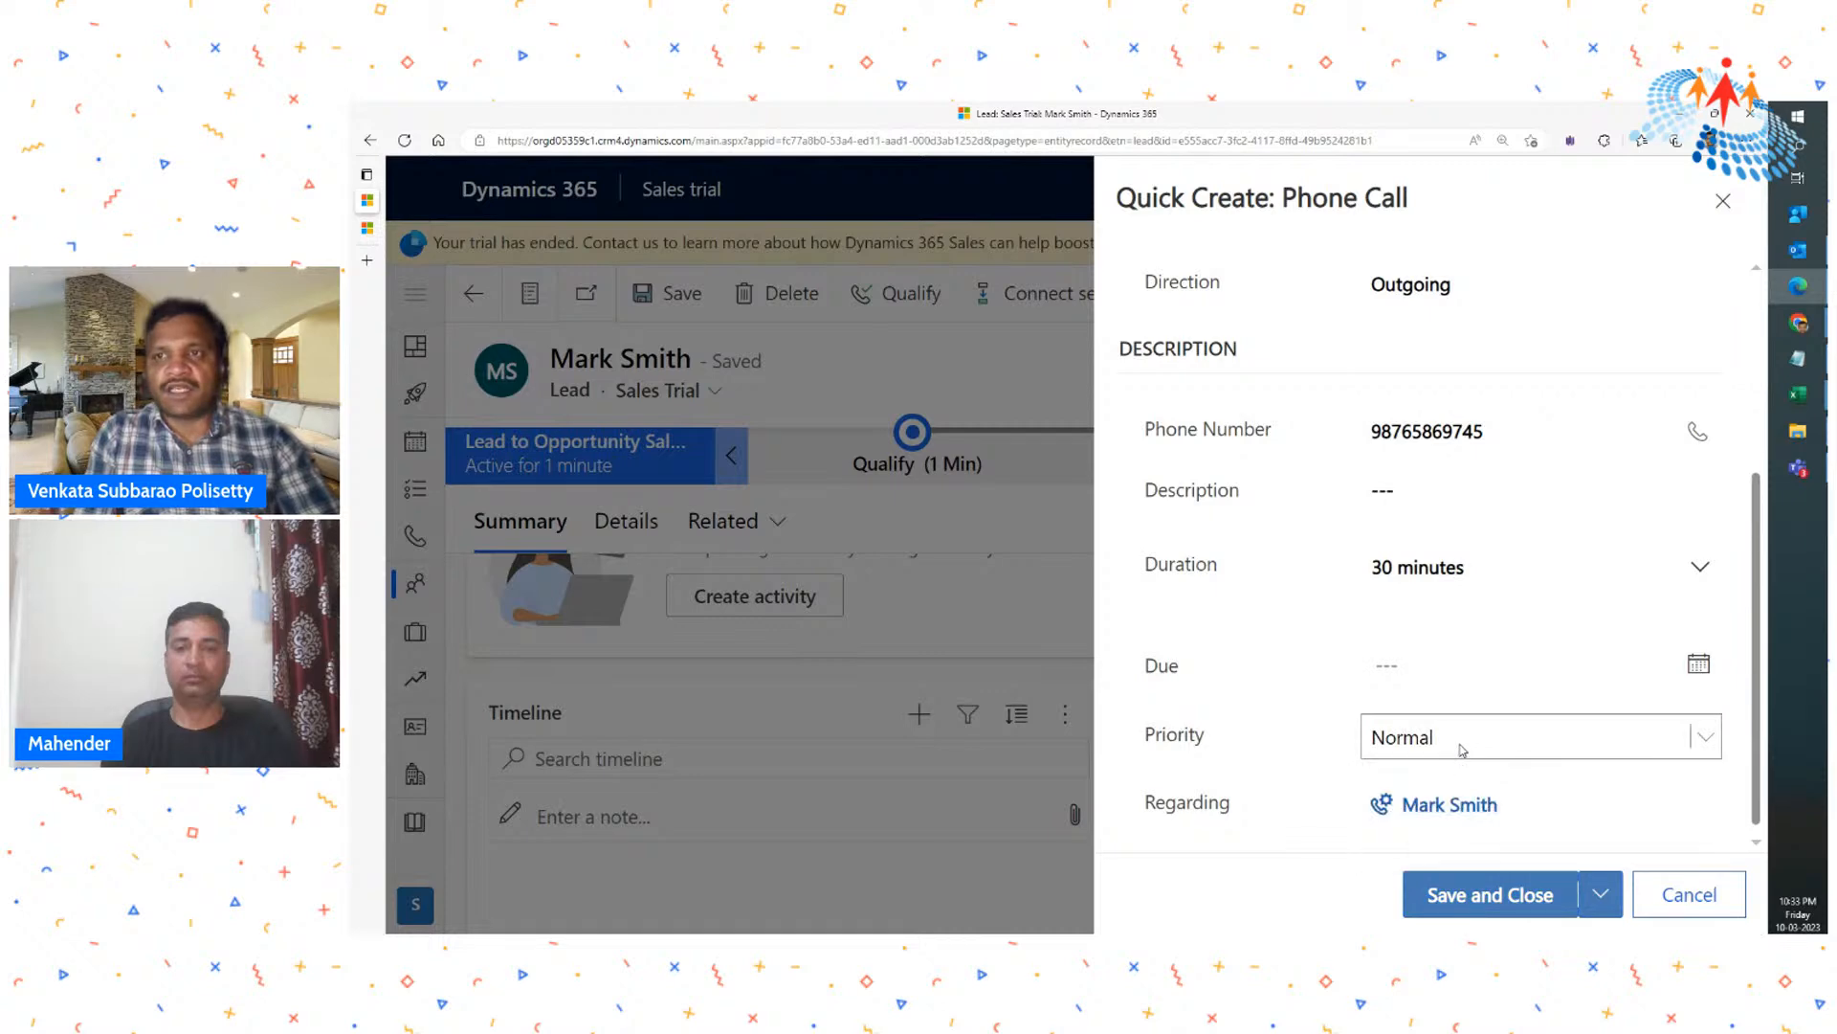
{"action": "left_click", "coordinate": [1528, 902]}
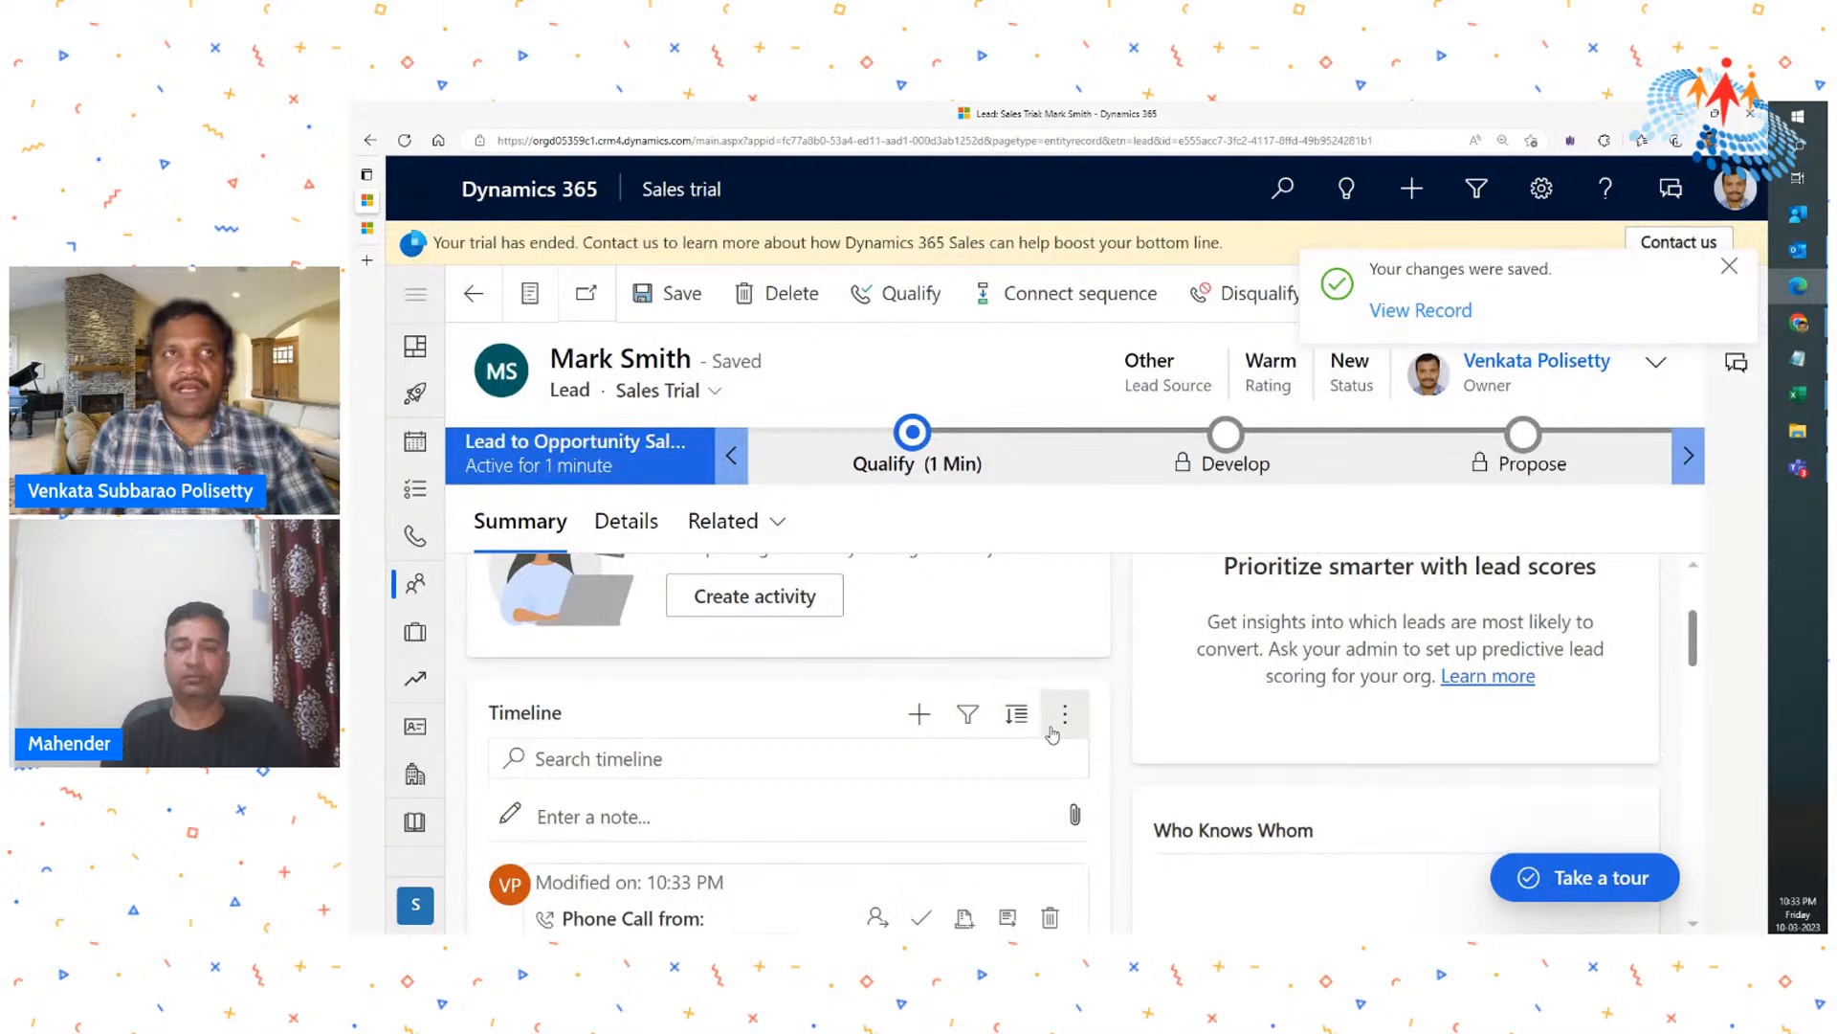
- Check the entry for the saved follow-up phone call in the lead's timeline
{"action": "scroll", "coordinate": [1055, 724], "scroll_direction": "down", "scroll_amount": 3}
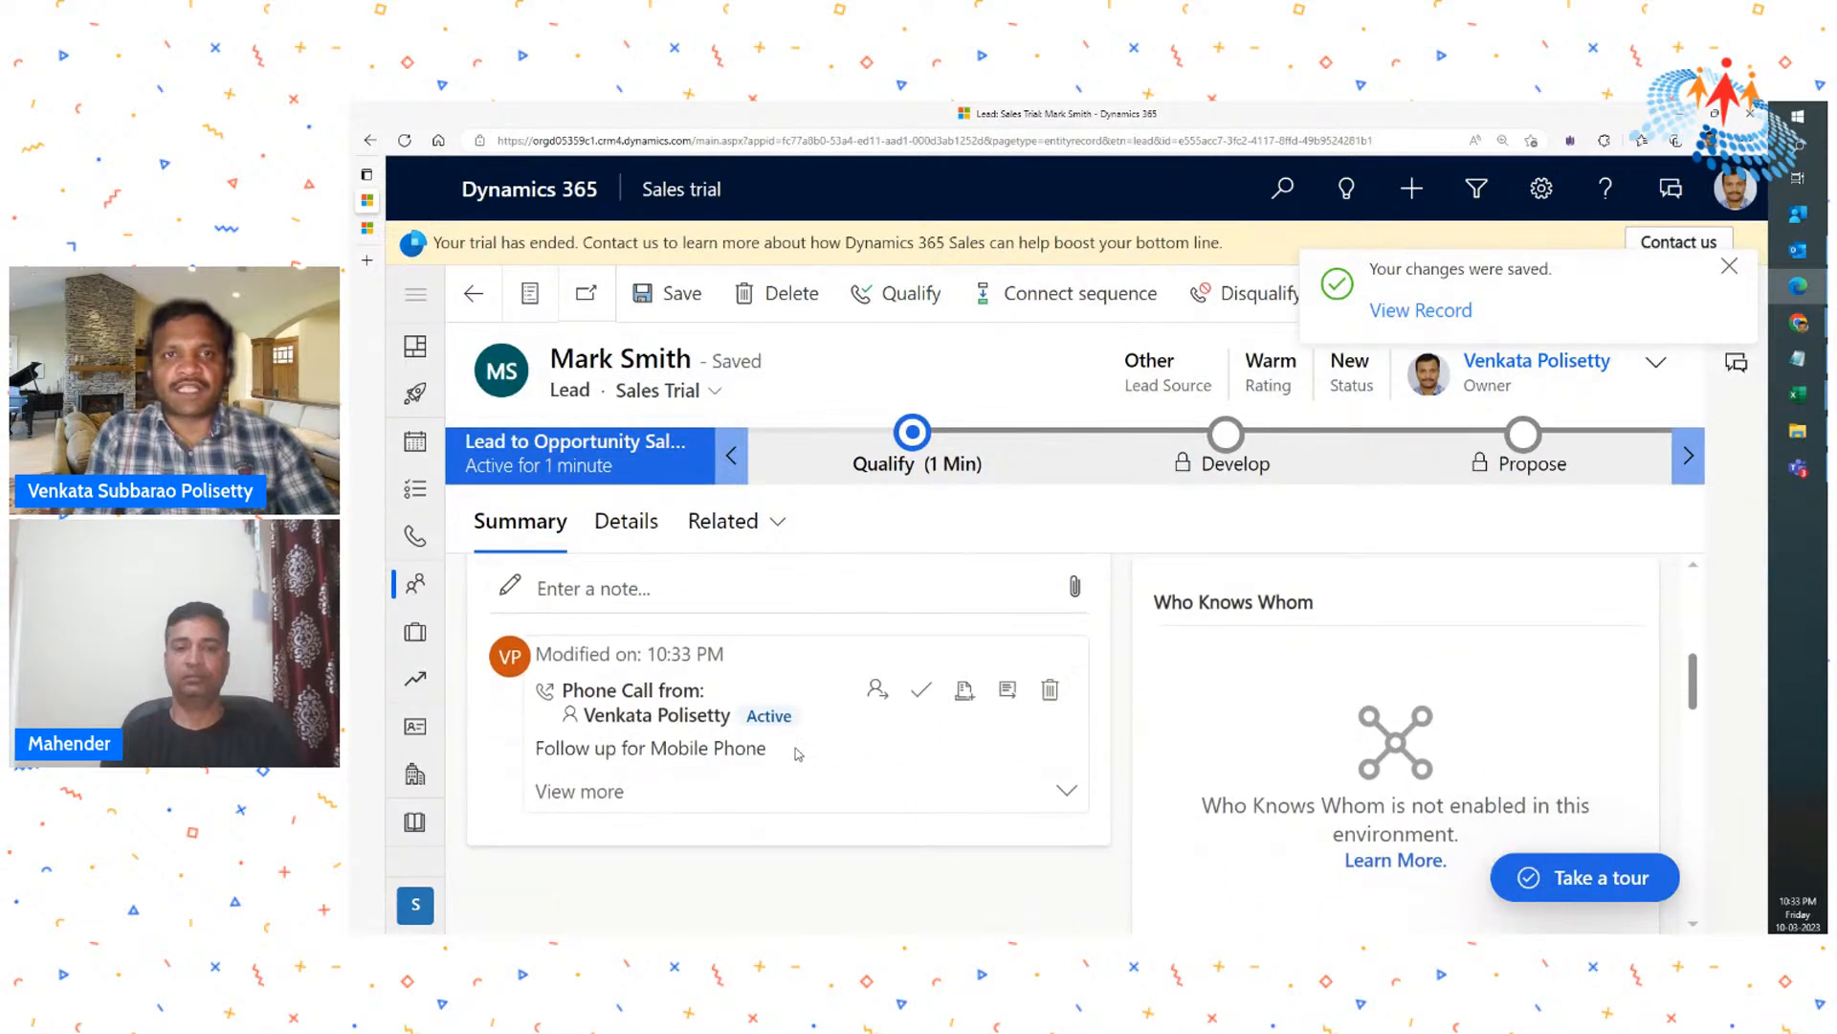
{"action": "scroll", "coordinate": [604, 657], "scroll_direction": "up", "scroll_amount": 1}
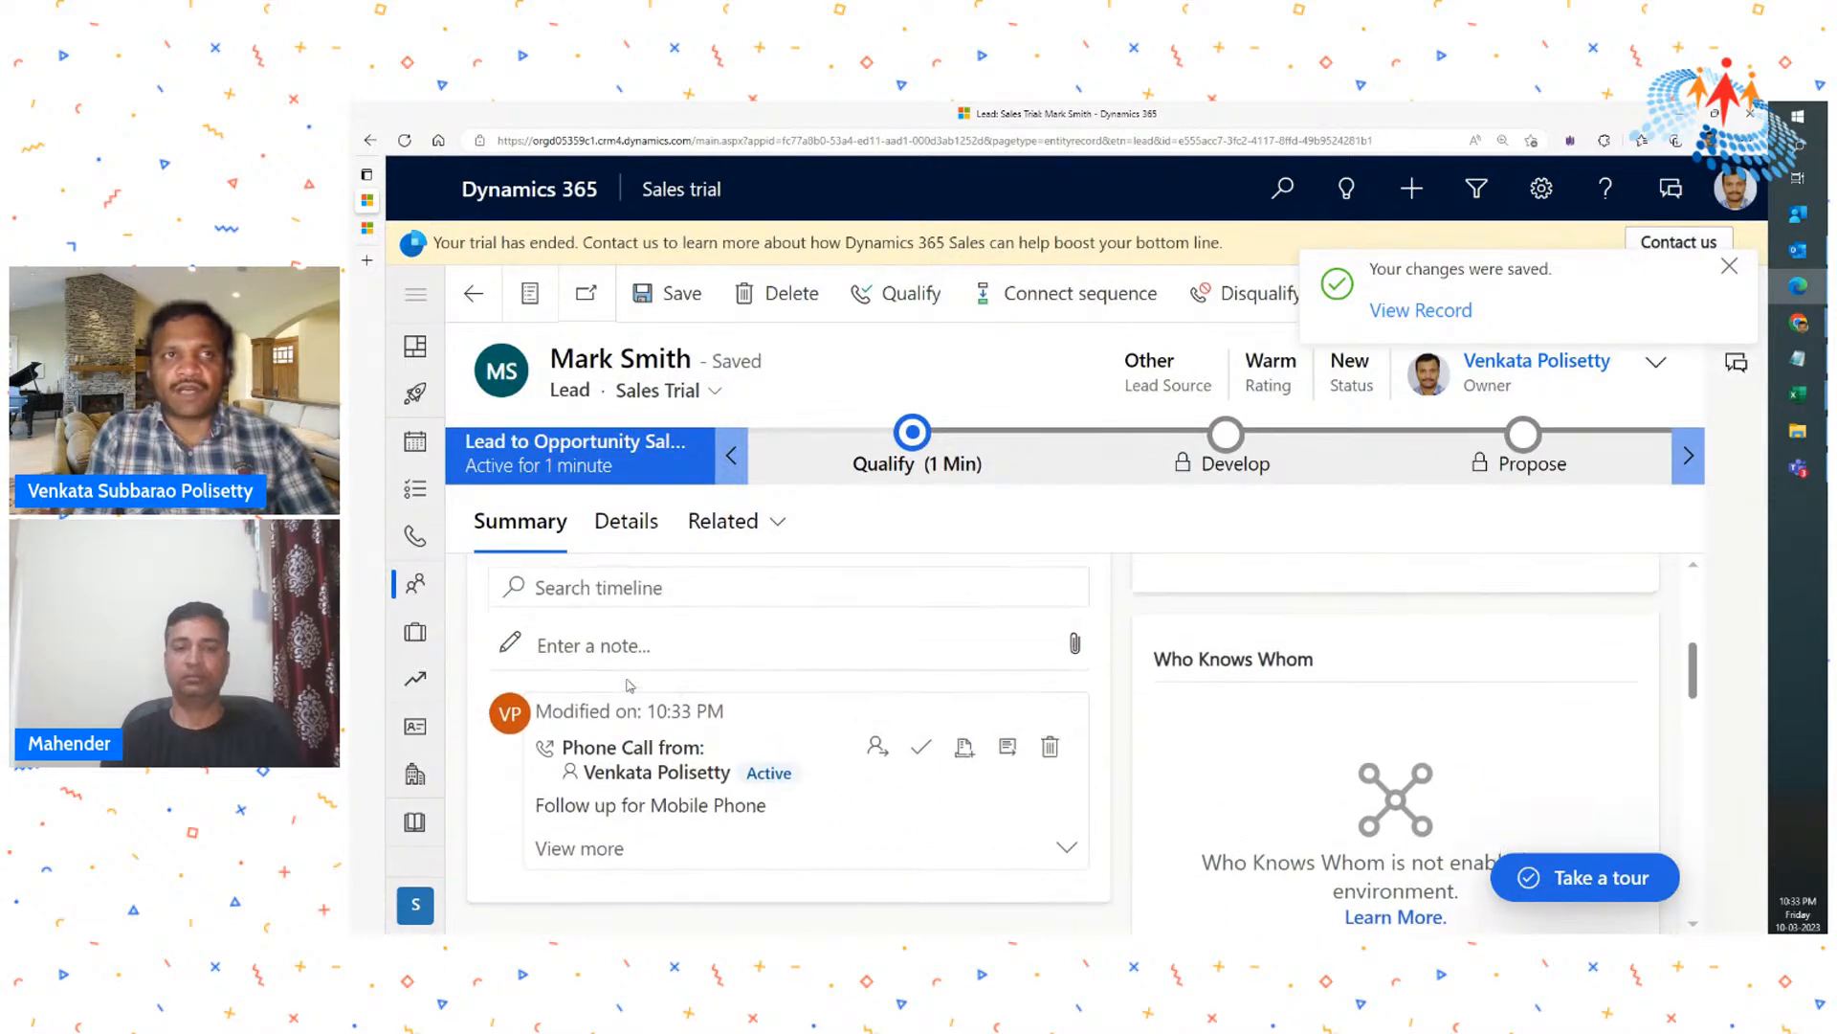
{"action": "scroll", "coordinate": [604, 697], "scroll_direction": "down", "scroll_amount": 1}
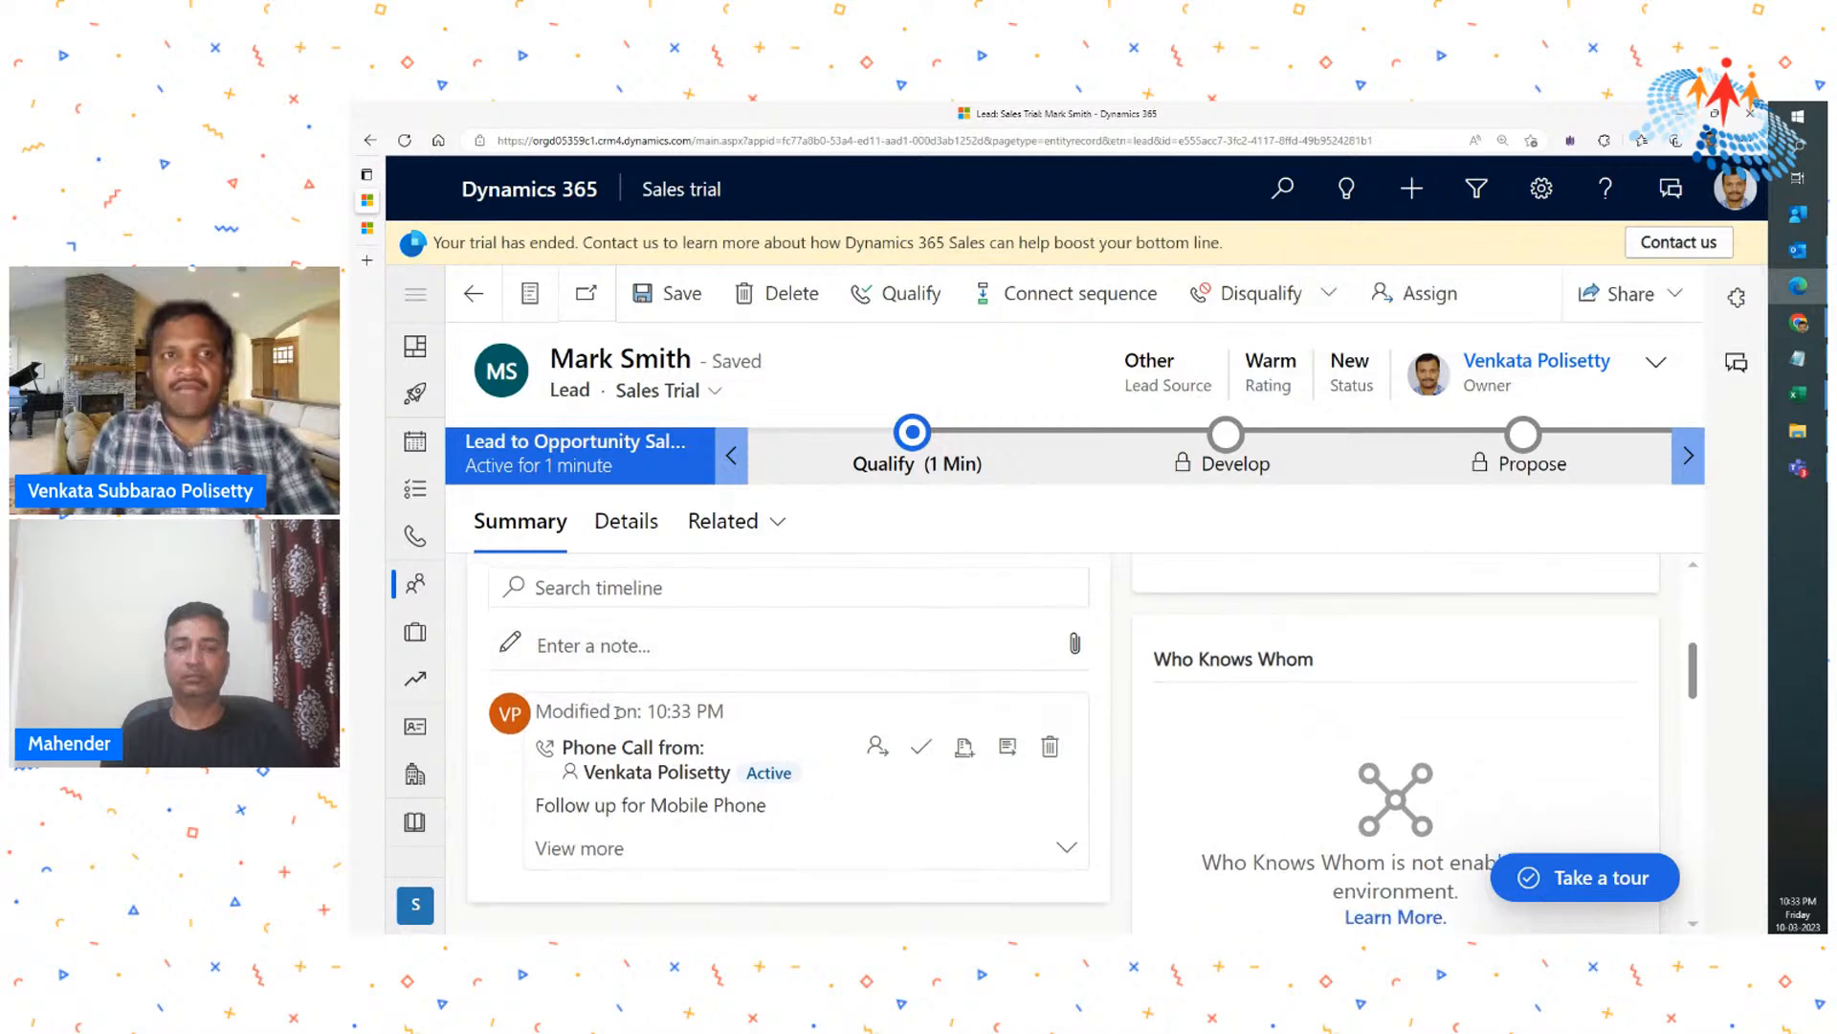
{"action": "scroll", "coordinate": [652, 758], "scroll_direction": "down", "scroll_amount": 1}
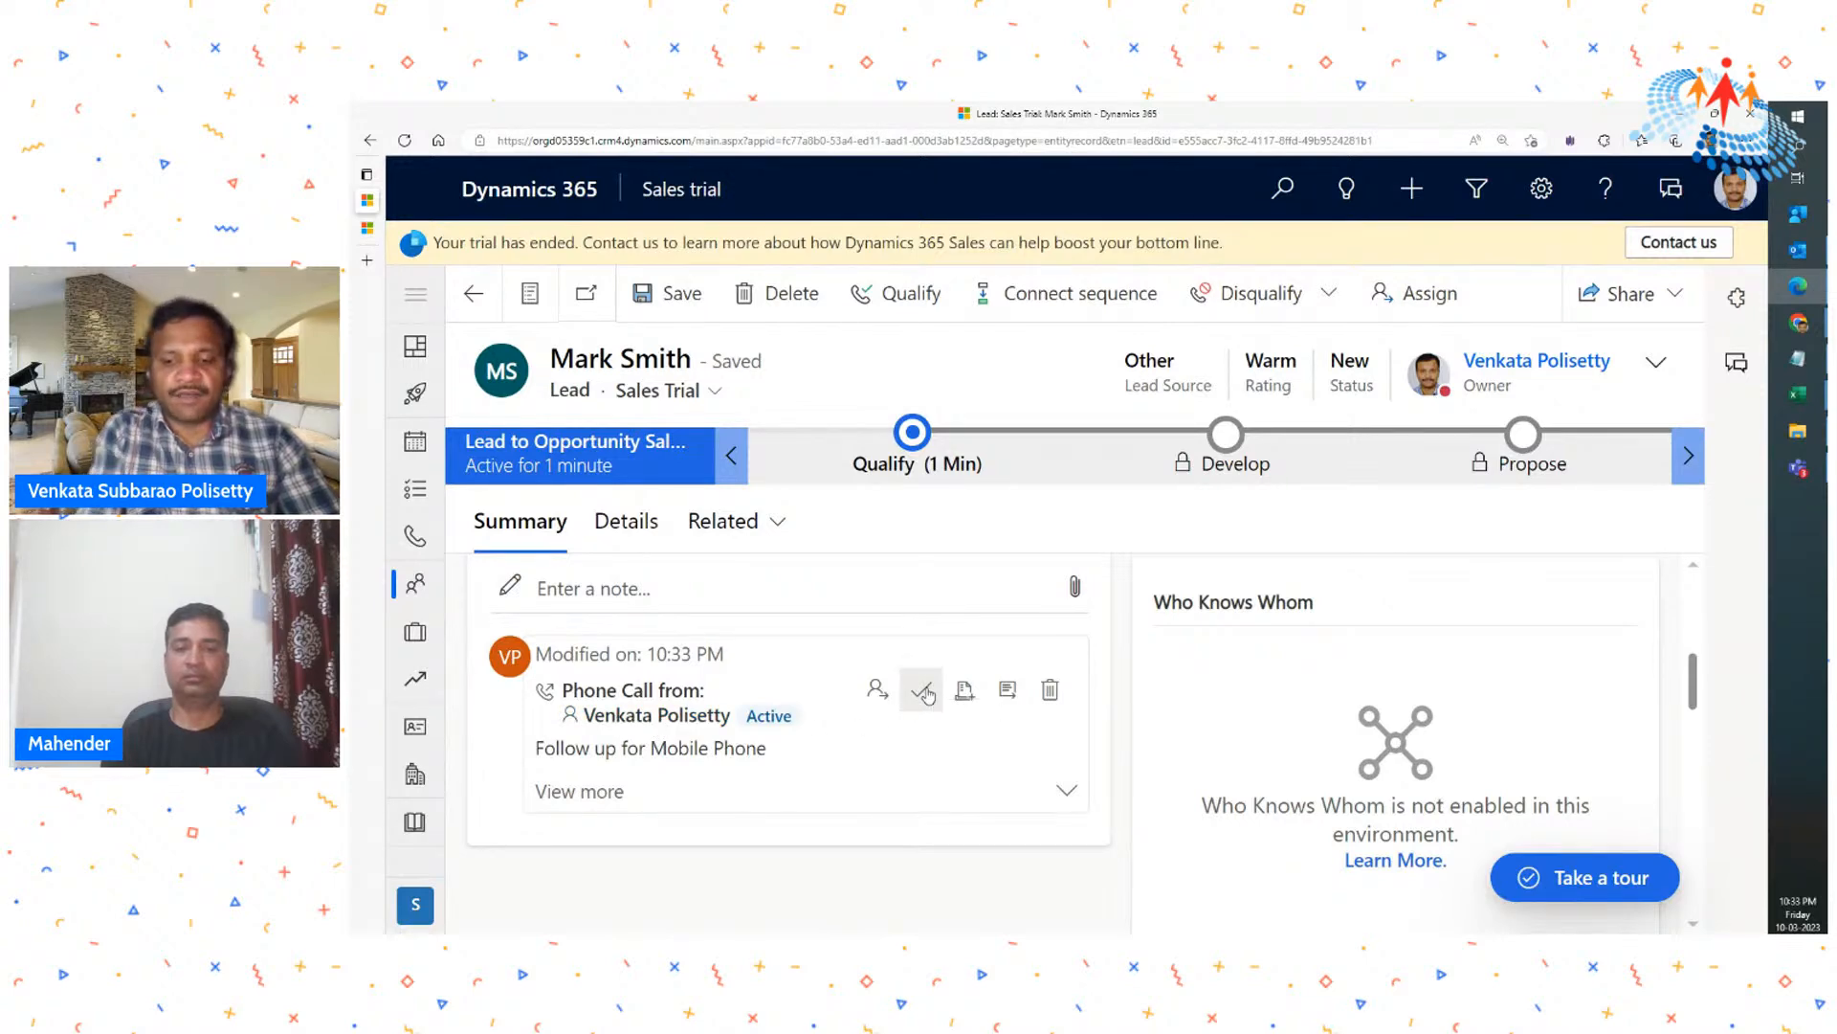
- Close the follow-up phone call activity in the lead's timeline with state Completed and status Made
{"action": "key", "text": "ctrl+plus"}
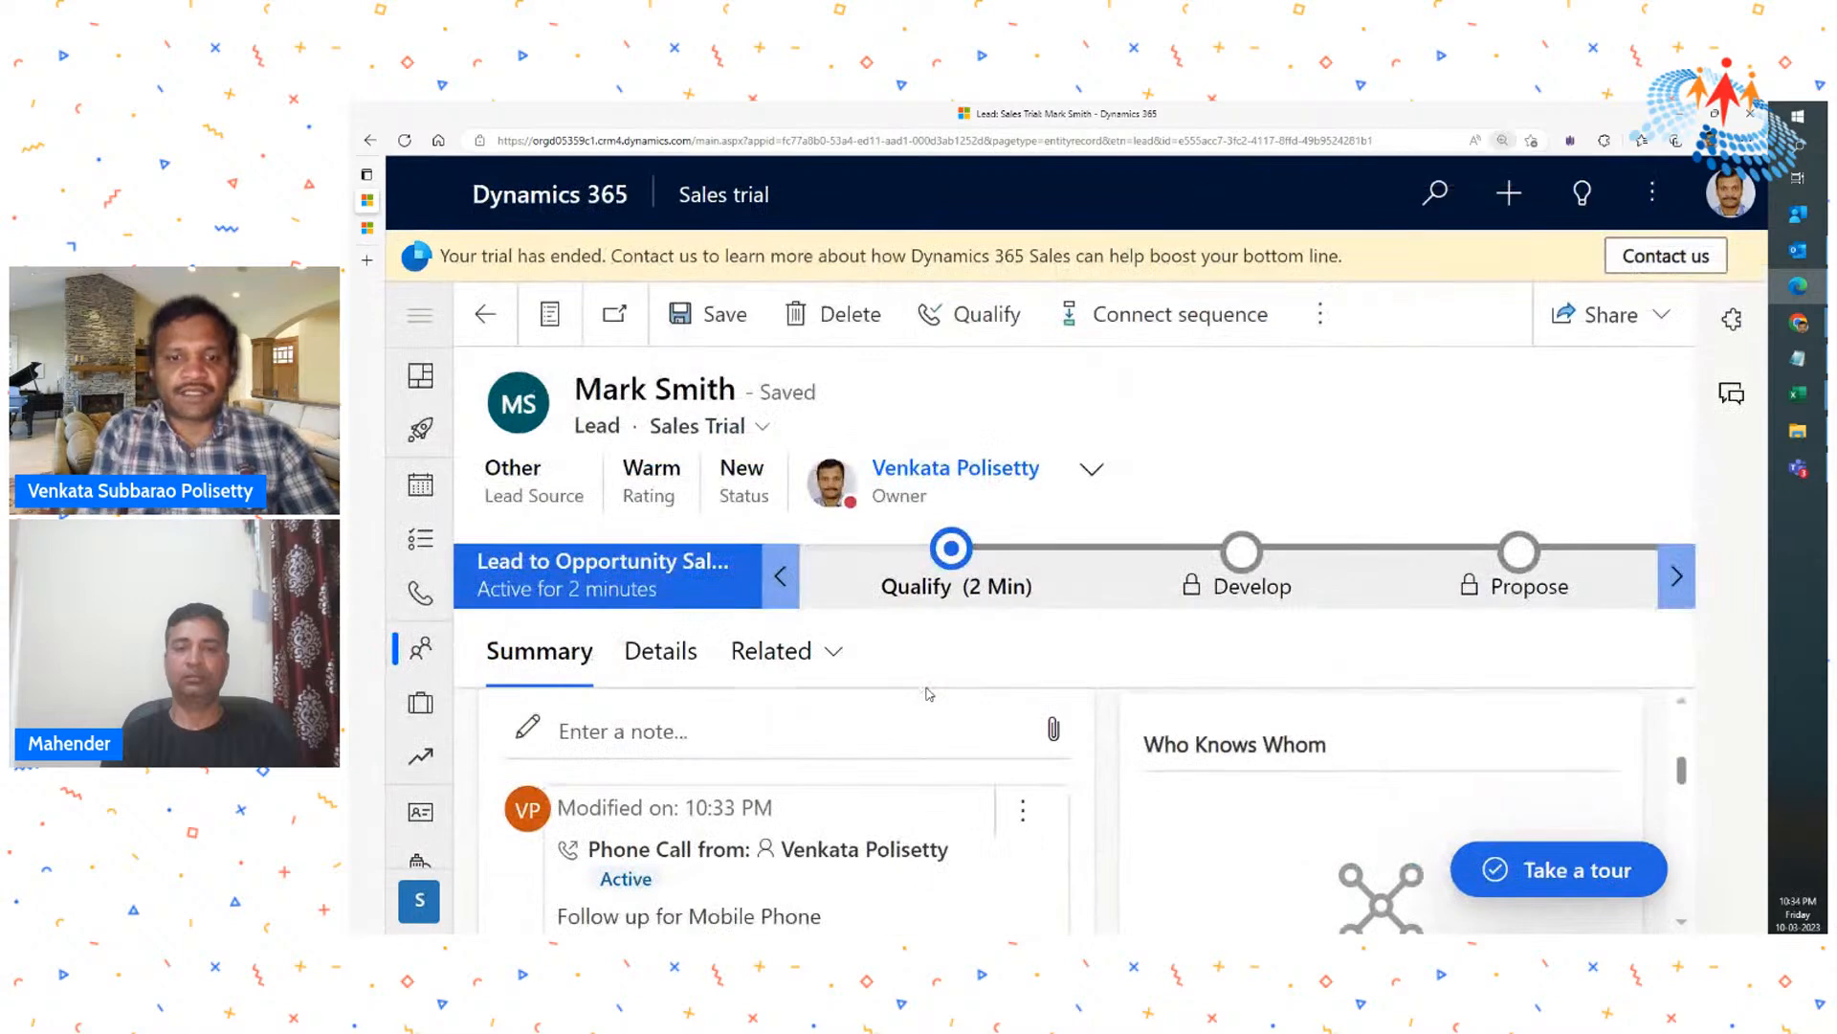
{"action": "scroll", "coordinate": [1102, 756], "scroll_direction": "down", "scroll_amount": 1}
{"action": "scroll", "coordinate": [1102, 756], "scroll_direction": "down", "scroll_amount": 1}
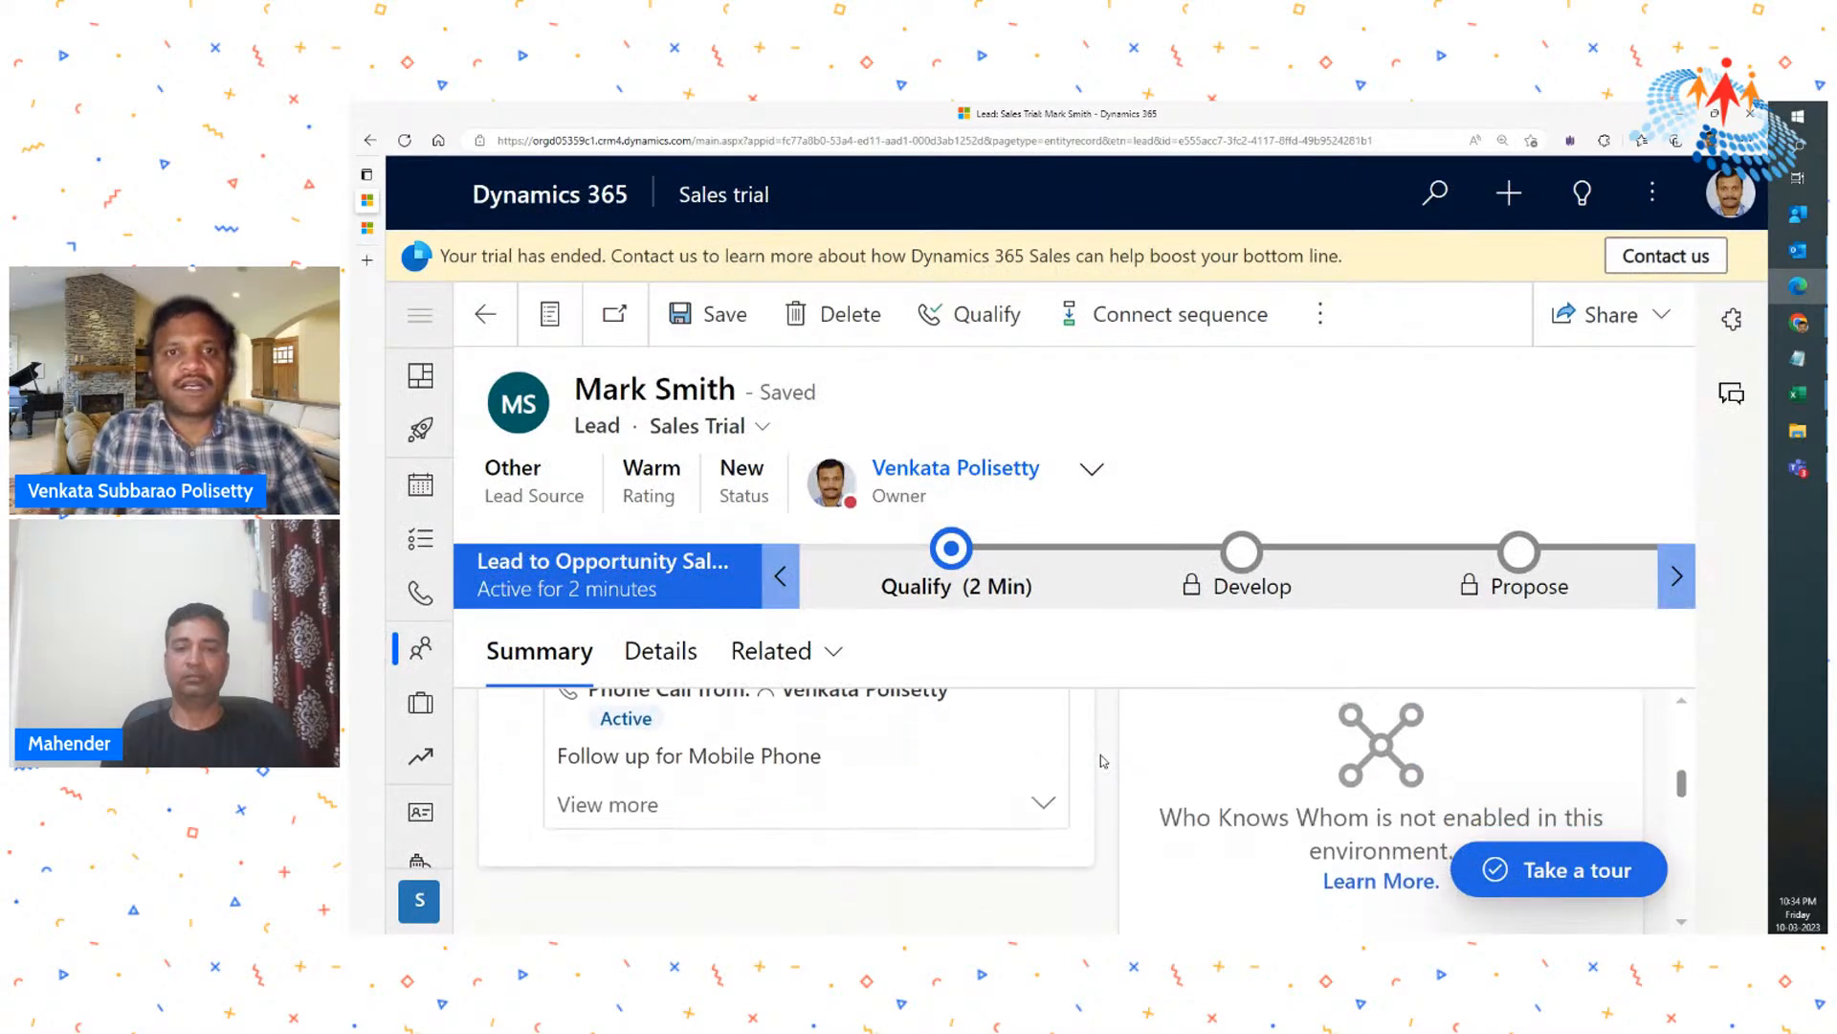
{"action": "scroll", "coordinate": [1099, 756], "scroll_direction": "up", "scroll_amount": 2}
{"action": "left_click", "coordinate": [1016, 775]}
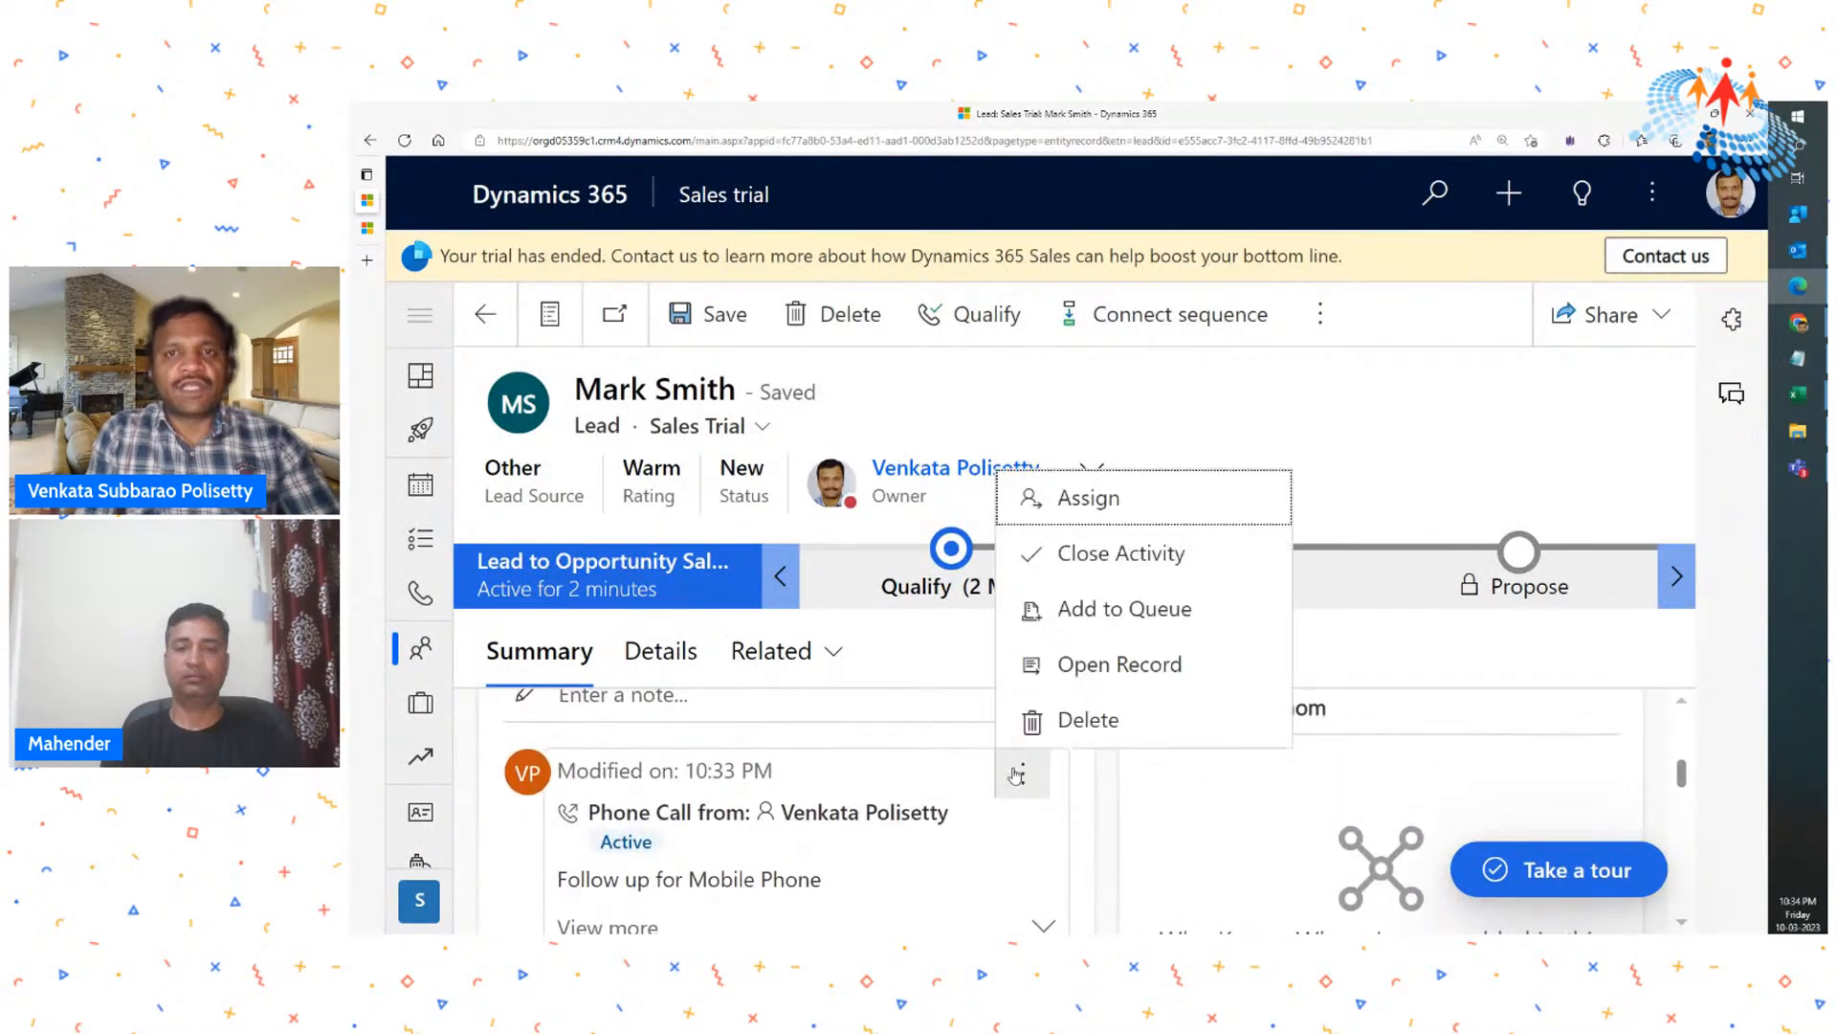
{"action": "double_click", "coordinate": [1113, 557]}
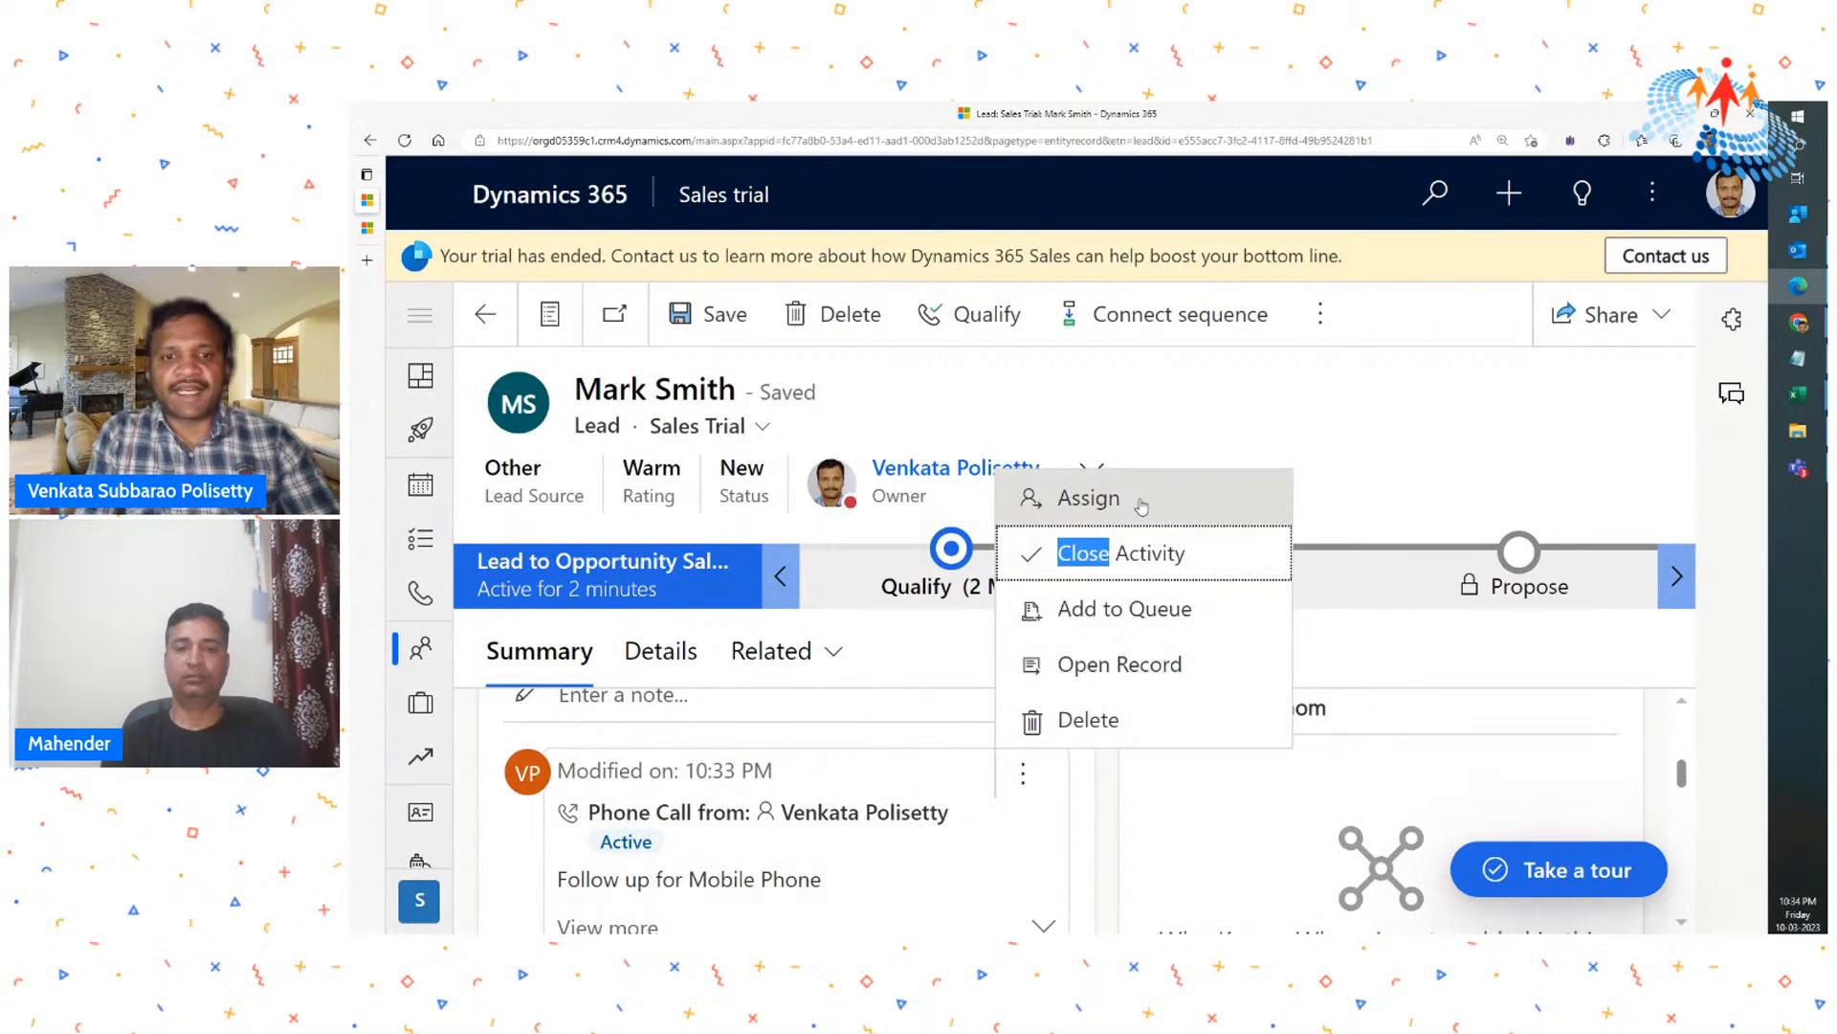
{"action": "left_click_drag", "start_coordinate": [1142, 506], "coordinate": [1142, 560]}
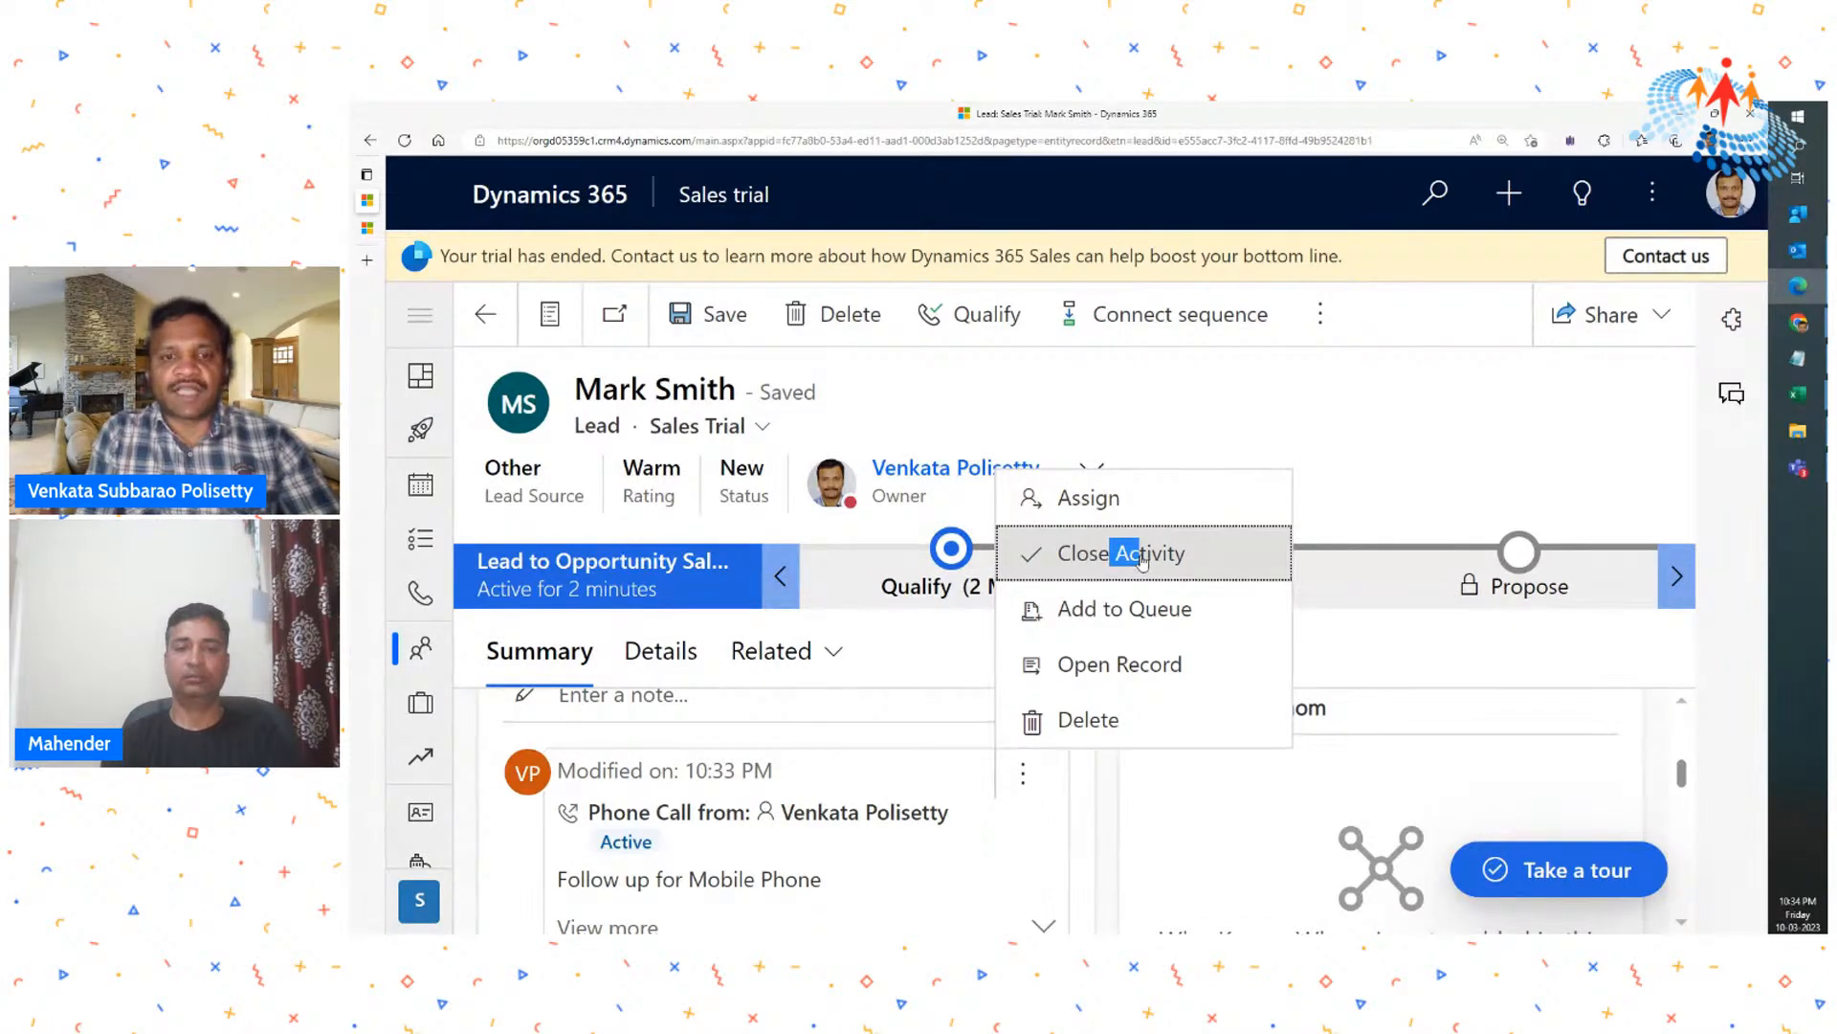
{"action": "left_click", "coordinate": [1142, 561]}
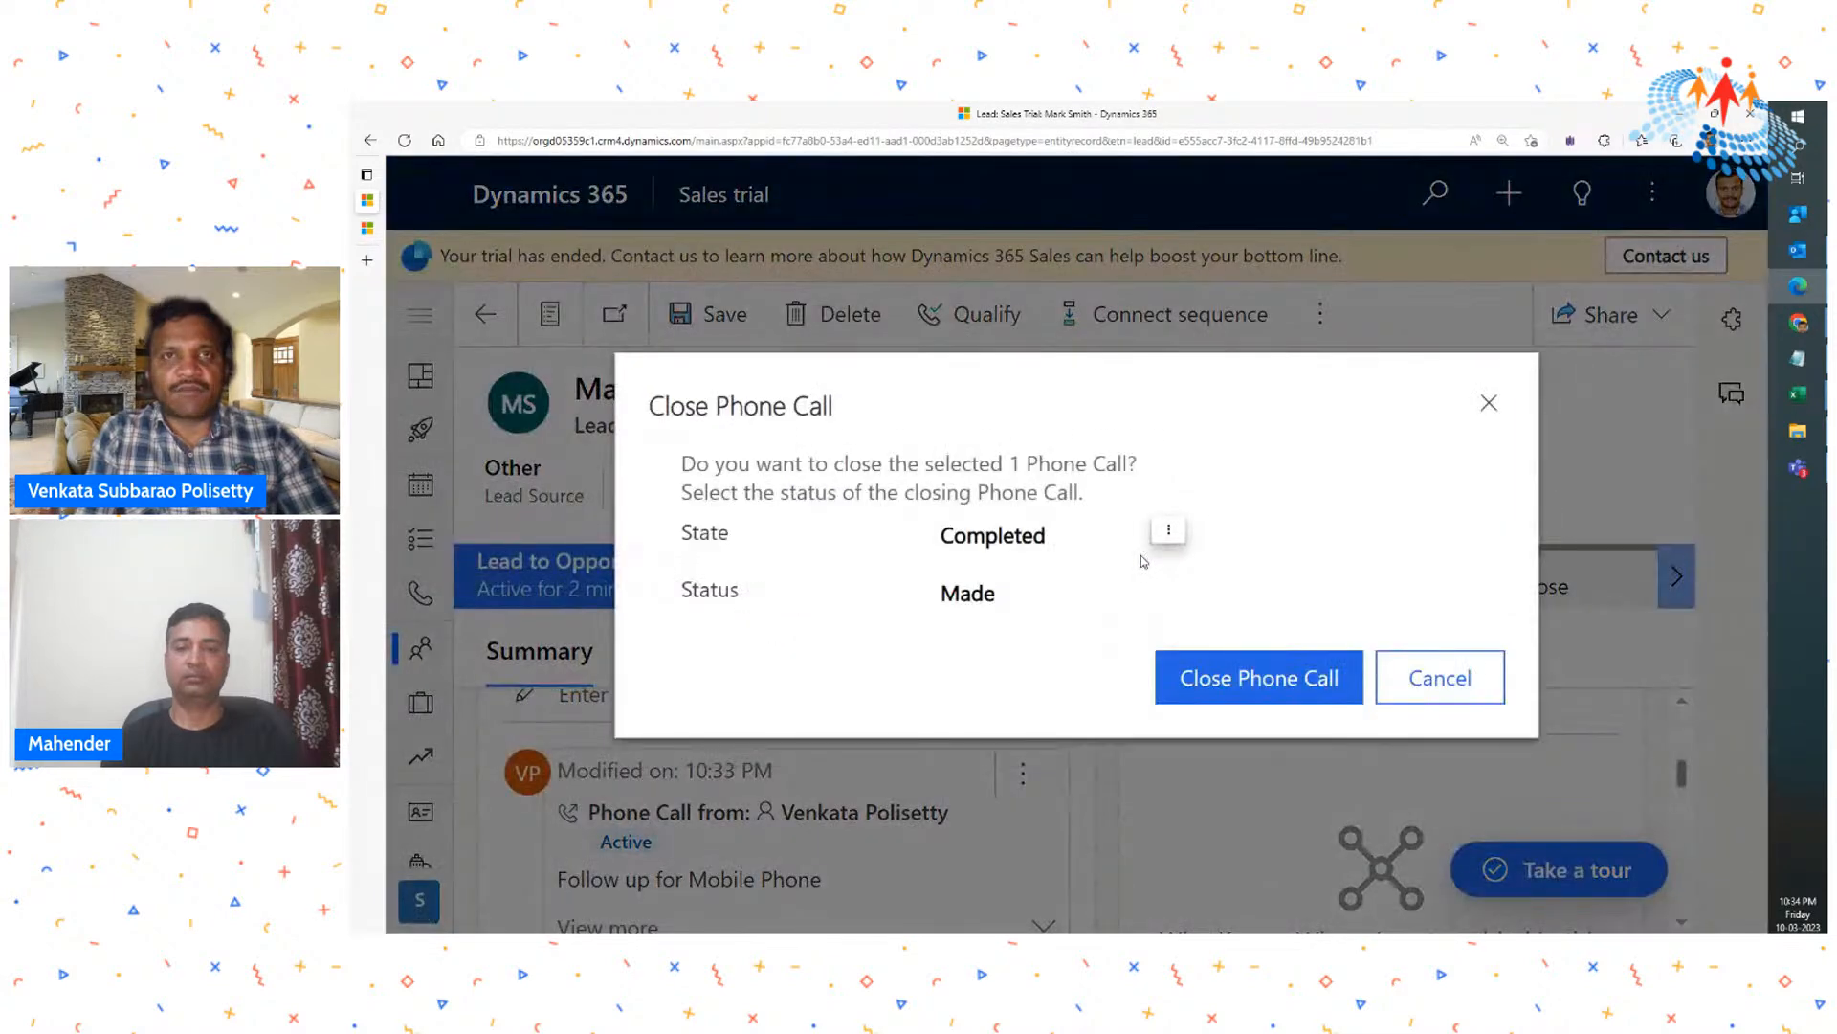
{"action": "left_click", "coordinate": [1016, 542]}
{"action": "left_click", "coordinate": [1016, 542]}
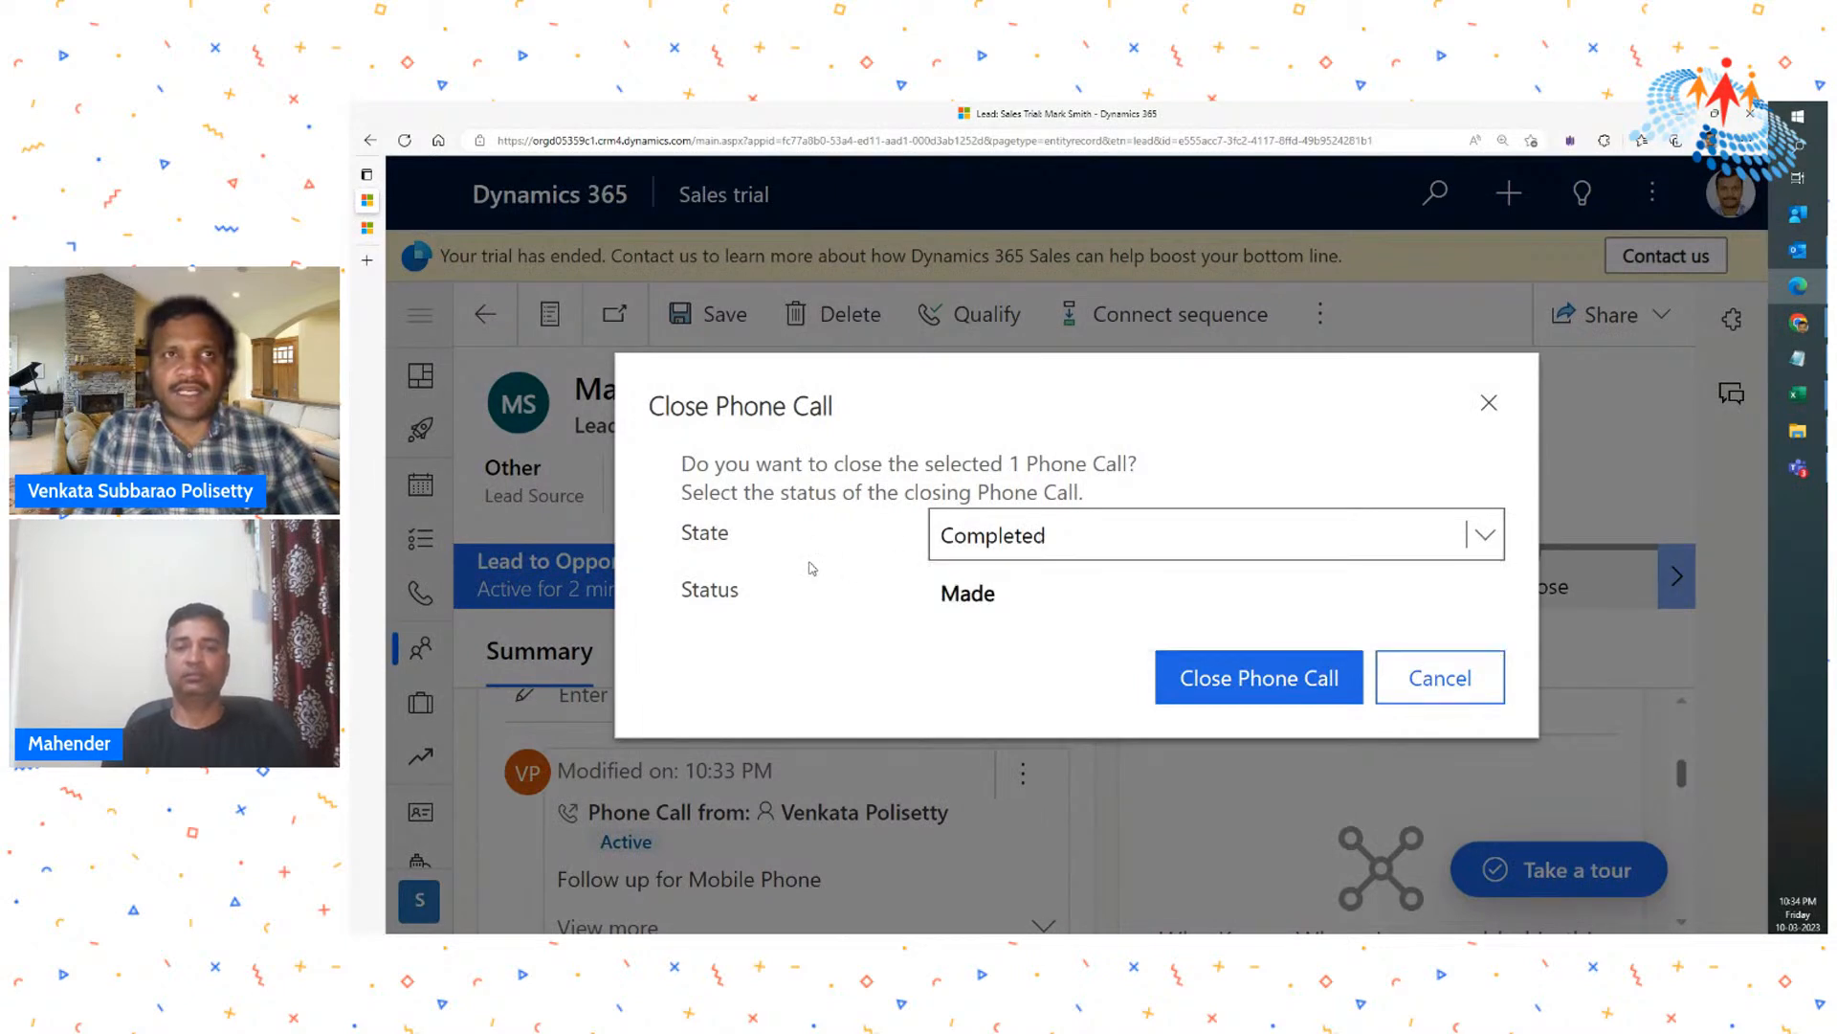
{"action": "left_click", "coordinate": [1239, 678]}
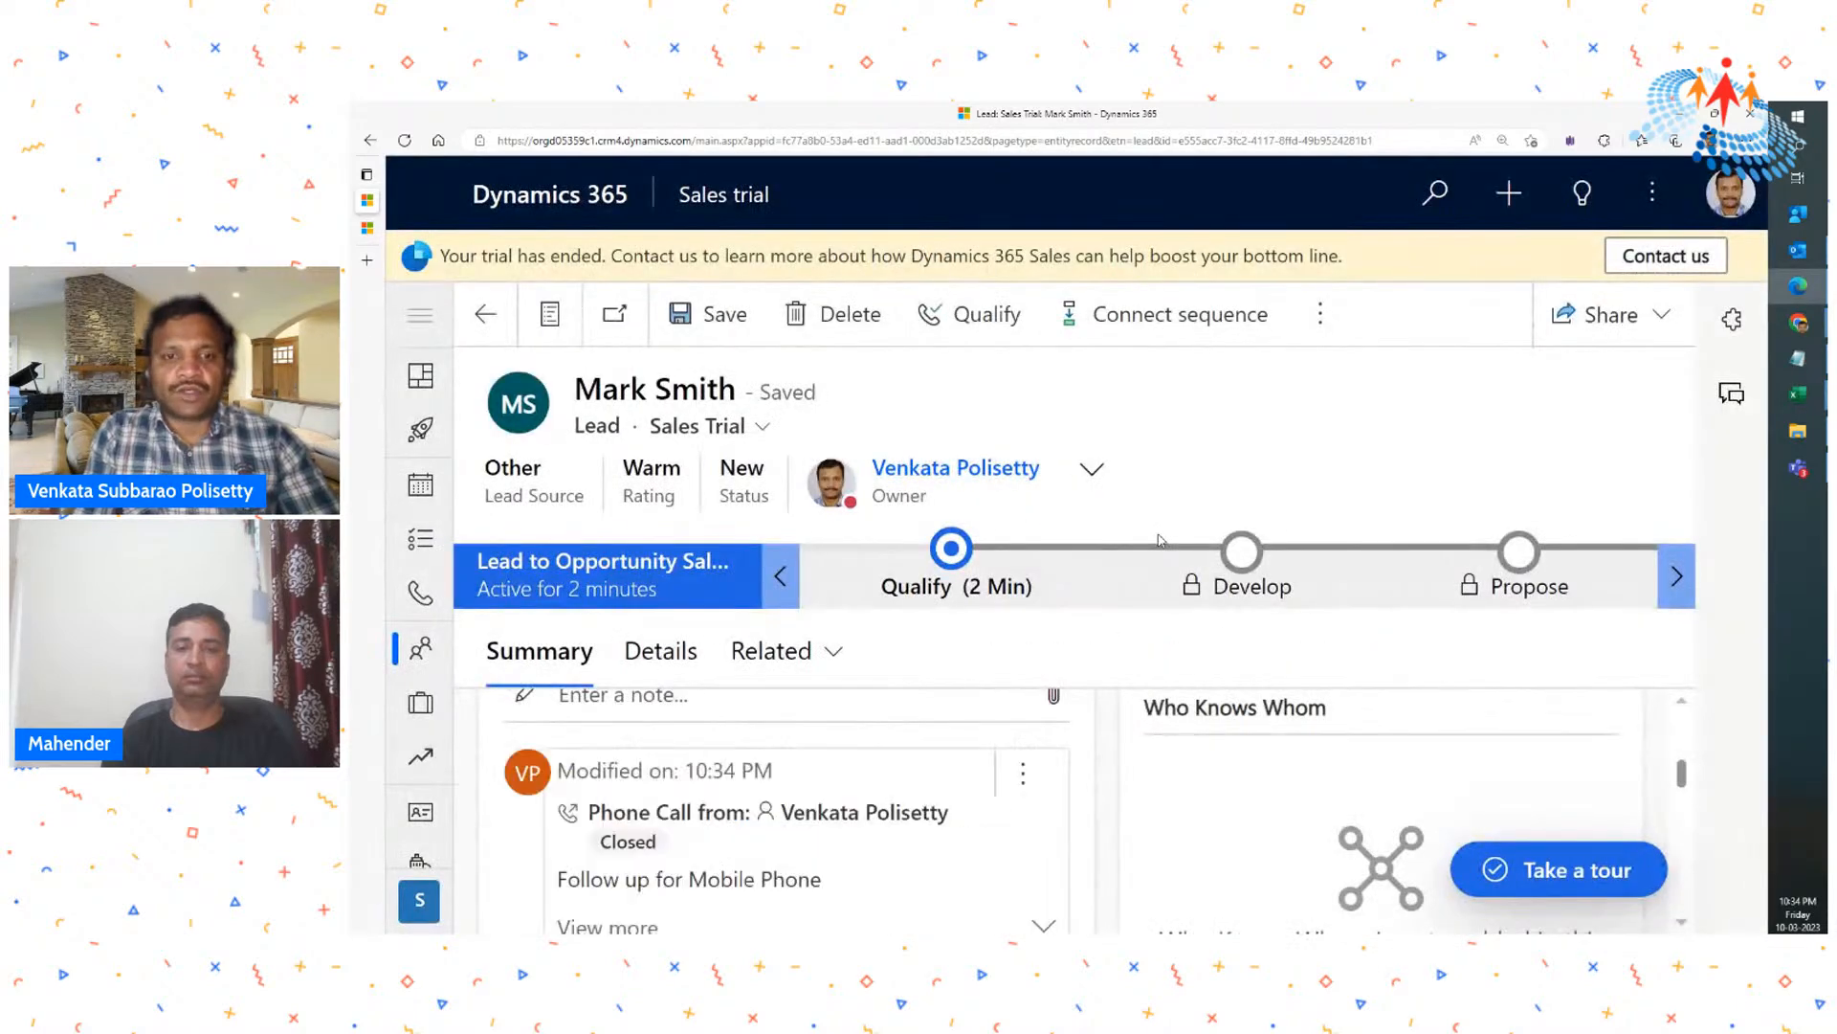
- Qualify the lead to convert it into an opportunity
{"action": "key", "text": "ctrl+minus"}
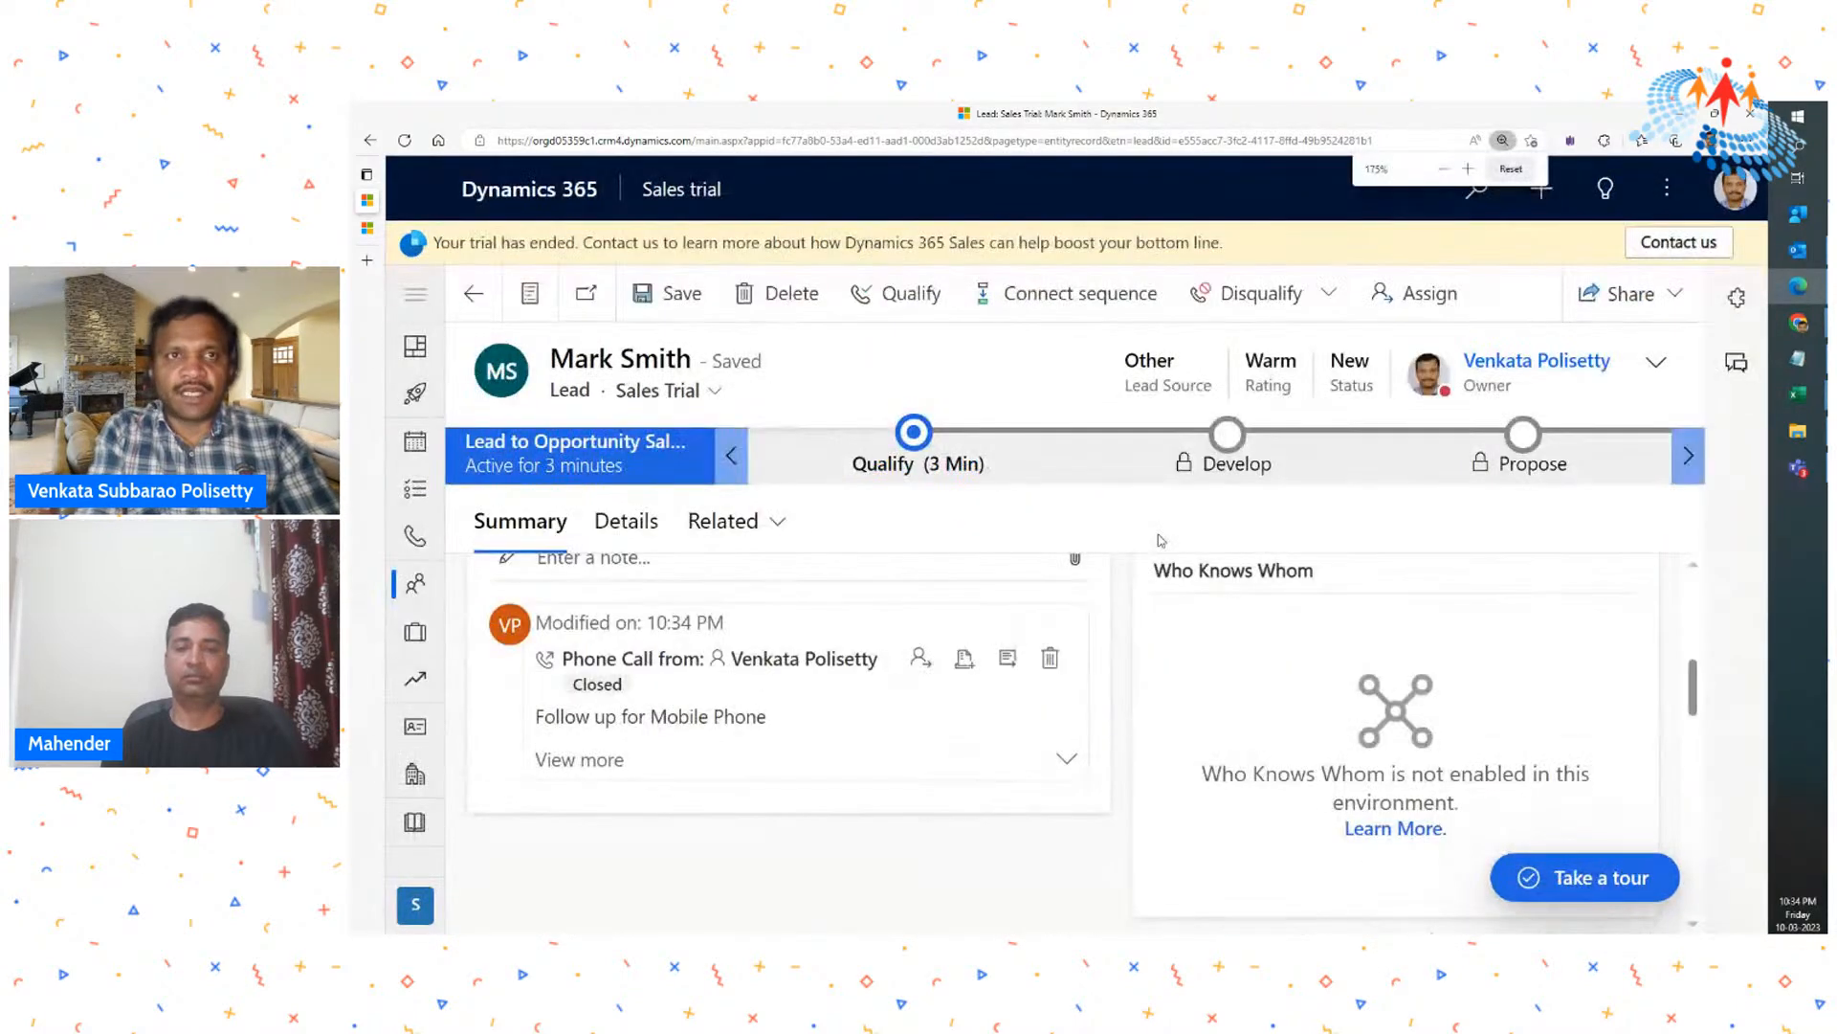
{"action": "key", "text": "ctrl+minus"}
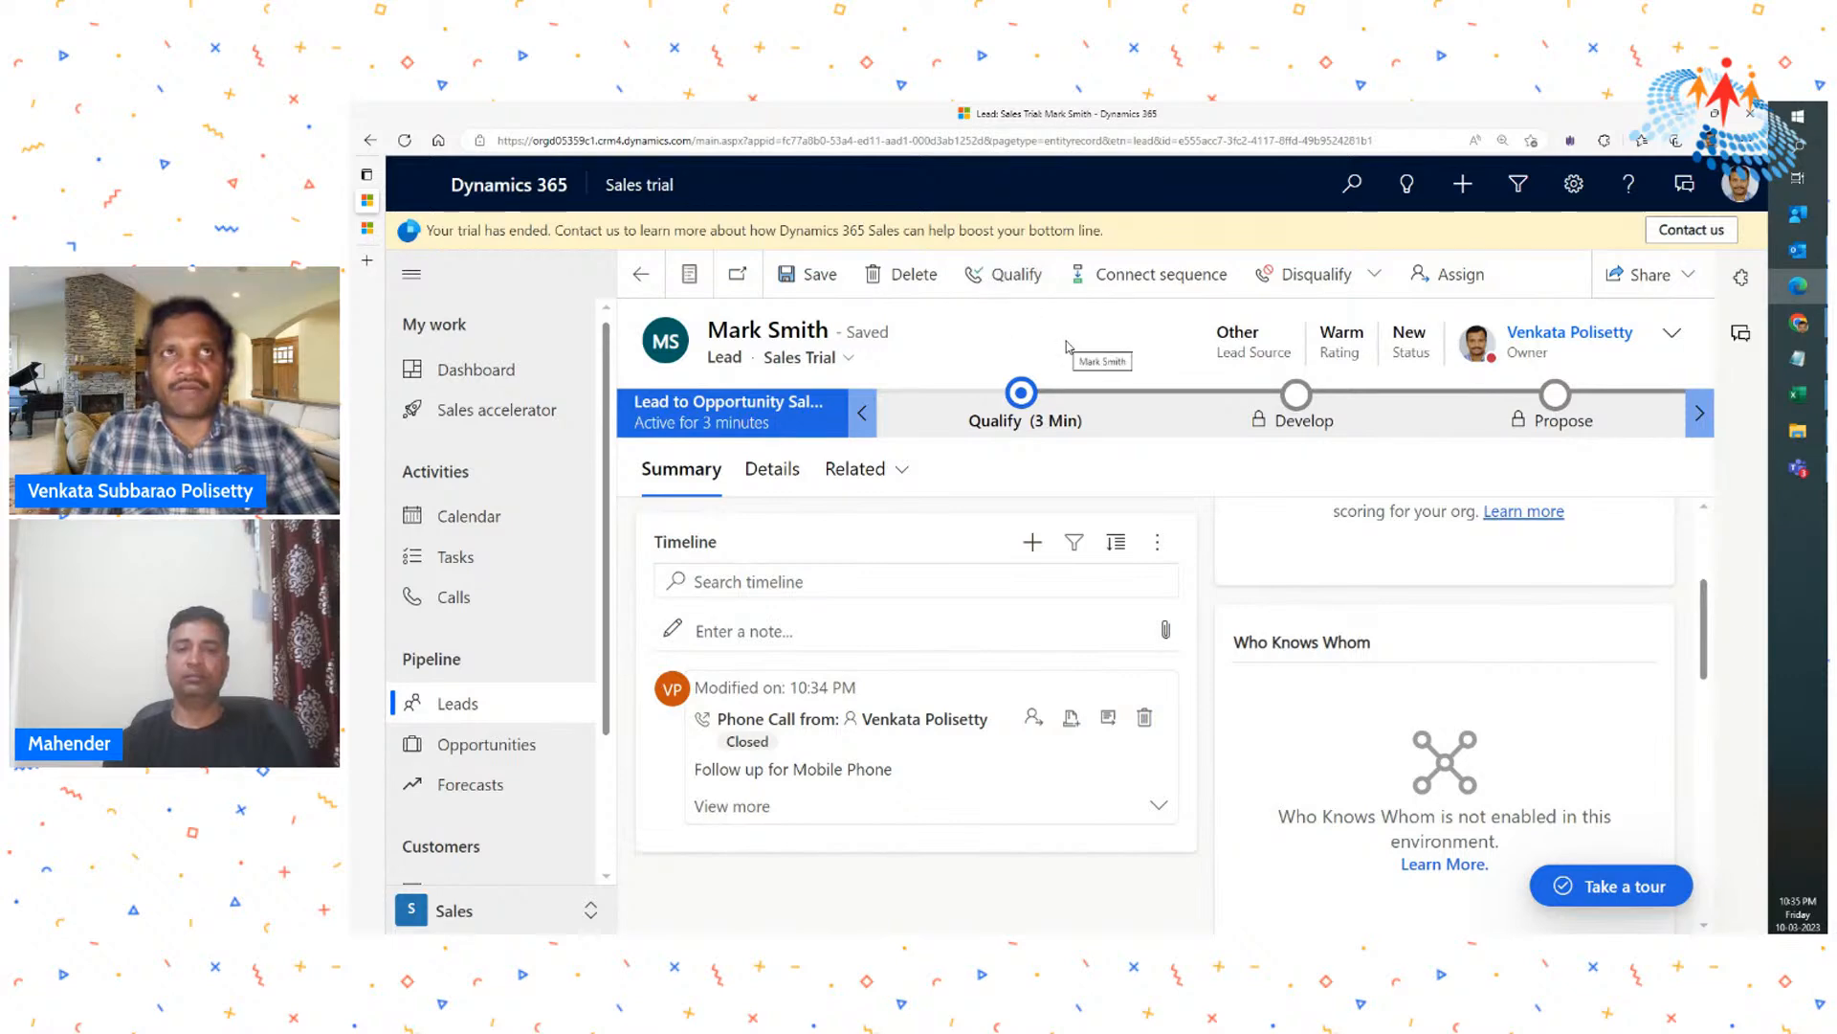
{"action": "left_click", "coordinate": [1016, 281]}
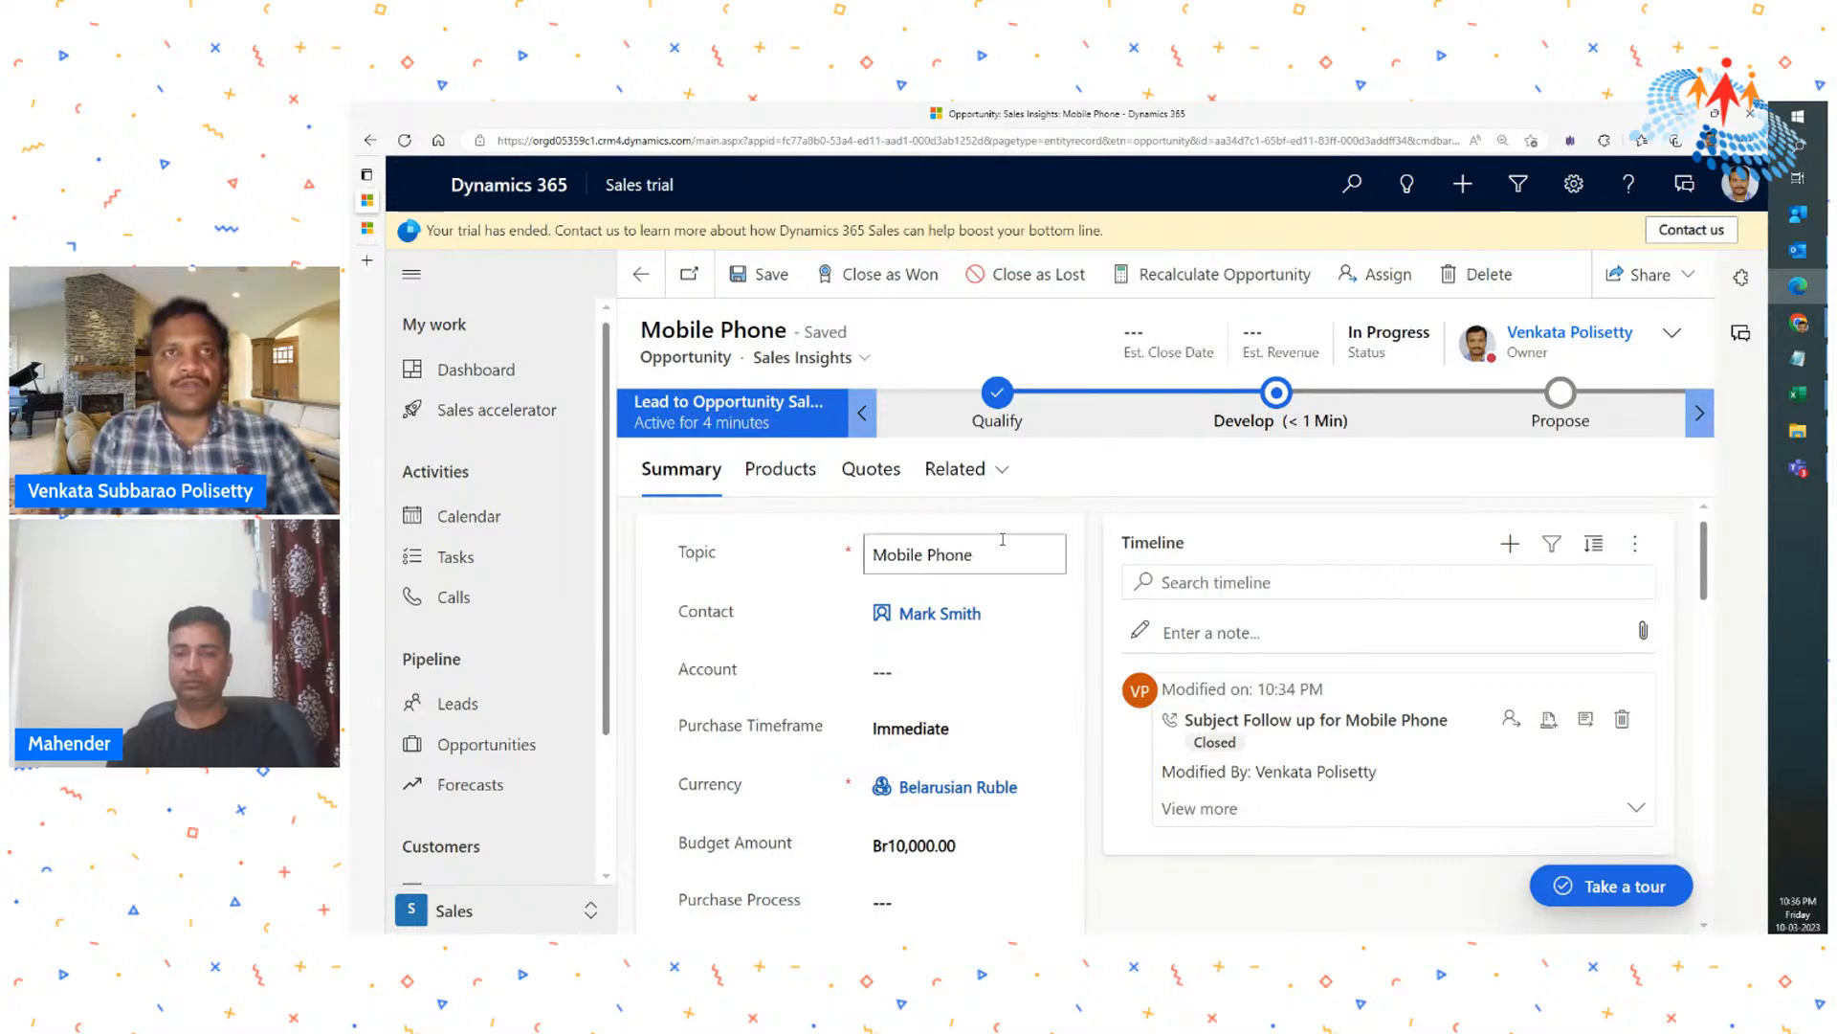
- Examine the Mobile Phone opportunity's summary, including topic, contact, purchase timeframe, currency, budget amount and timeline
{"action": "scroll", "coordinate": [966, 560], "scroll_direction": "down", "scroll_amount": 1}
{"action": "scroll", "coordinate": [962, 593], "scroll_direction": "up", "scroll_amount": 1}
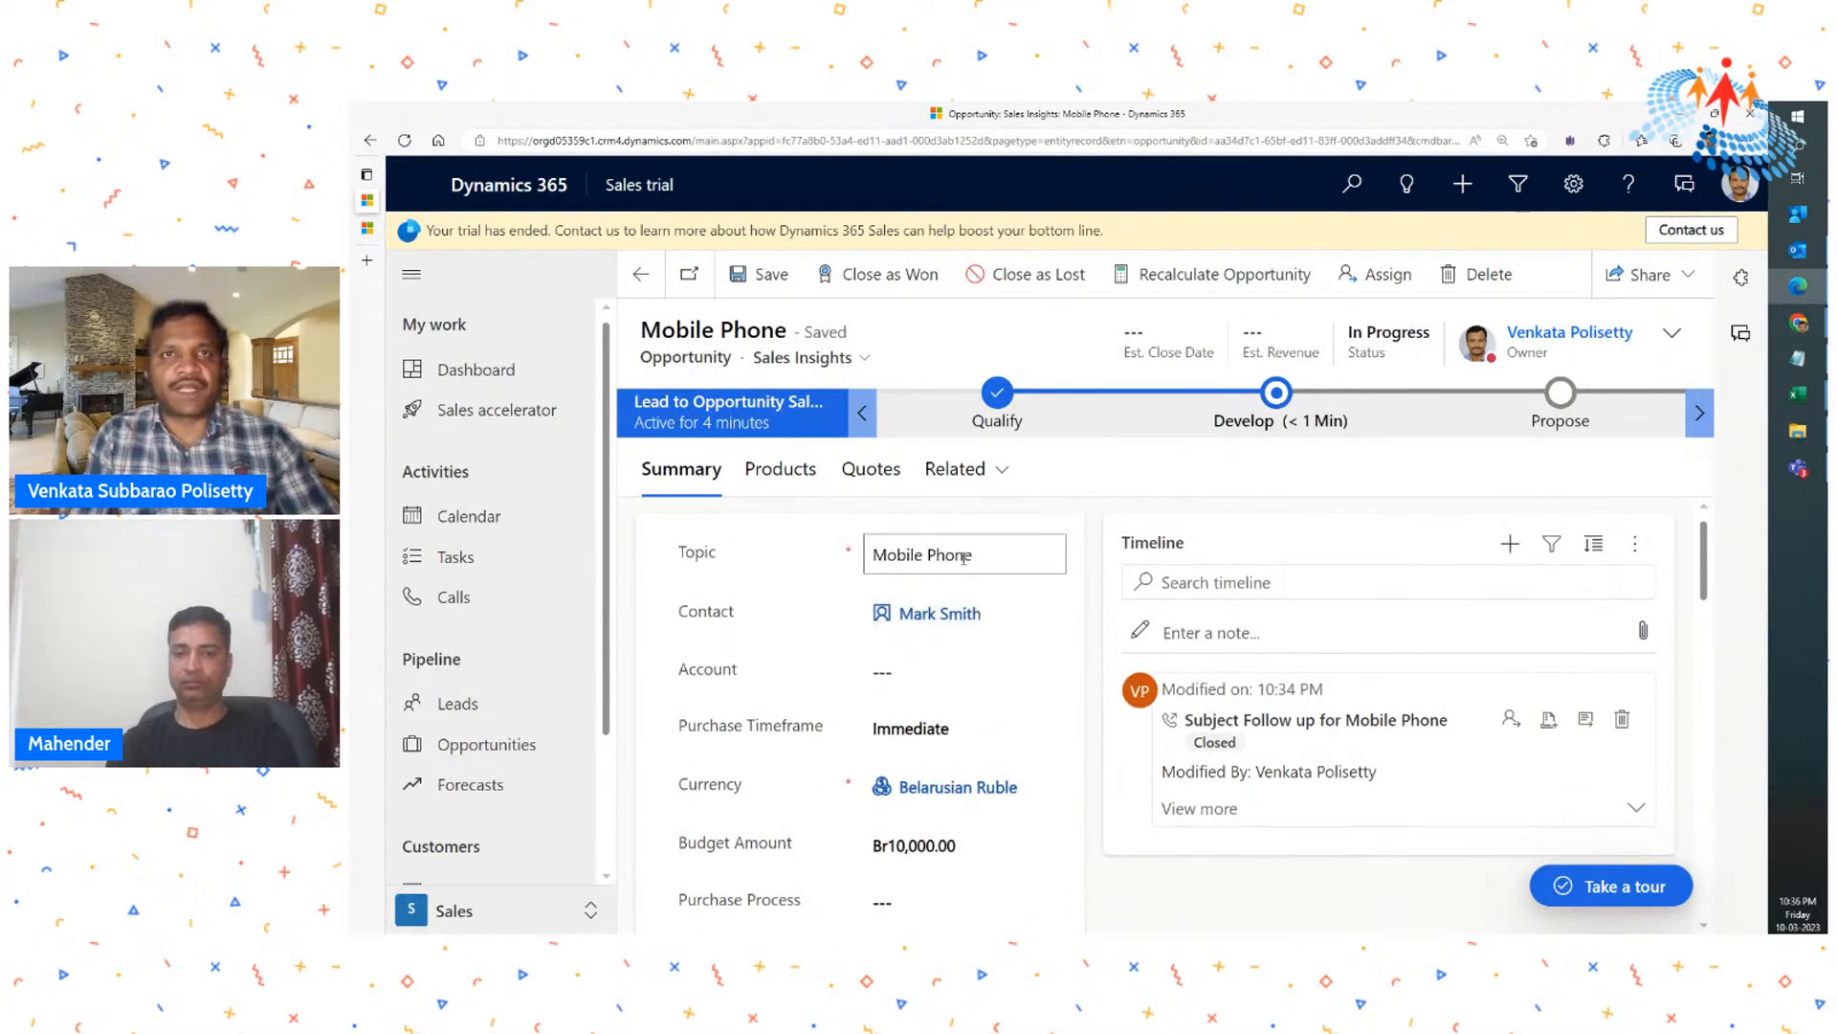
{"action": "scroll", "coordinate": [880, 564], "scroll_direction": "down", "scroll_amount": 1}
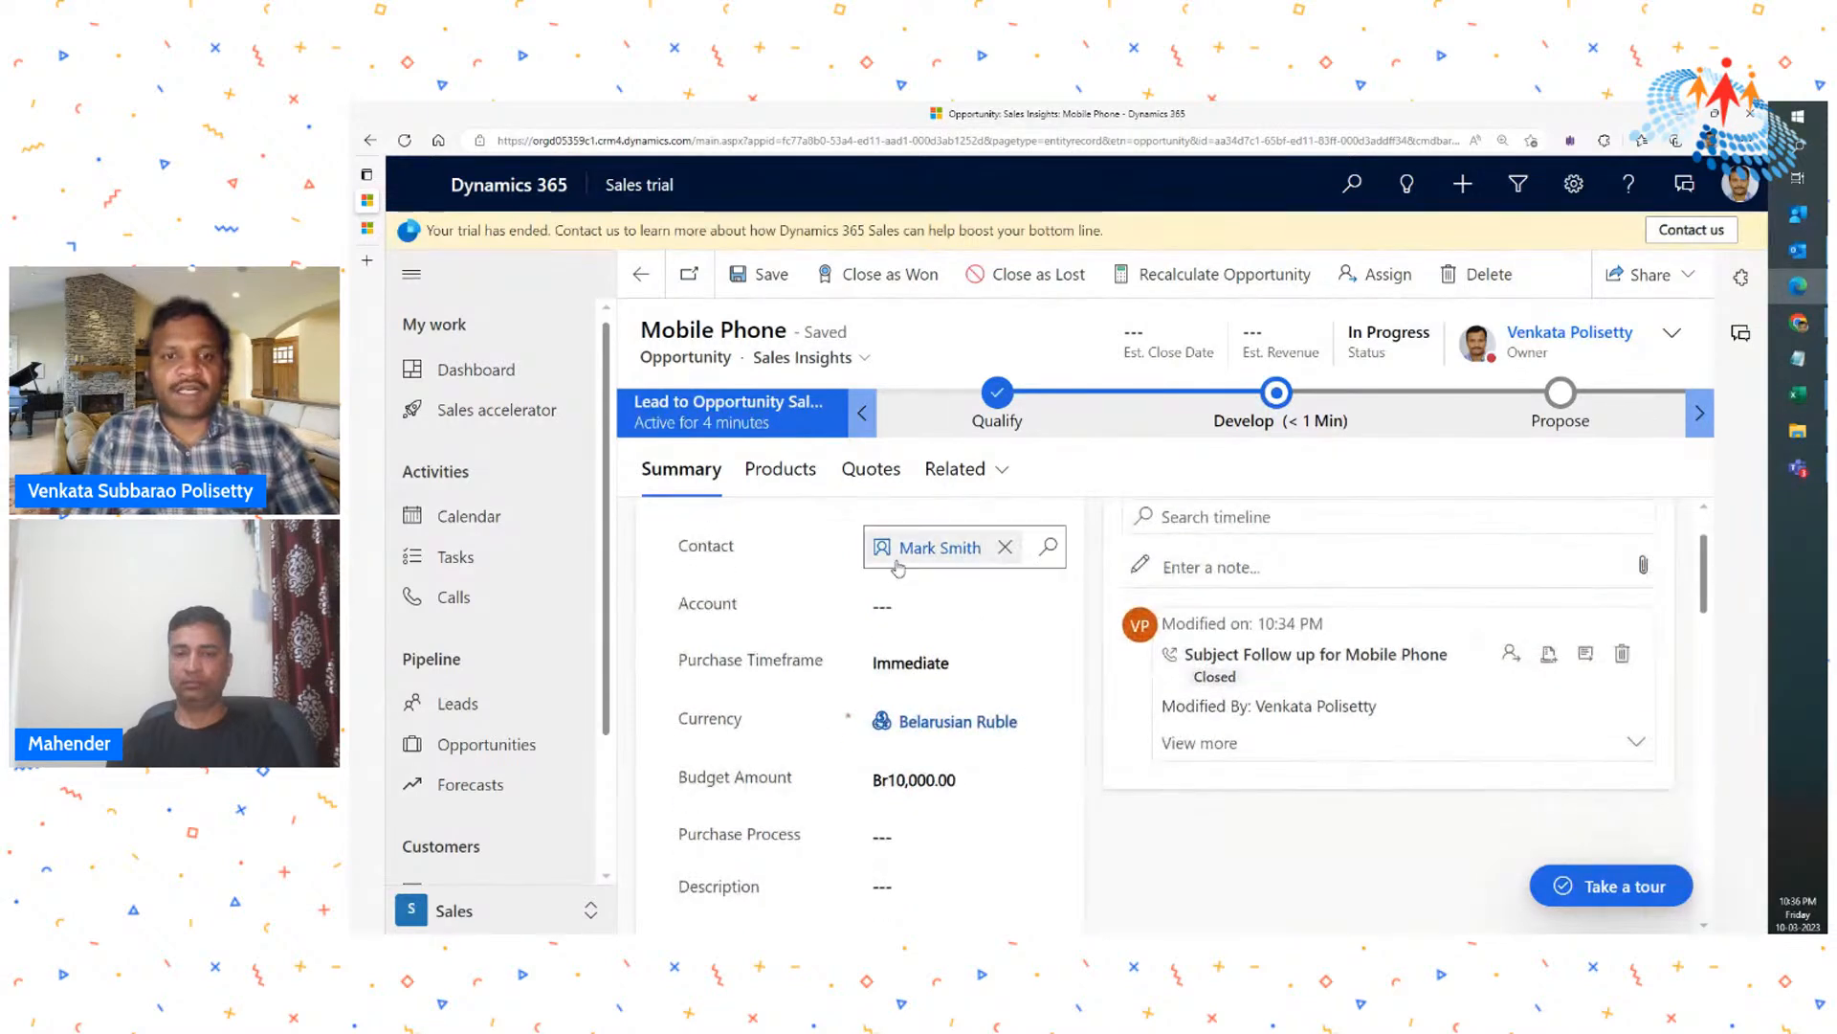
{"action": "mouse_move", "coordinate": [898, 568]}
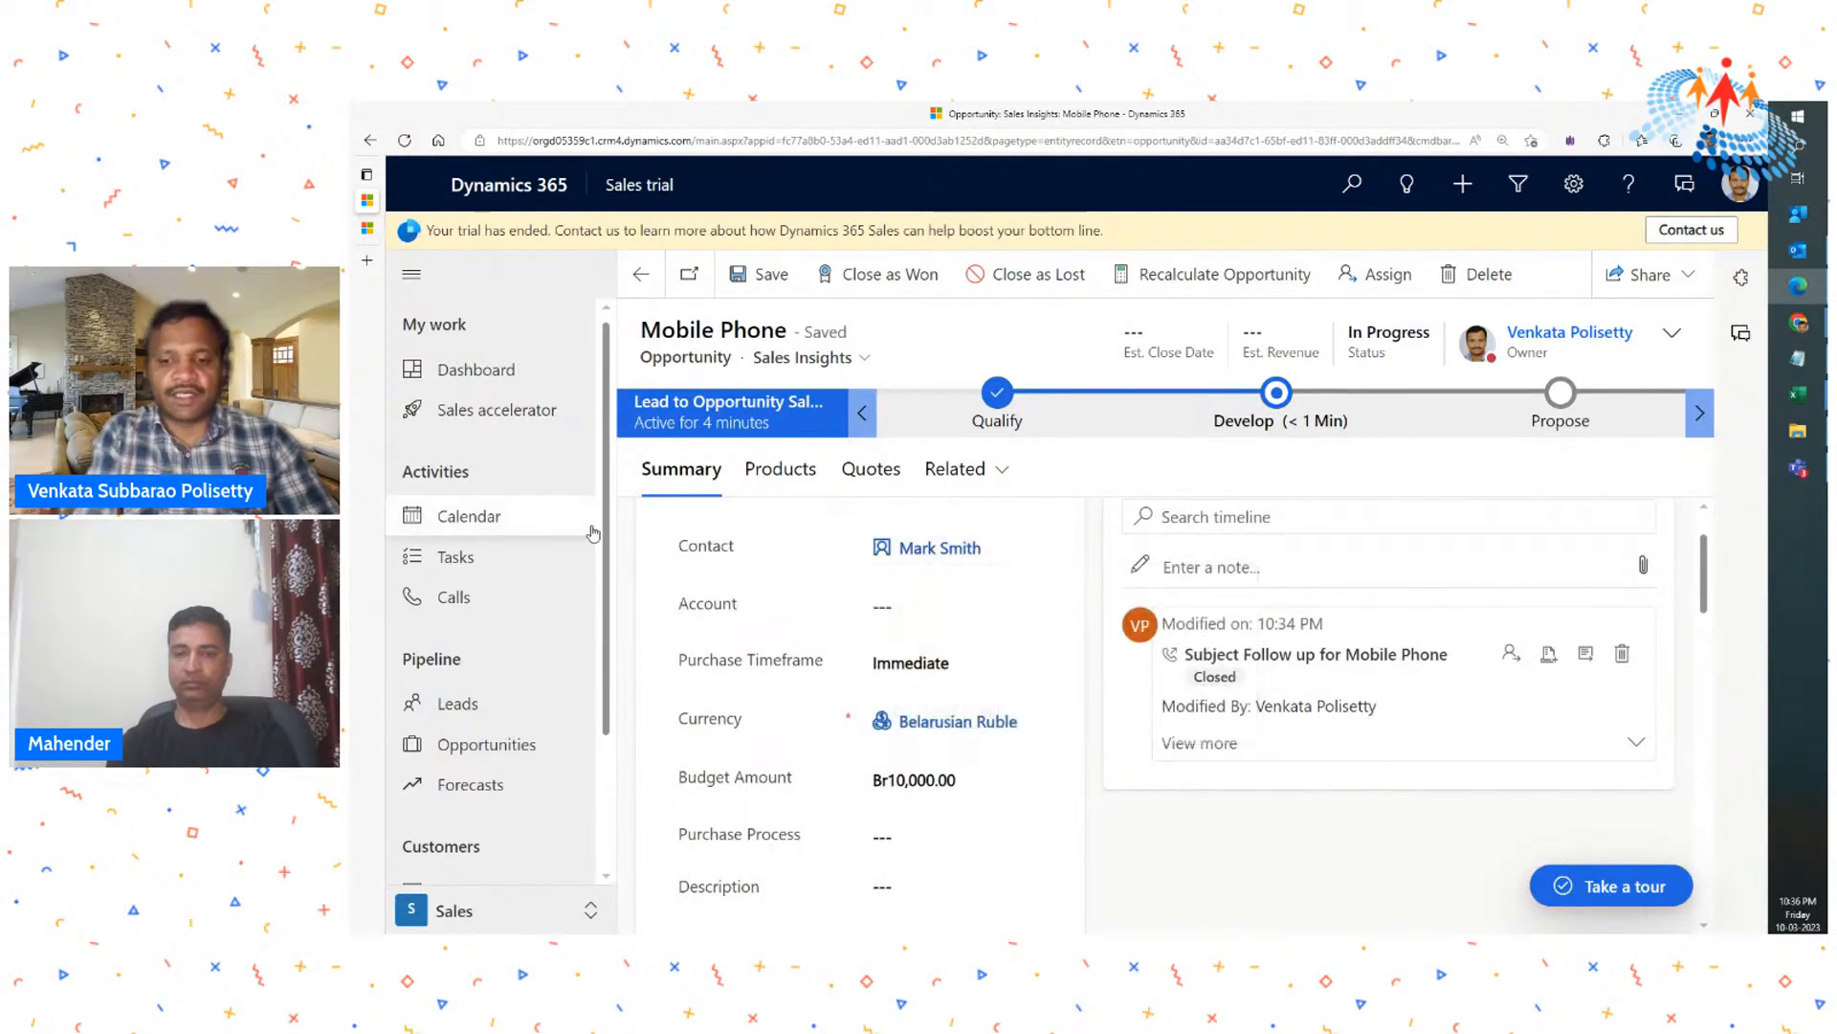
{"action": "key", "text": "ctrl+plus"}
{"action": "scroll", "coordinate": [660, 651], "scroll_direction": "down", "scroll_amount": 1}
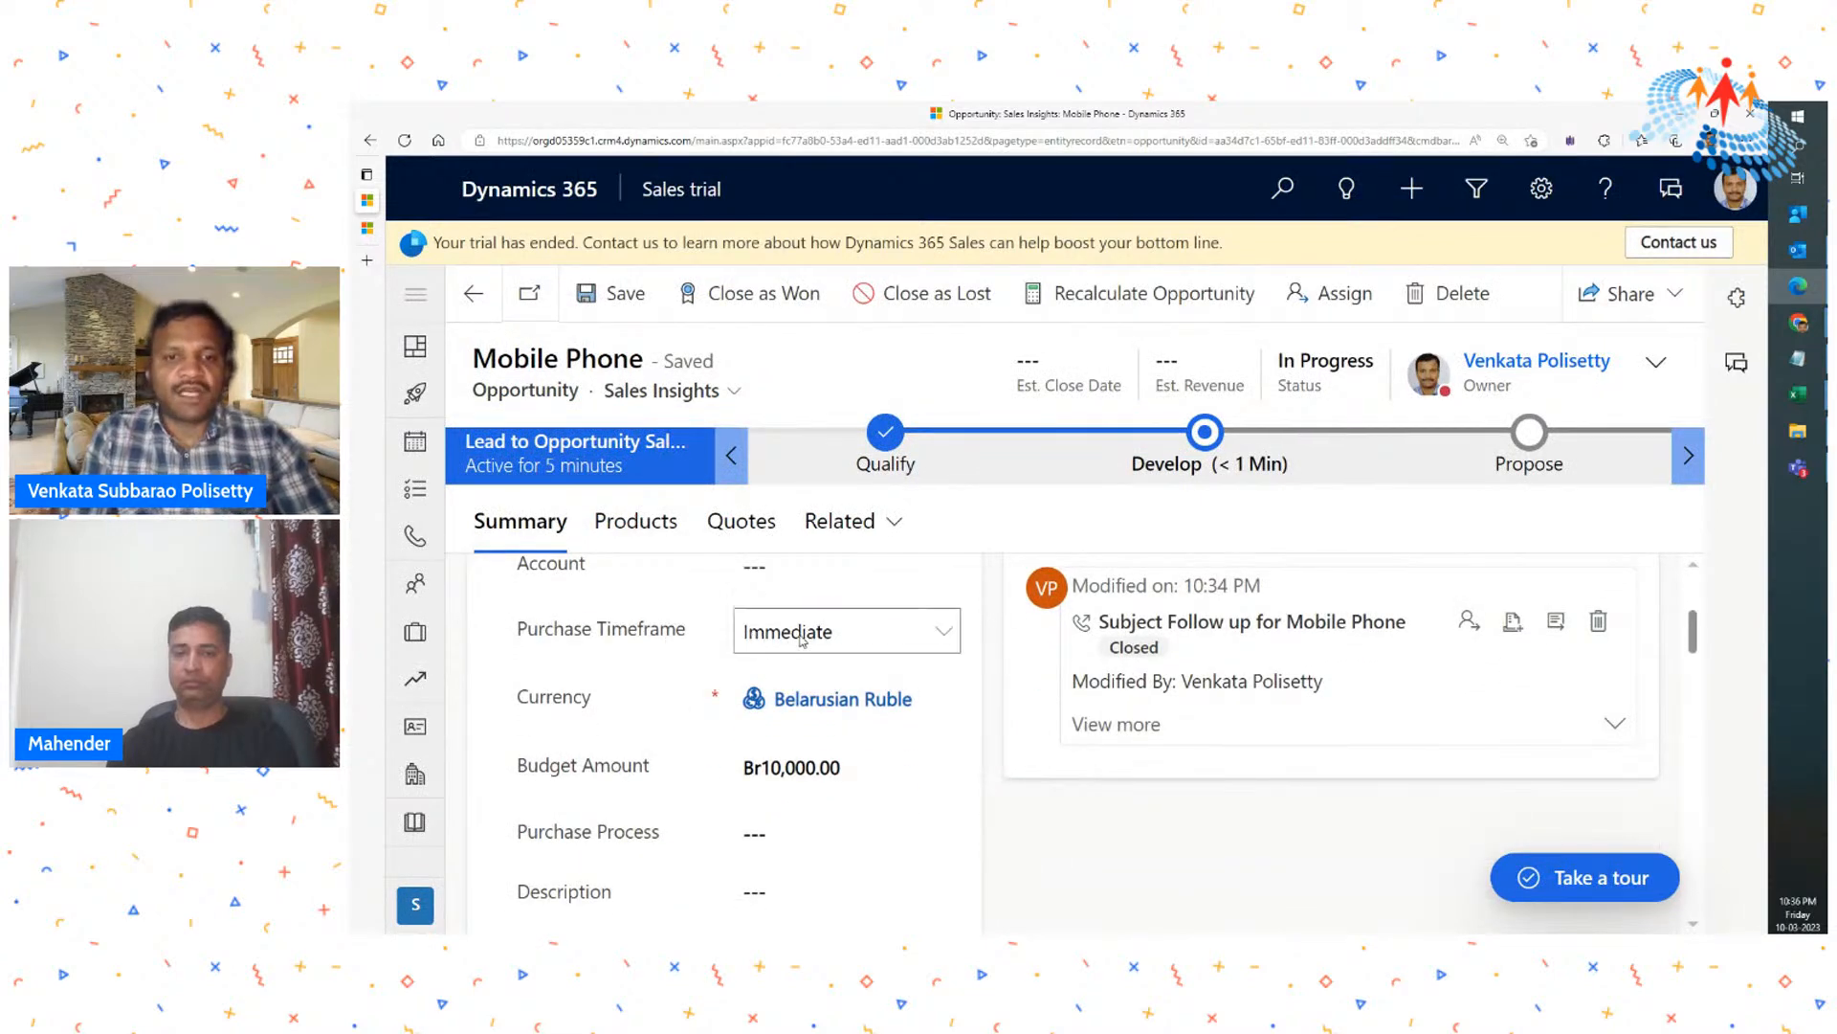
{"action": "scroll", "coordinate": [667, 656], "scroll_direction": "down", "scroll_amount": 1}
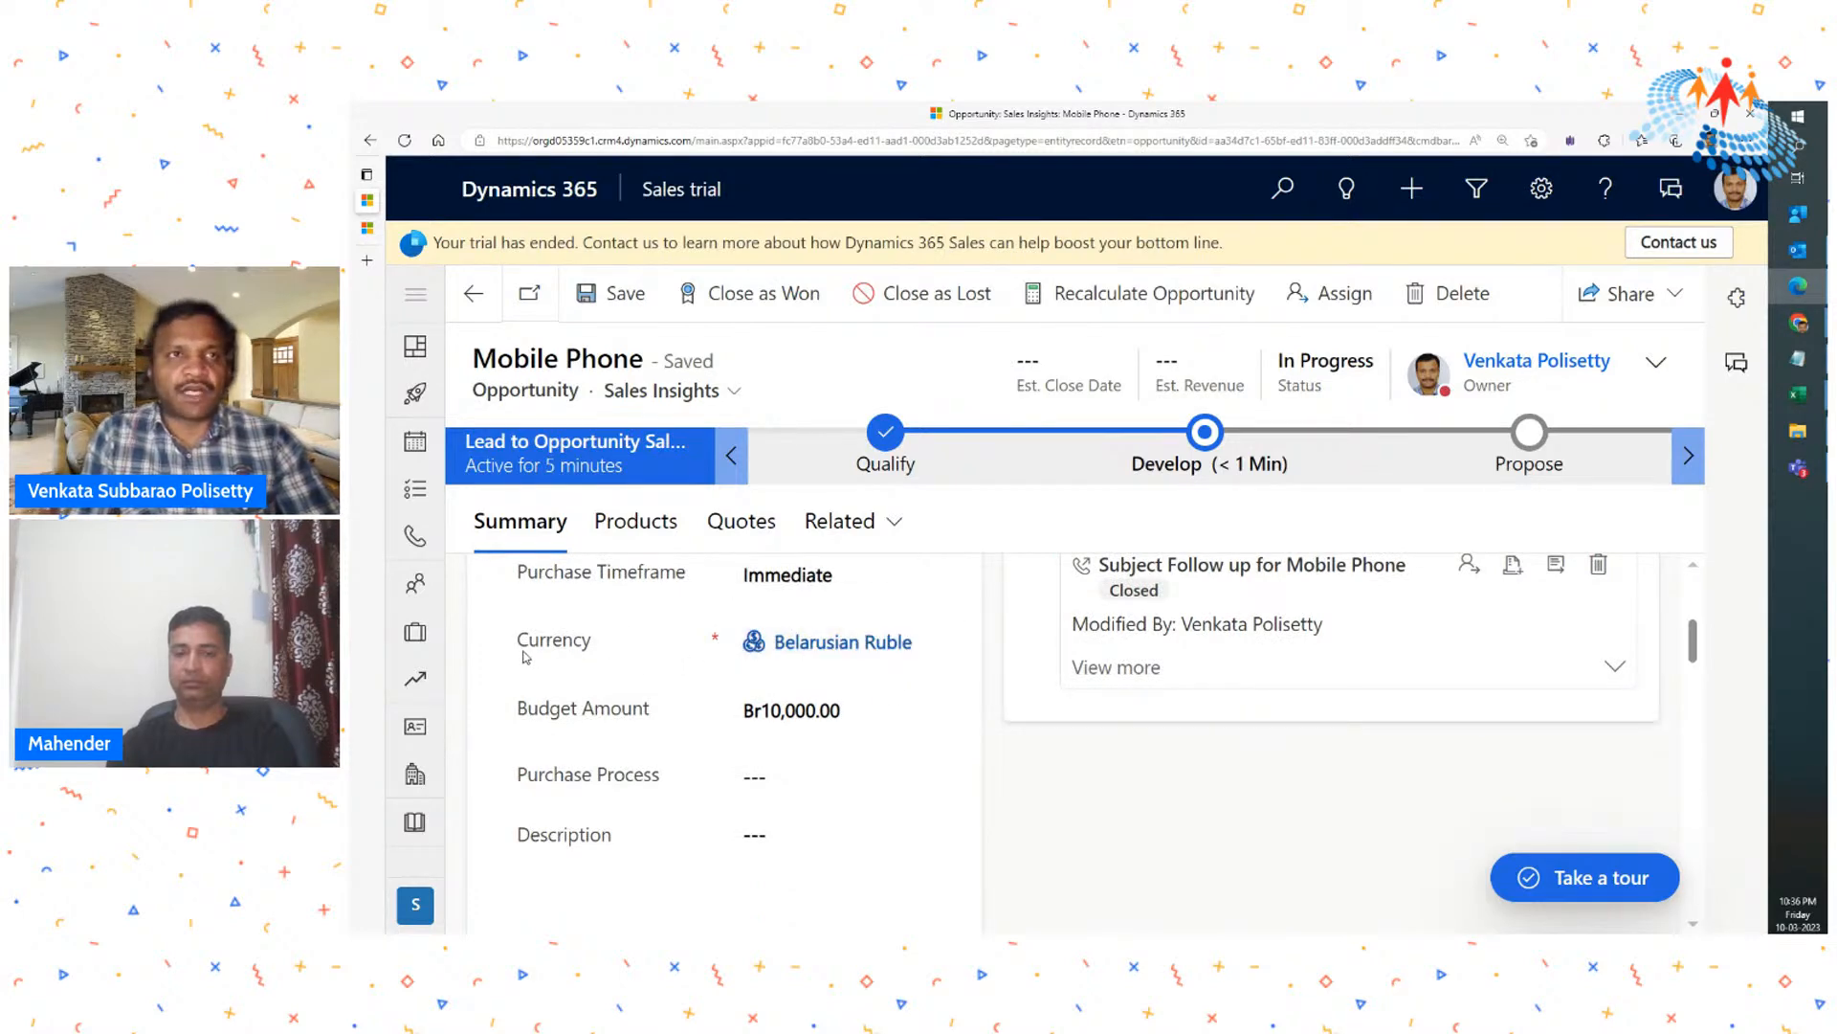
{"action": "scroll", "coordinate": [620, 662], "scroll_direction": "down", "scroll_amount": 1}
{"action": "scroll", "coordinate": [620, 662], "scroll_direction": "down", "scroll_amount": 3}
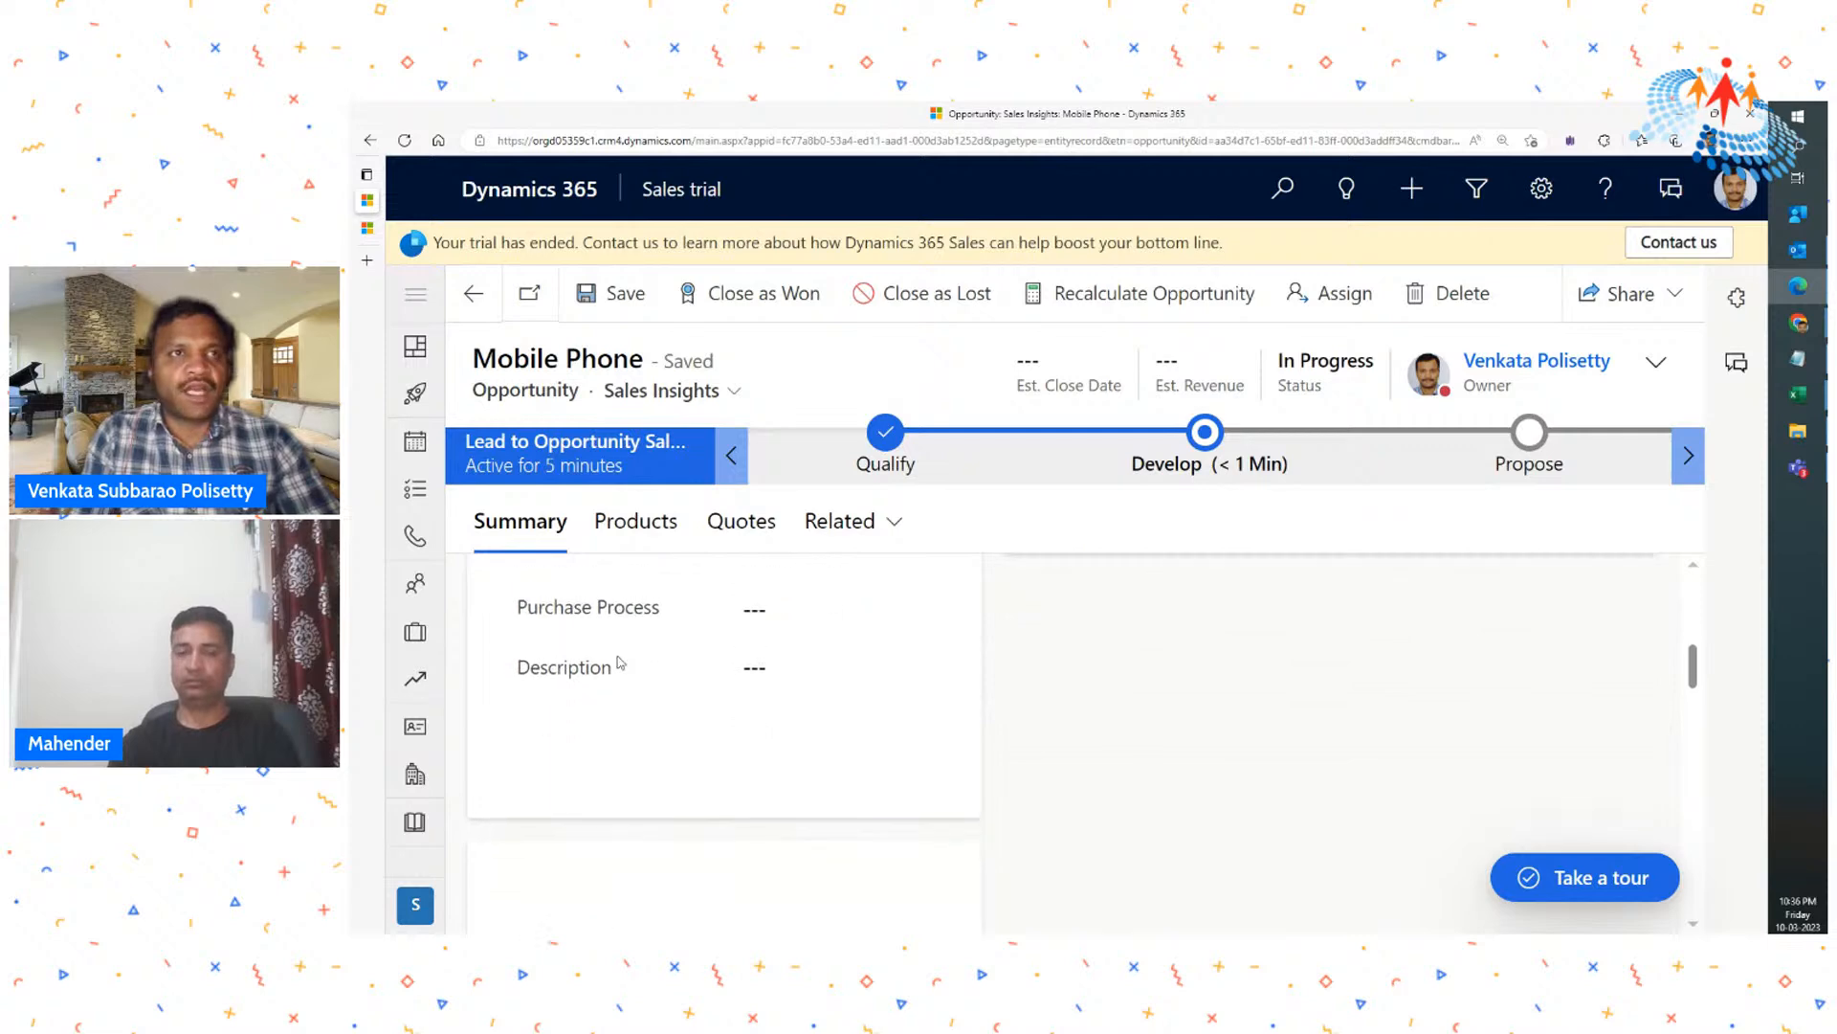
{"action": "scroll", "coordinate": [603, 660], "scroll_direction": "up", "scroll_amount": 2}
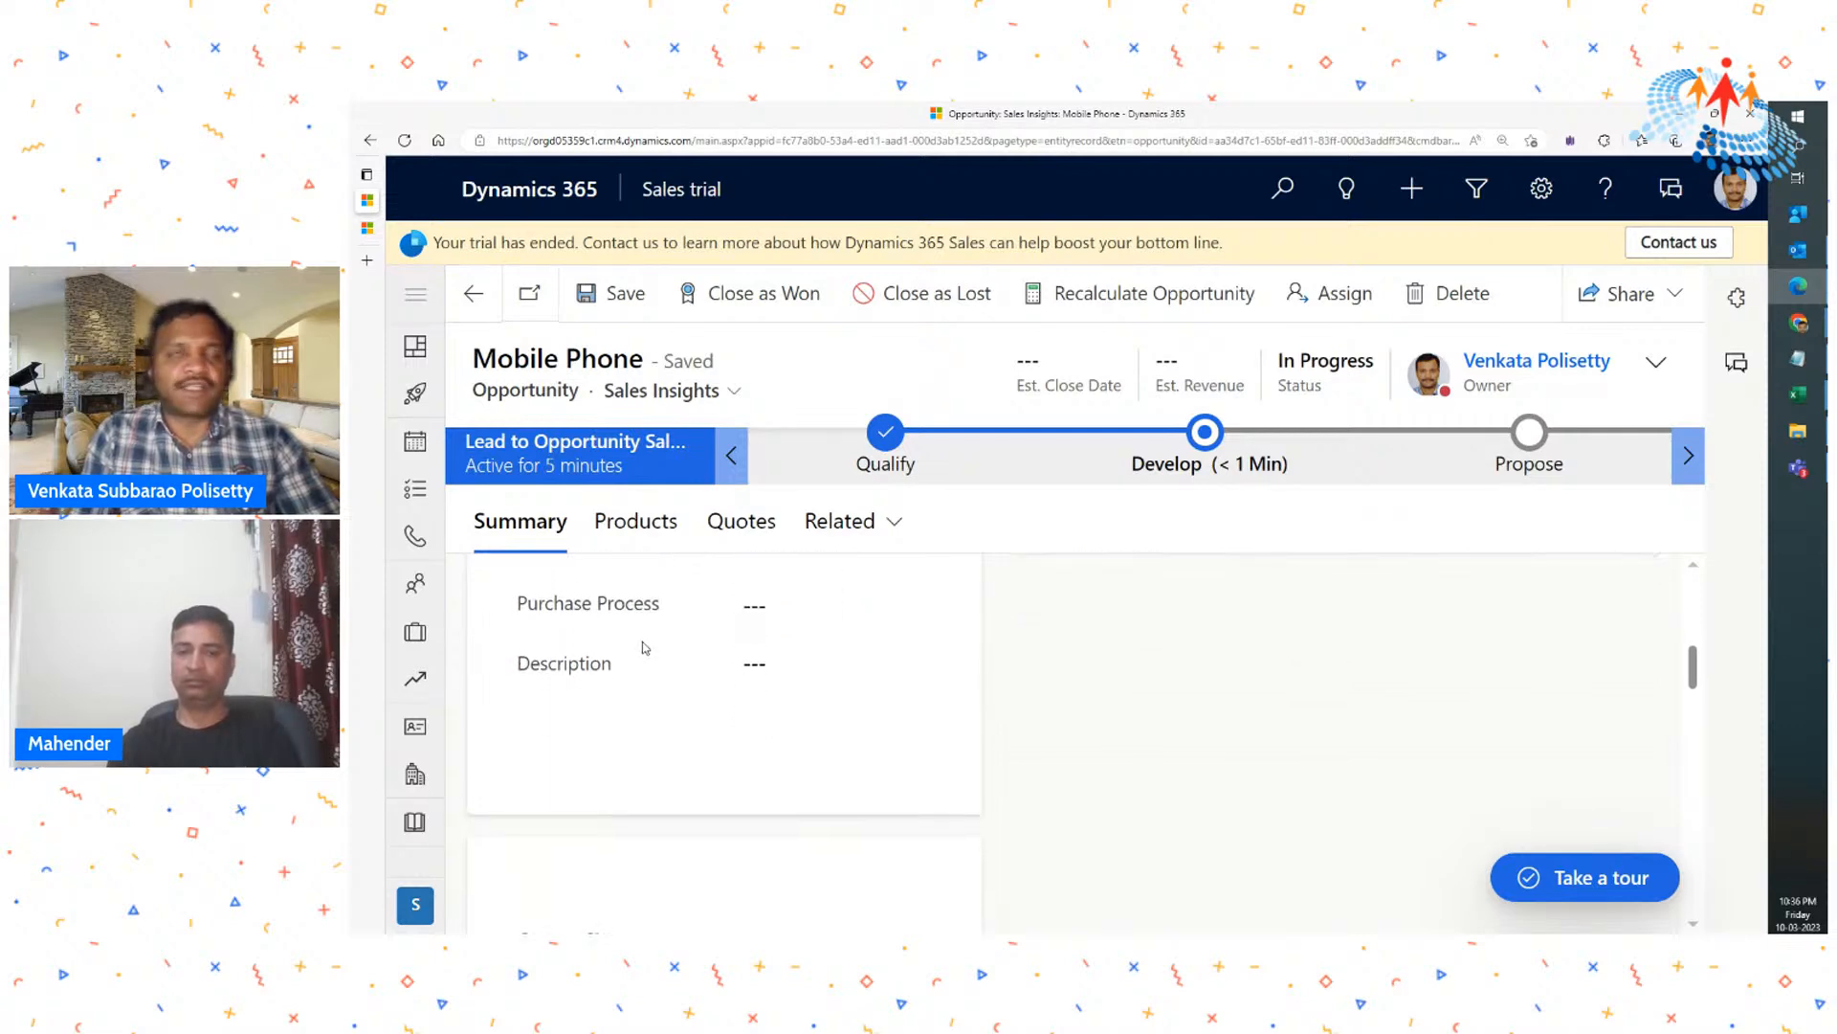
- Look over the opportunity's products and quotes sections and return to its summary
{"action": "left_click", "coordinate": [636, 525]}
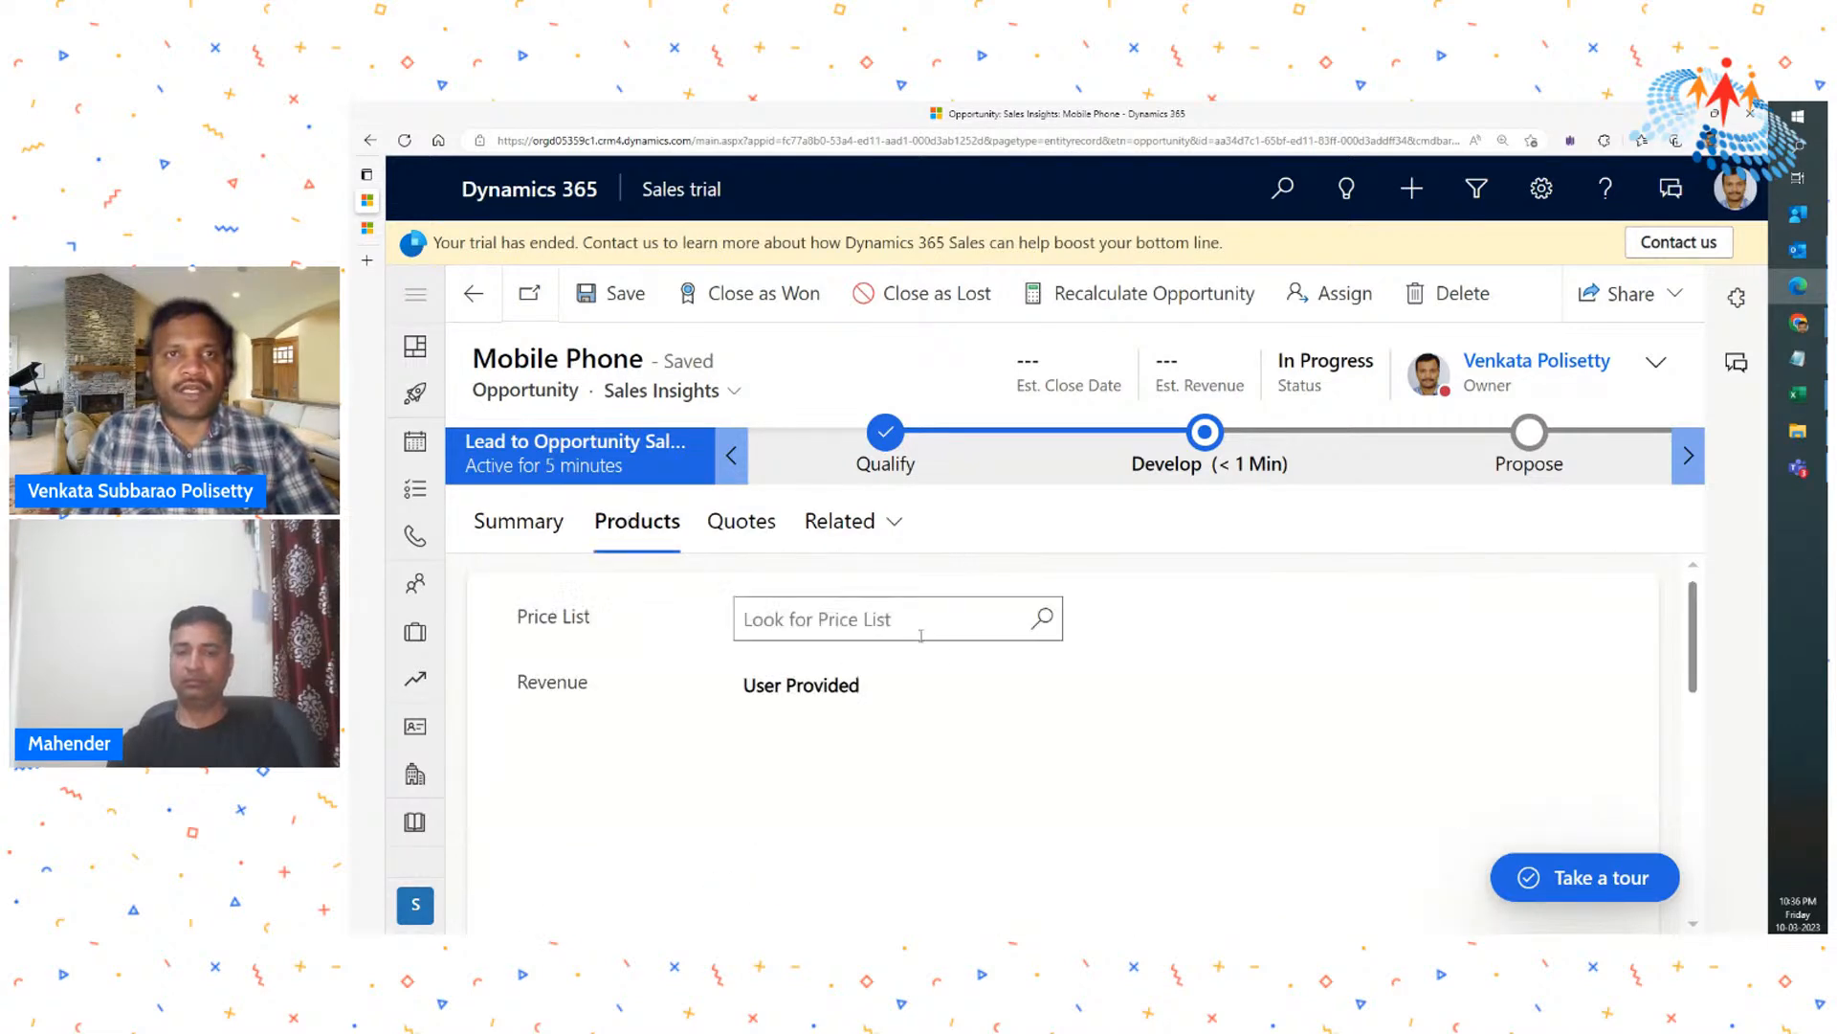
{"action": "scroll", "coordinate": [1053, 722], "scroll_direction": "down", "scroll_amount": 2}
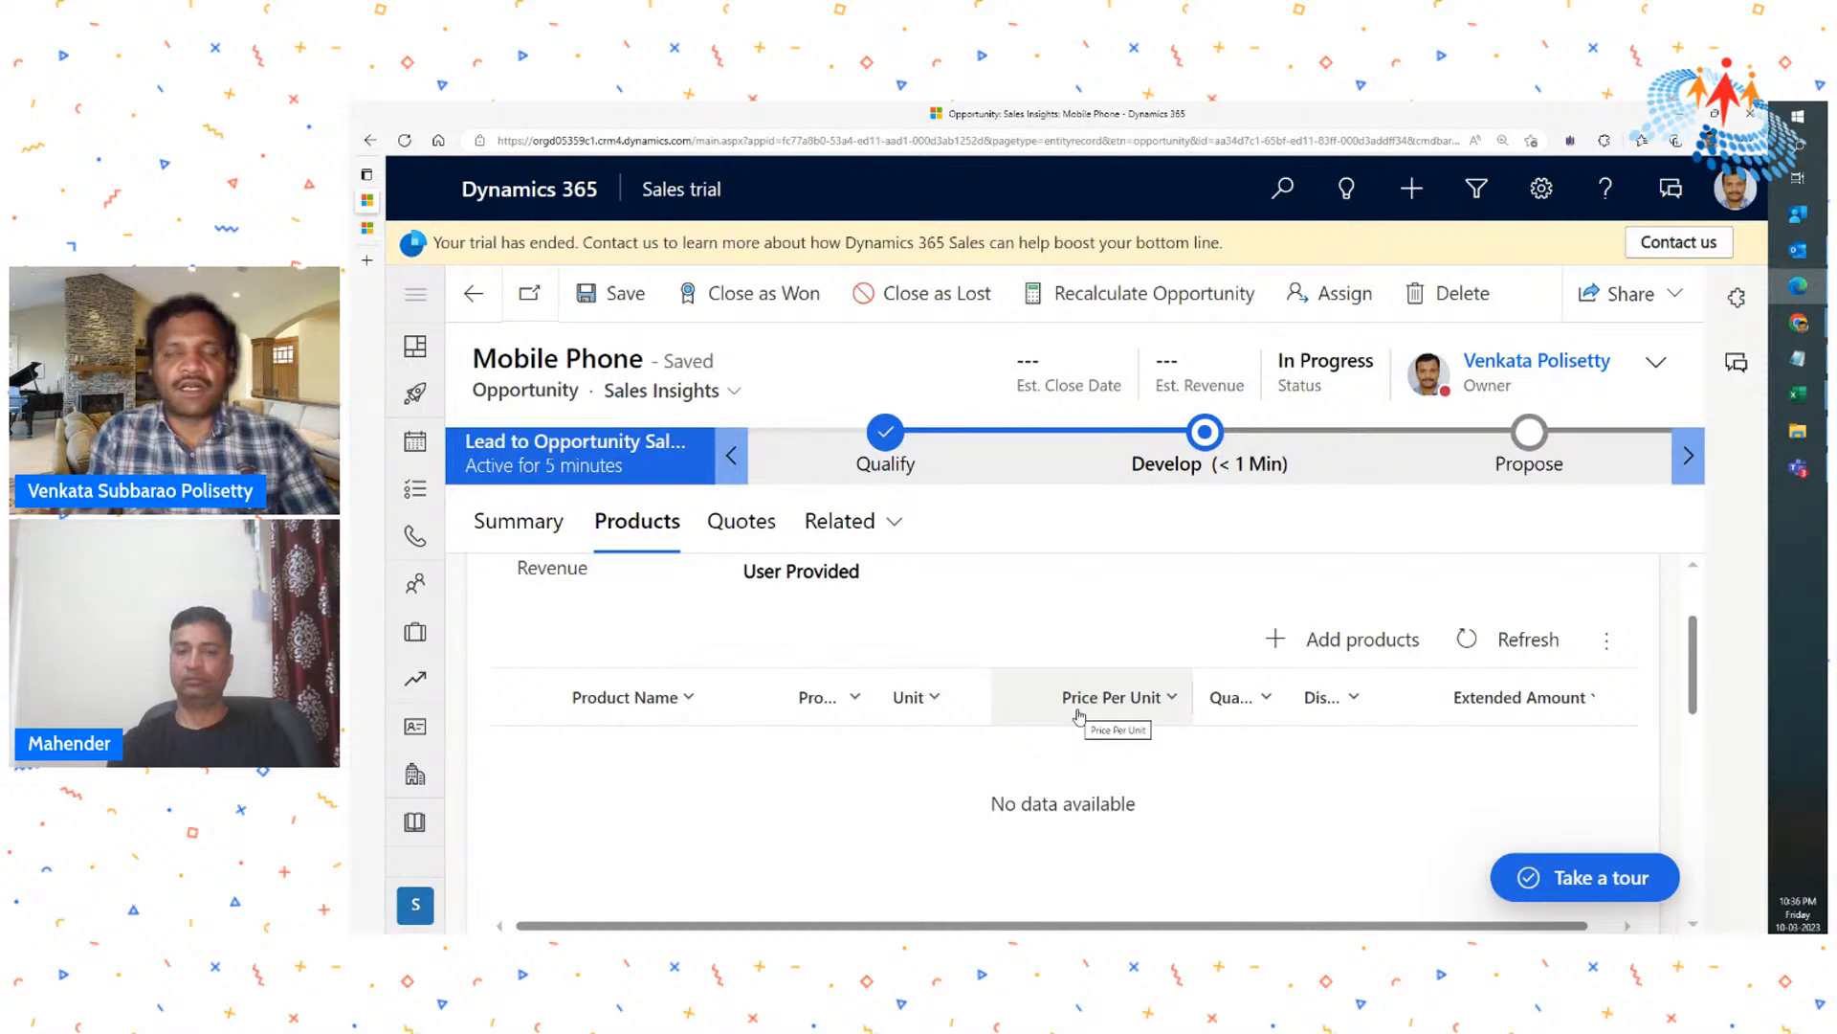
{"action": "left_click", "coordinate": [727, 522]}
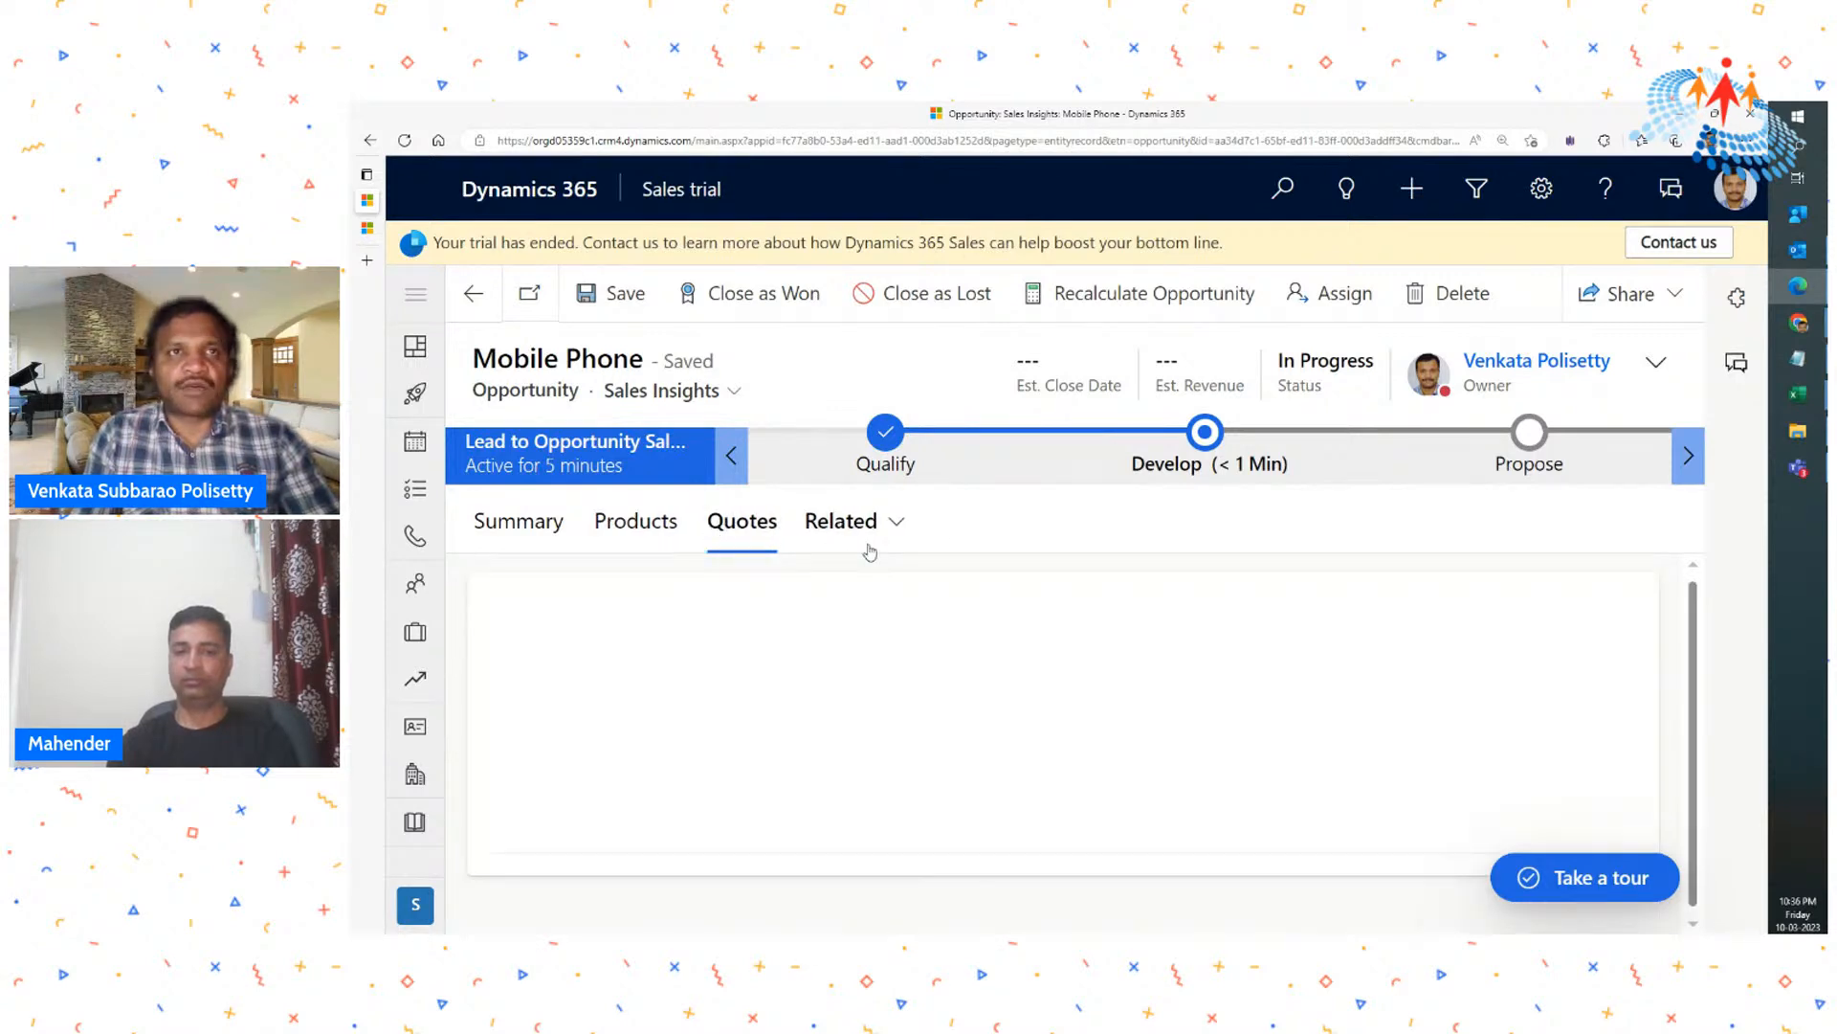
{"action": "left_click", "coordinate": [640, 531]}
{"action": "left_click", "coordinate": [536, 522]}
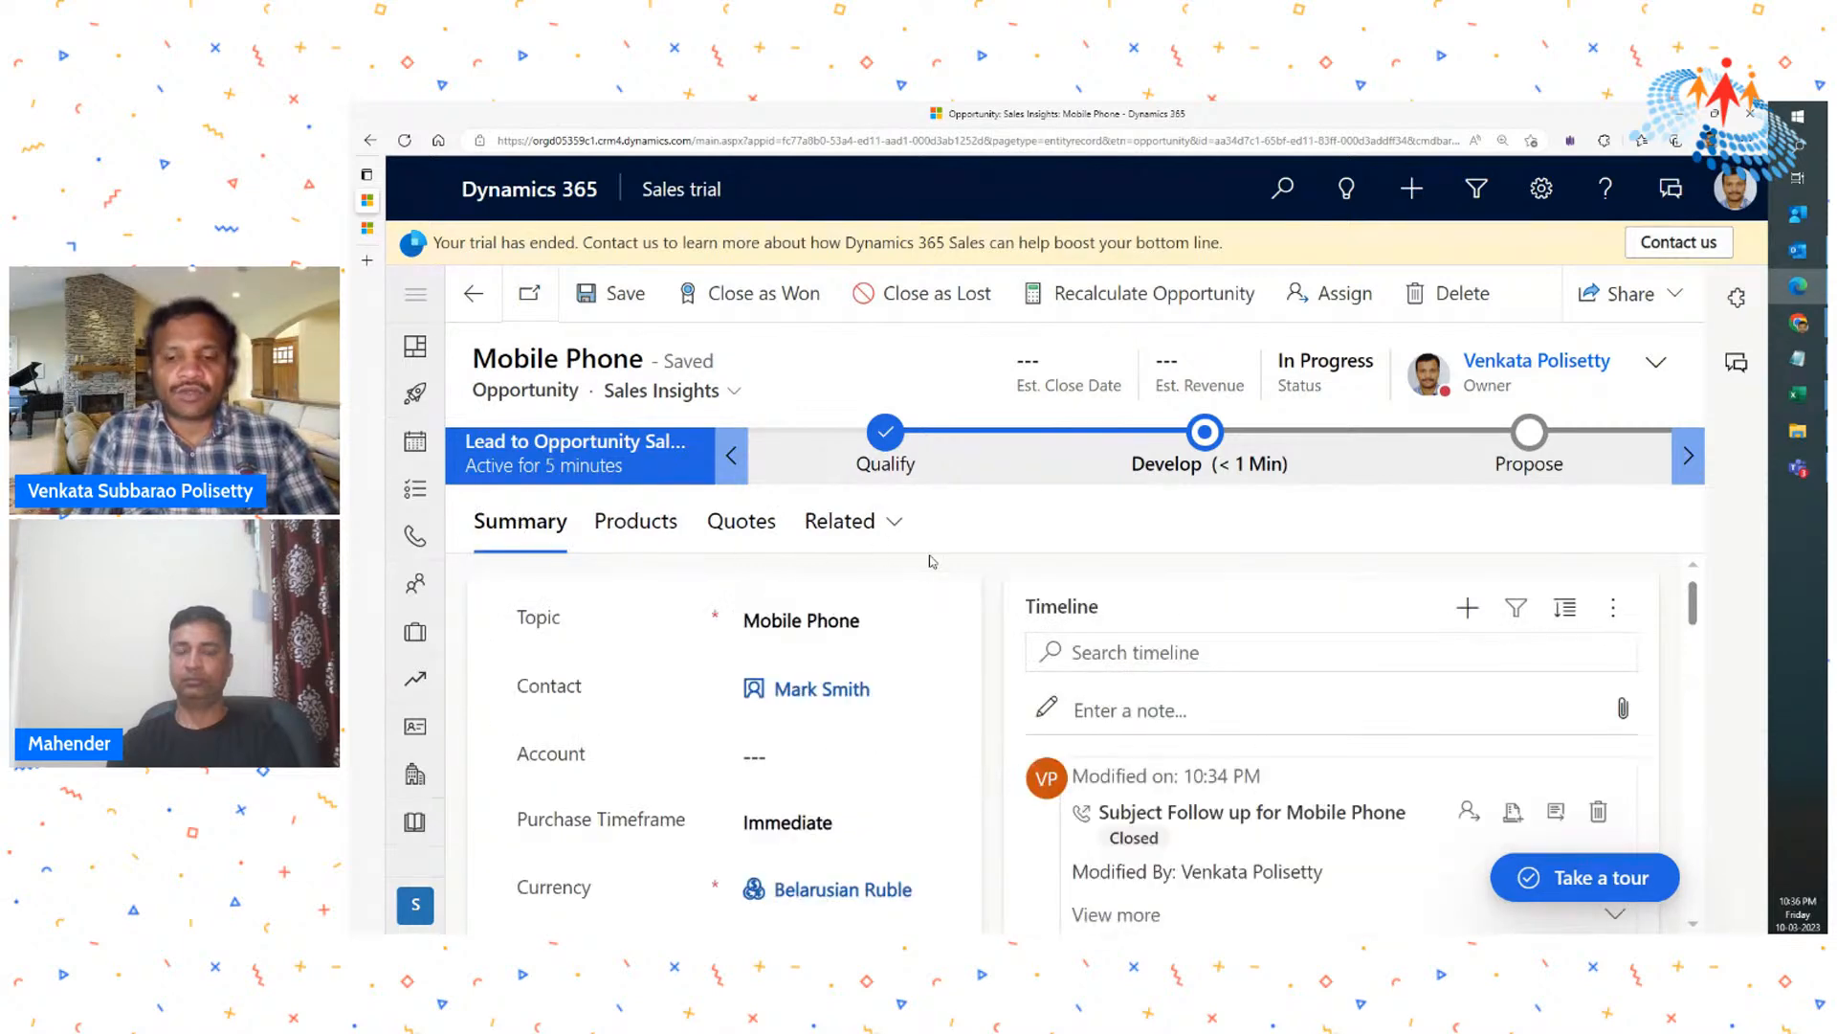
{"action": "key", "text": "ctrl+minus"}
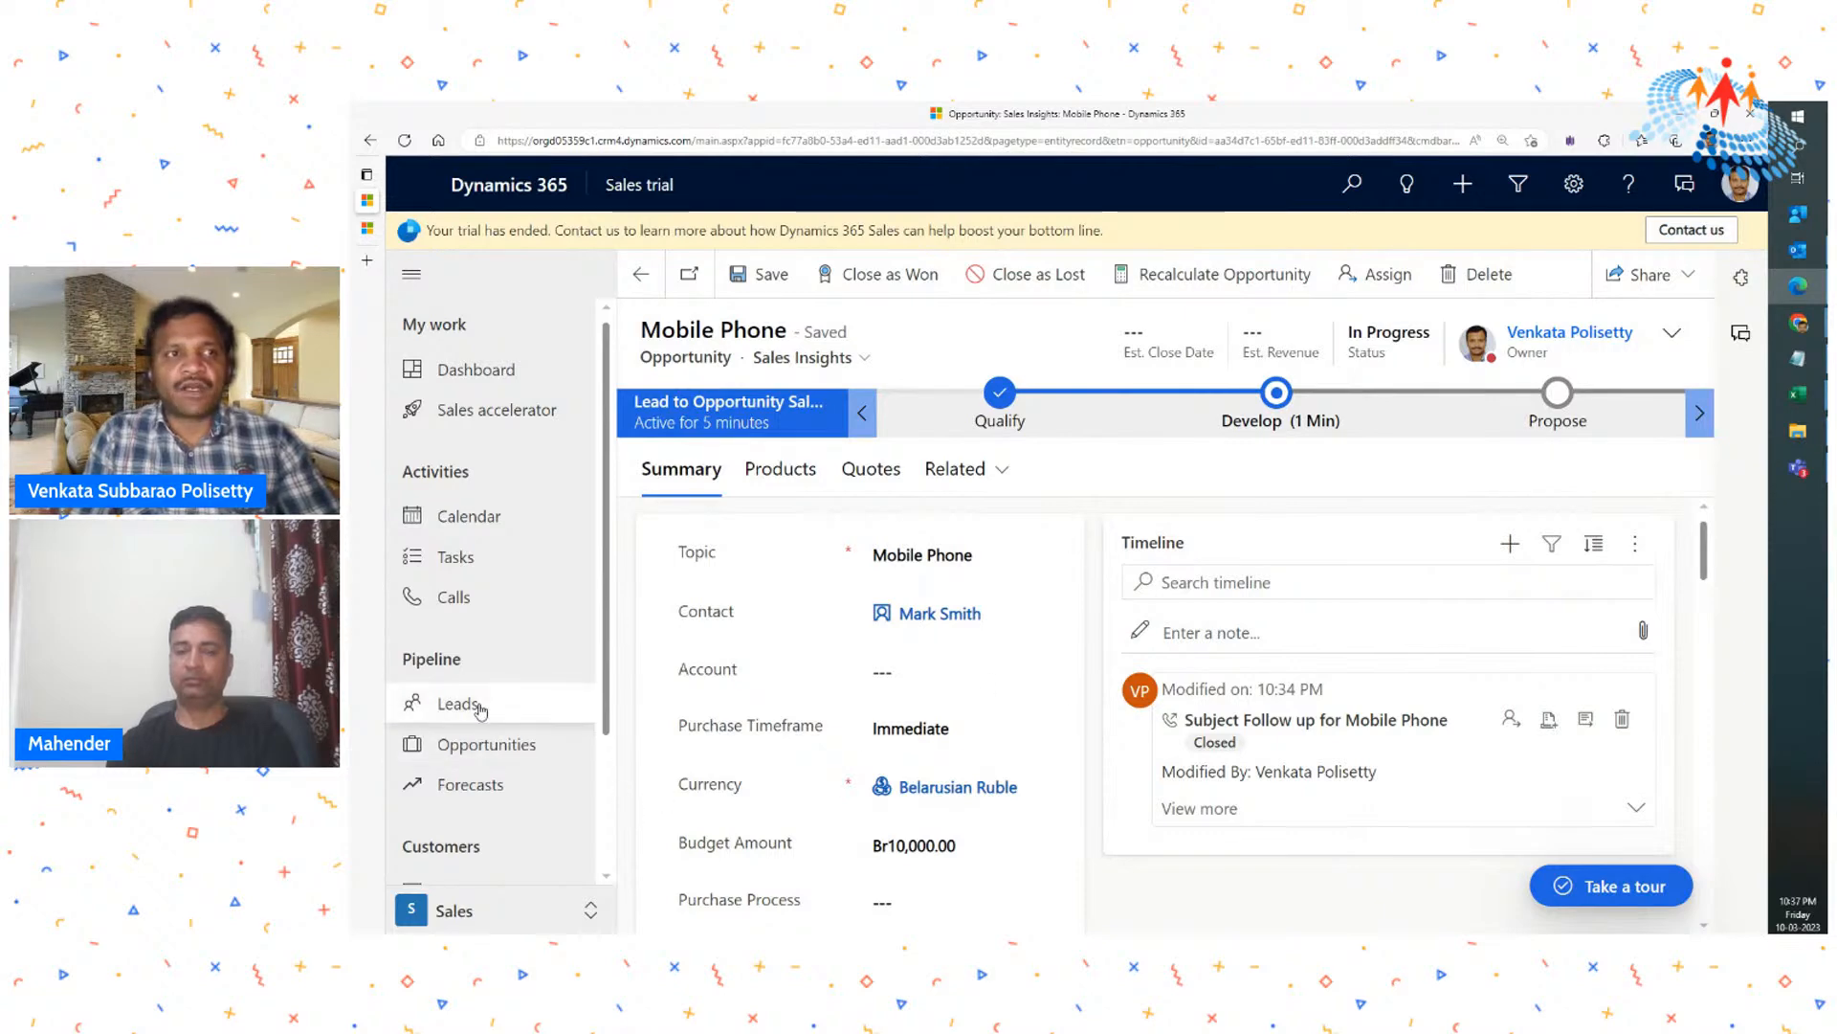
- Open the opportunities list and switch it to the My Open Opportunities view
{"action": "left_click", "coordinate": [479, 752]}
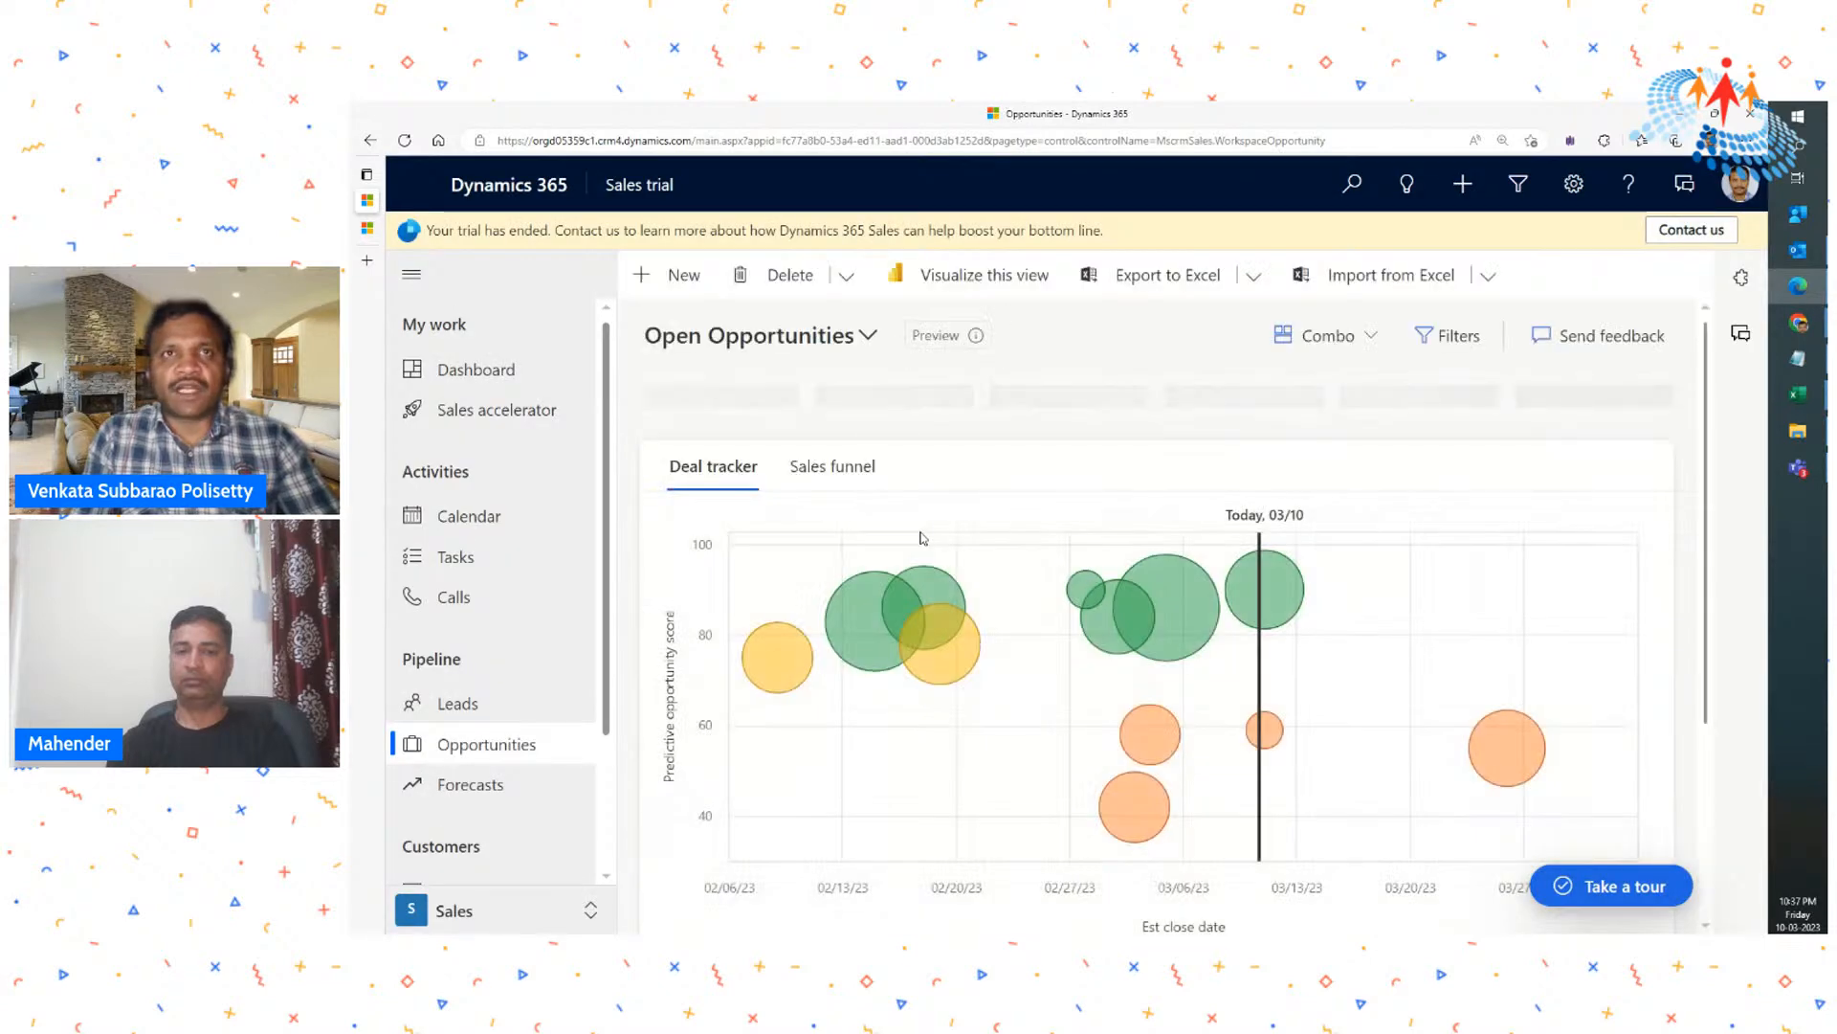
{"action": "left_click", "coordinate": [823, 337]}
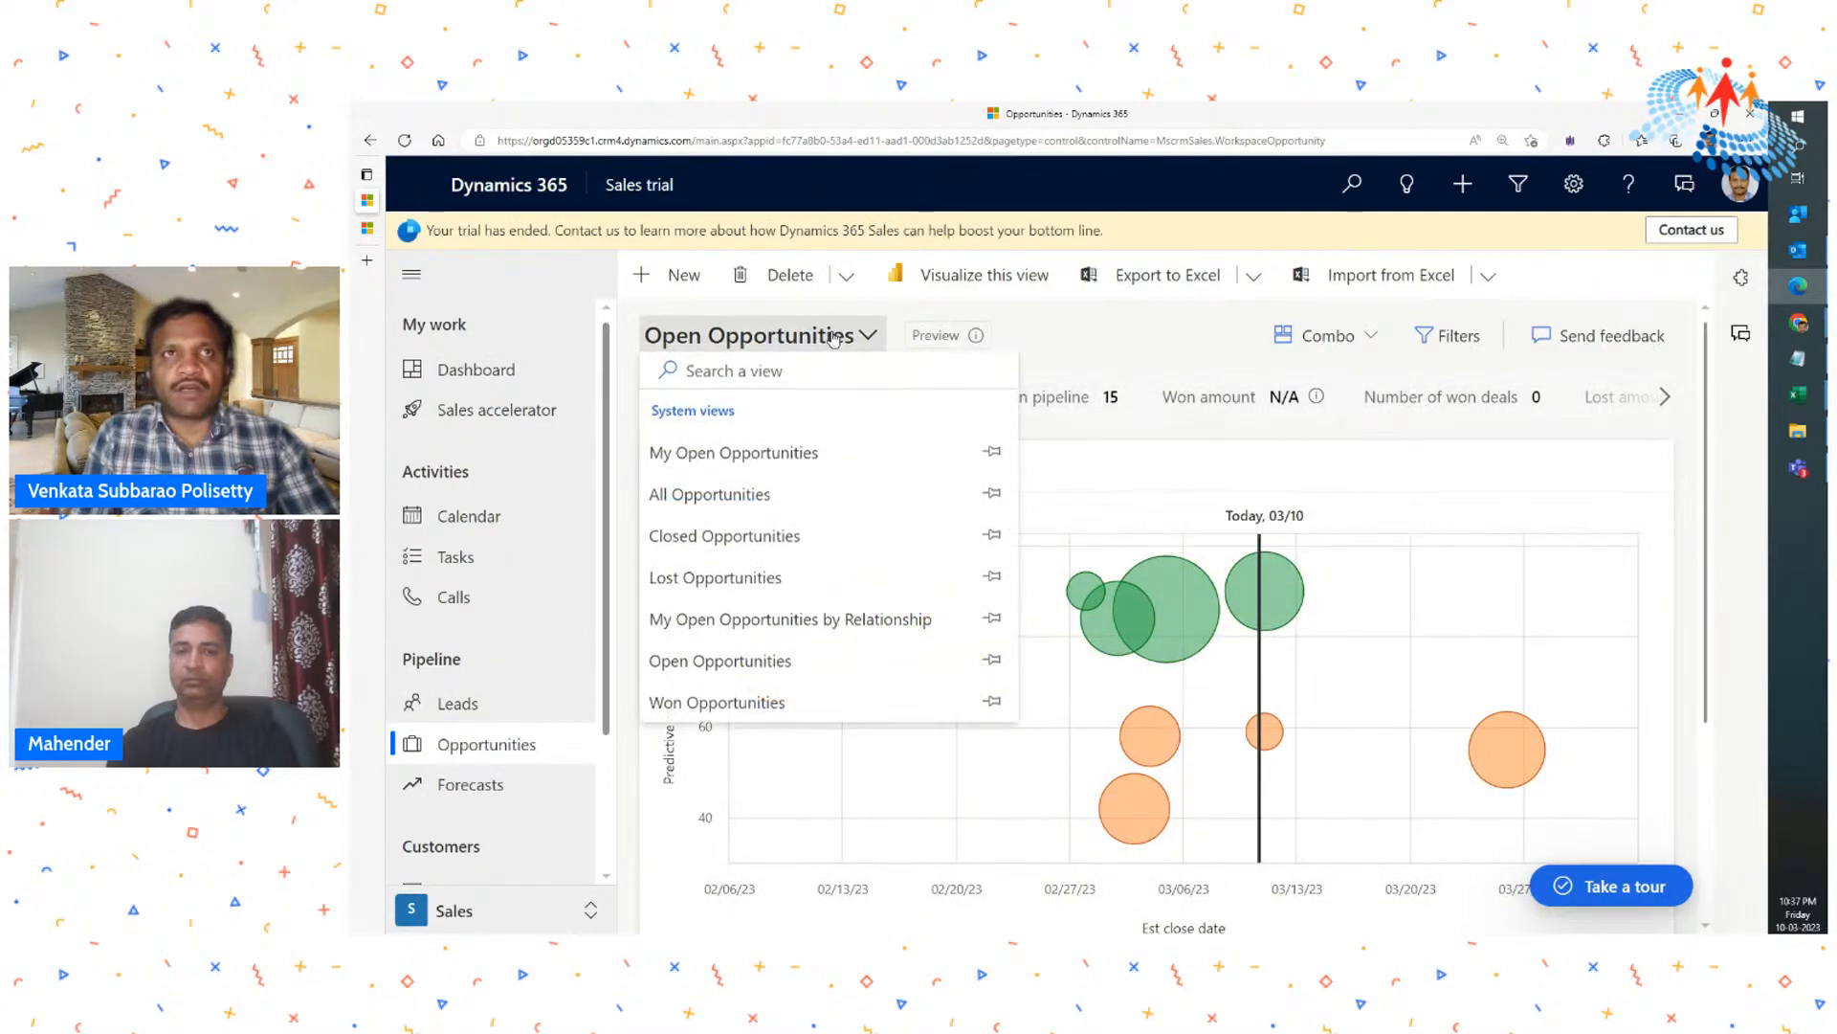
{"action": "left_click", "coordinate": [745, 460]}
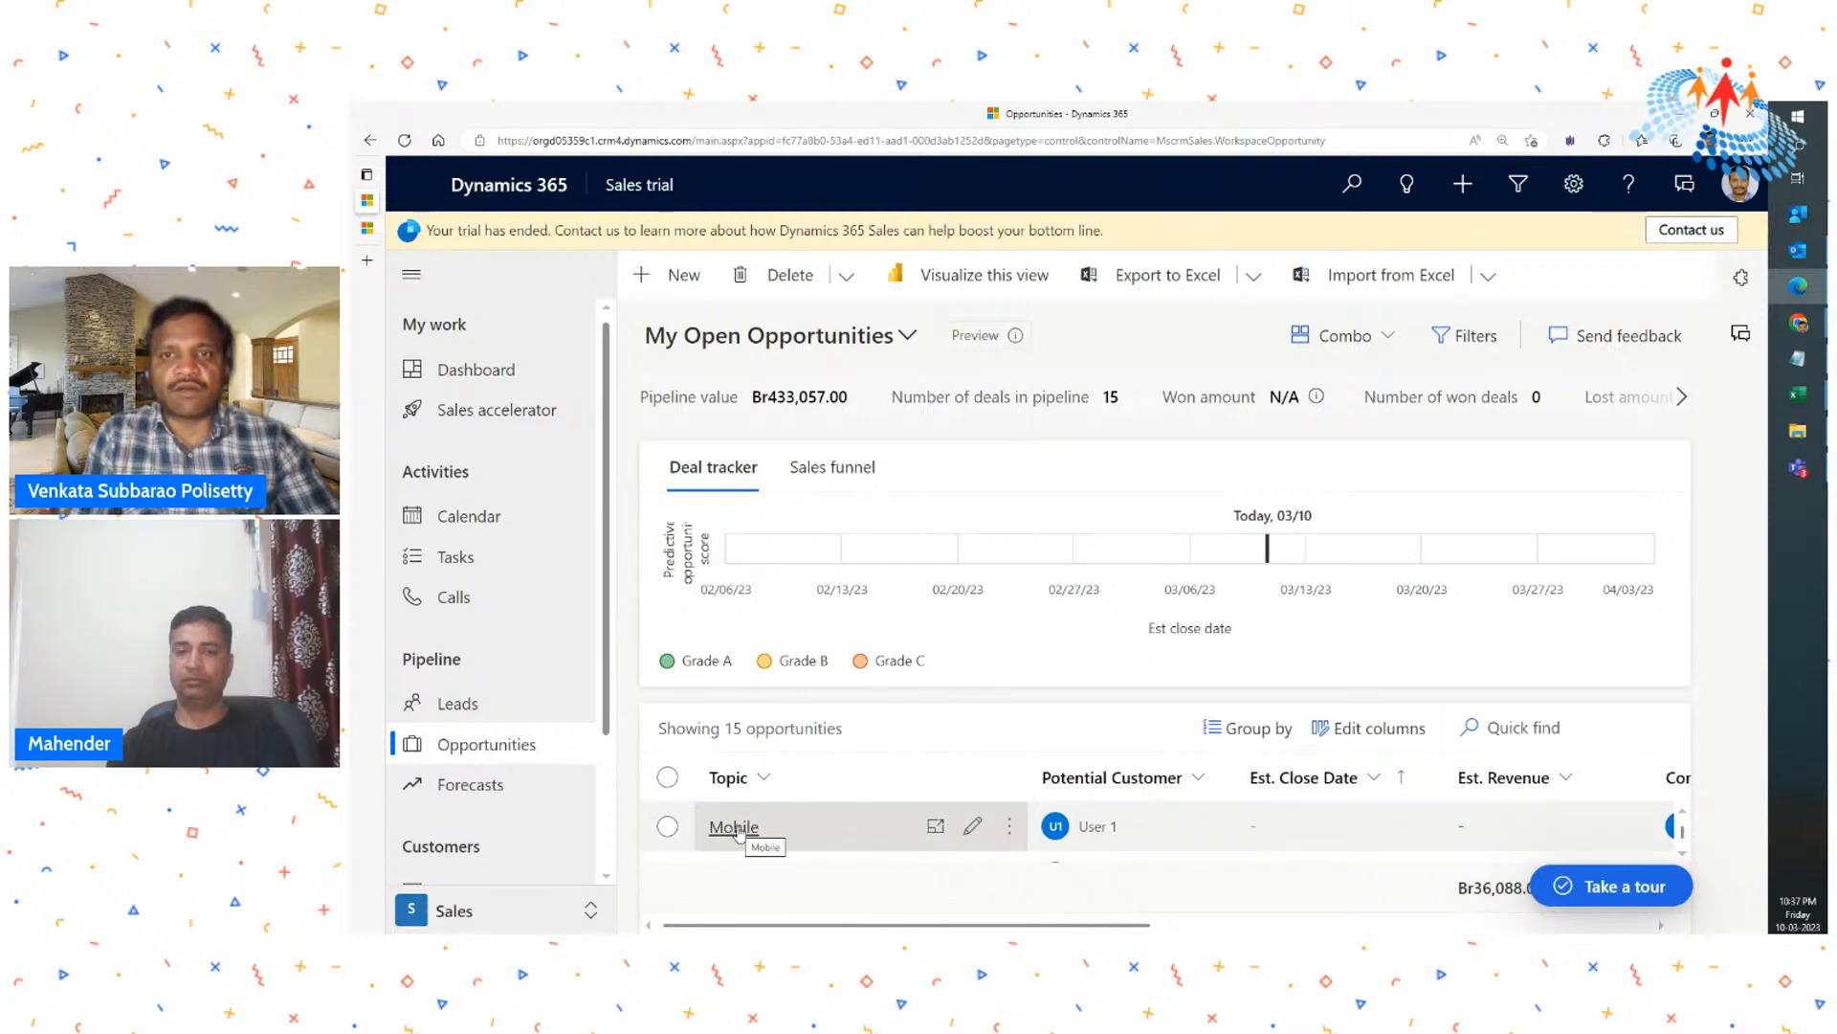
- Review the Mobile opportunity's key details and available rating choices, leaving the rating as it is, and close its details
{"action": "left_click", "coordinate": [754, 833]}
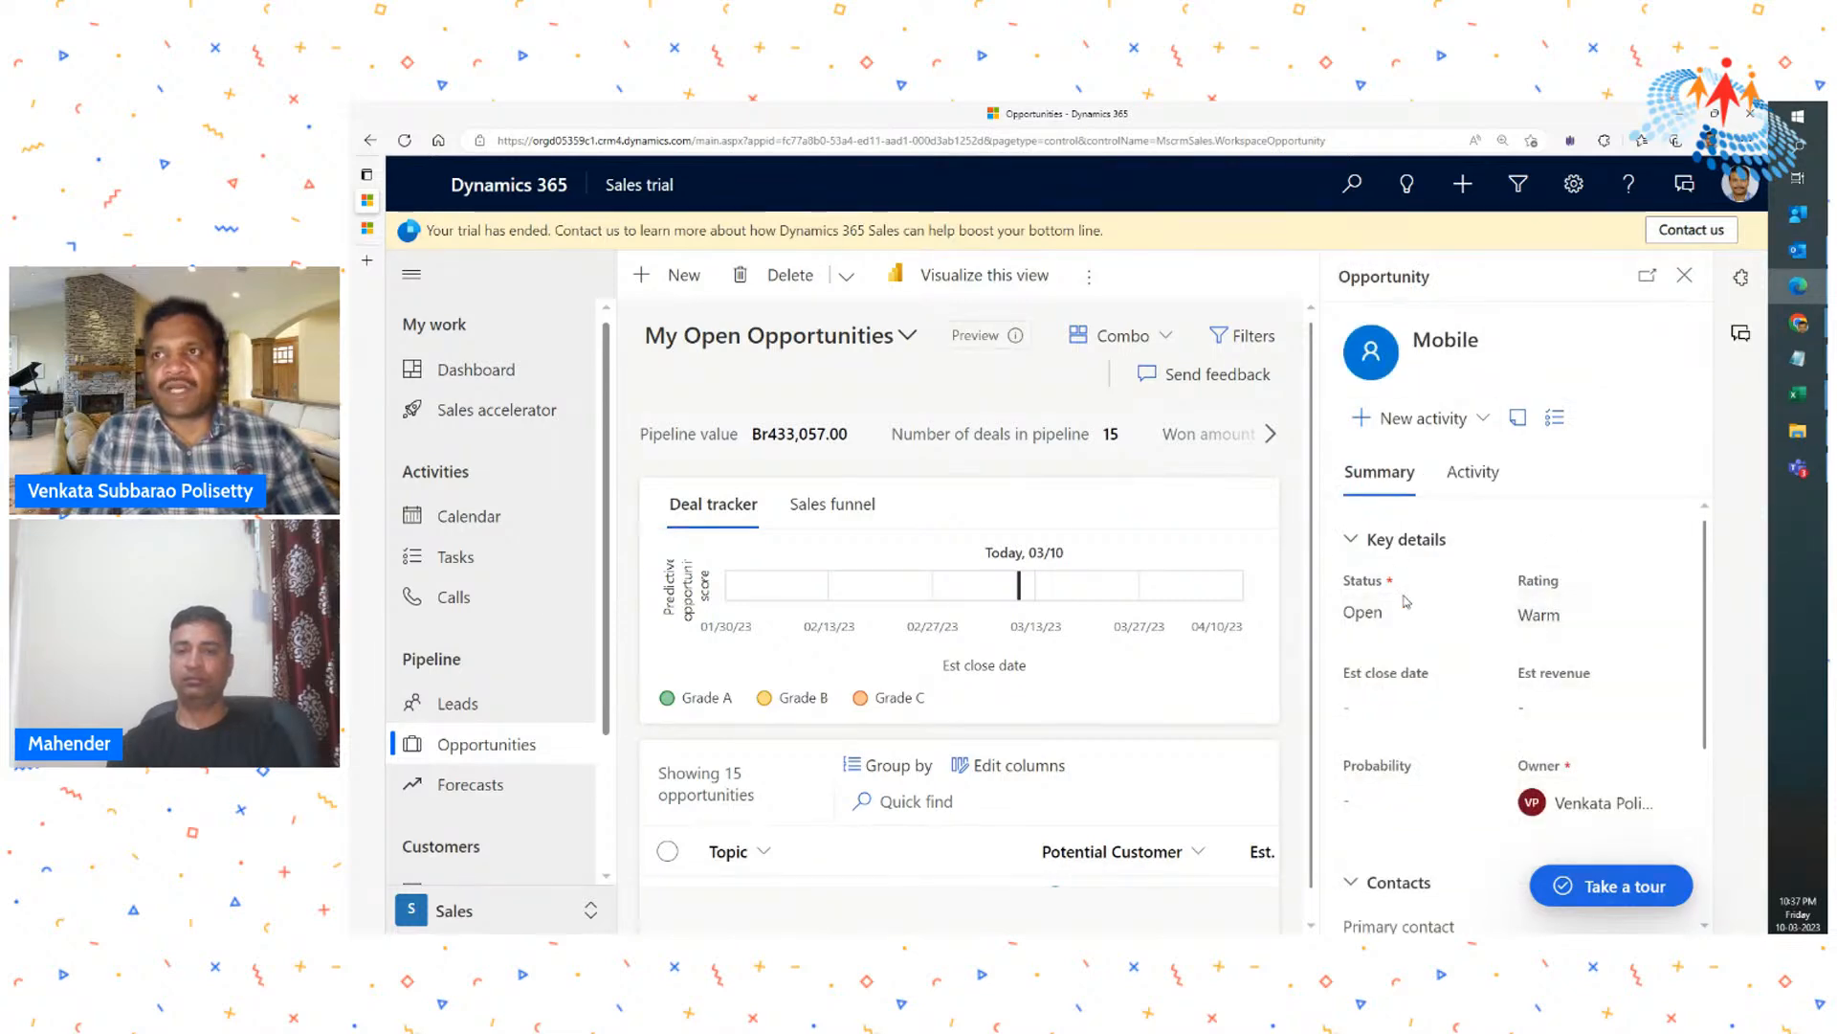
{"action": "scroll", "coordinate": [1098, 667], "scroll_direction": "down", "scroll_amount": 1}
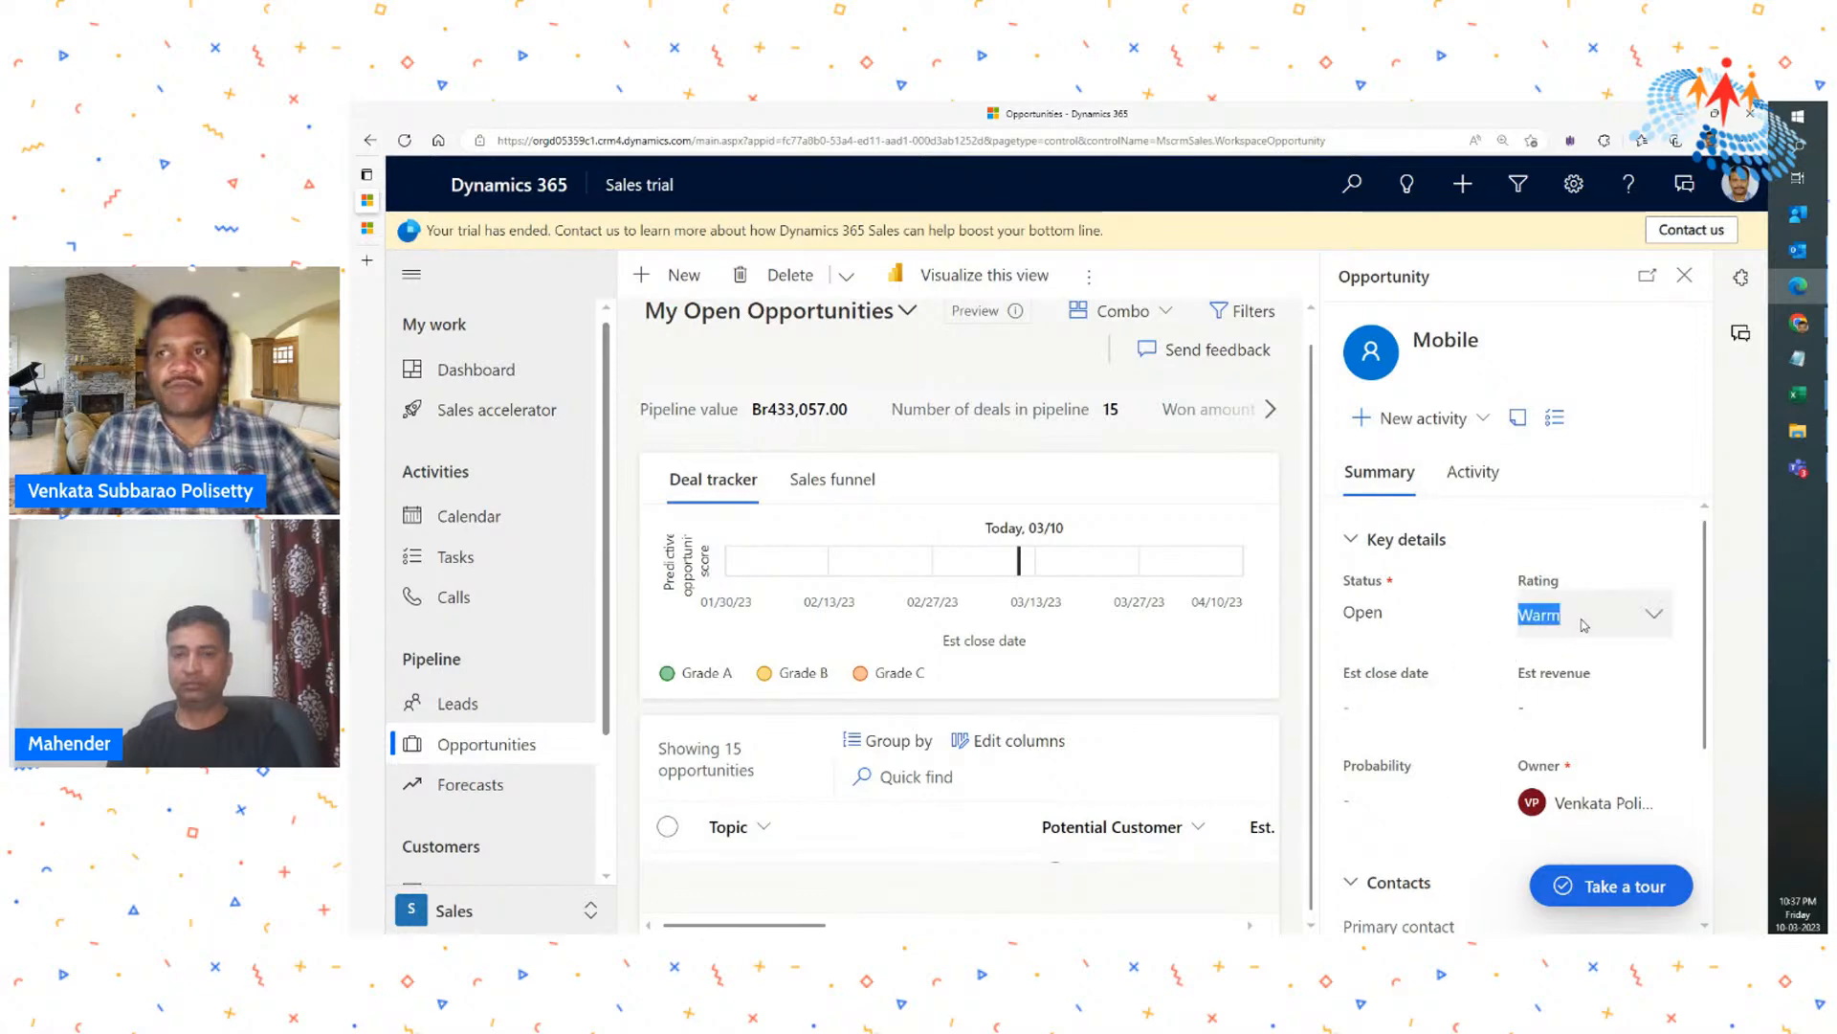
{"action": "left_click", "coordinate": [1650, 614]}
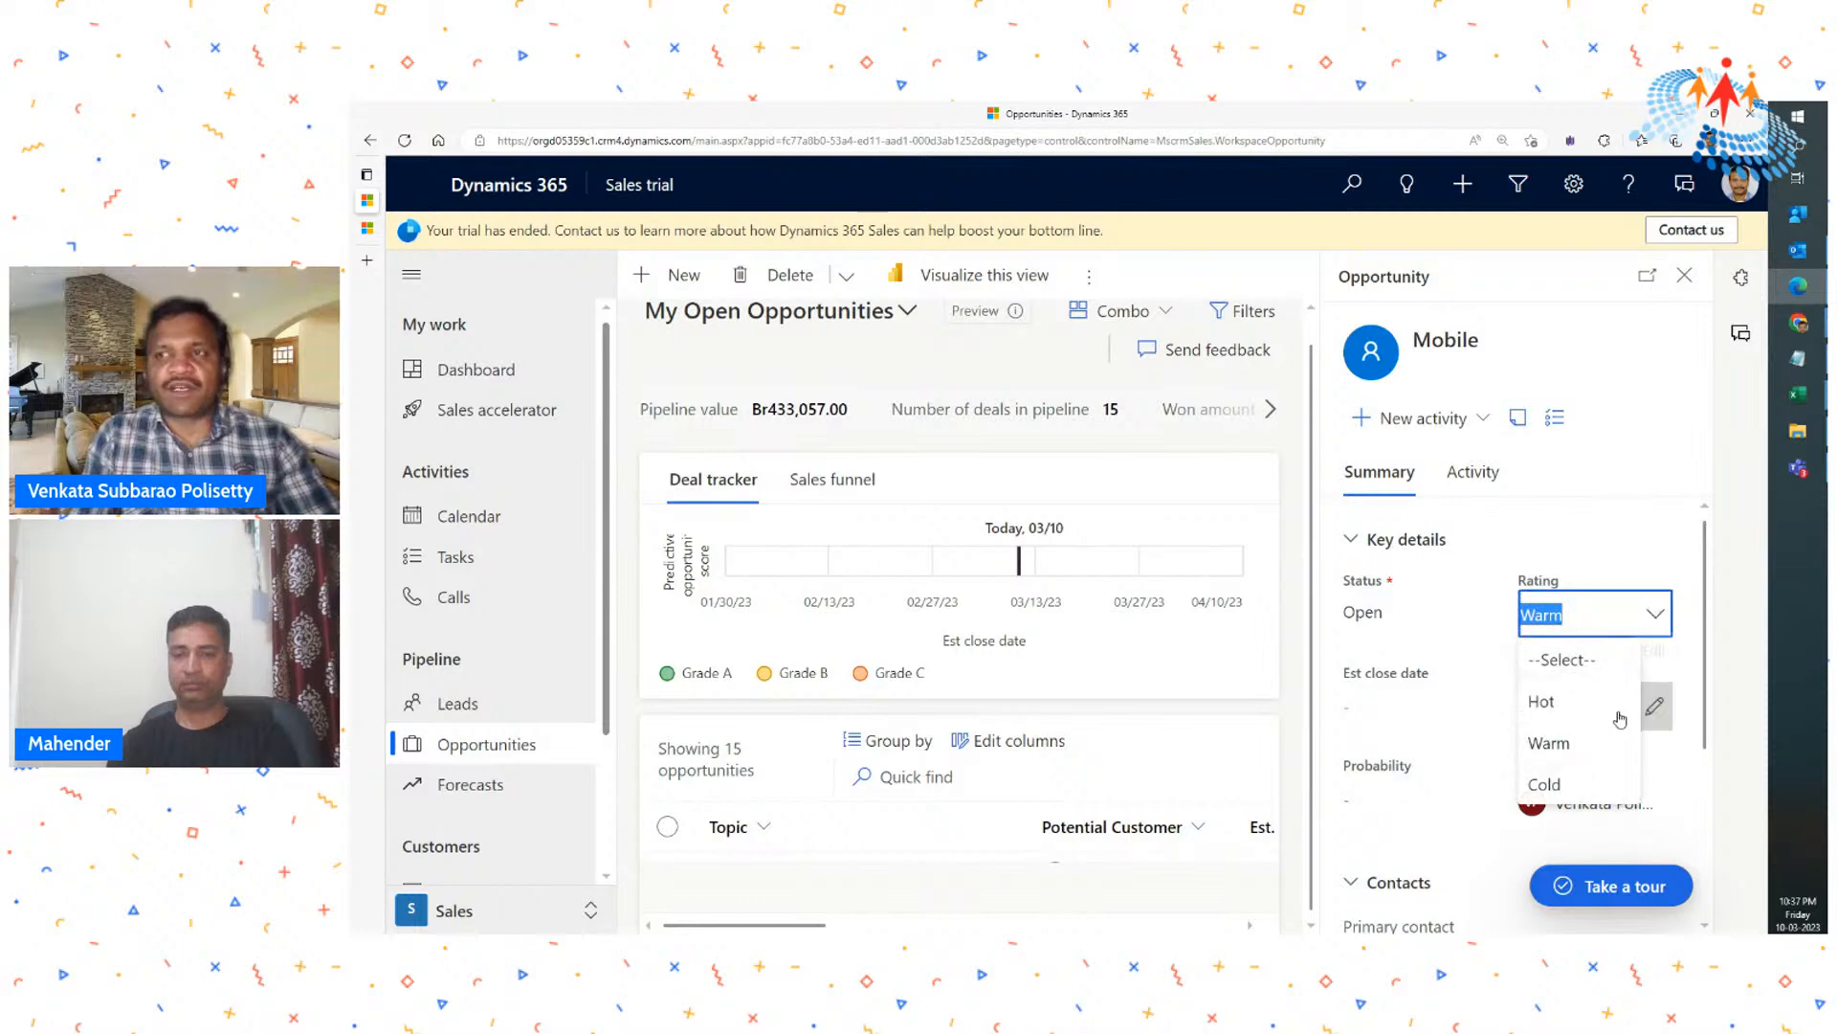
{"action": "left_click", "coordinate": [1442, 632]}
{"action": "left_click", "coordinate": [1681, 277]}
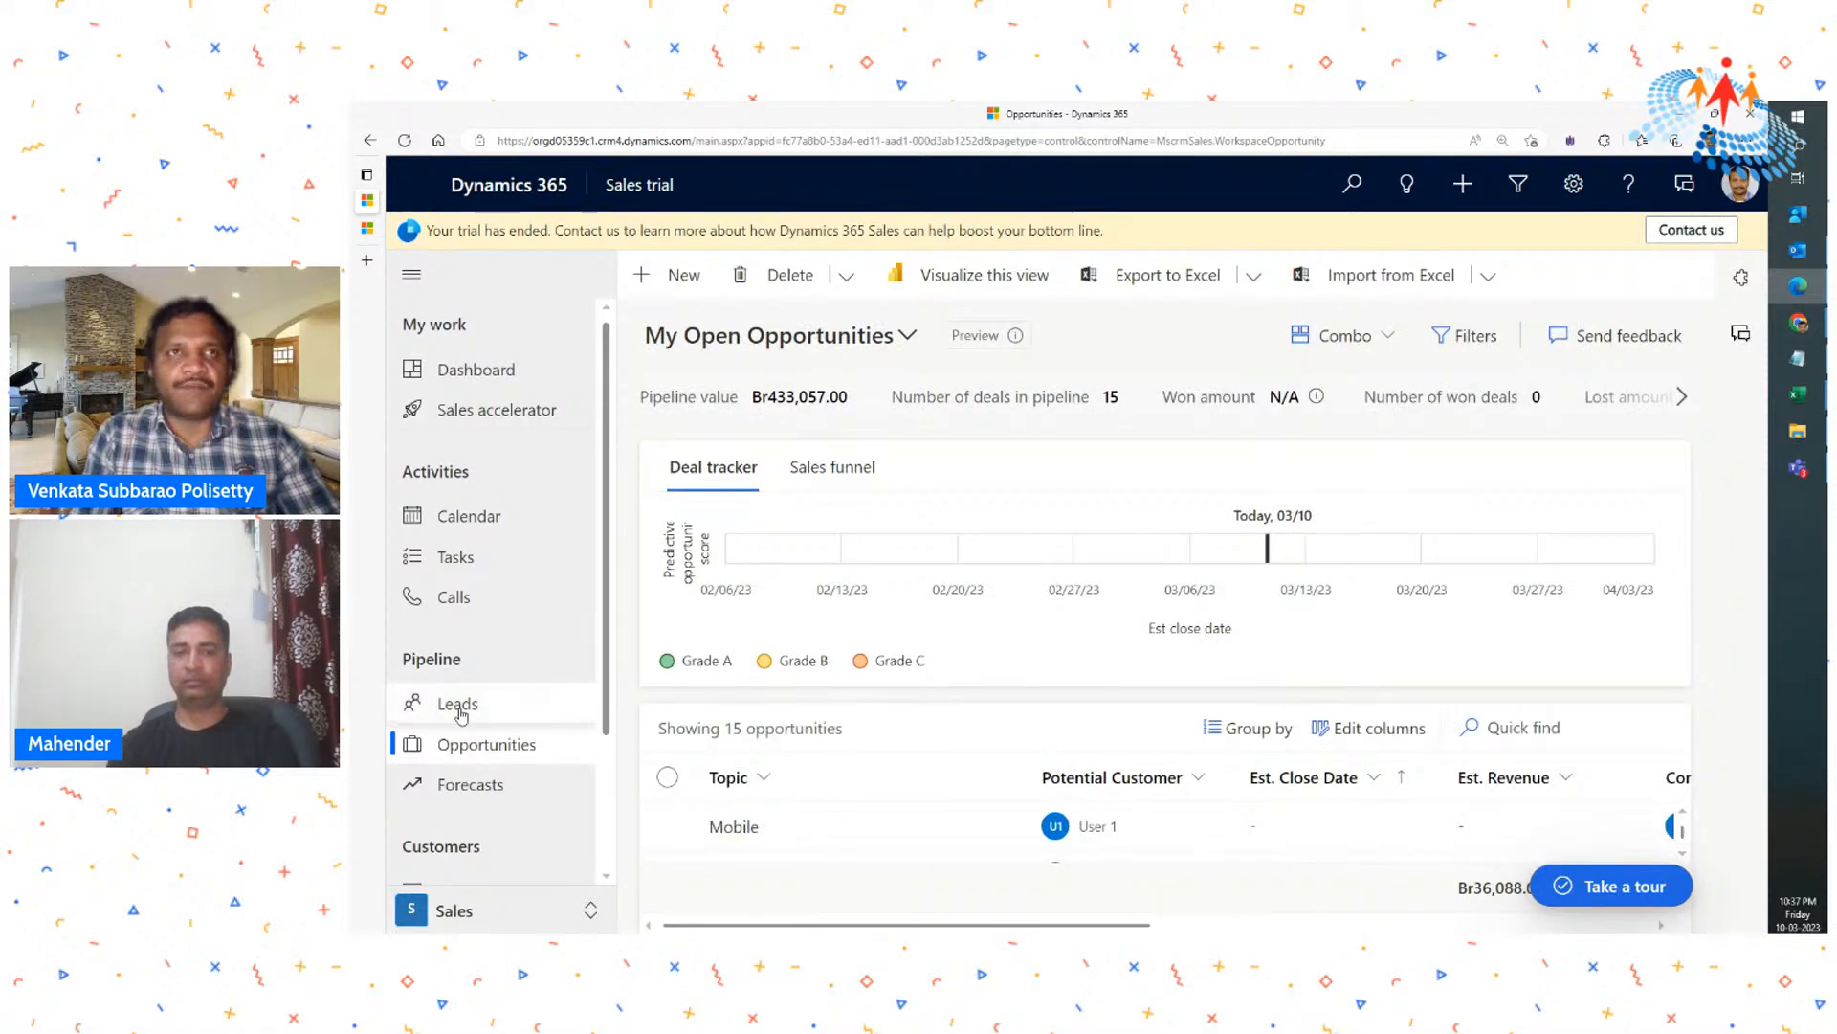
- Switch the opportunities list to the All Opportunities view and look through its records
{"action": "left_click", "coordinate": [821, 343]}
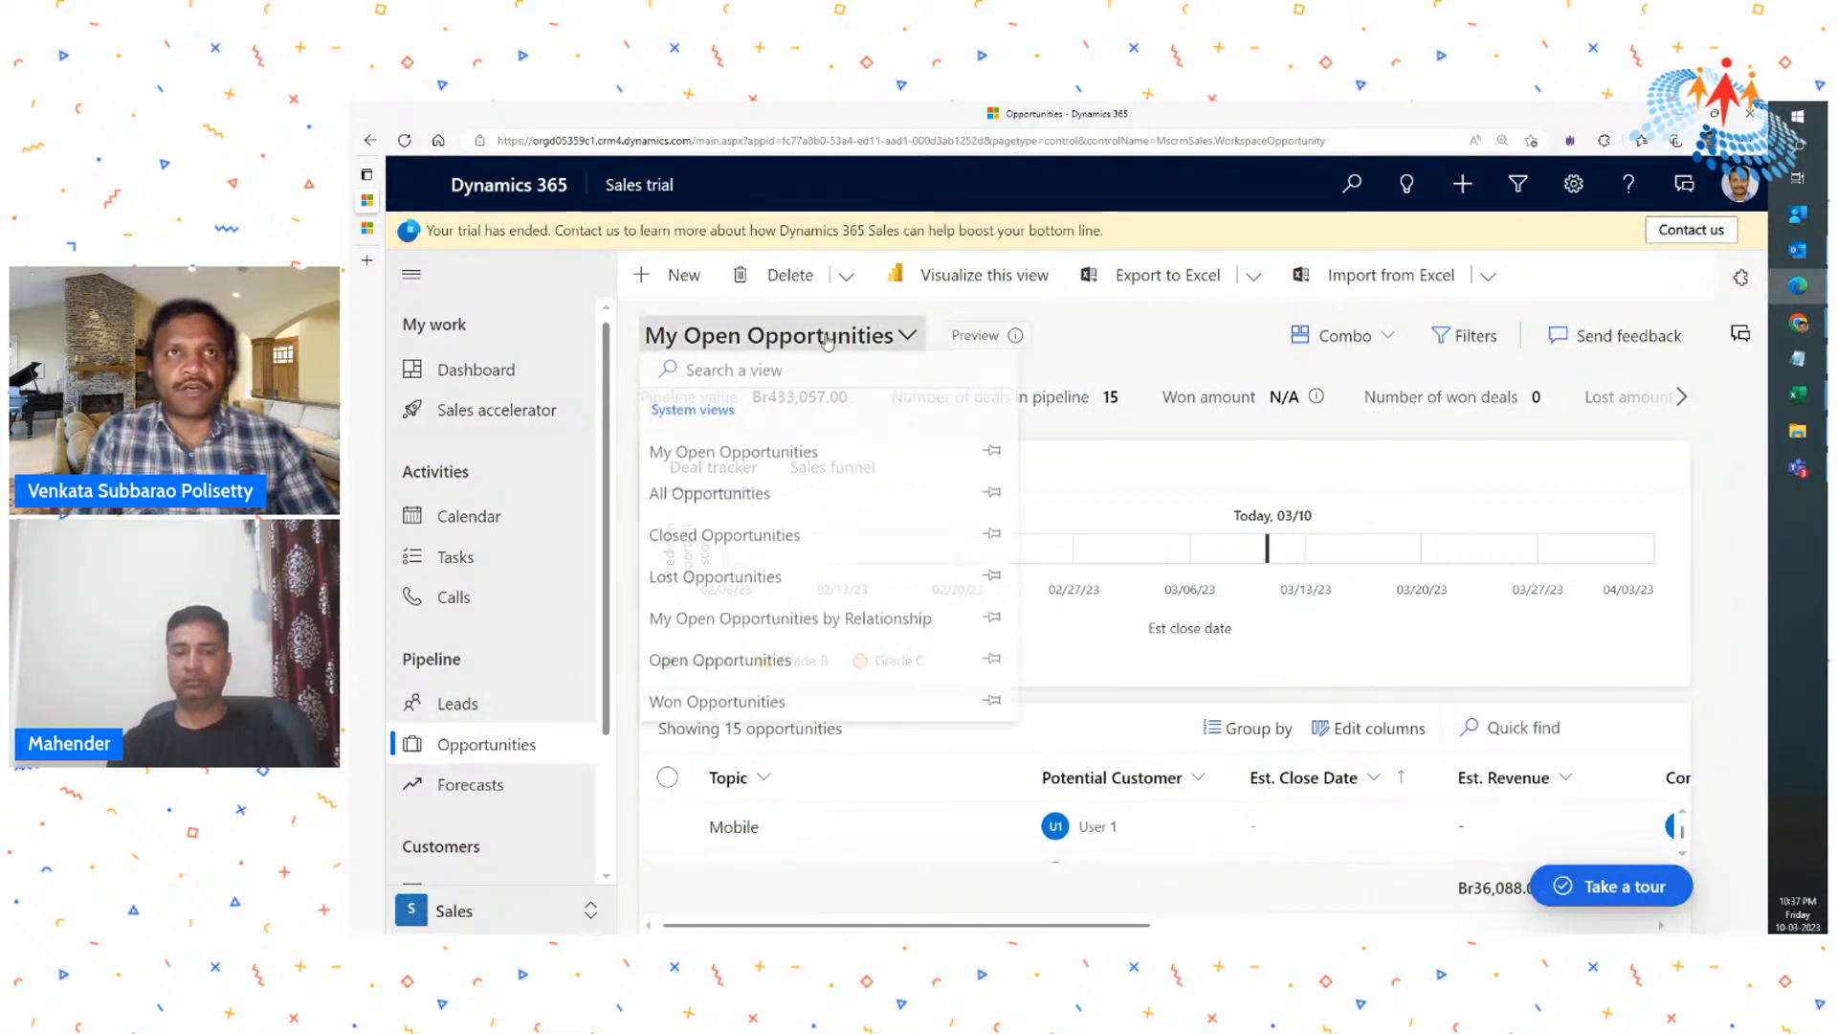
{"action": "left_click", "coordinate": [745, 497]}
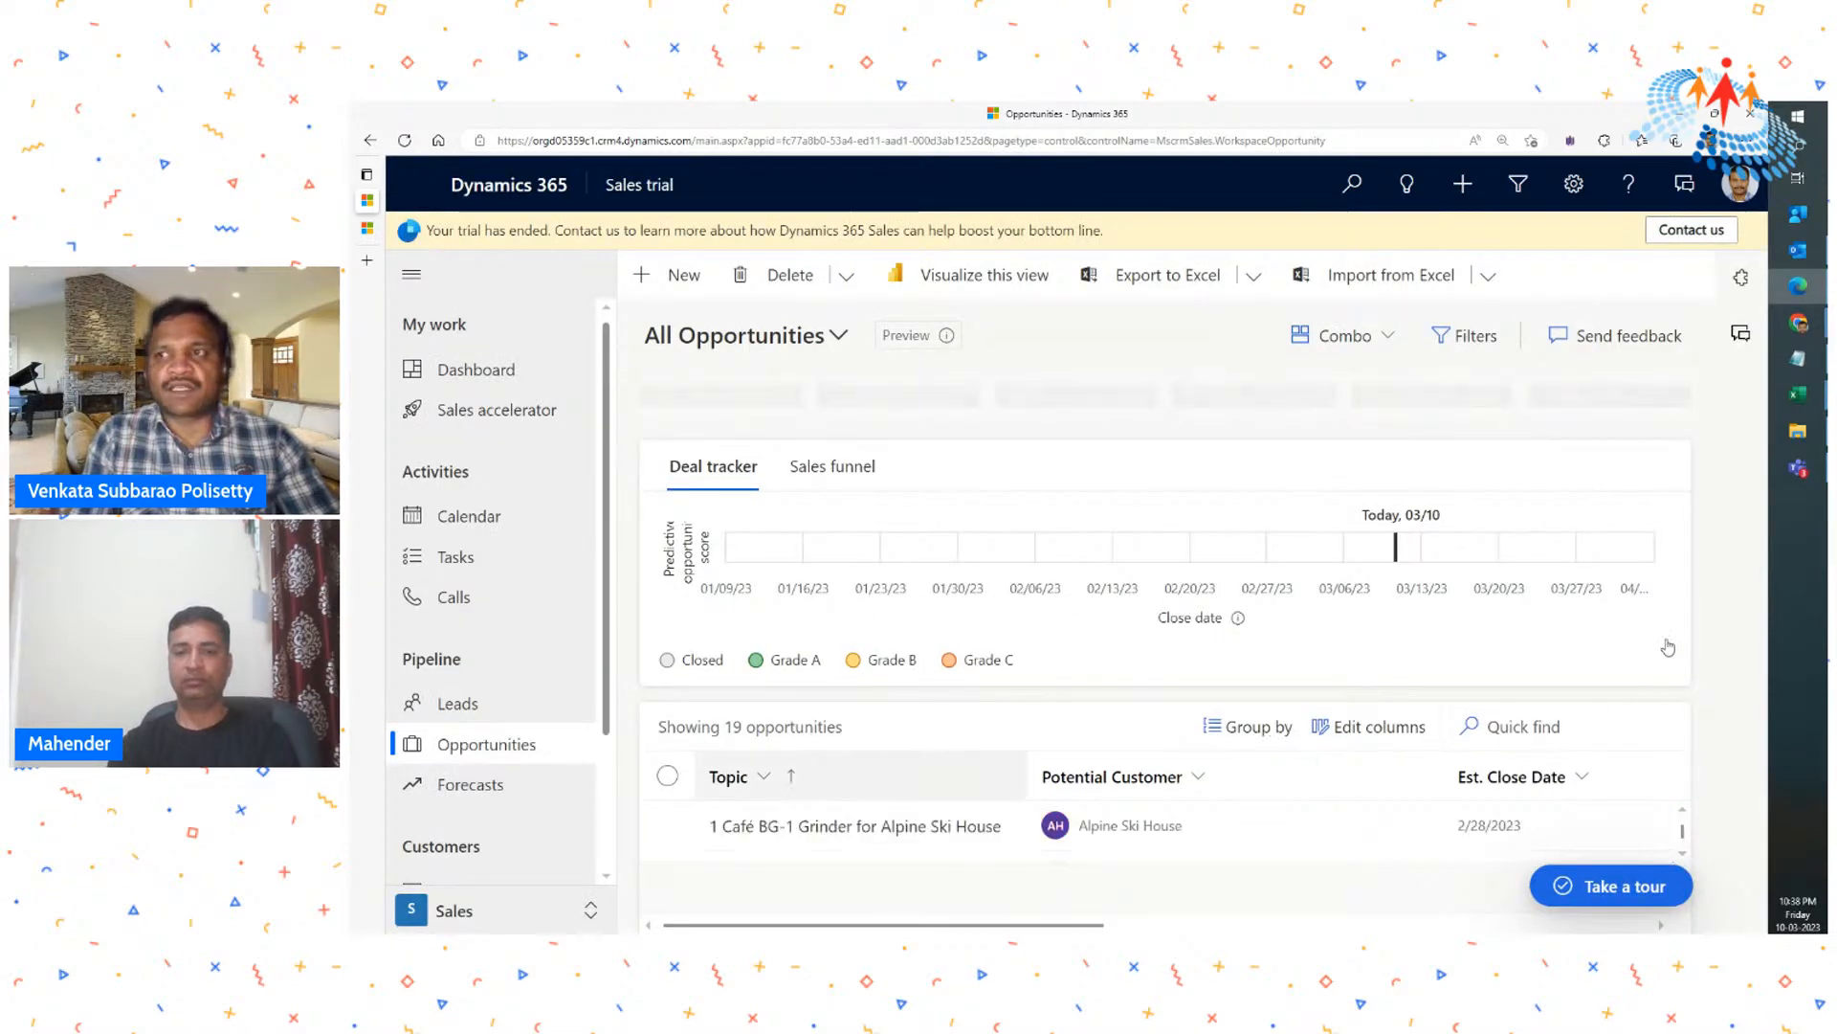
{"action": "scroll", "coordinate": [829, 817], "scroll_direction": "down", "scroll_amount": 1}
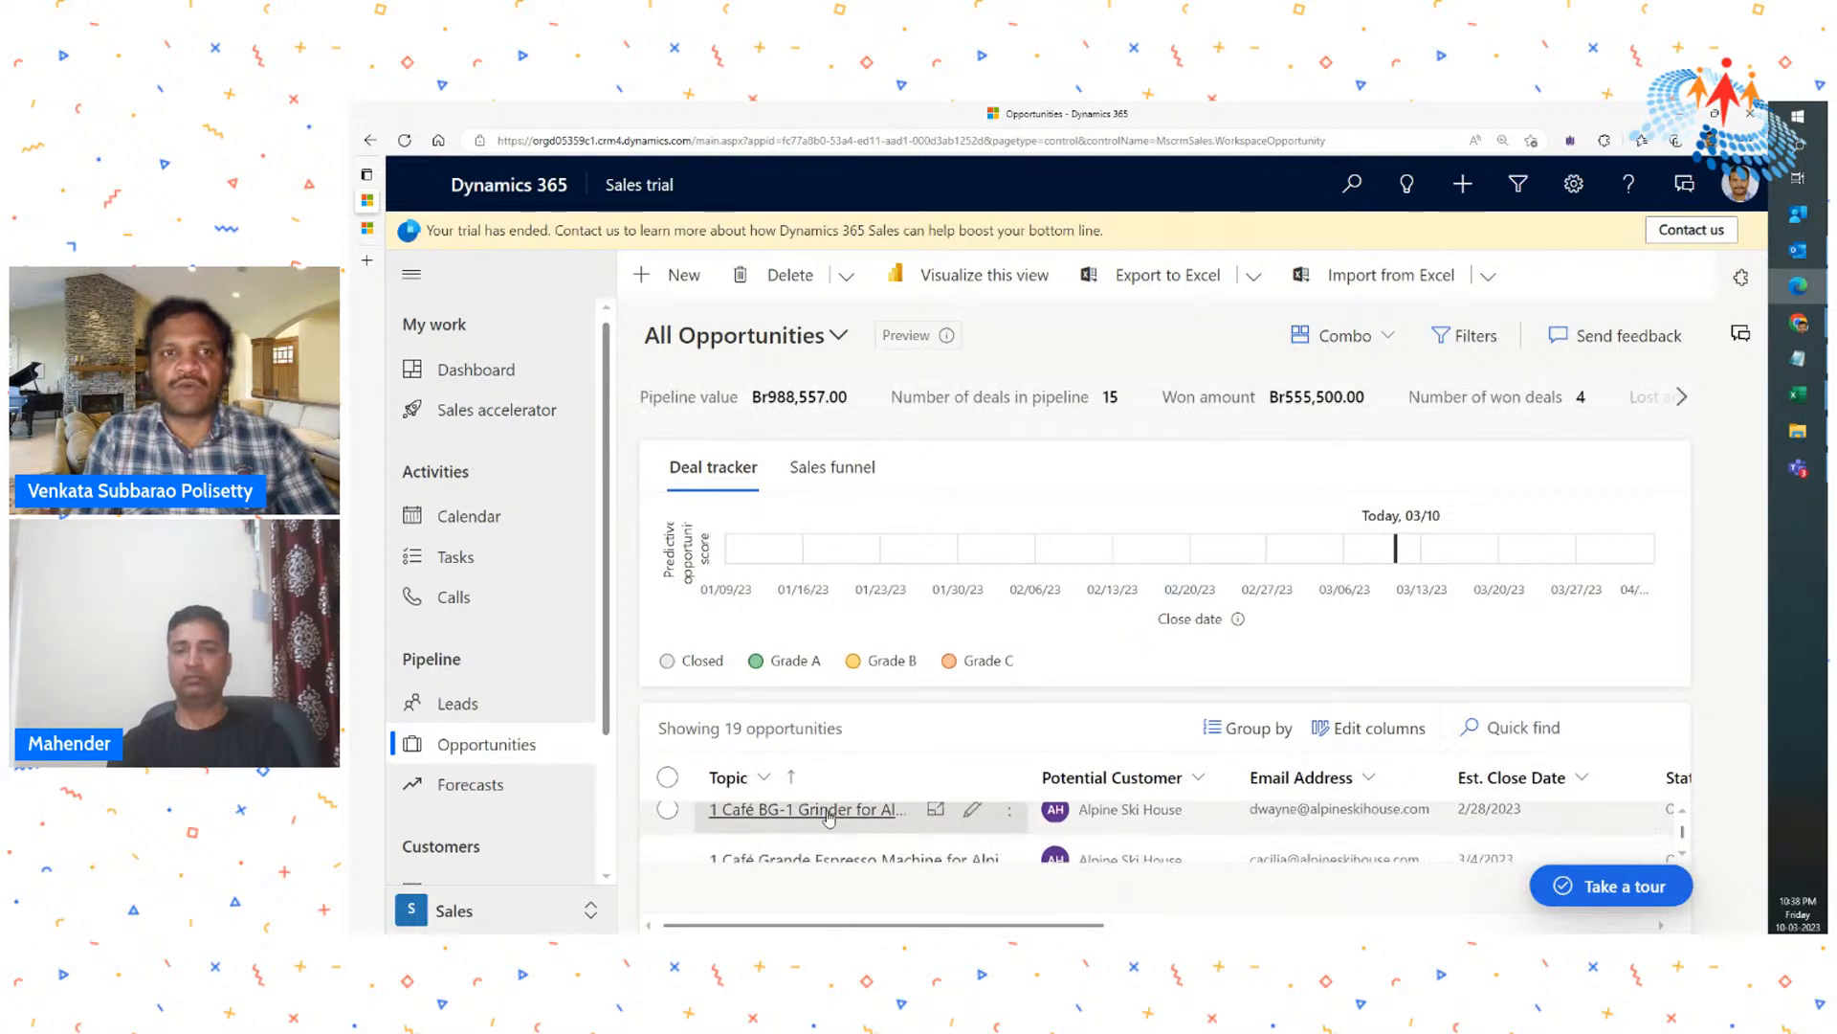
{"action": "scroll", "coordinate": [829, 817], "scroll_direction": "down", "scroll_amount": 3}
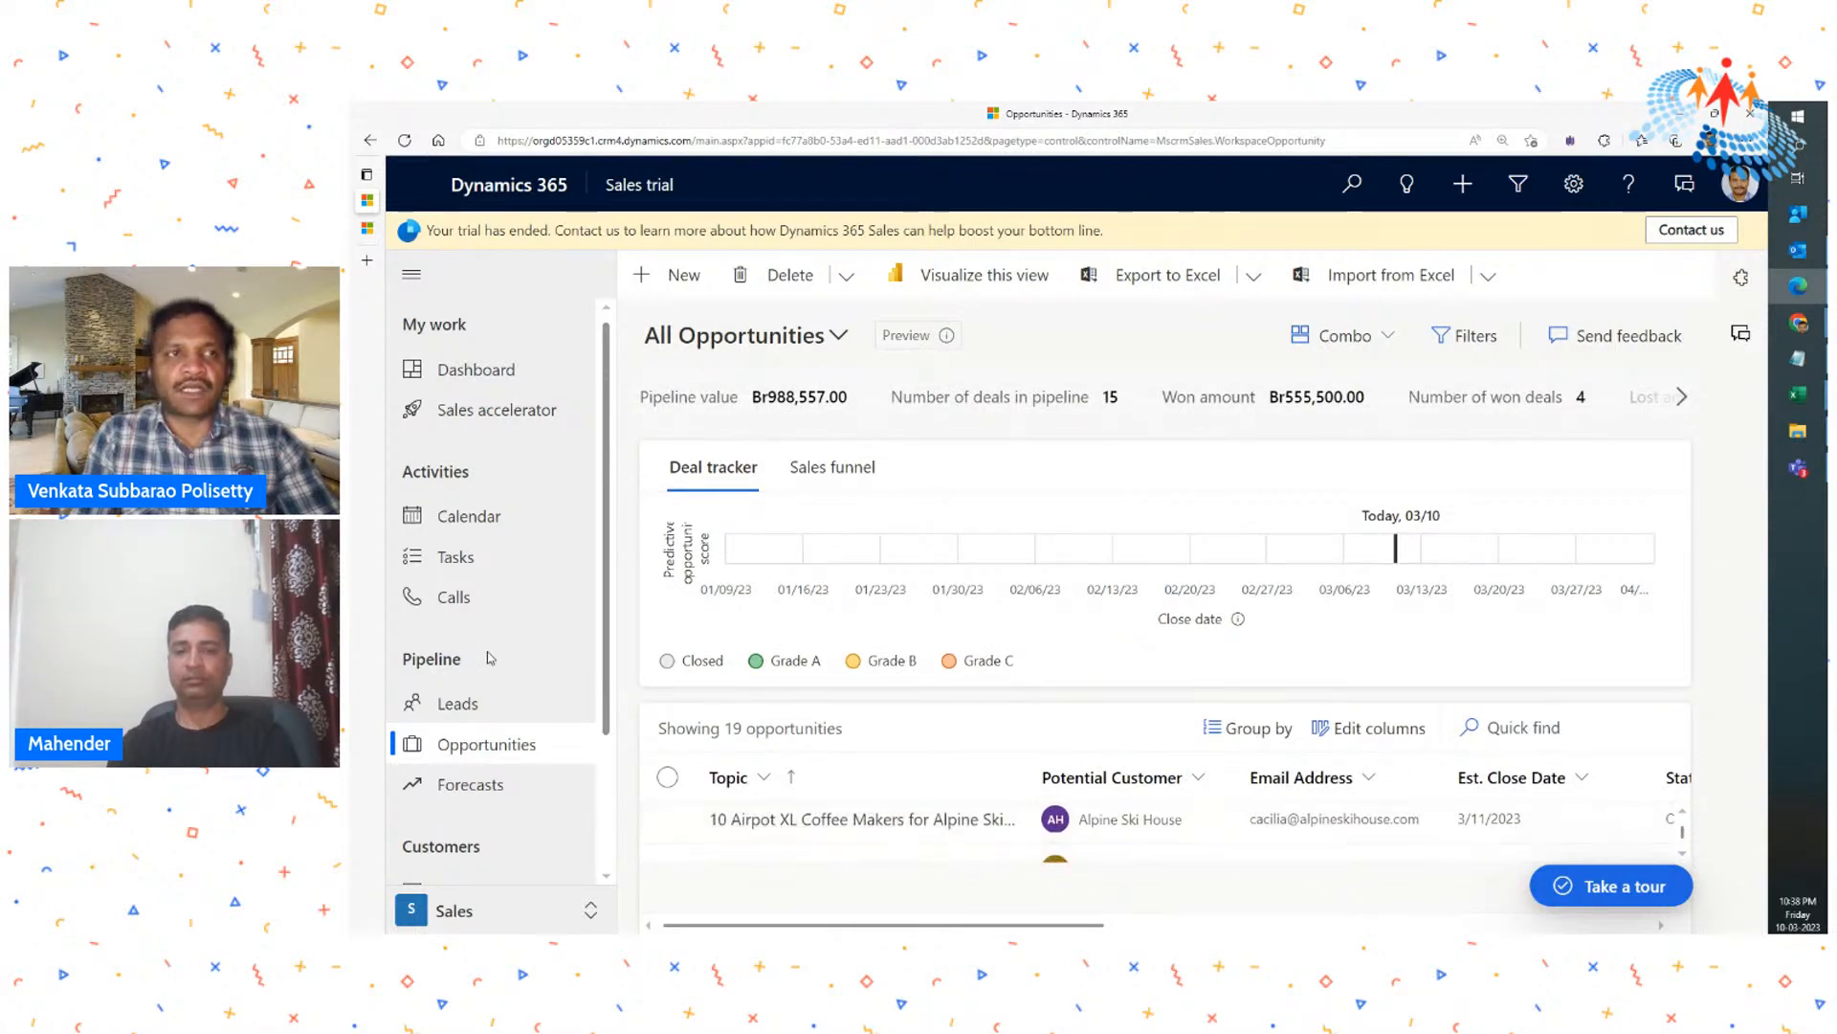
- Look through the leads list in the My Open Leads and All Leads views, ending on My Open Leads
{"action": "left_click", "coordinate": [458, 703]}
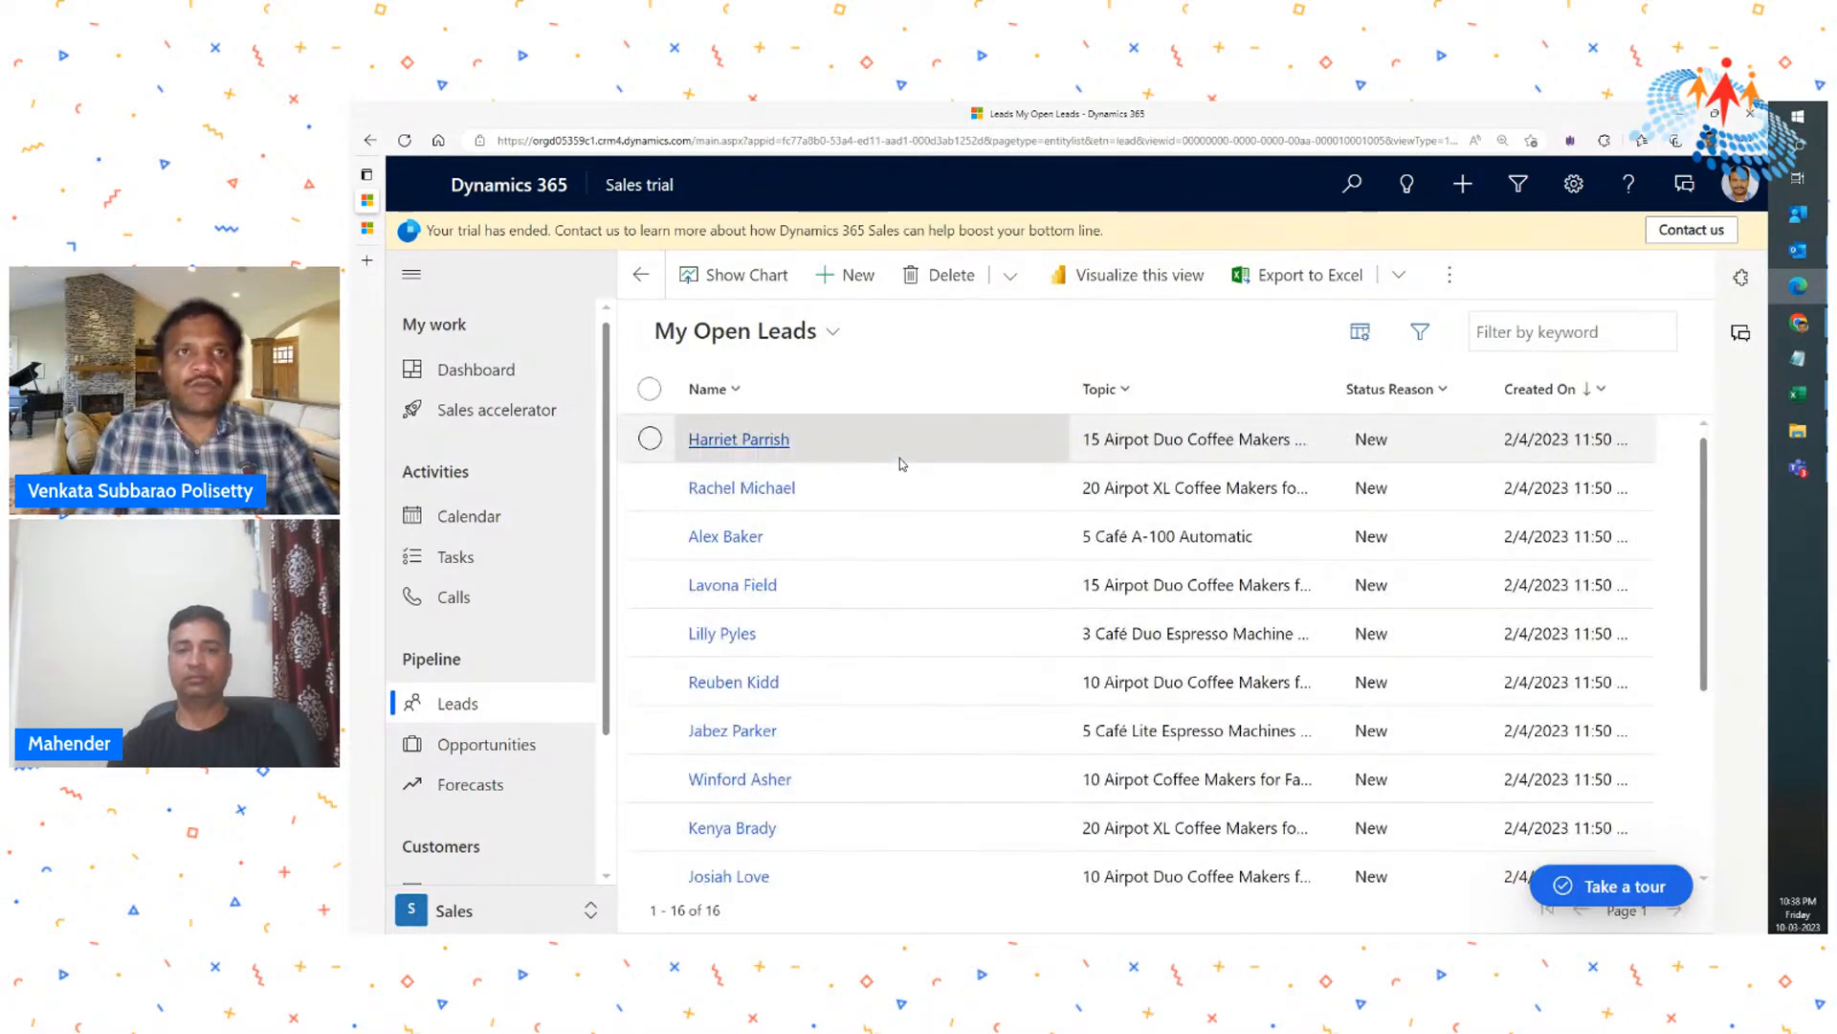
{"action": "scroll", "coordinate": [887, 489], "scroll_direction": "down", "scroll_amount": 3}
{"action": "scroll", "coordinate": [882, 521], "scroll_direction": "up", "scroll_amount": 3}
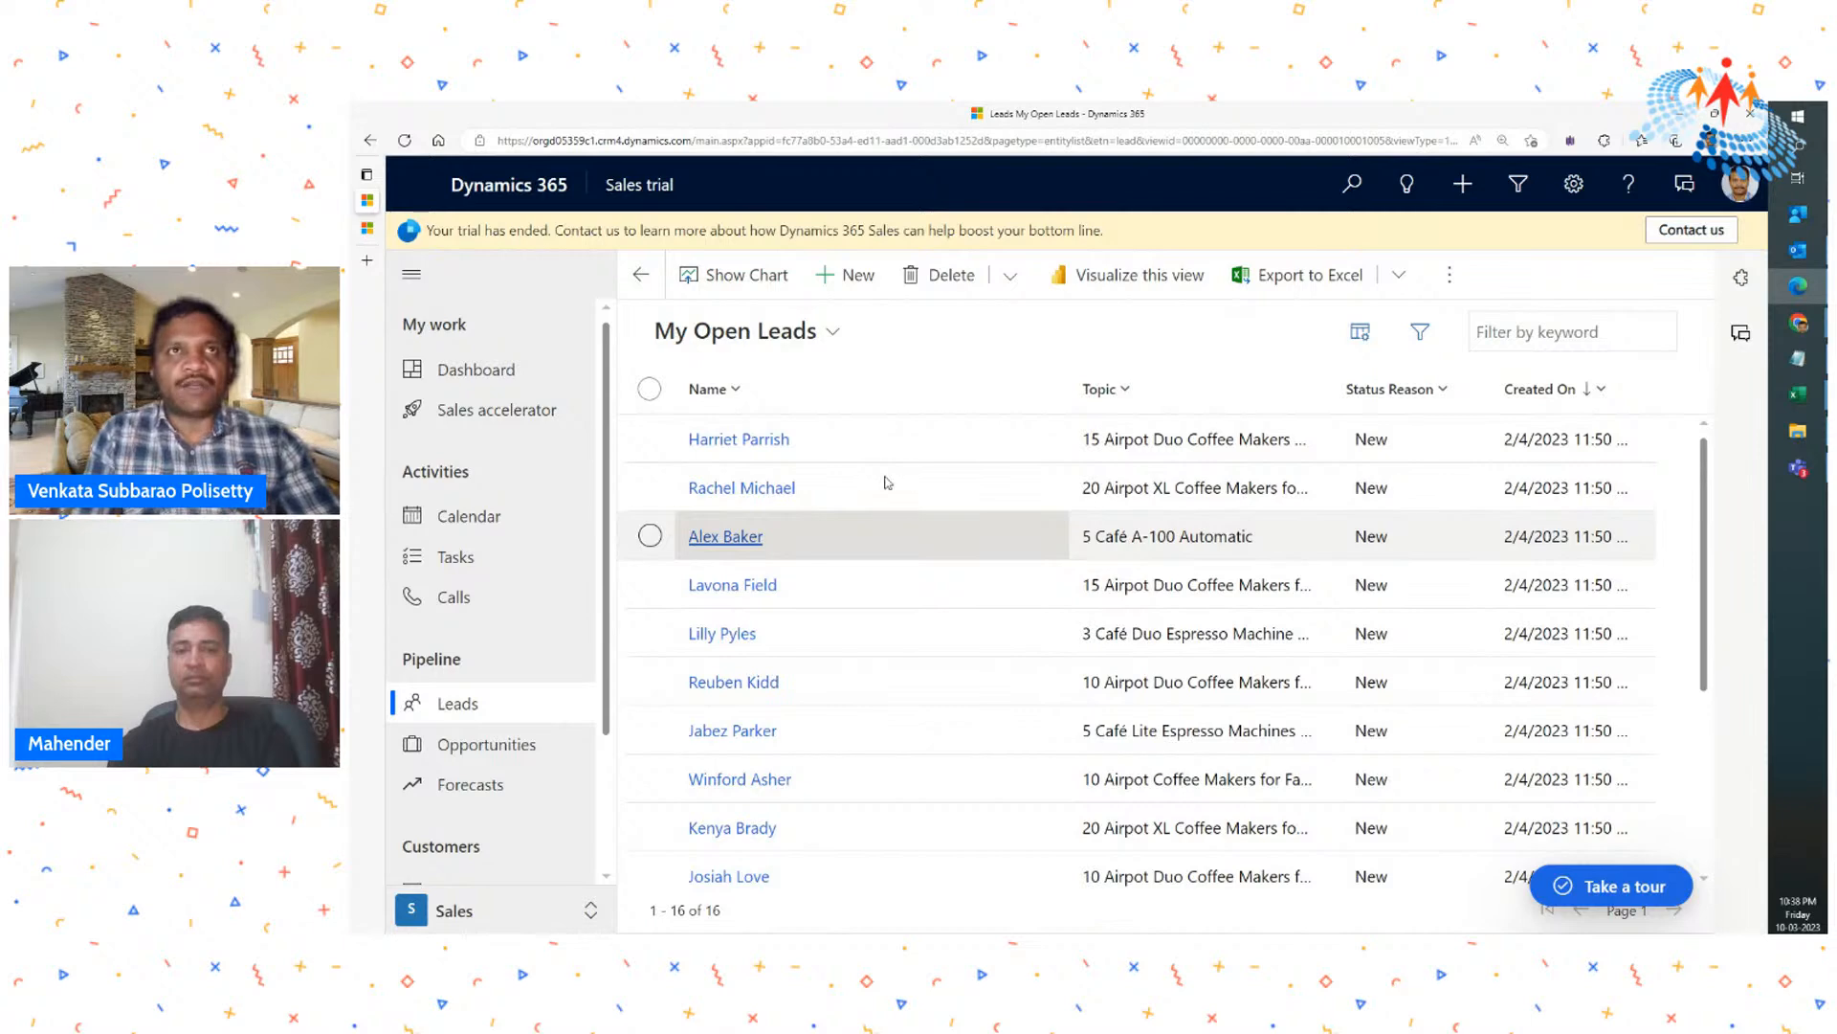
{"action": "left_click", "coordinate": [834, 333]}
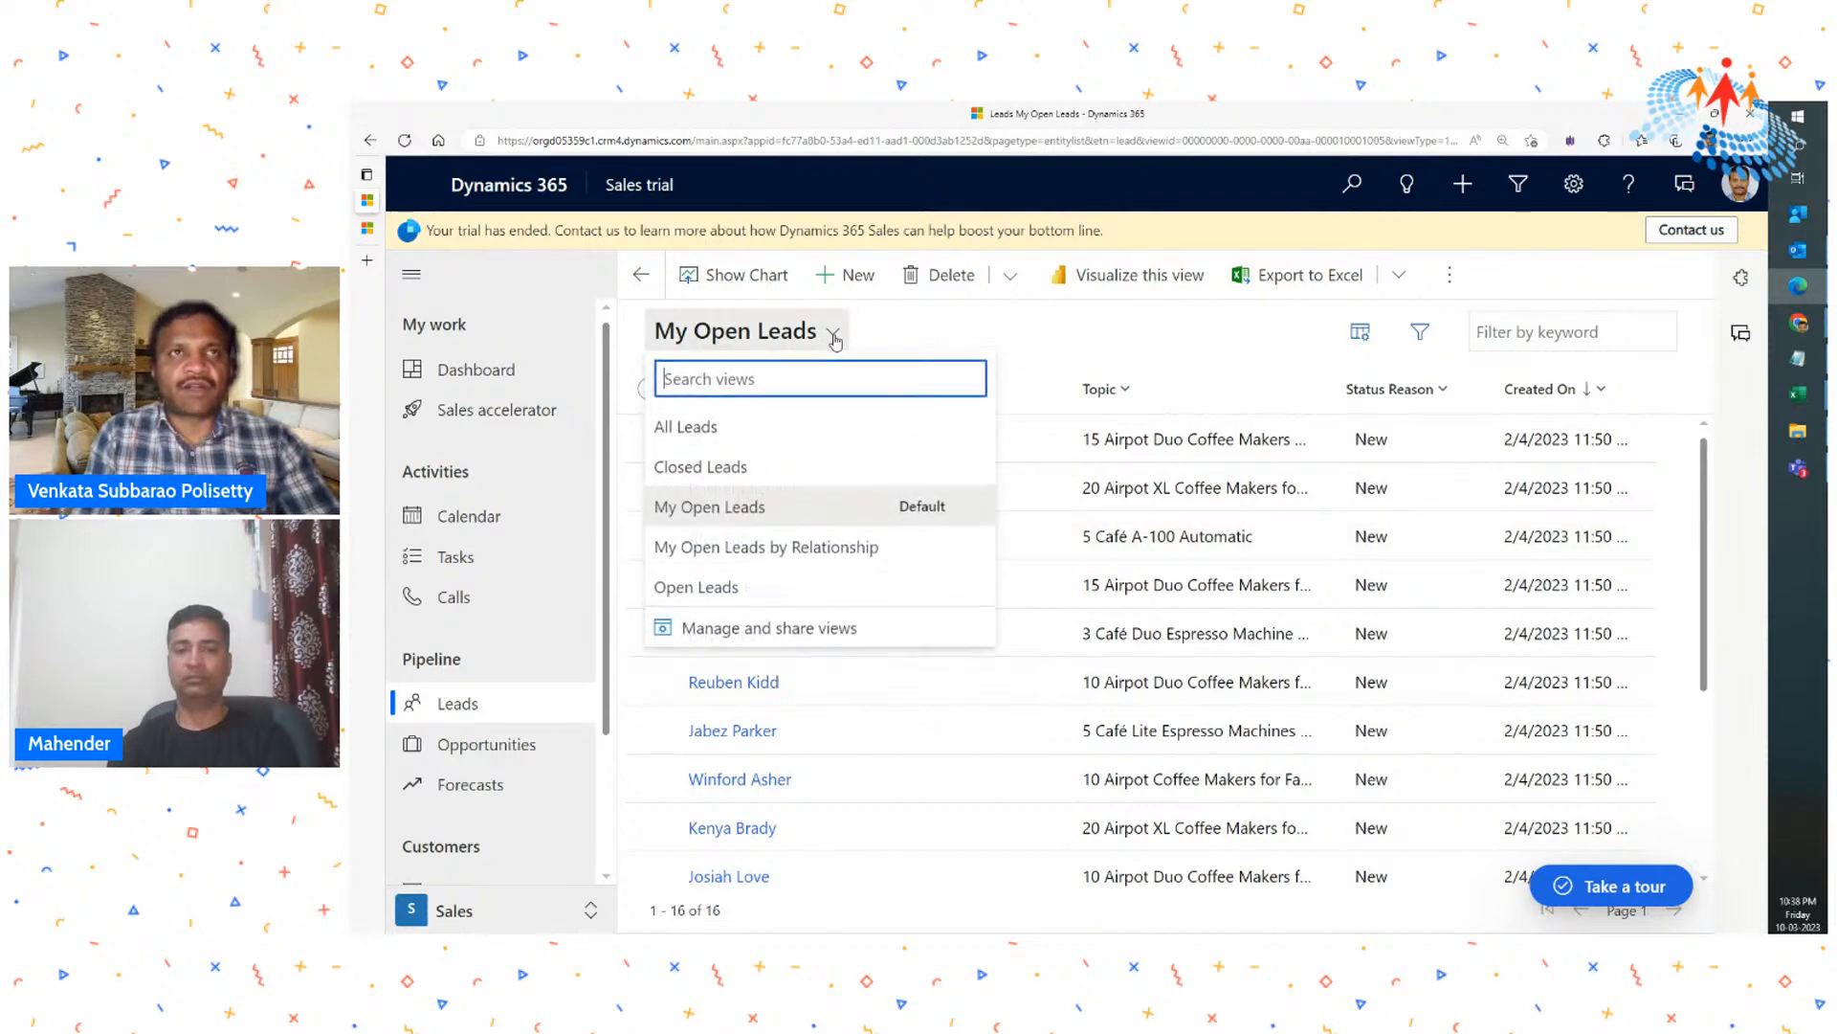
{"action": "left_click", "coordinate": [717, 428]}
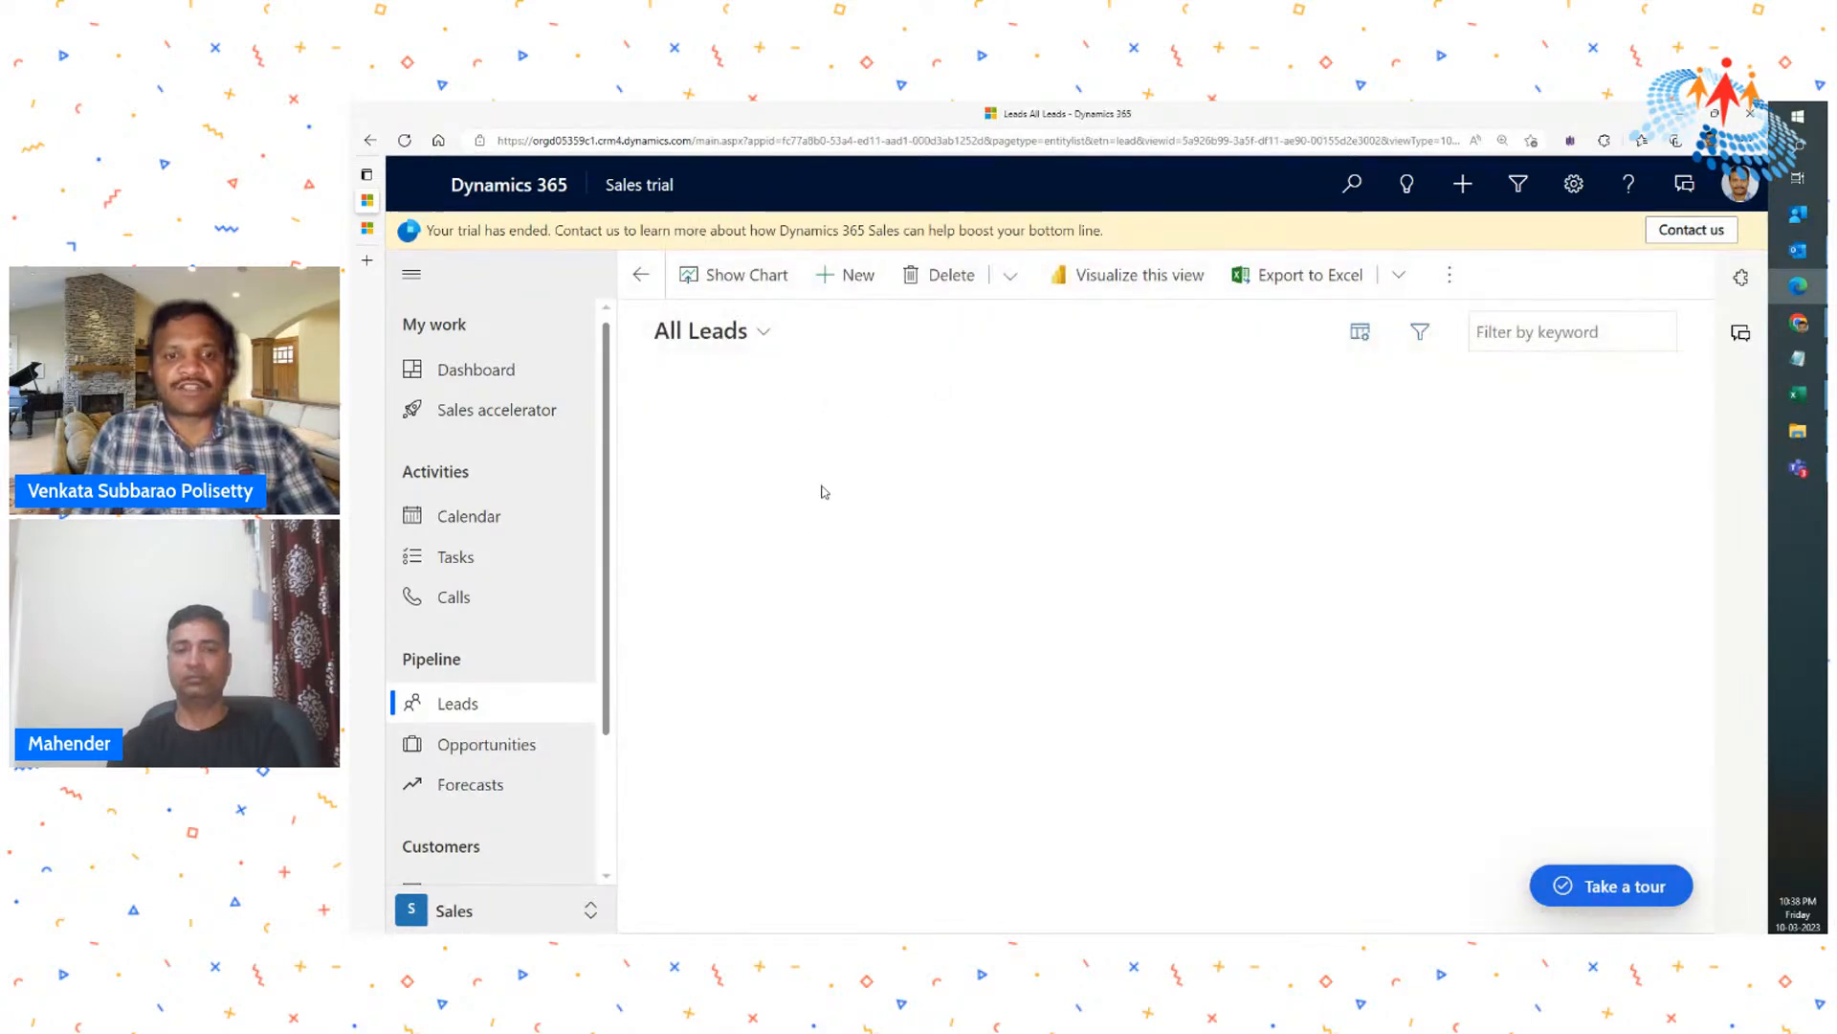
{"action": "left_click", "coordinate": [738, 338]}
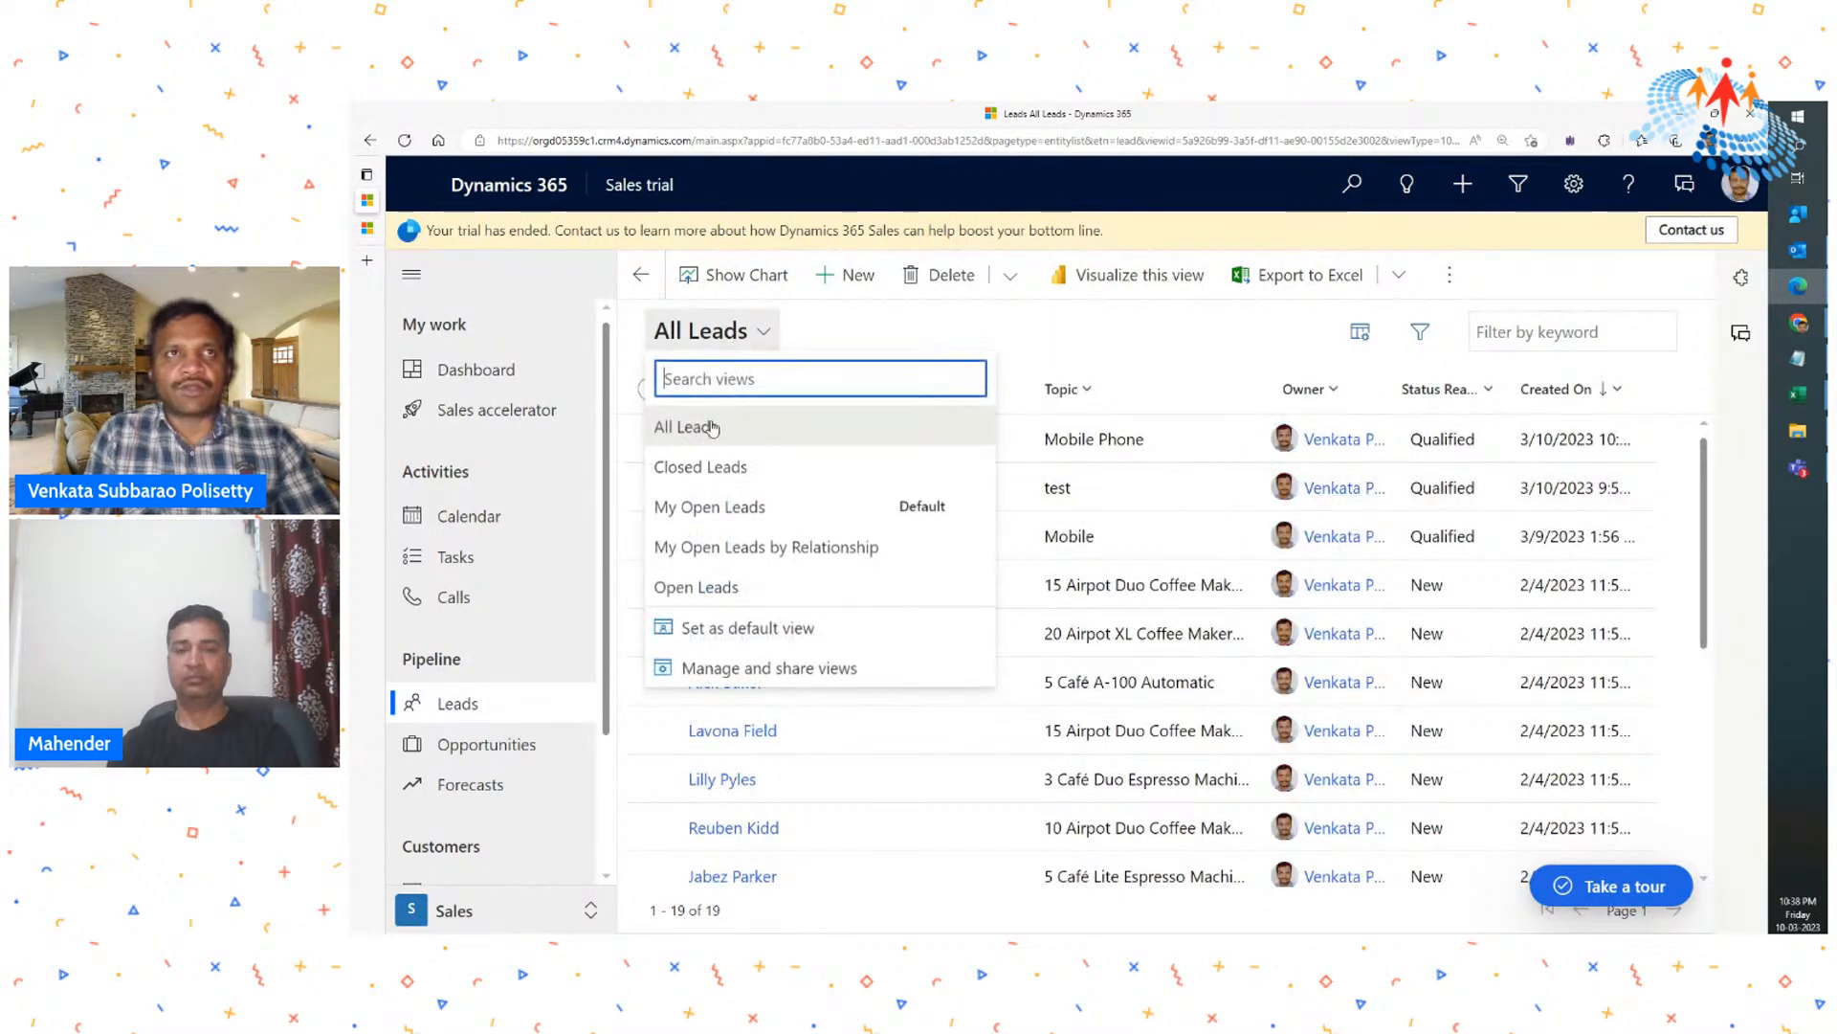
{"action": "left_click", "coordinate": [700, 506]}
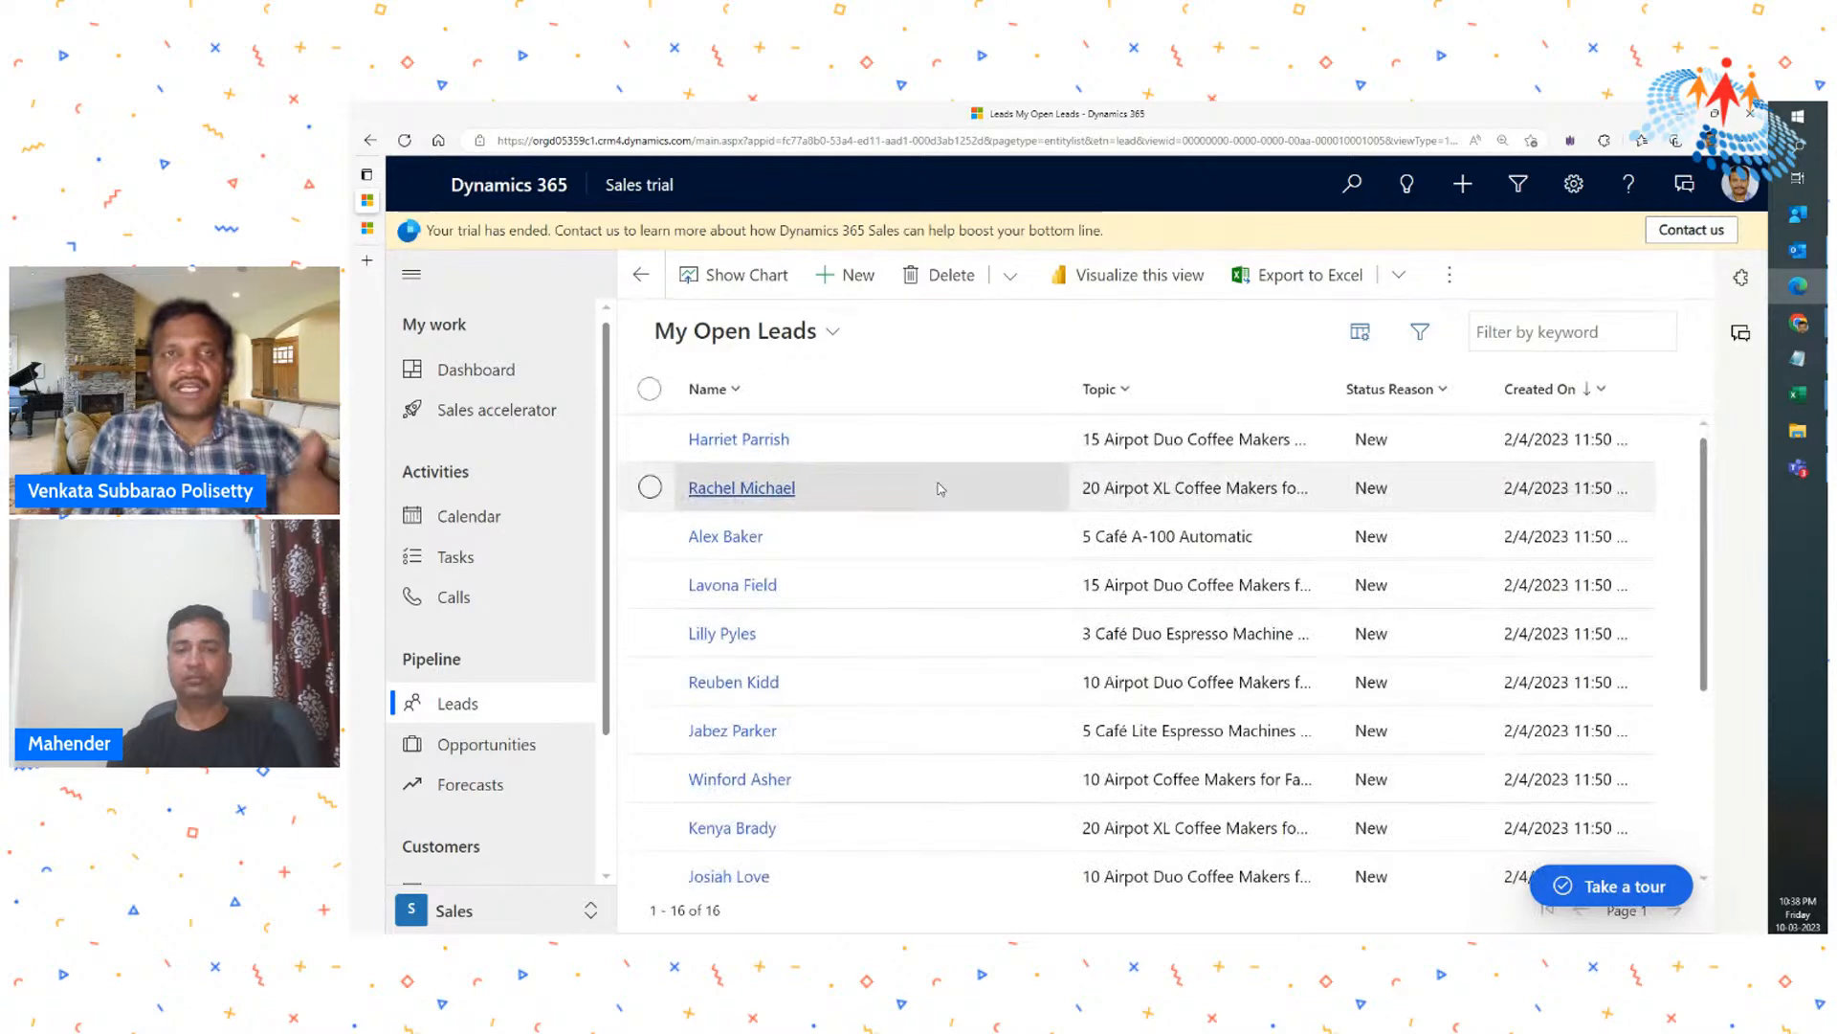
- Show the Closed Leads view and widen the Status column so its values are fully readable
{"action": "left_click", "coordinate": [766, 332]}
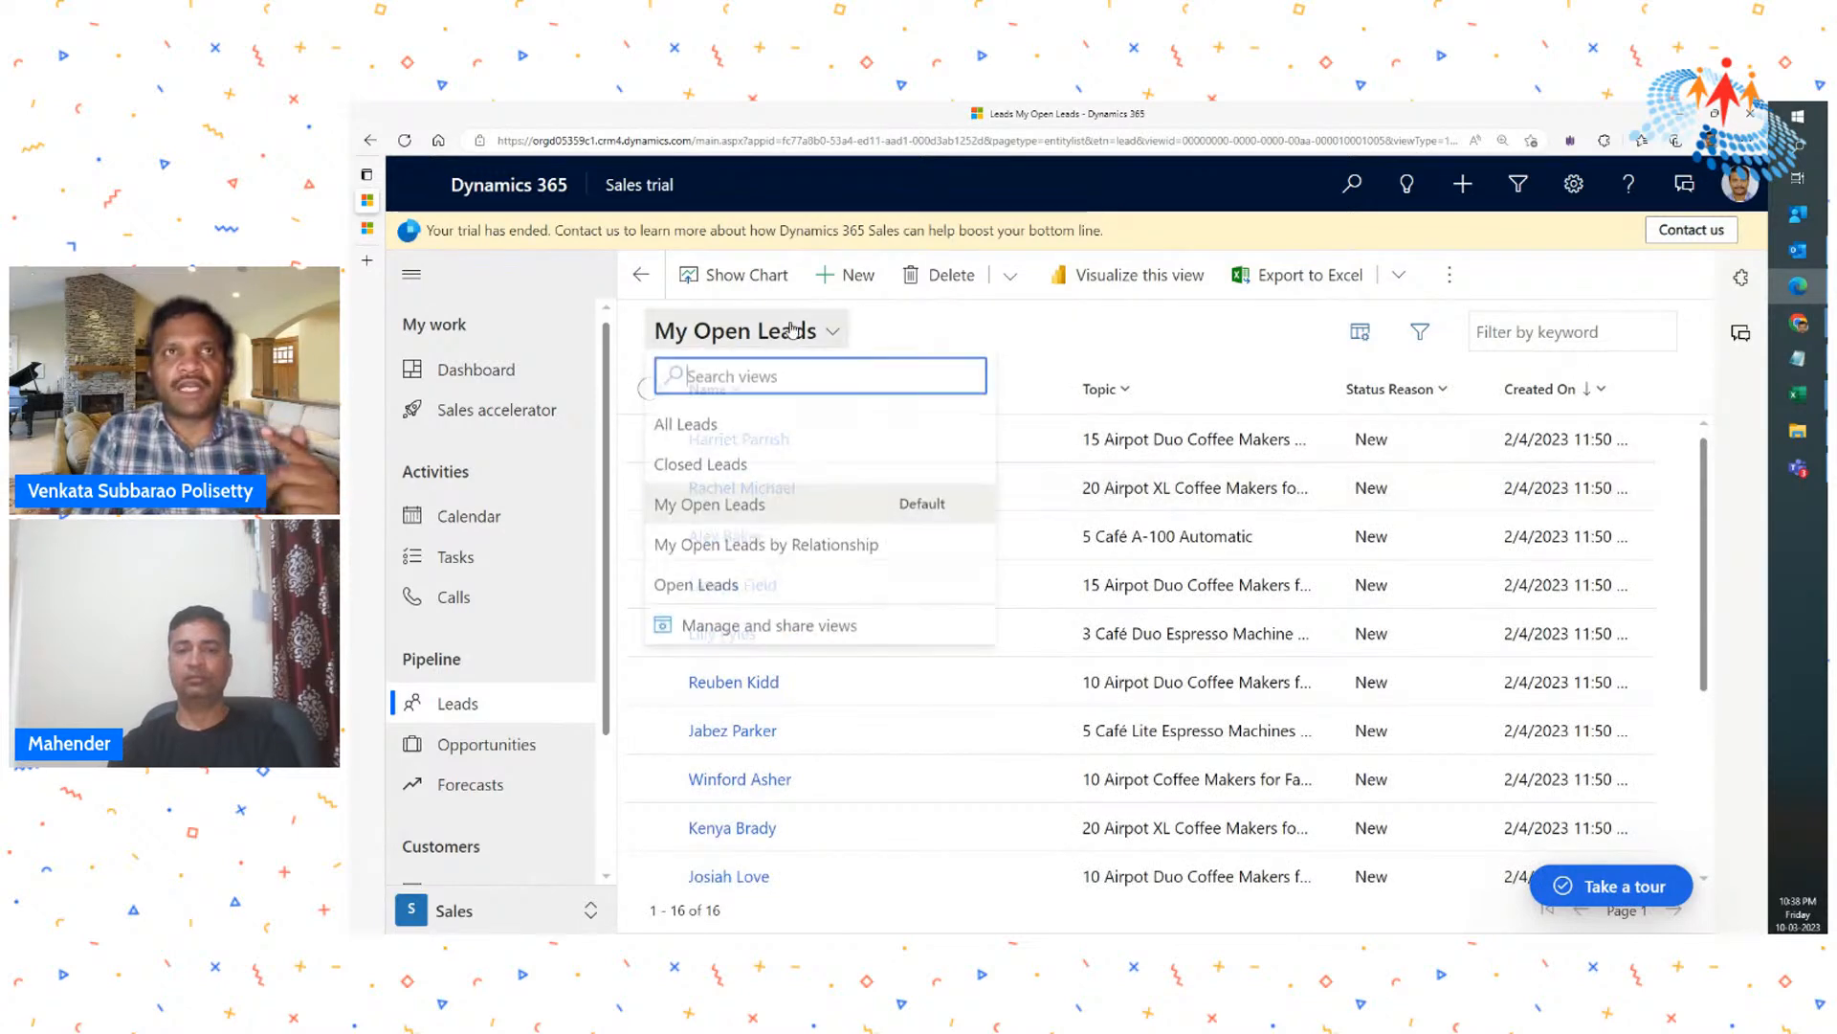
{"action": "left_click", "coordinate": [699, 459]}
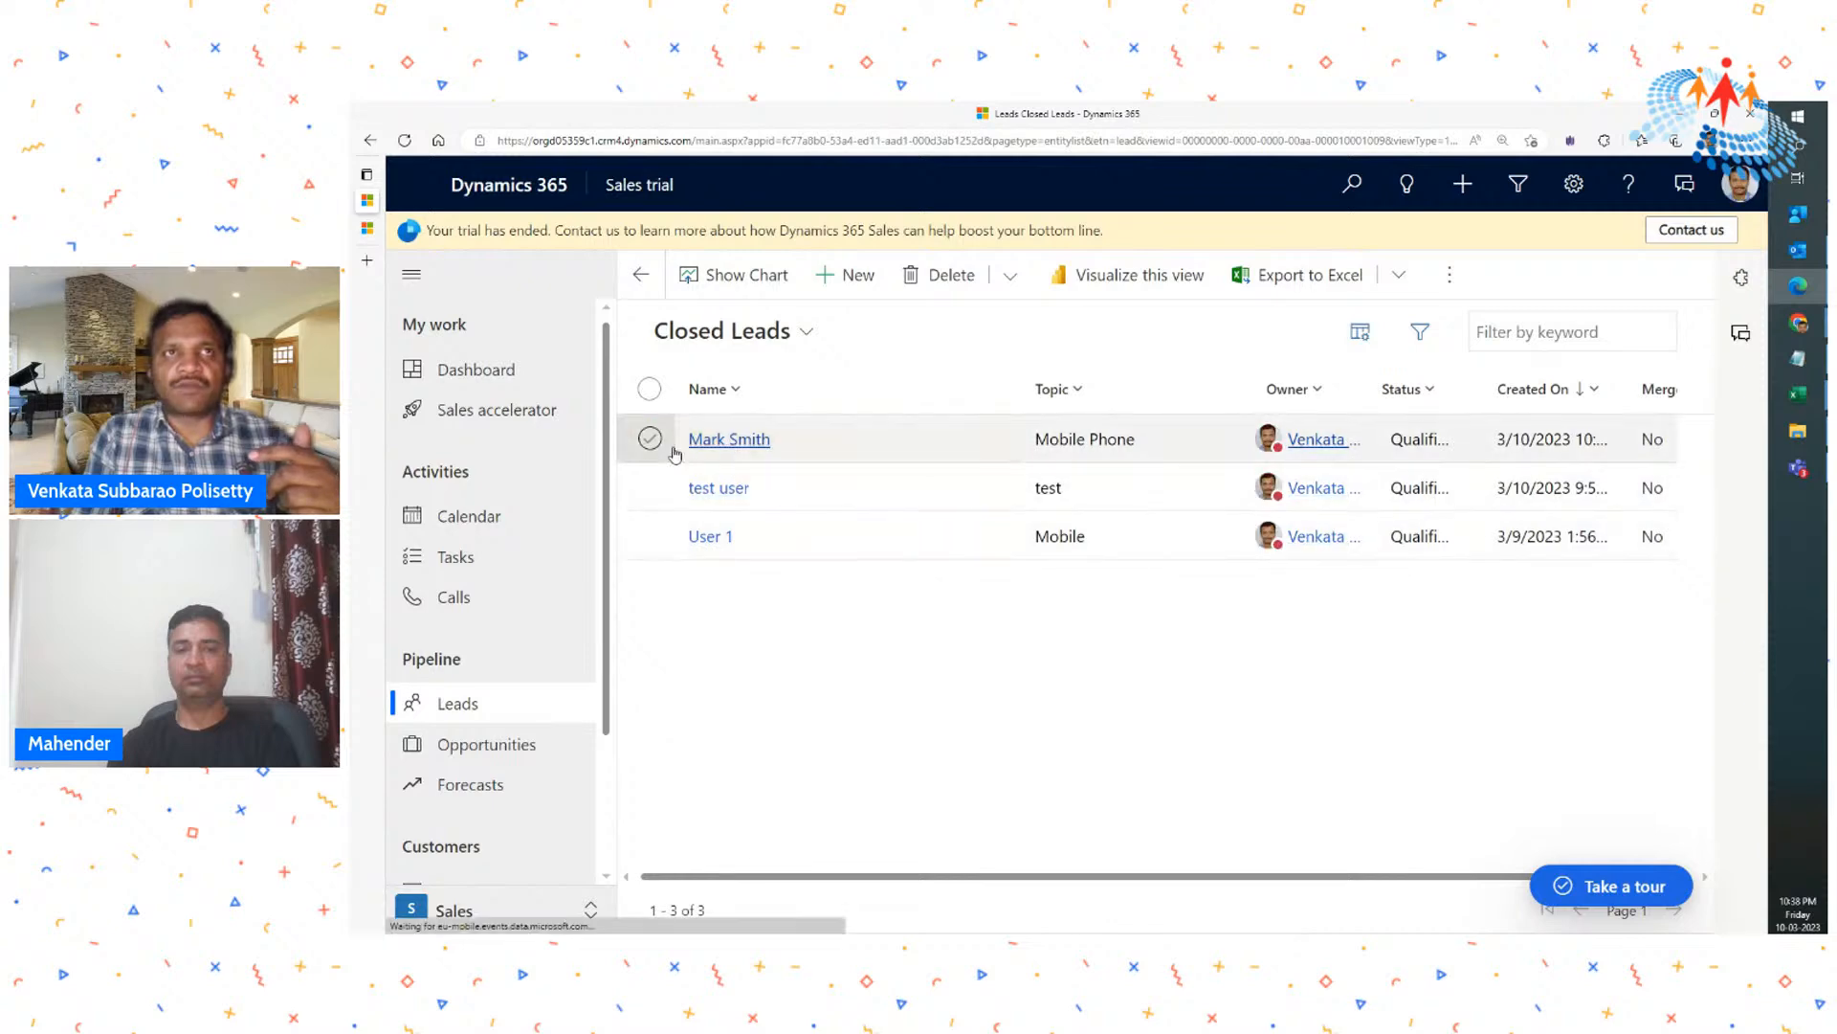
{"action": "left_click", "coordinate": [766, 439]}
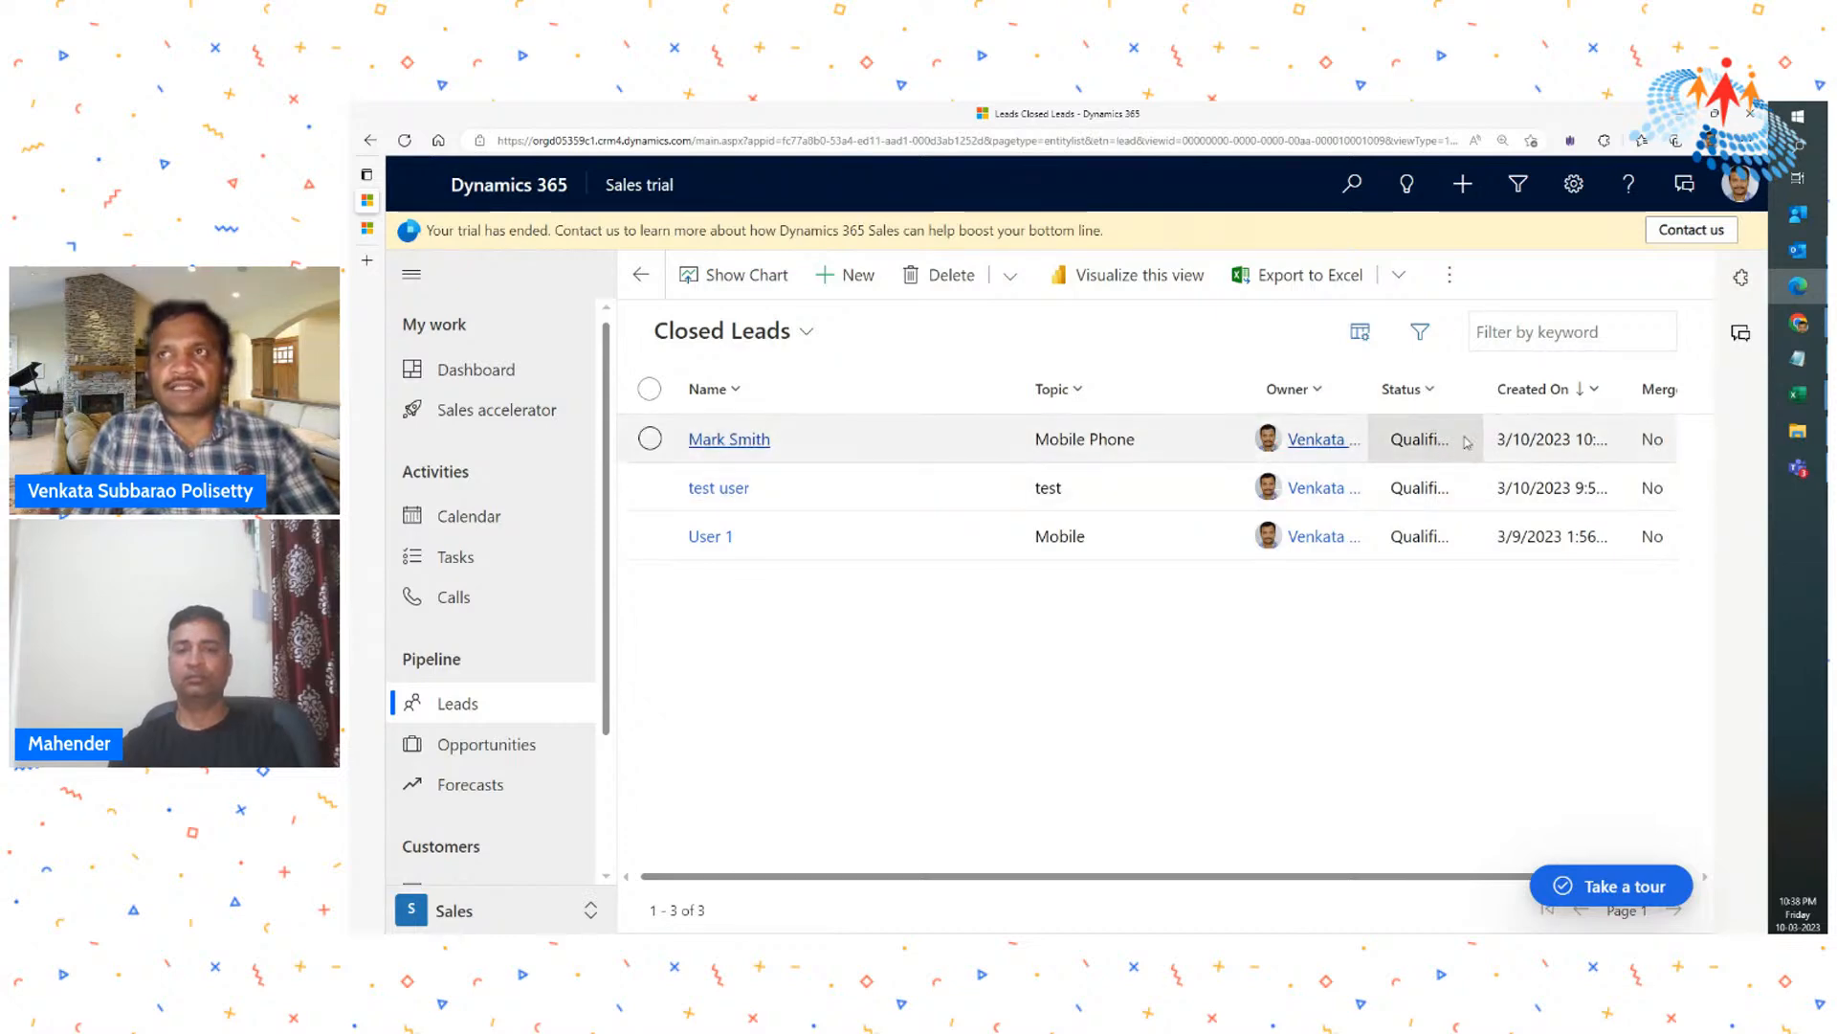
{"action": "left_click_drag", "start_coordinate": [1479, 398], "coordinate": [1597, 394]}
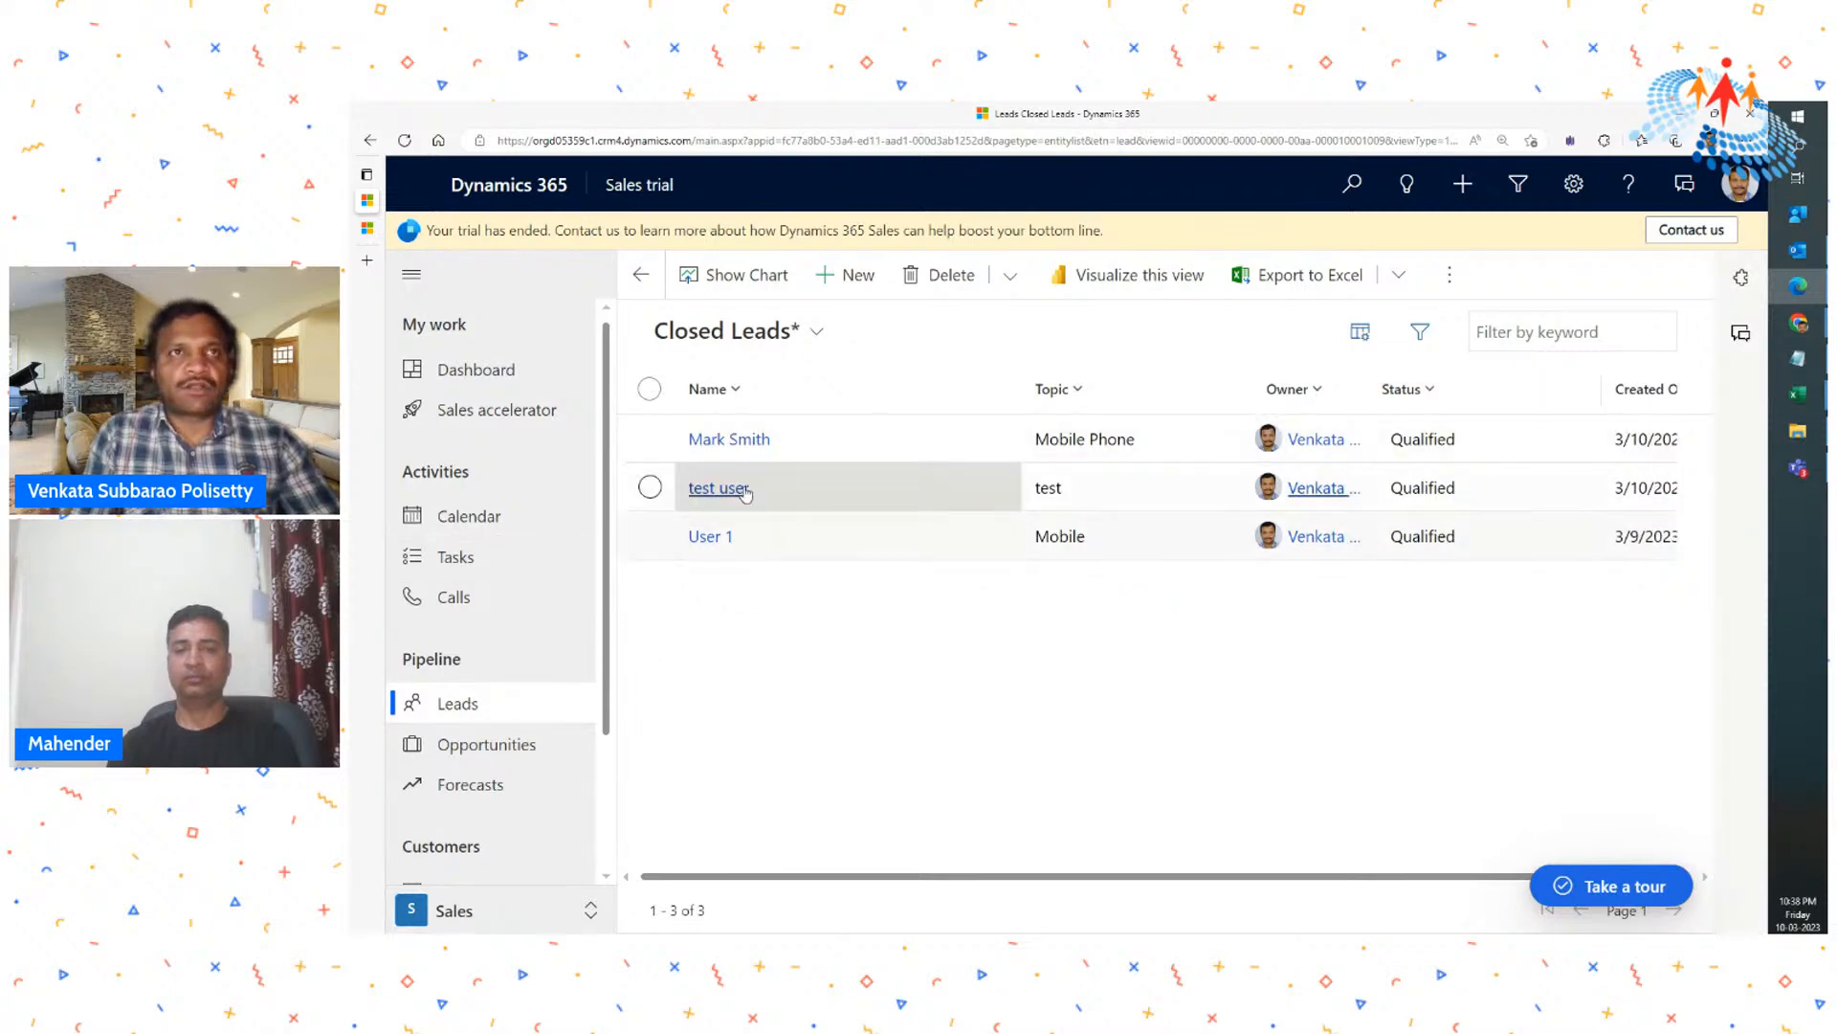
- Open the closed Mobile Phone lead and inspect the Develop stage of its business process
{"action": "left_click", "coordinate": [727, 439]}
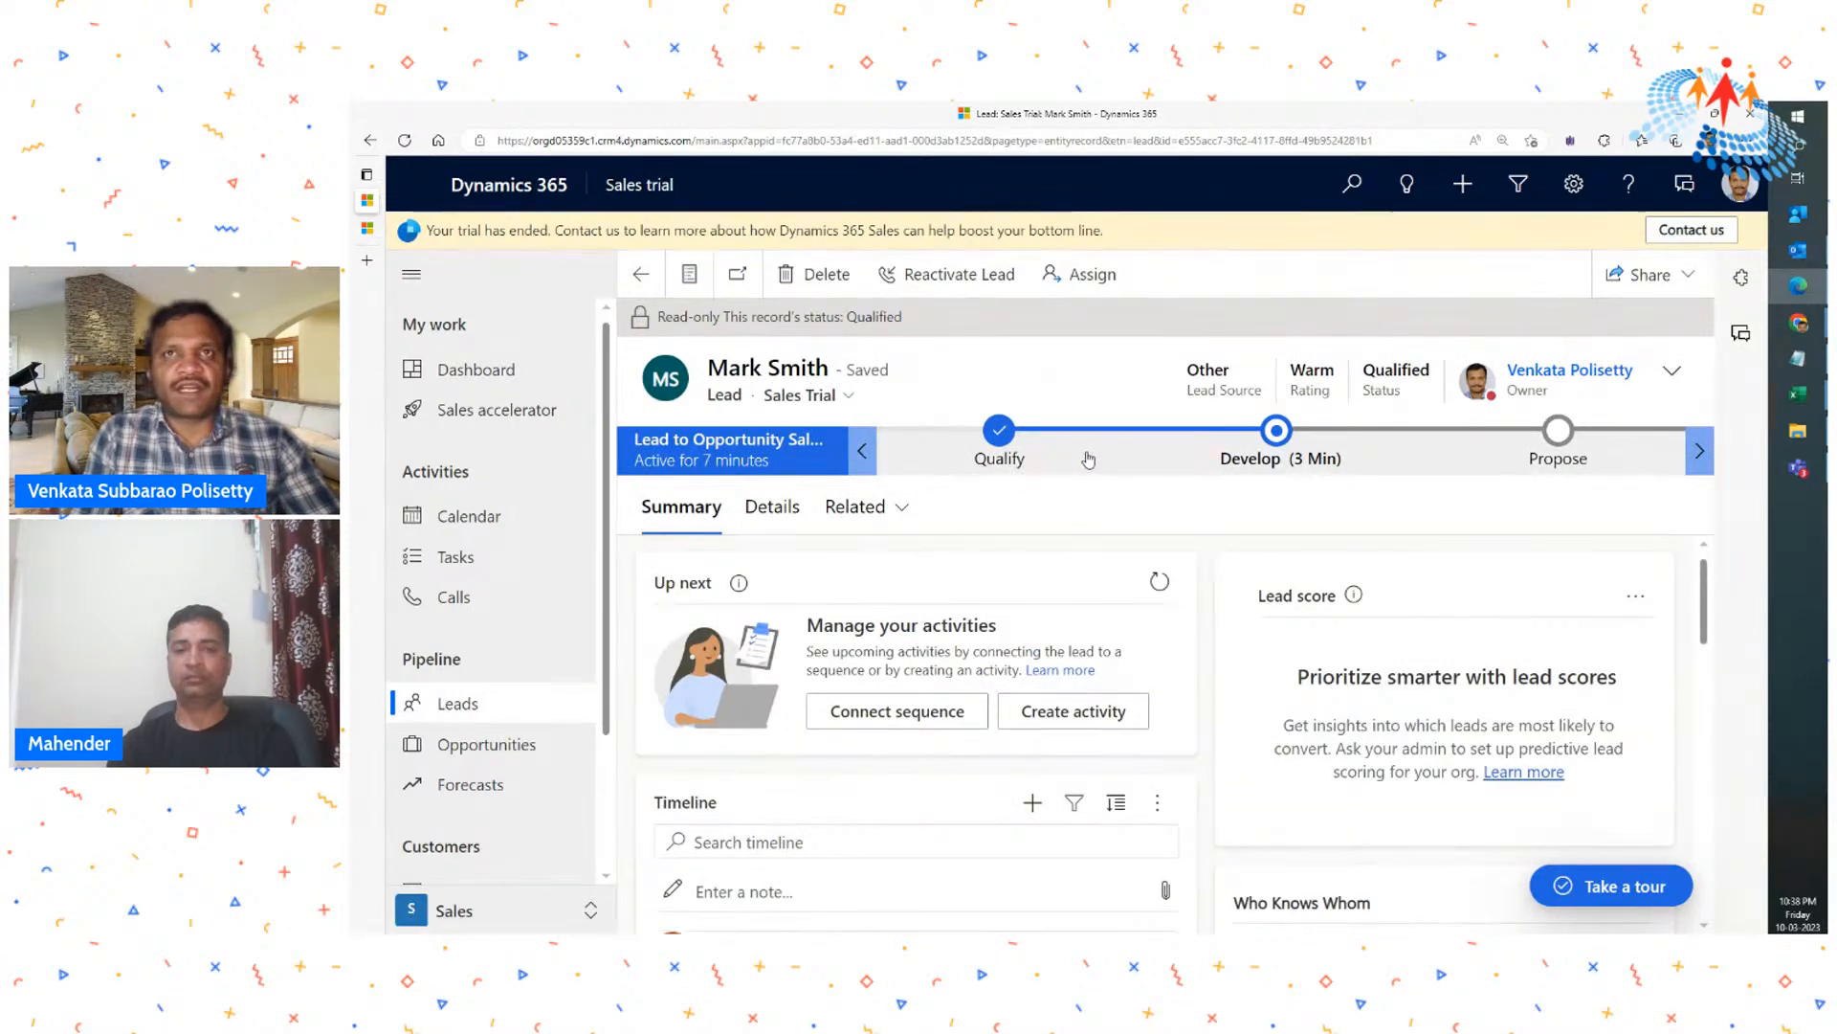
{"action": "left_click", "coordinate": [1587, 456]}
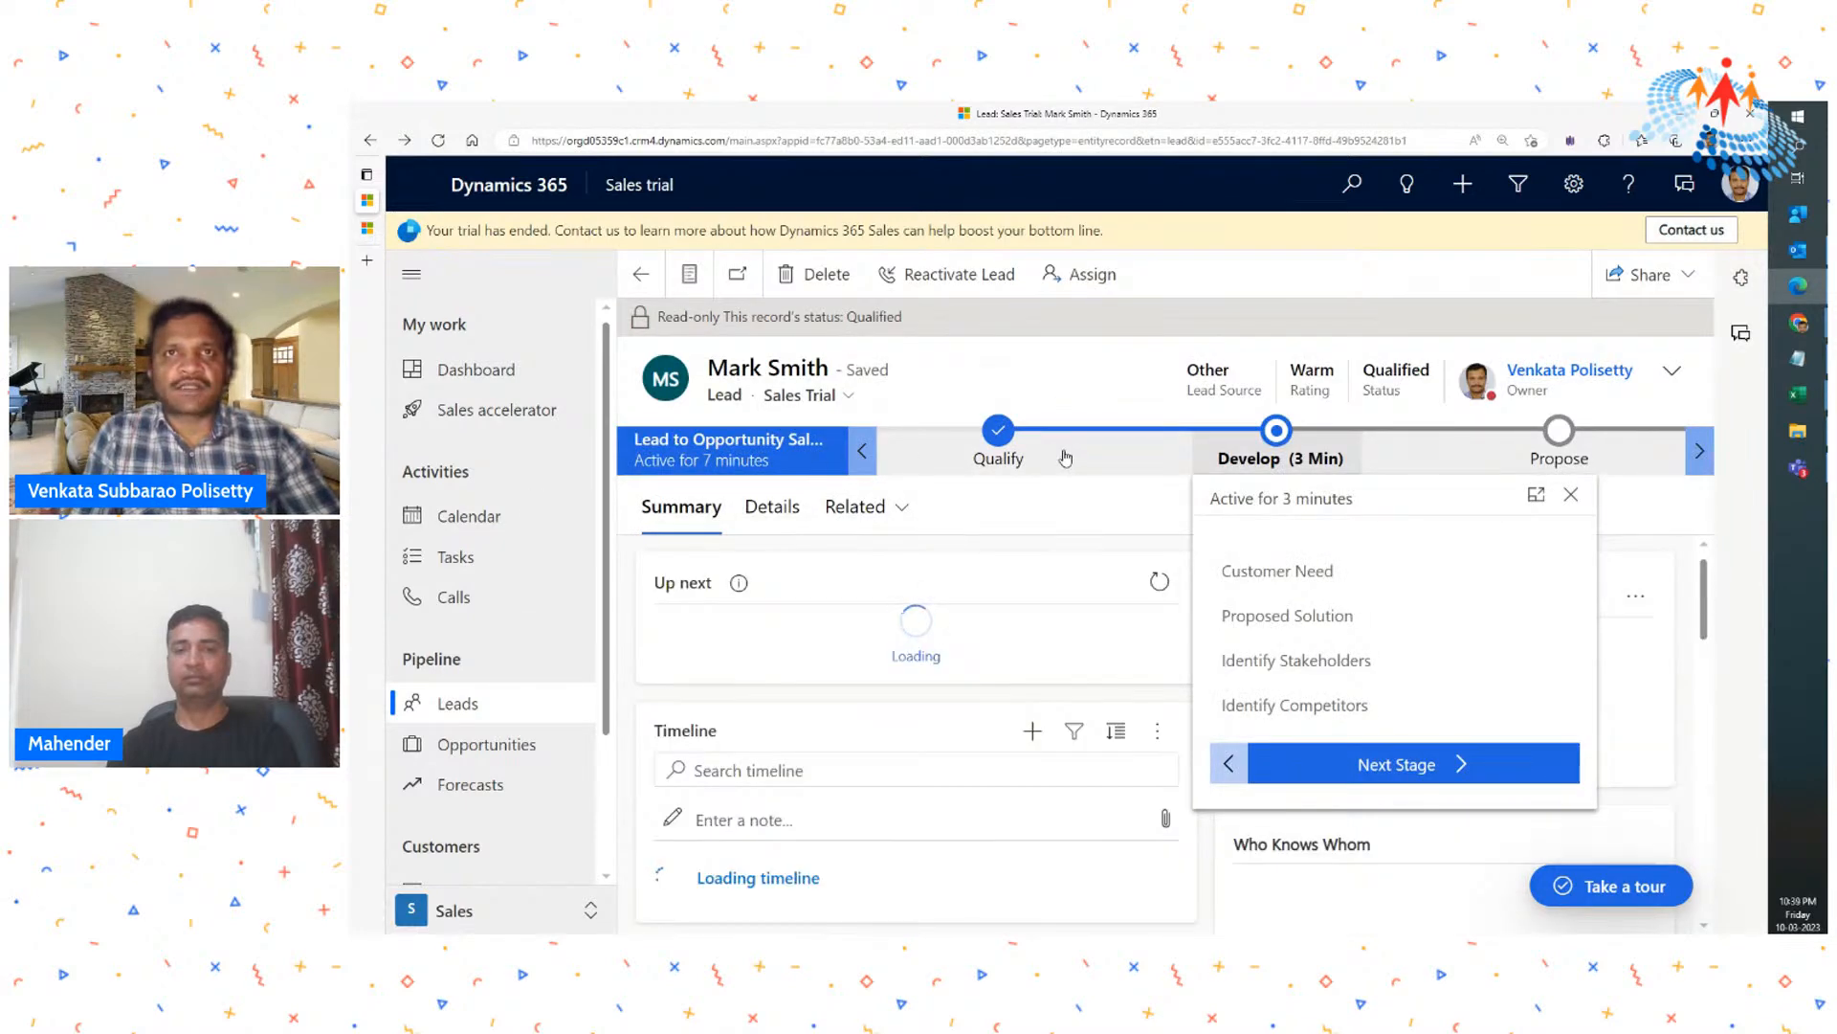
{"action": "left_click", "coordinate": [1570, 495]}
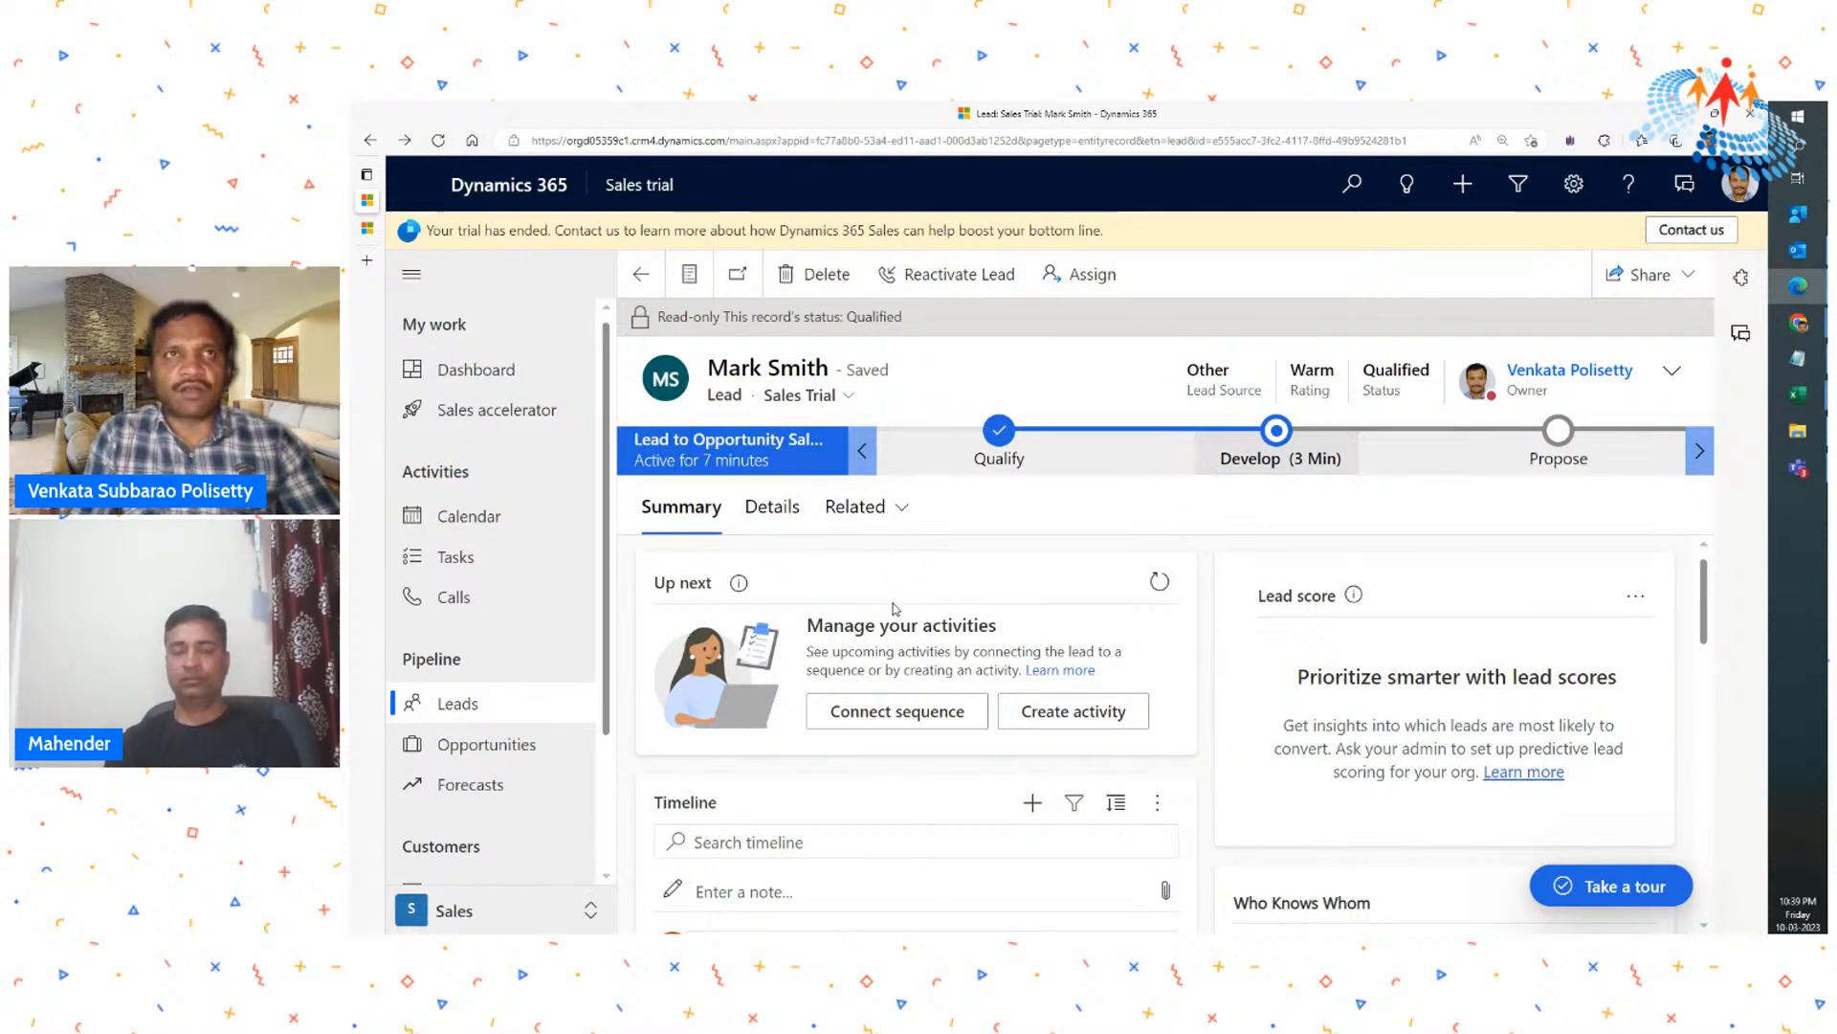
- Check which activity types can be added to the qualified lead's timeline without adding one
{"action": "scroll", "coordinate": [895, 609], "scroll_direction": "down", "scroll_amount": 2}
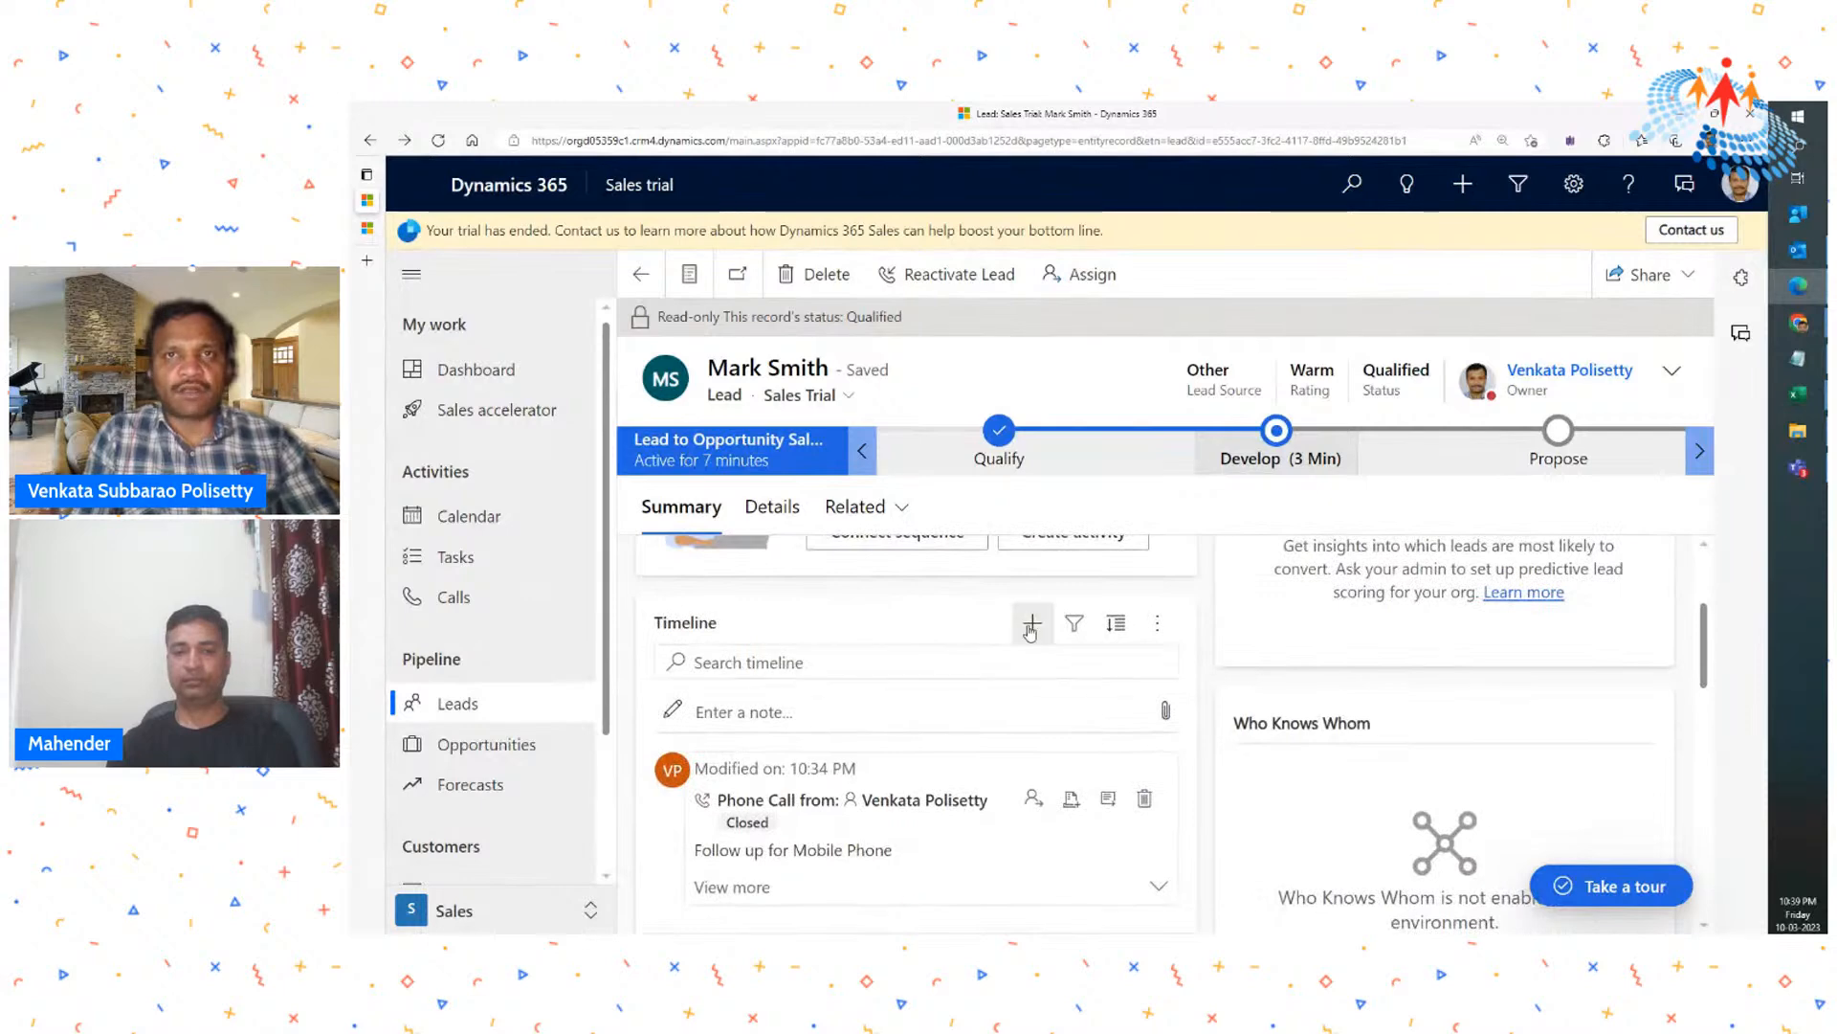
{"action": "left_click", "coordinate": [1031, 629]}
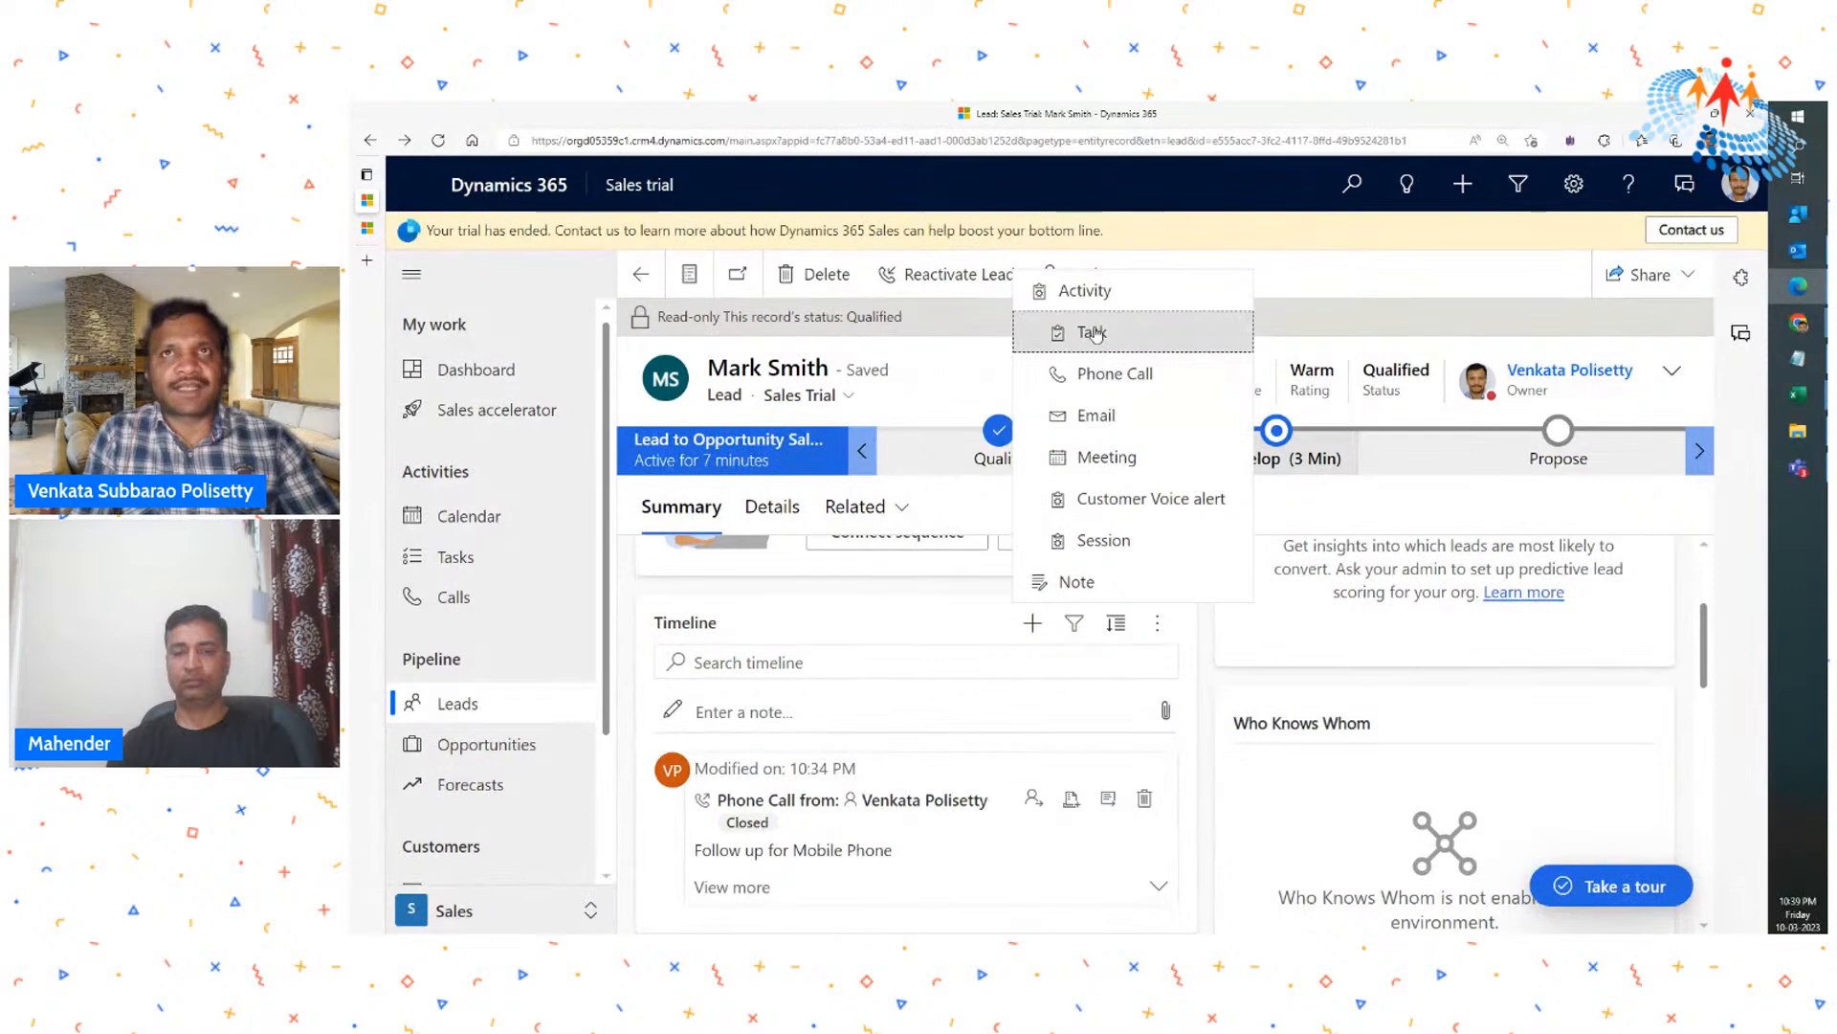
{"action": "left_click", "coordinate": [971, 502]}
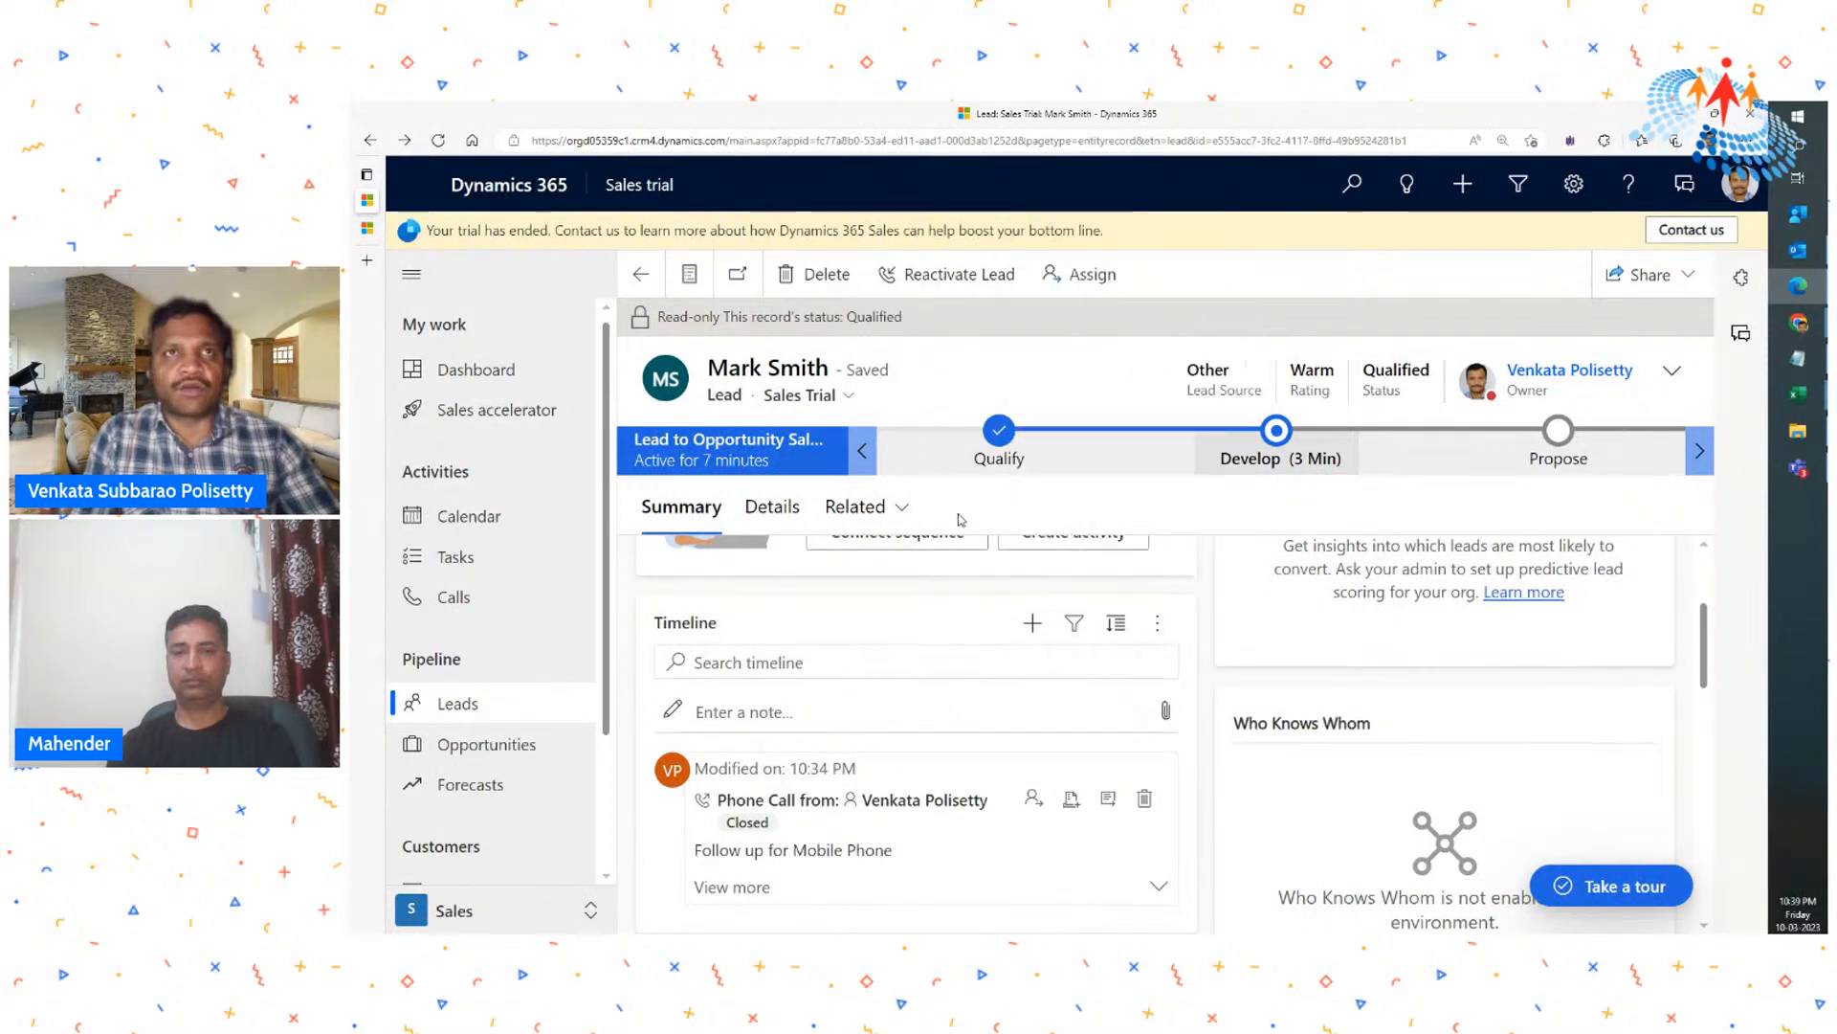
- Disqualify the open lead for 20 Airpot XL Coffee Makers with the reason No Longer Interested
{"action": "left_click", "coordinate": [459, 705]}
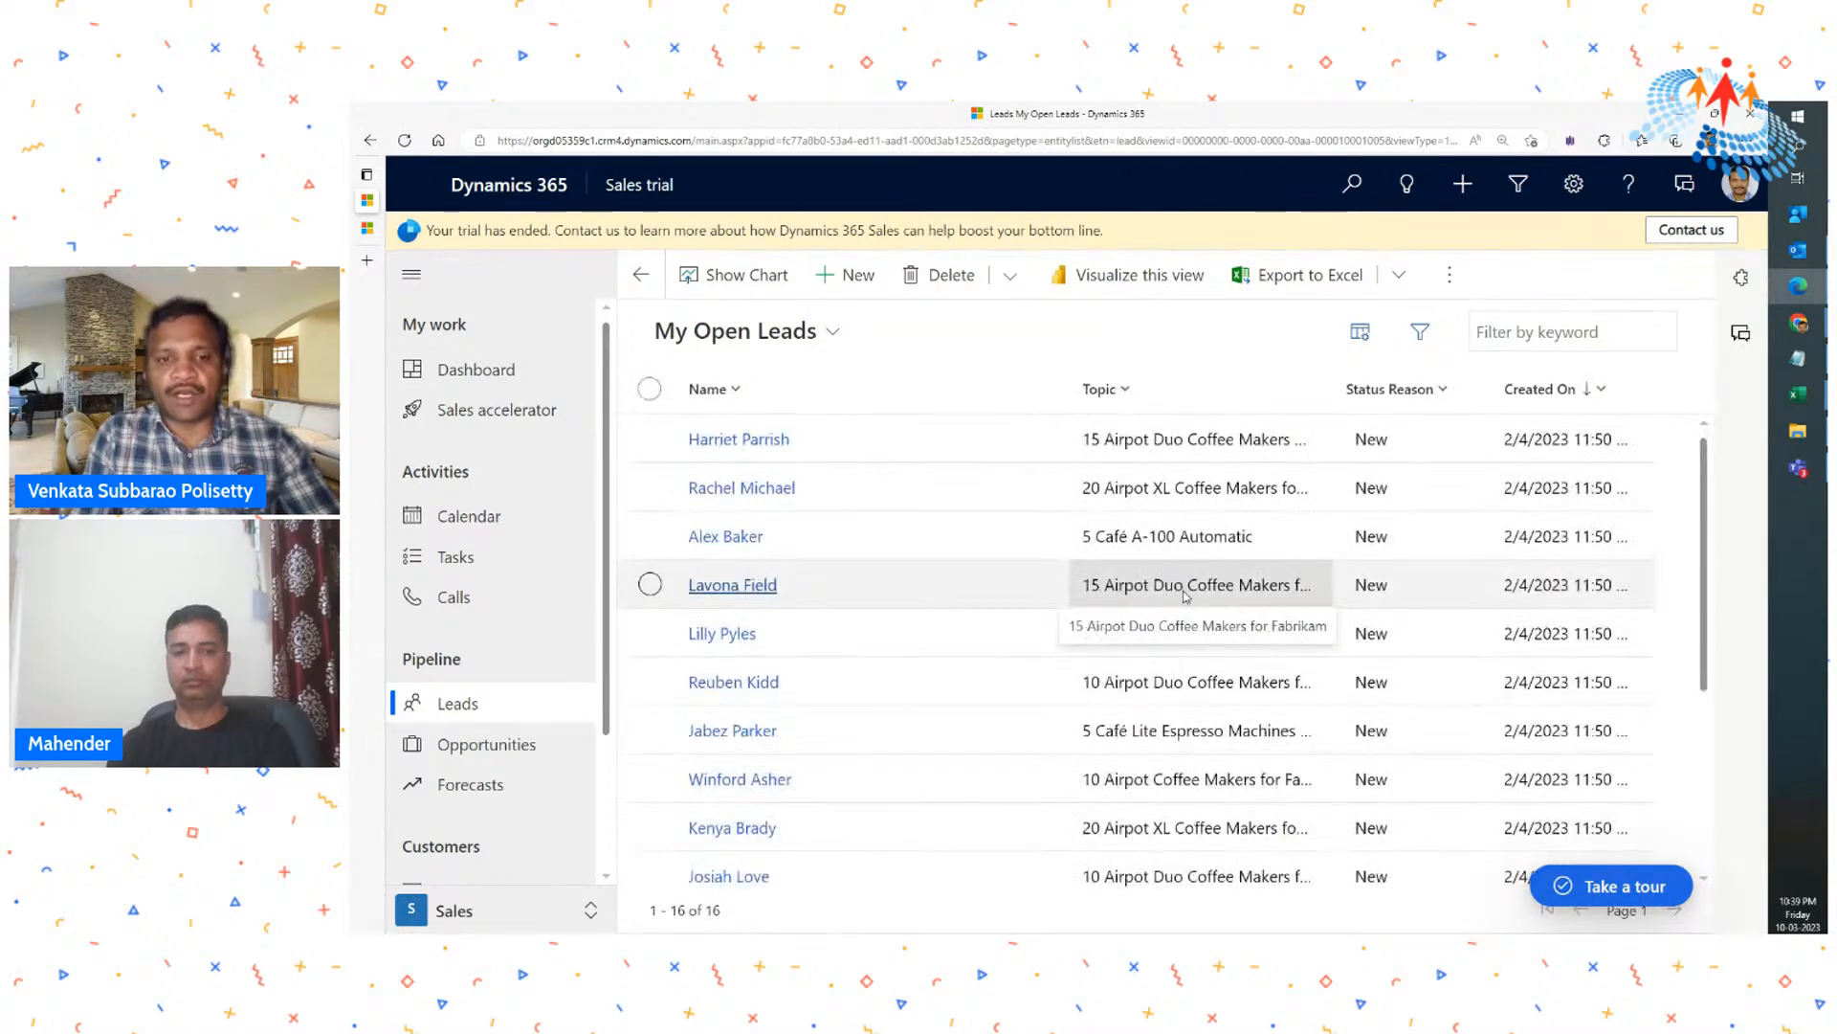
{"action": "left_click", "coordinate": [866, 280]}
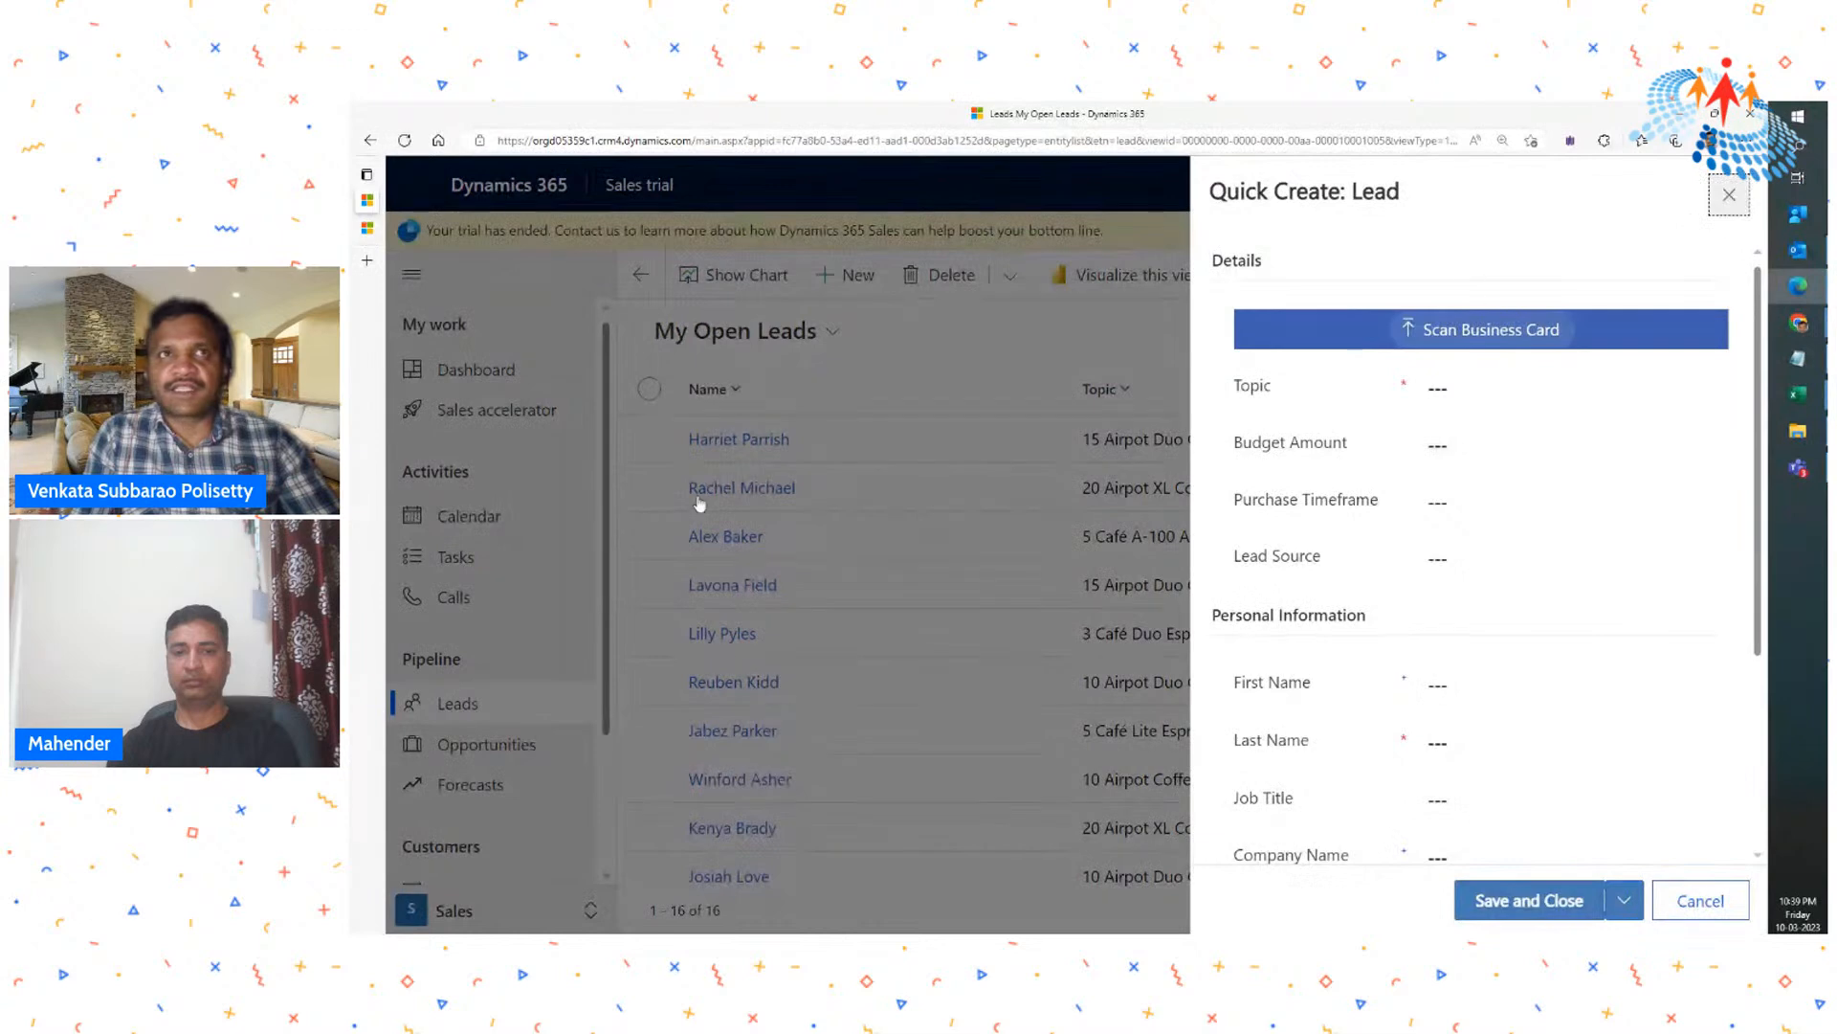
{"action": "left_click", "coordinate": [1730, 195]}
{"action": "left_click", "coordinate": [735, 490]}
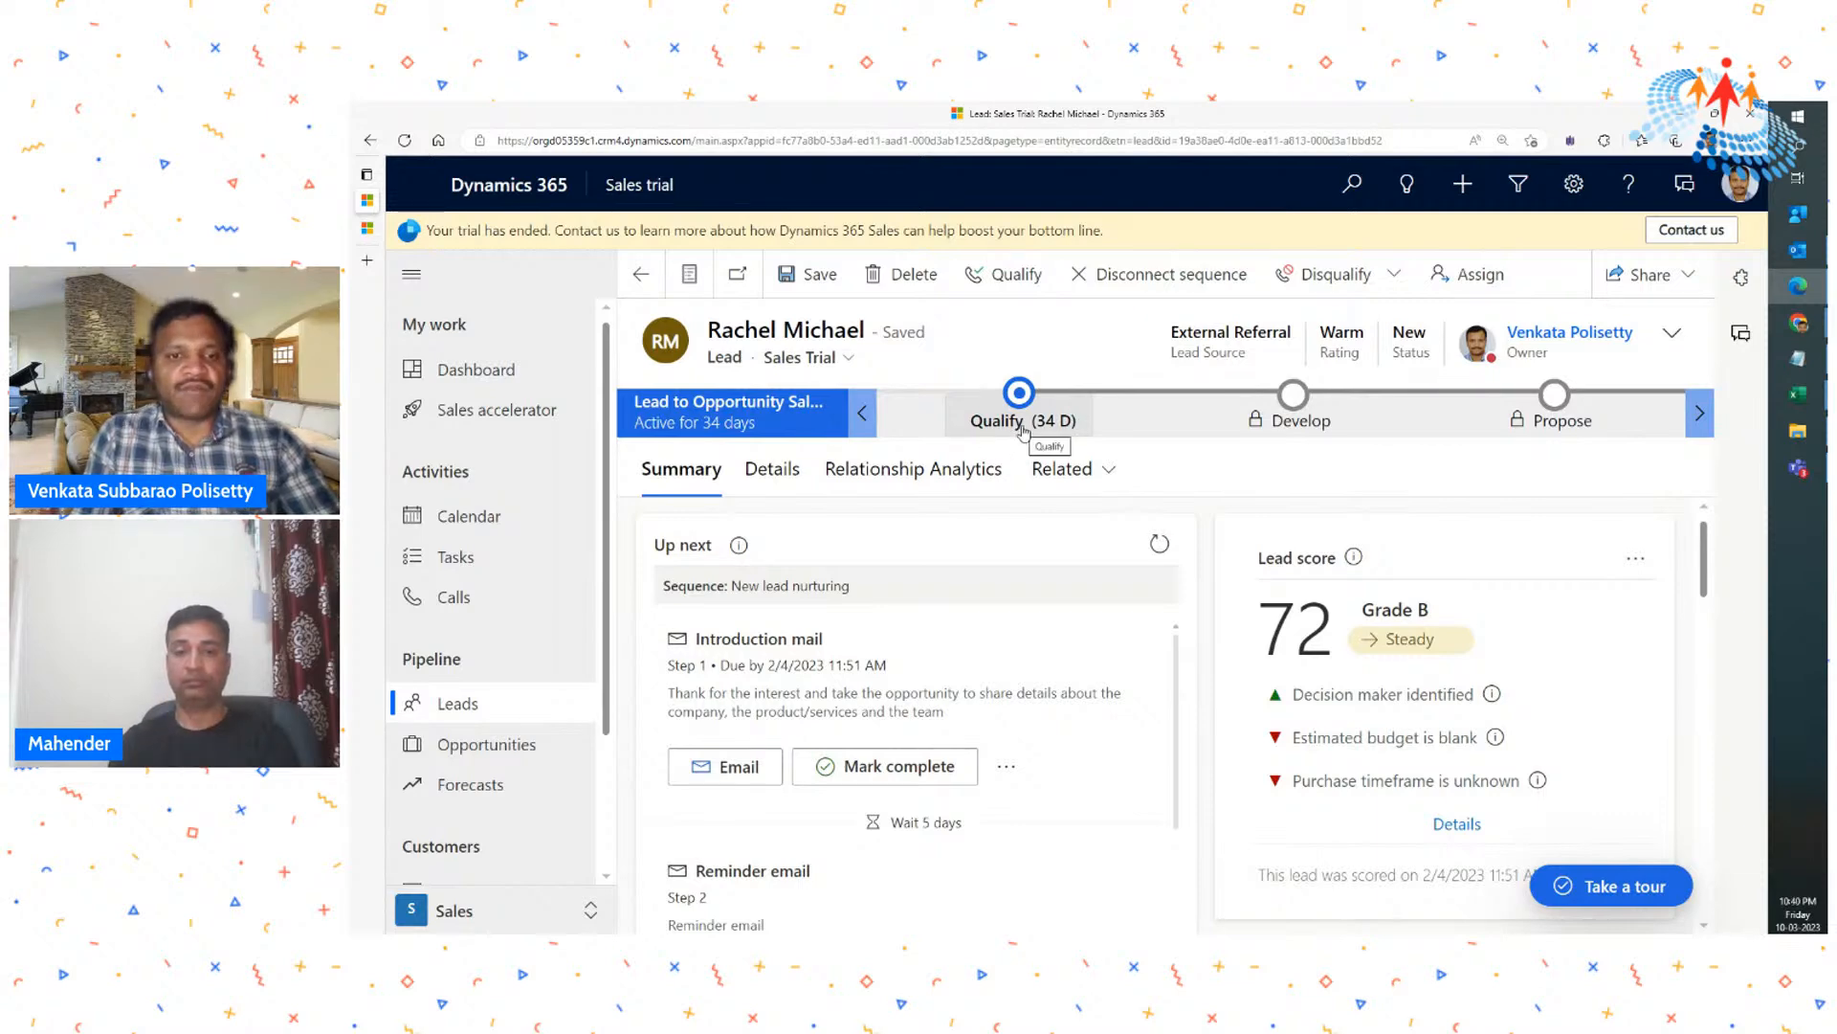
{"action": "left_click", "coordinate": [1367, 287]}
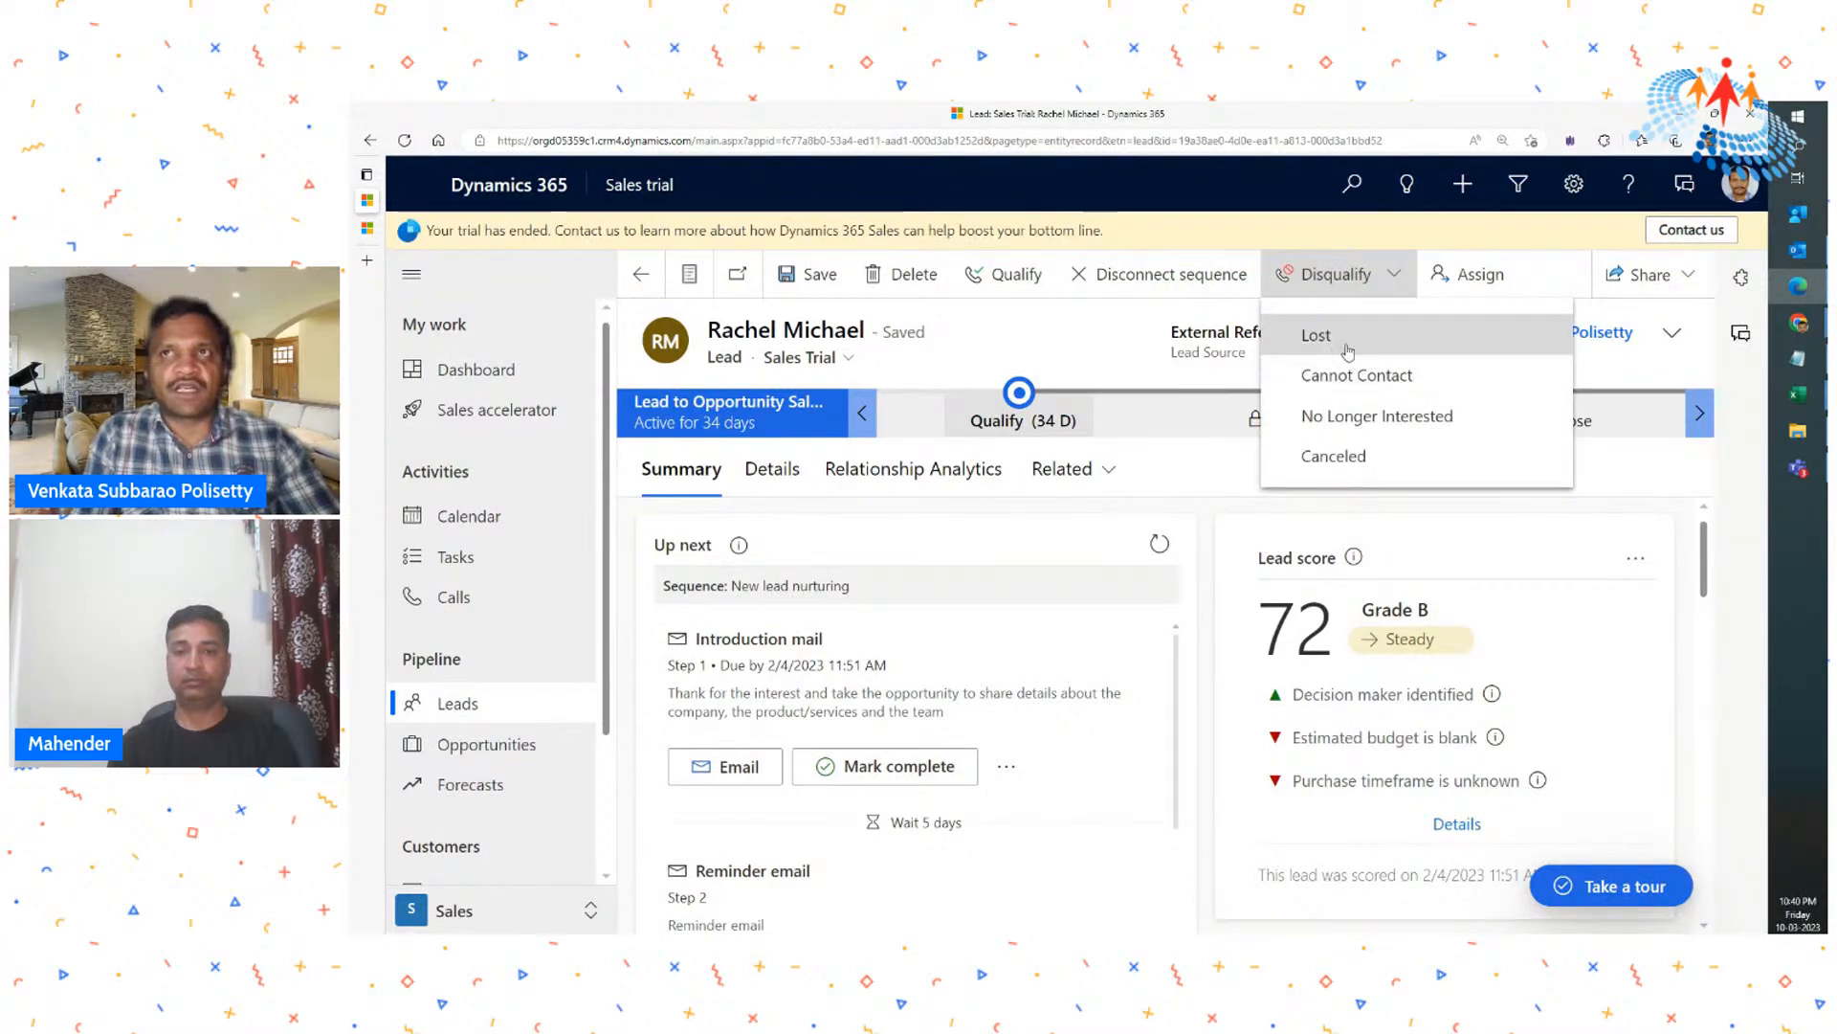
{"action": "left_click", "coordinate": [1346, 425]}
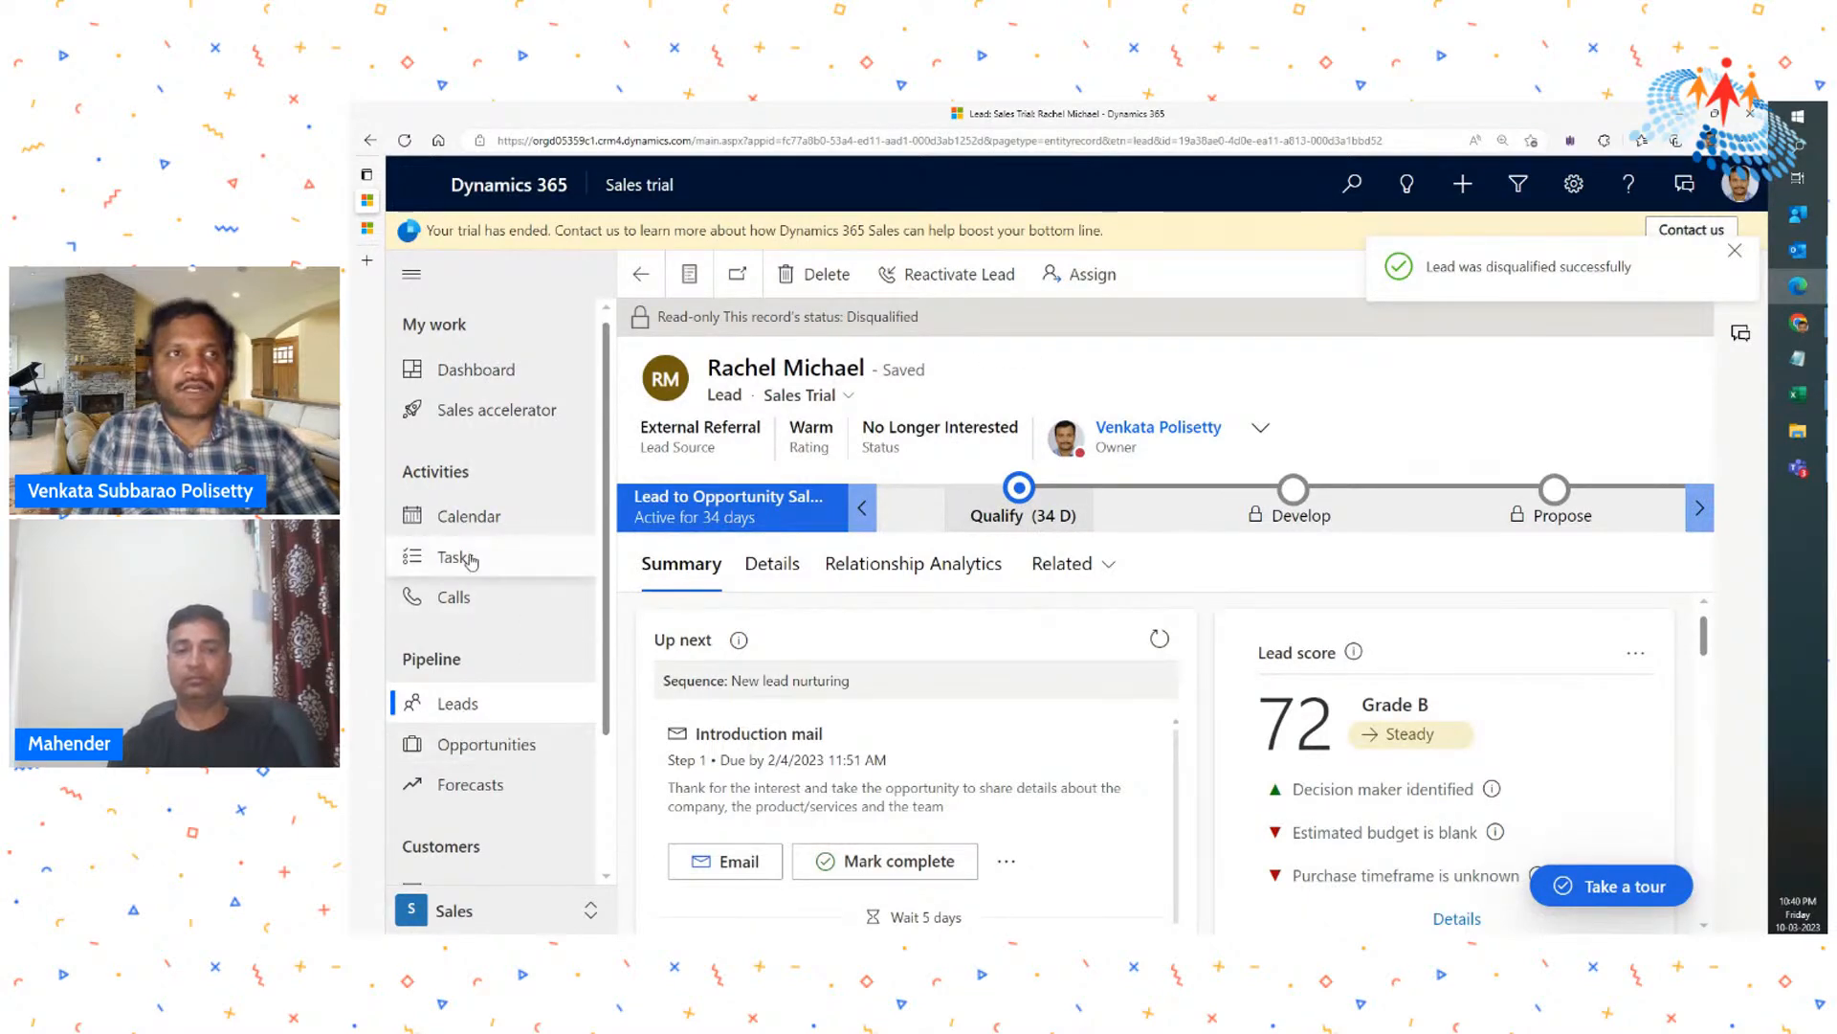
- Return to the leads list and show the Closed Leads view to check the disqualified lead's status
{"action": "left_click", "coordinate": [458, 704]}
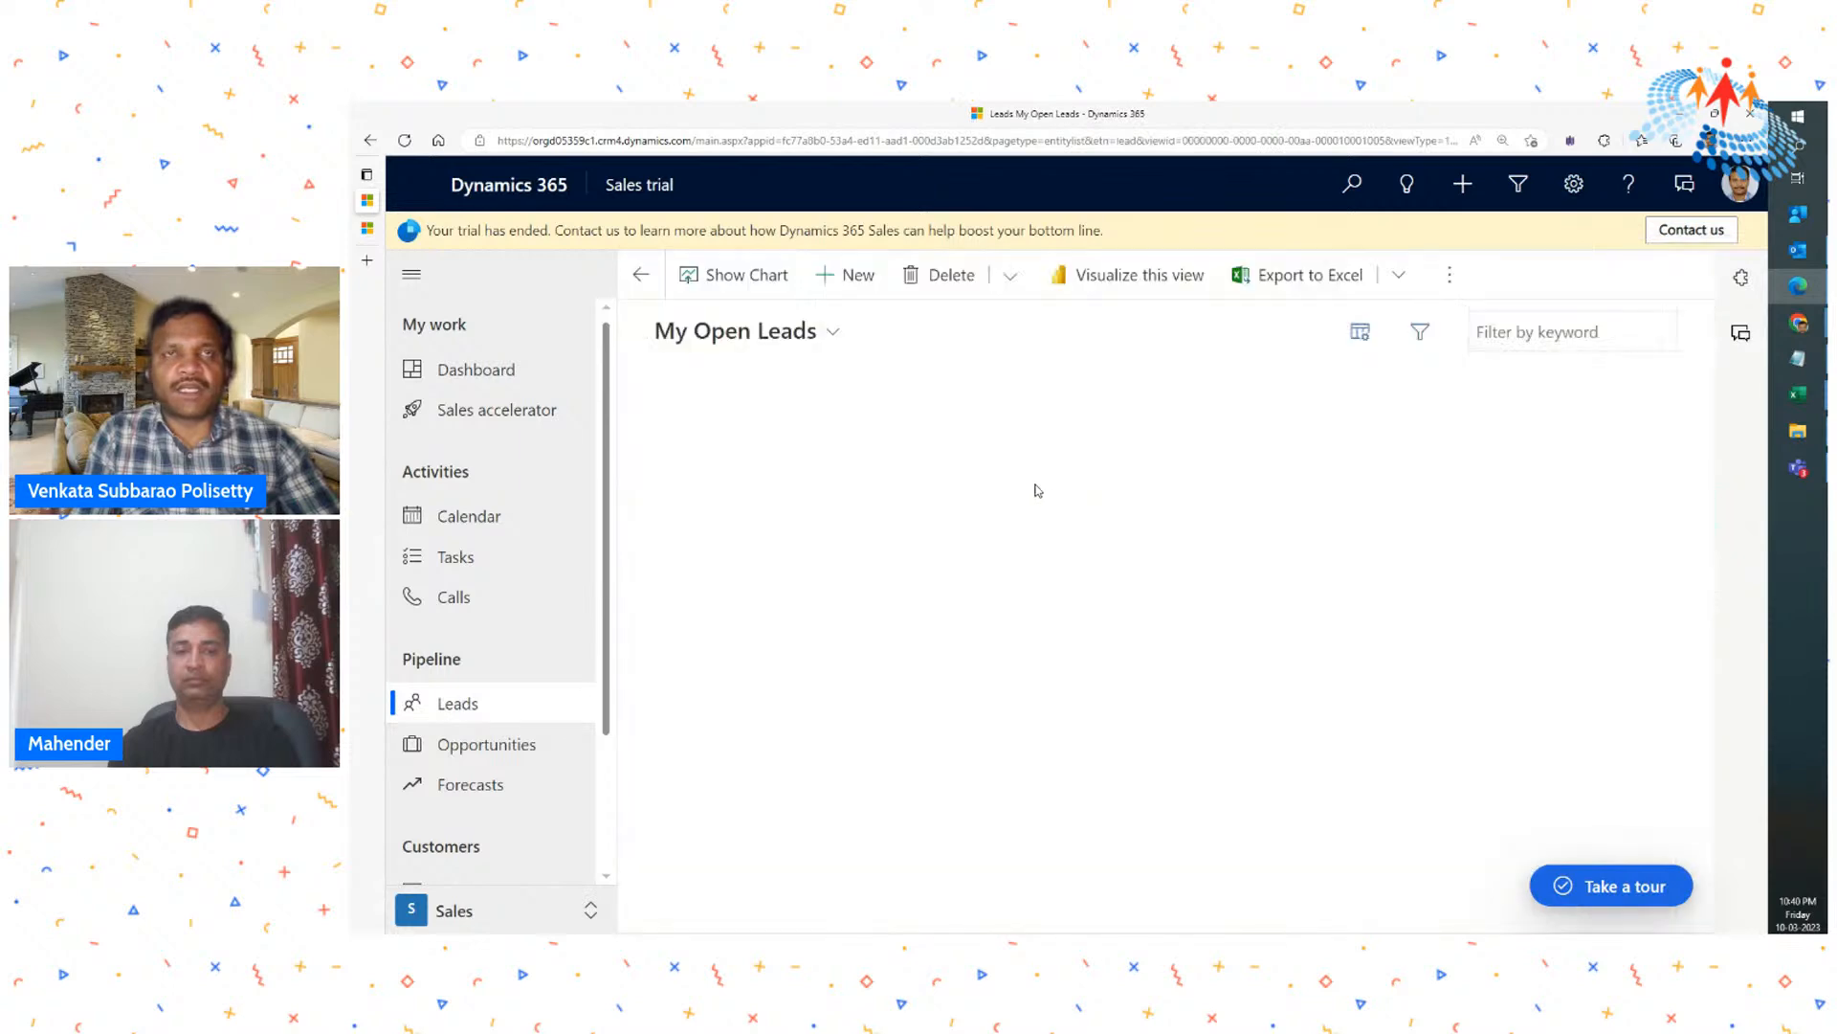
{"action": "left_click", "coordinate": [796, 335]}
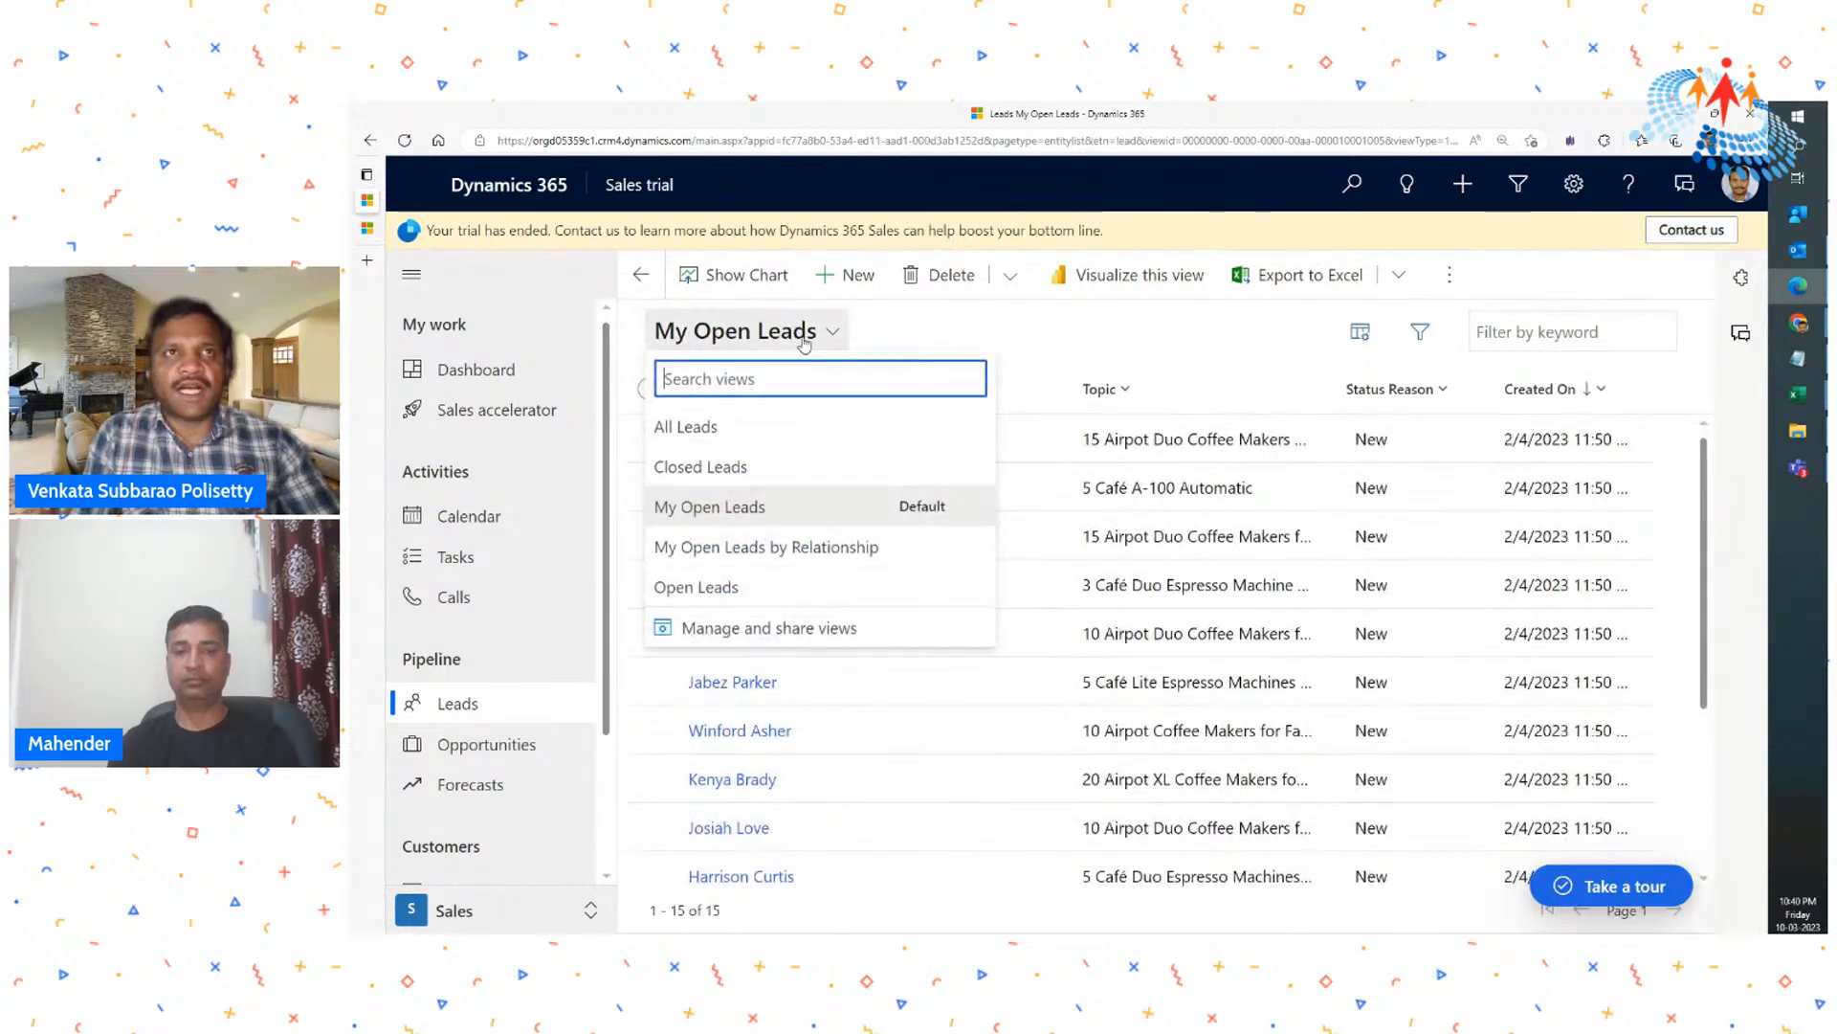
{"action": "left_click", "coordinate": [731, 468]}
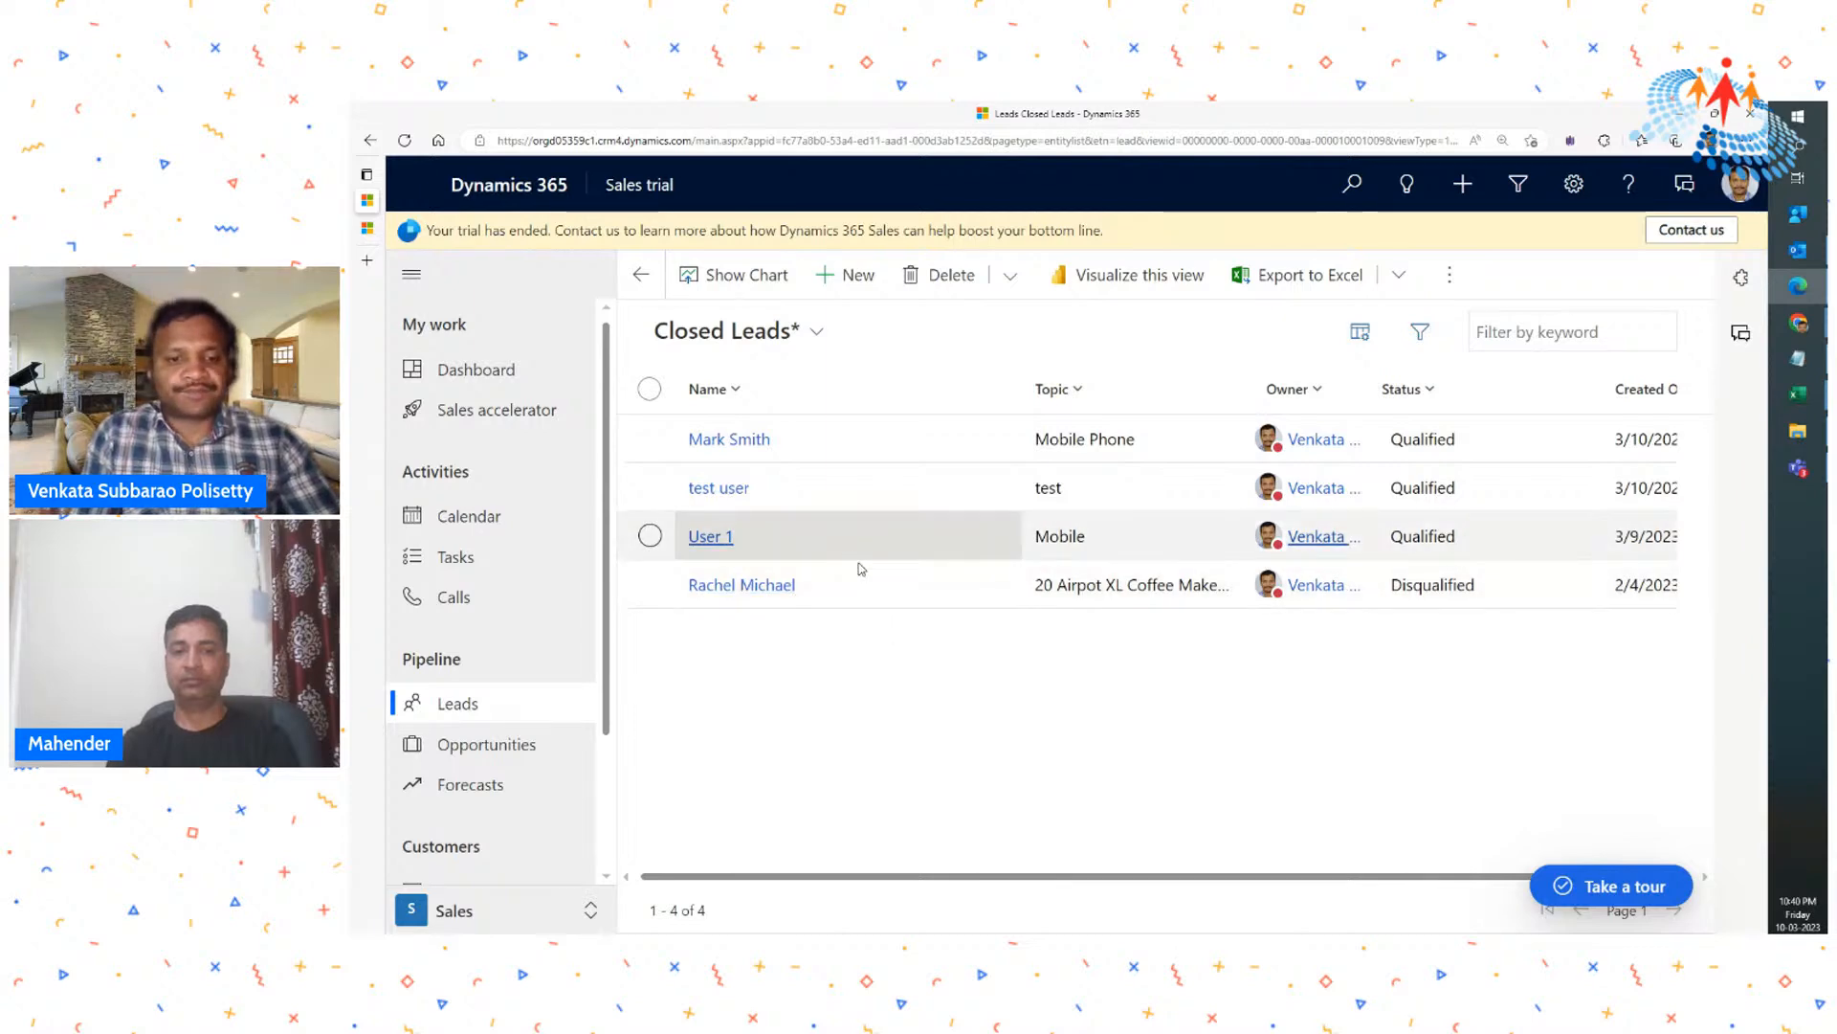
- Switch to the Explore Dynamics 365 Sales module on Microsoft Learn, enlarge the page to 125%, and review its Introduction unit
{"action": "left_click", "coordinate": [366, 228]}
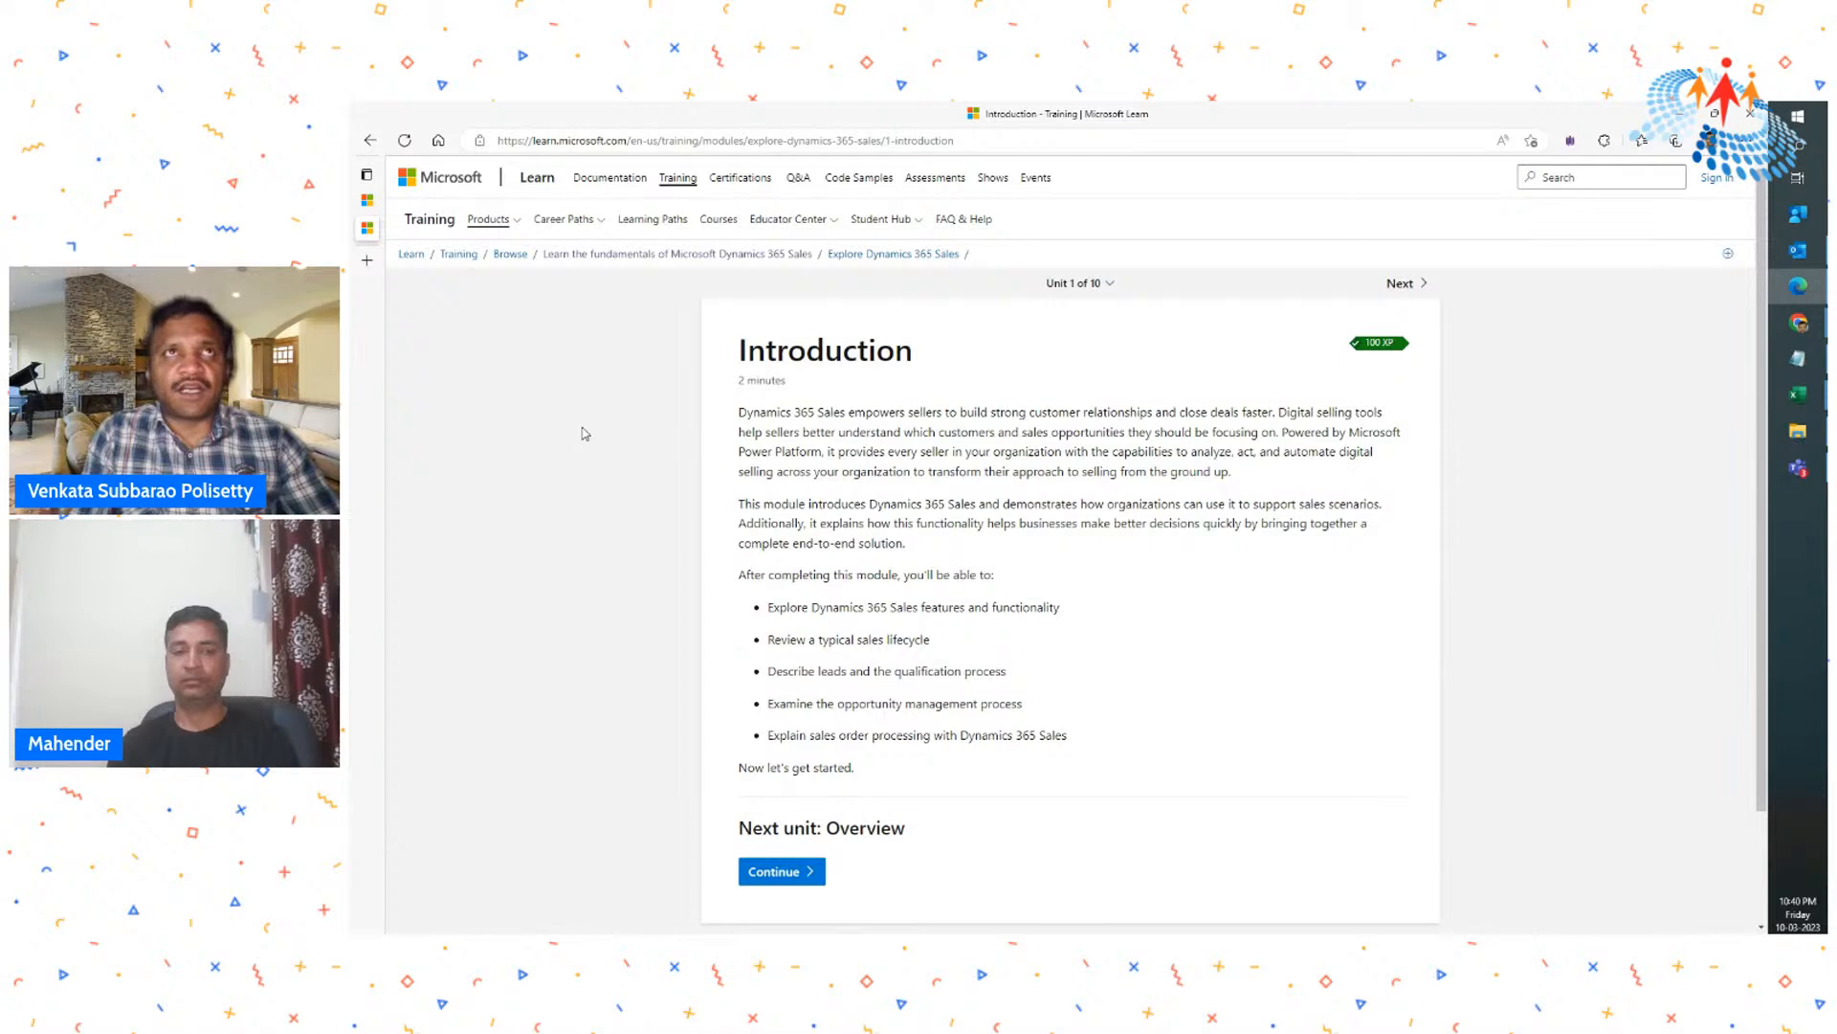
{"action": "left_click", "coordinate": [884, 143]}
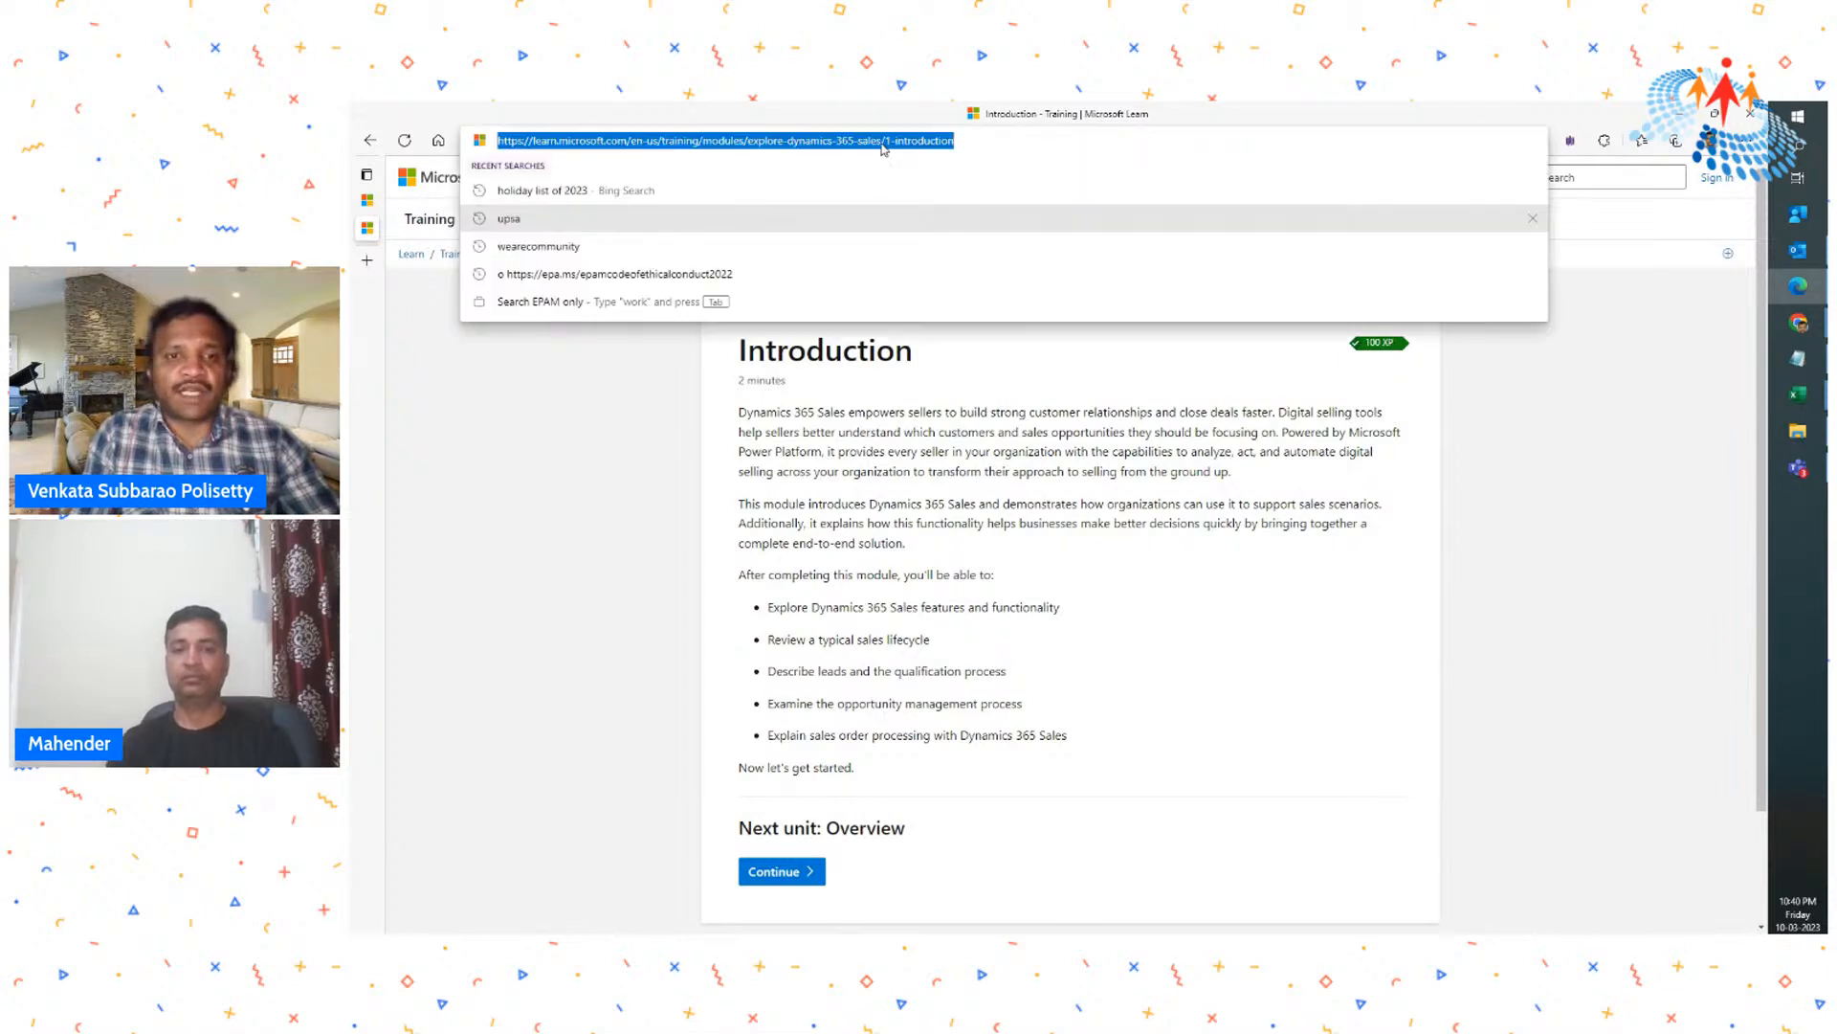
{"action": "key", "text": "ctrl+plus"}
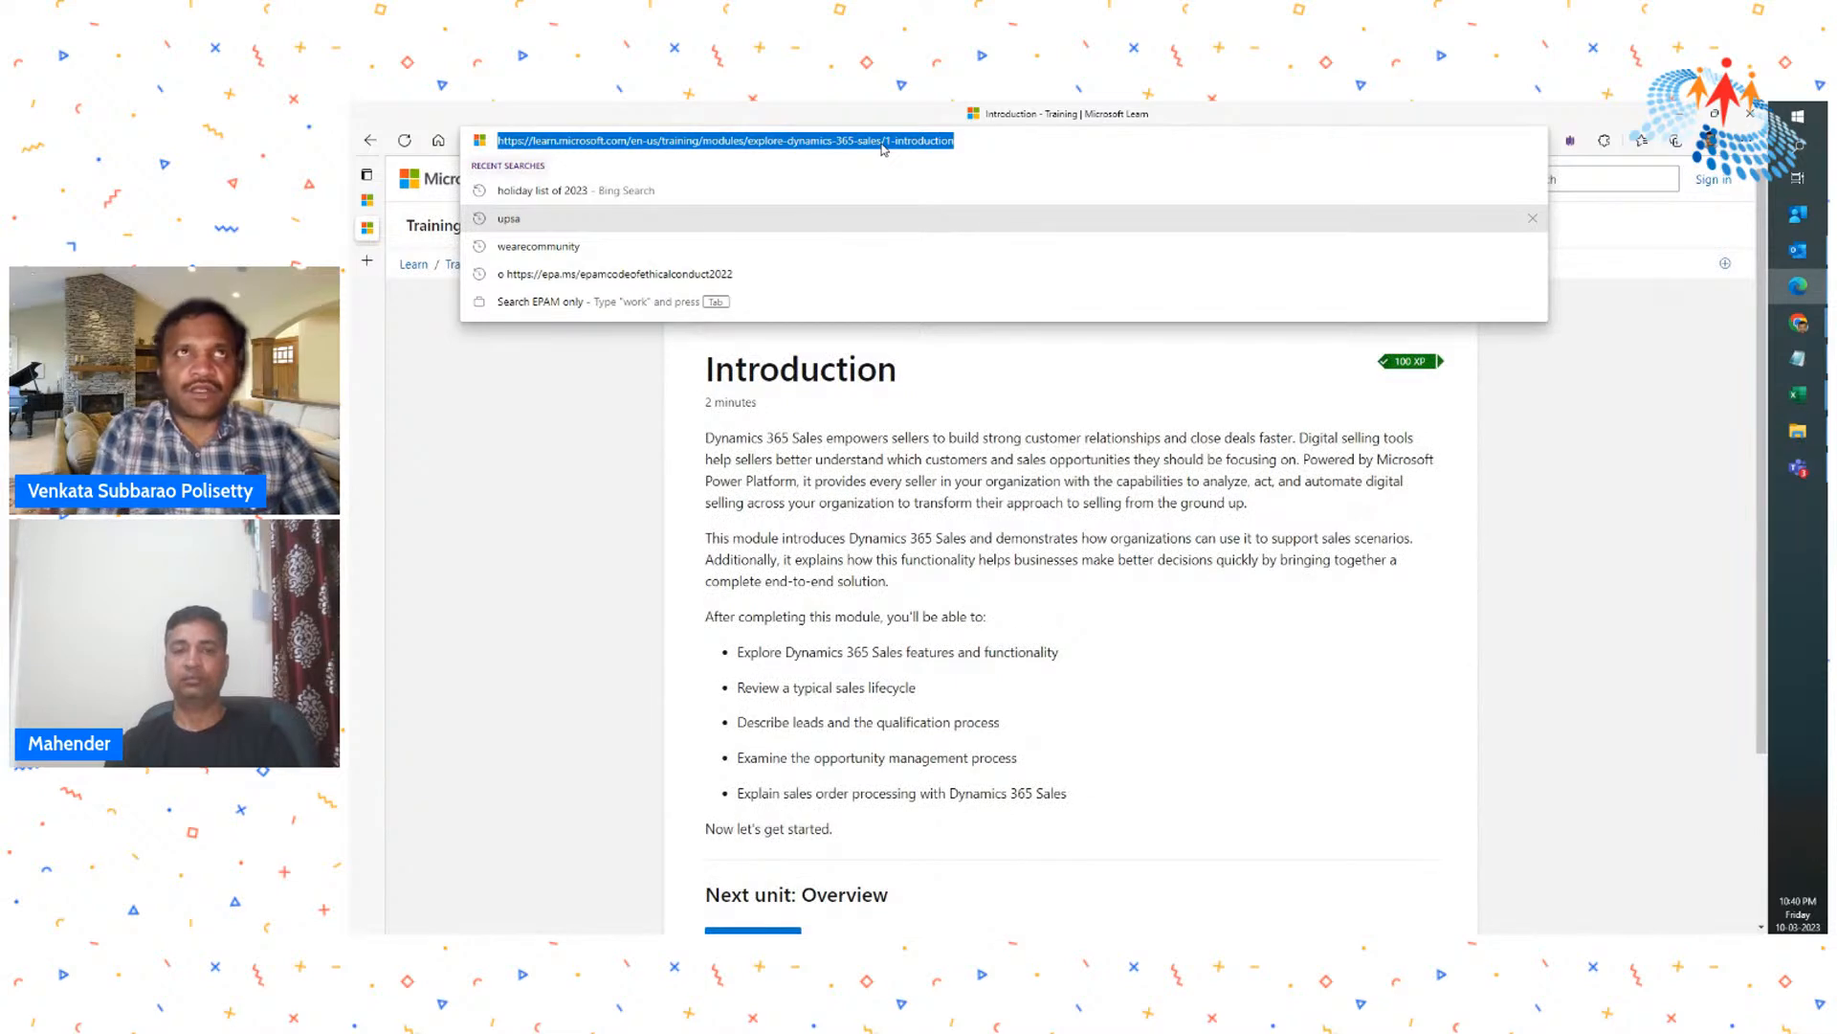
{"action": "left_click", "coordinate": [618, 494]}
{"action": "key", "text": "ctrl+plus"}
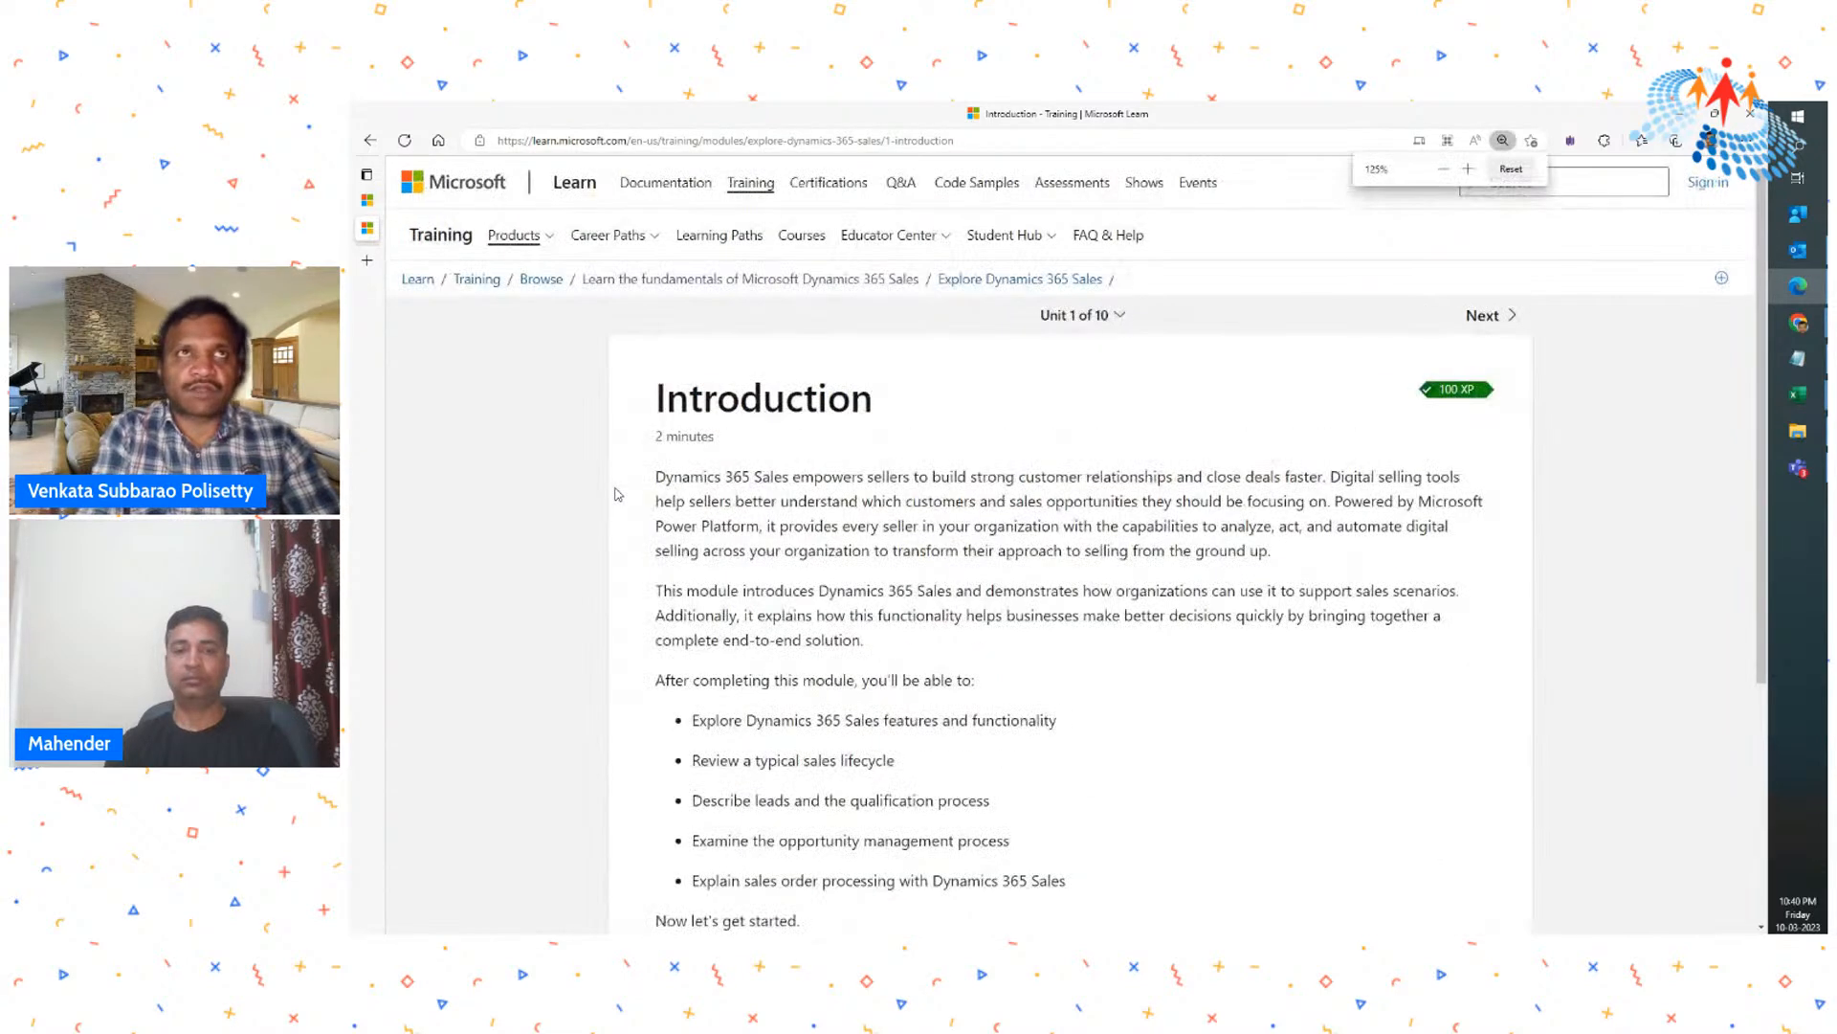
{"action": "scroll", "coordinate": [918, 559], "scroll_direction": "down", "scroll_amount": 3}
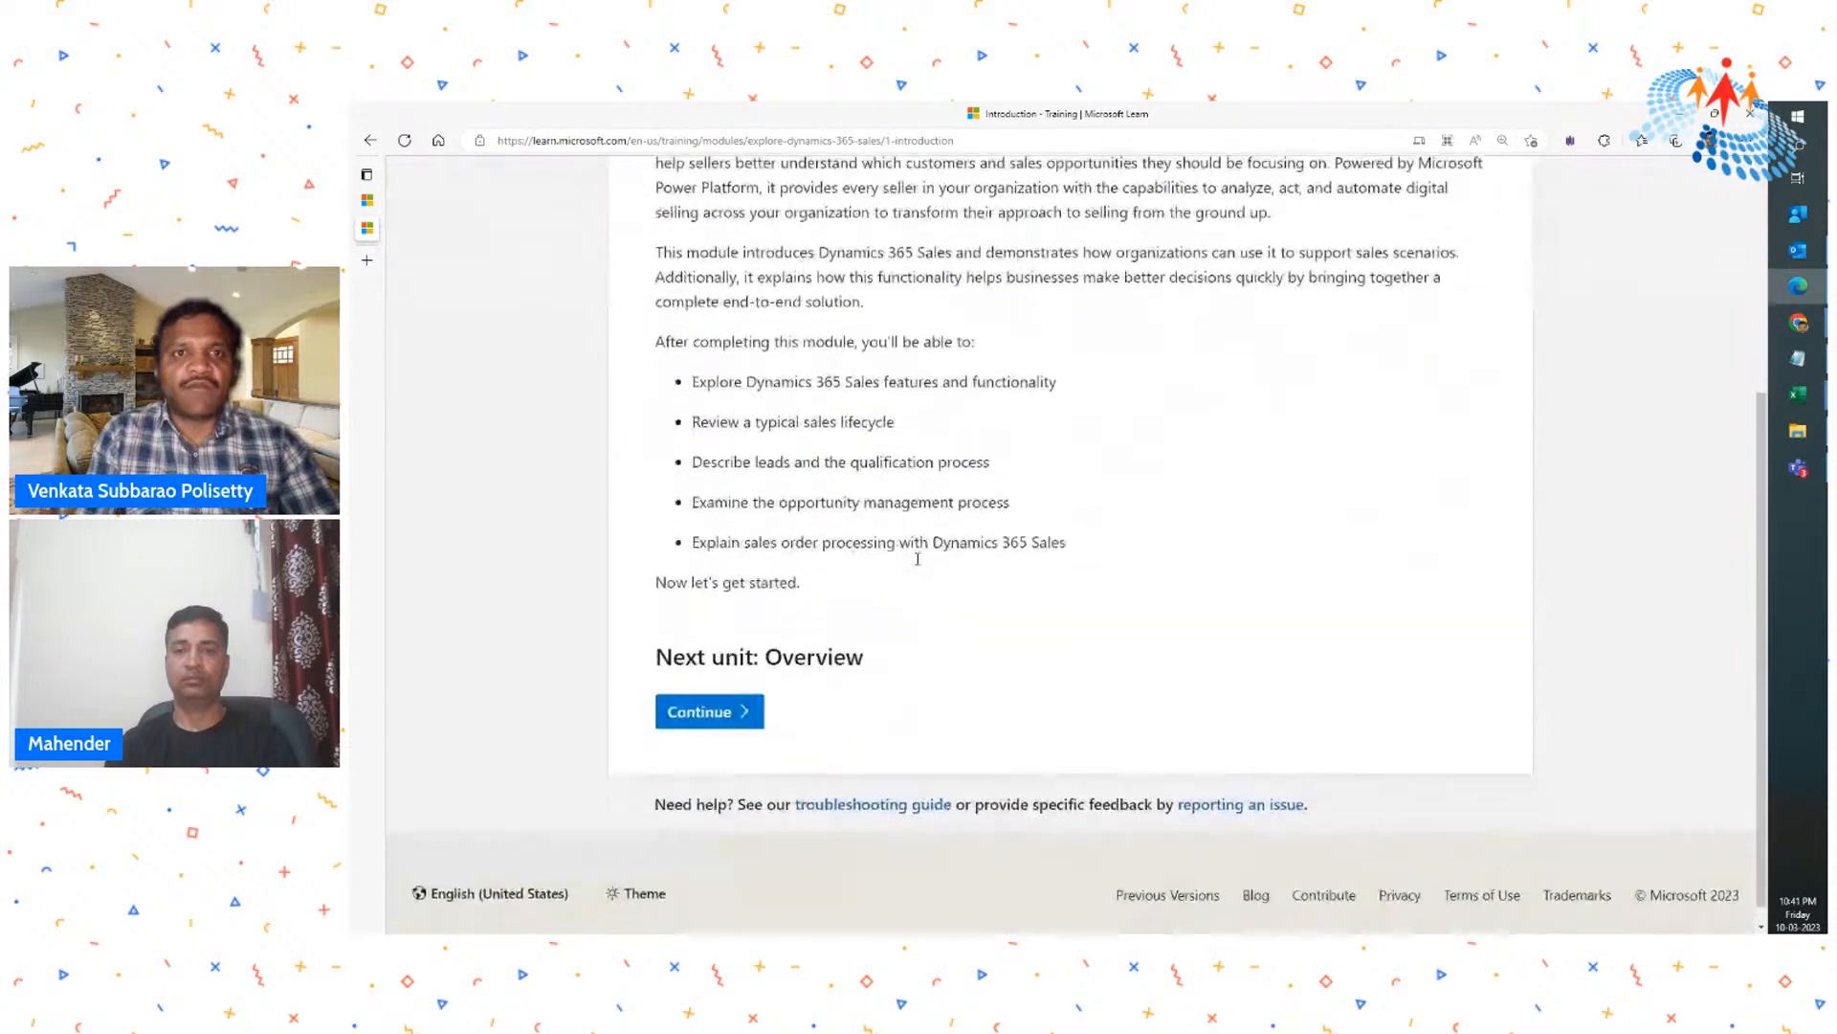
{"action": "scroll", "coordinate": [918, 559], "scroll_direction": "up", "scroll_amount": 3}
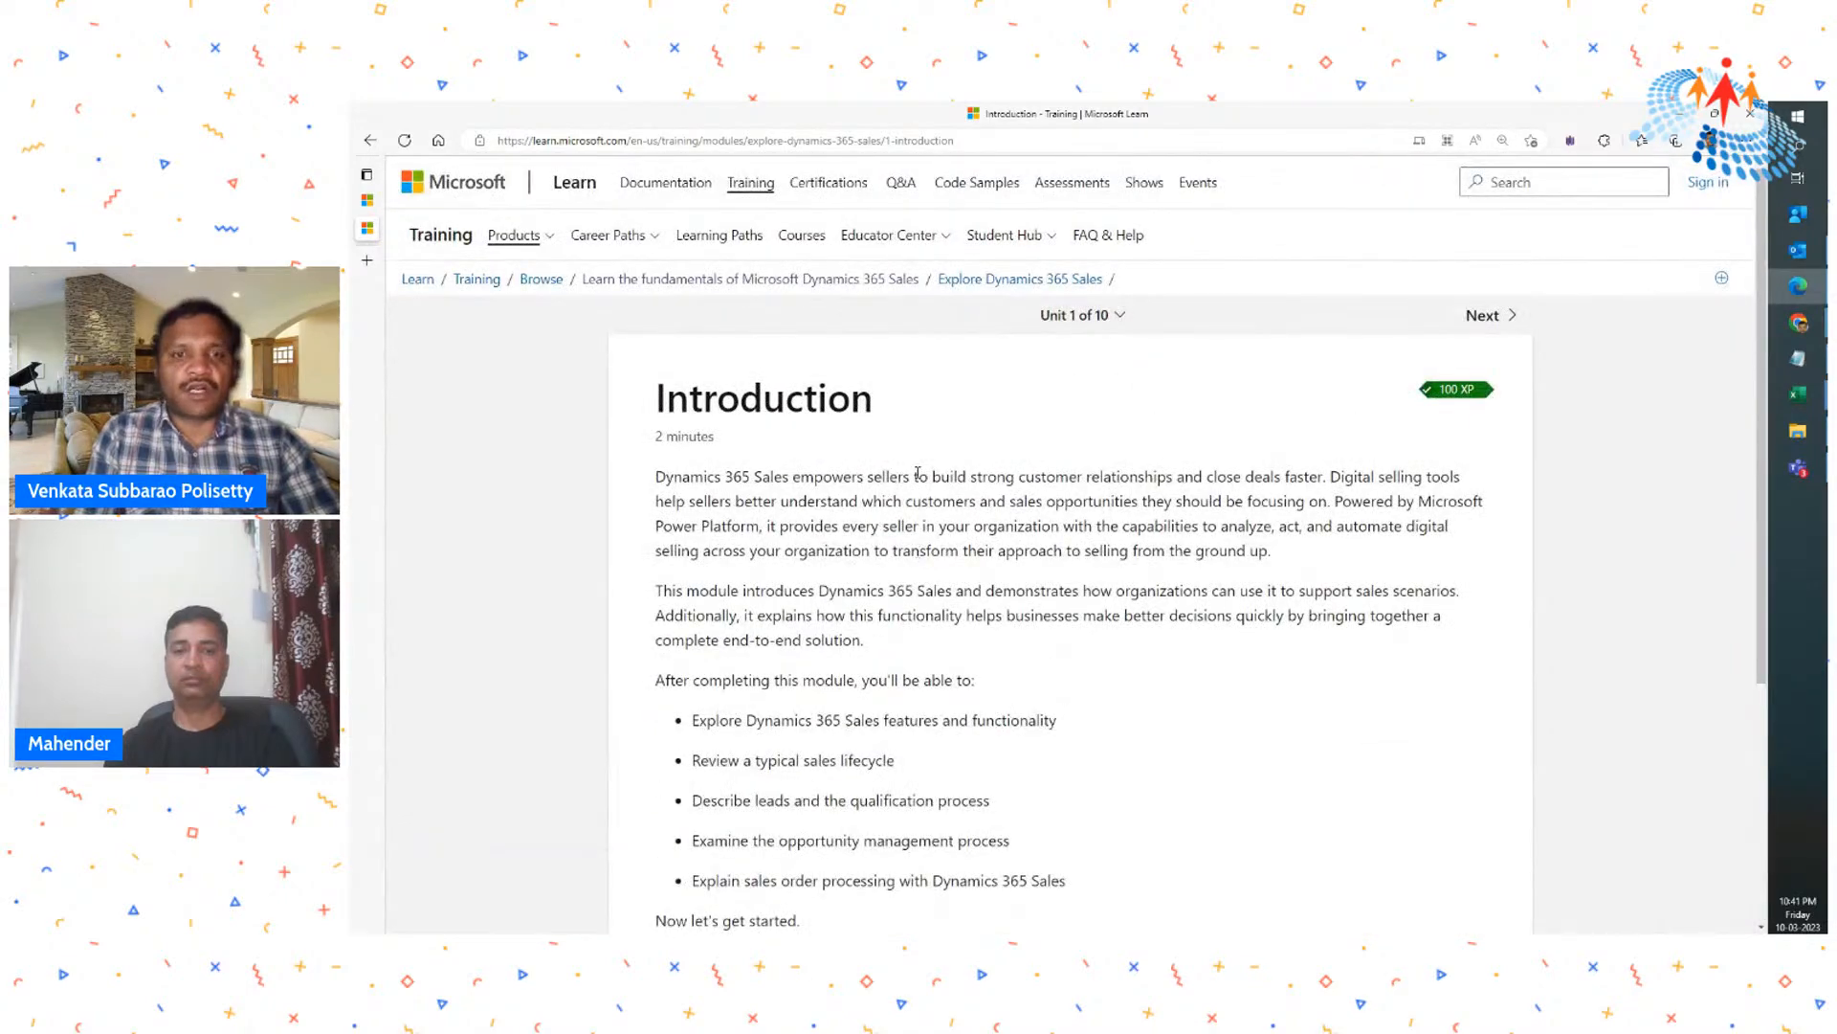
- Continue to the module's Overview unit and skim its descriptions of Dynamics 365 Sales tools and features
{"action": "scroll", "coordinate": [917, 470], "scroll_direction": "down", "scroll_amount": 3}
{"action": "left_click", "coordinate": [725, 693]}
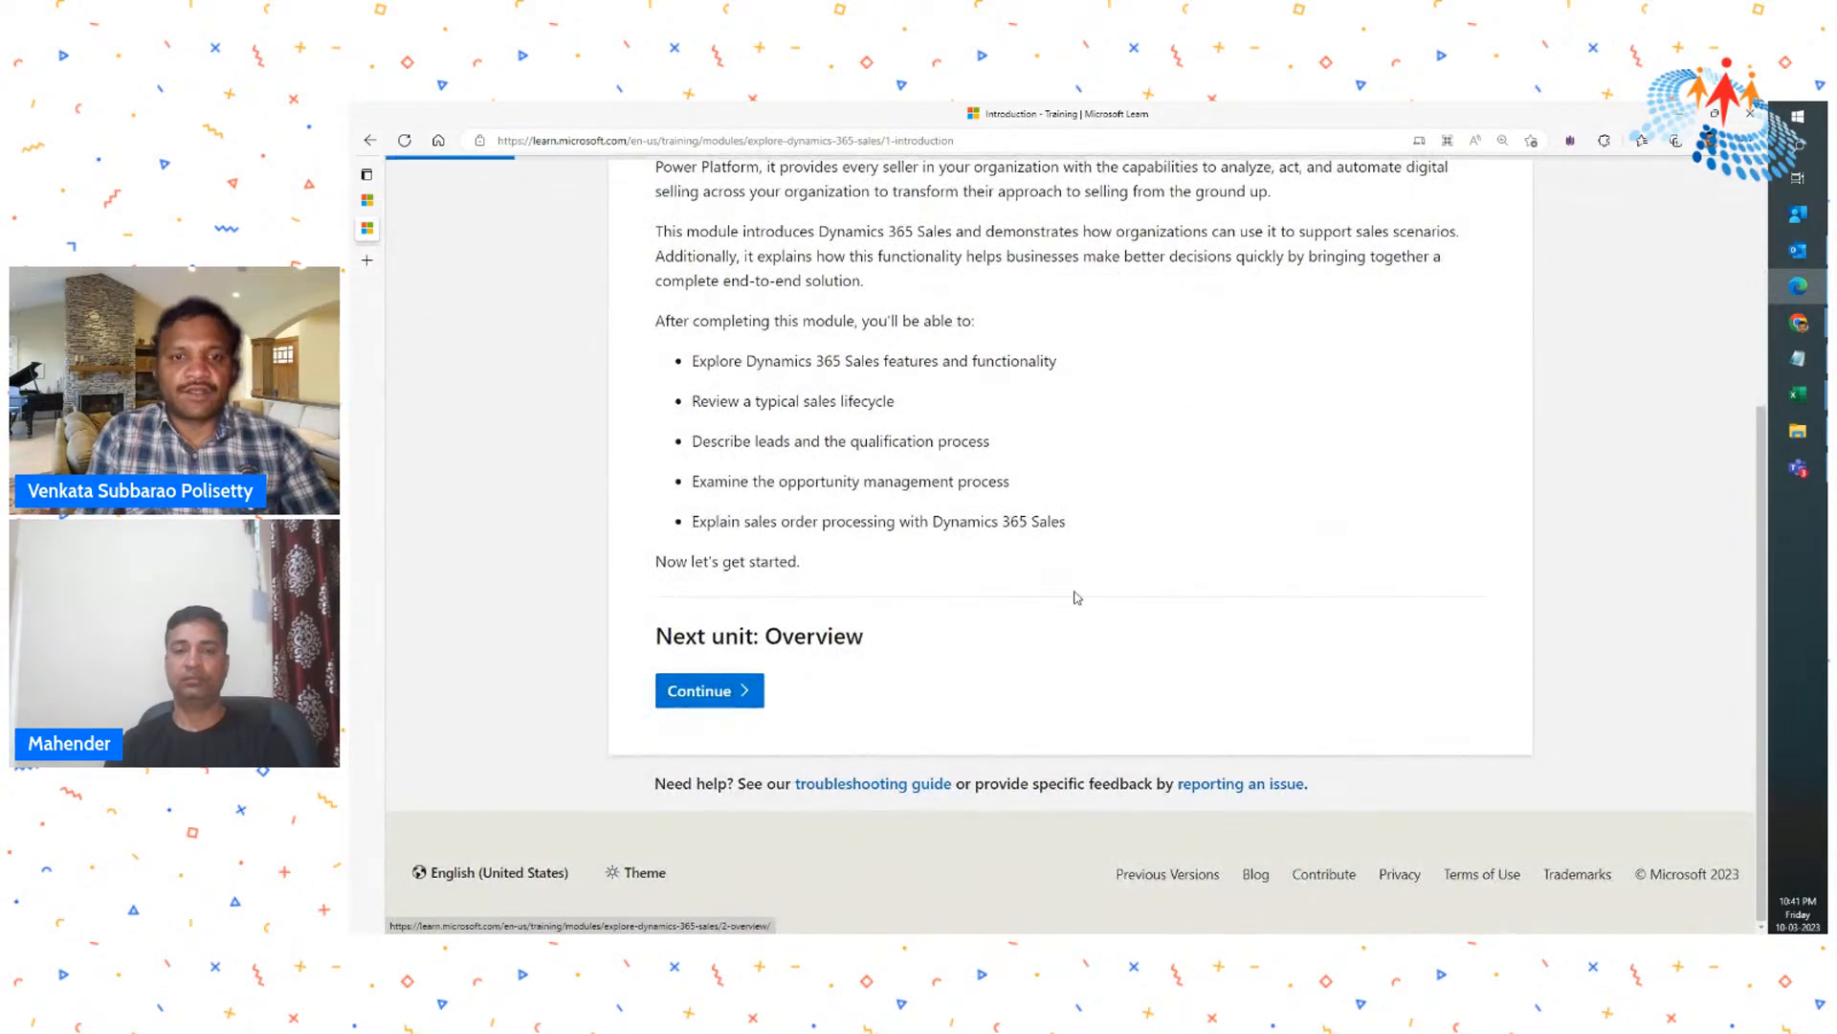
{"action": "scroll", "coordinate": [1053, 555], "scroll_direction": "down", "scroll_amount": 10}
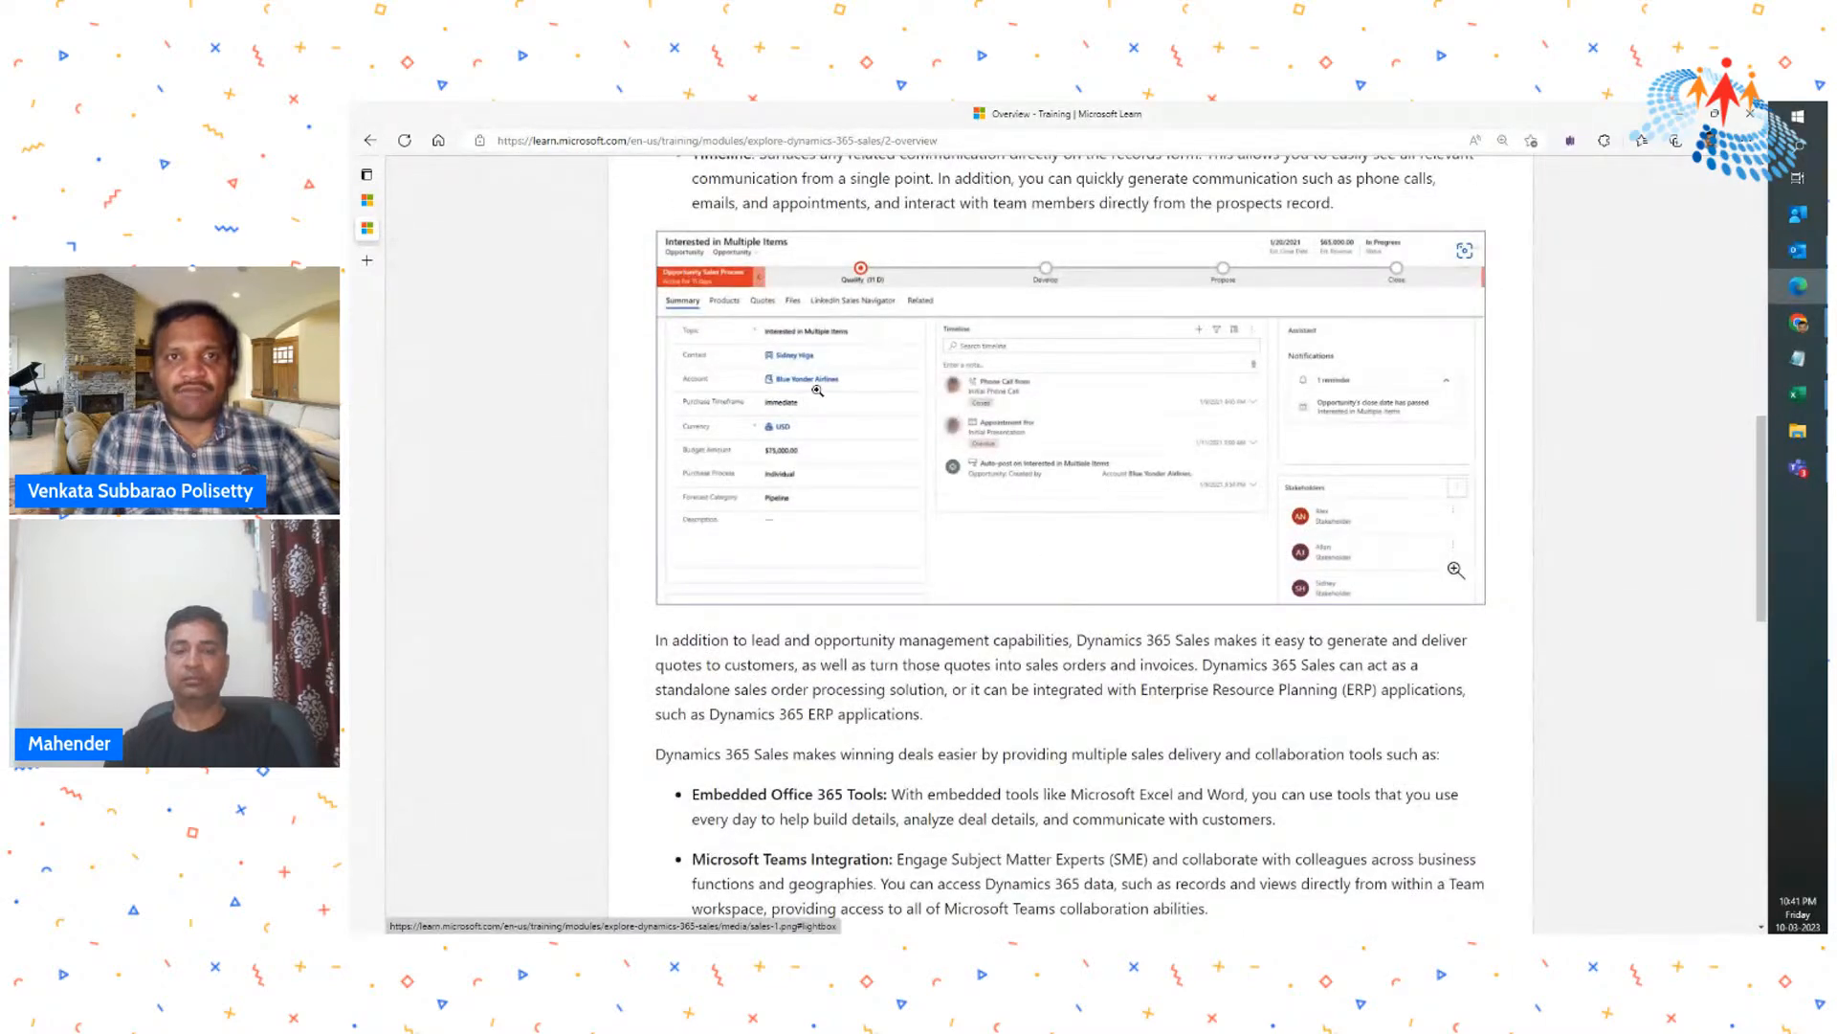
{"action": "scroll", "coordinate": [866, 469], "scroll_direction": "down", "scroll_amount": 8}
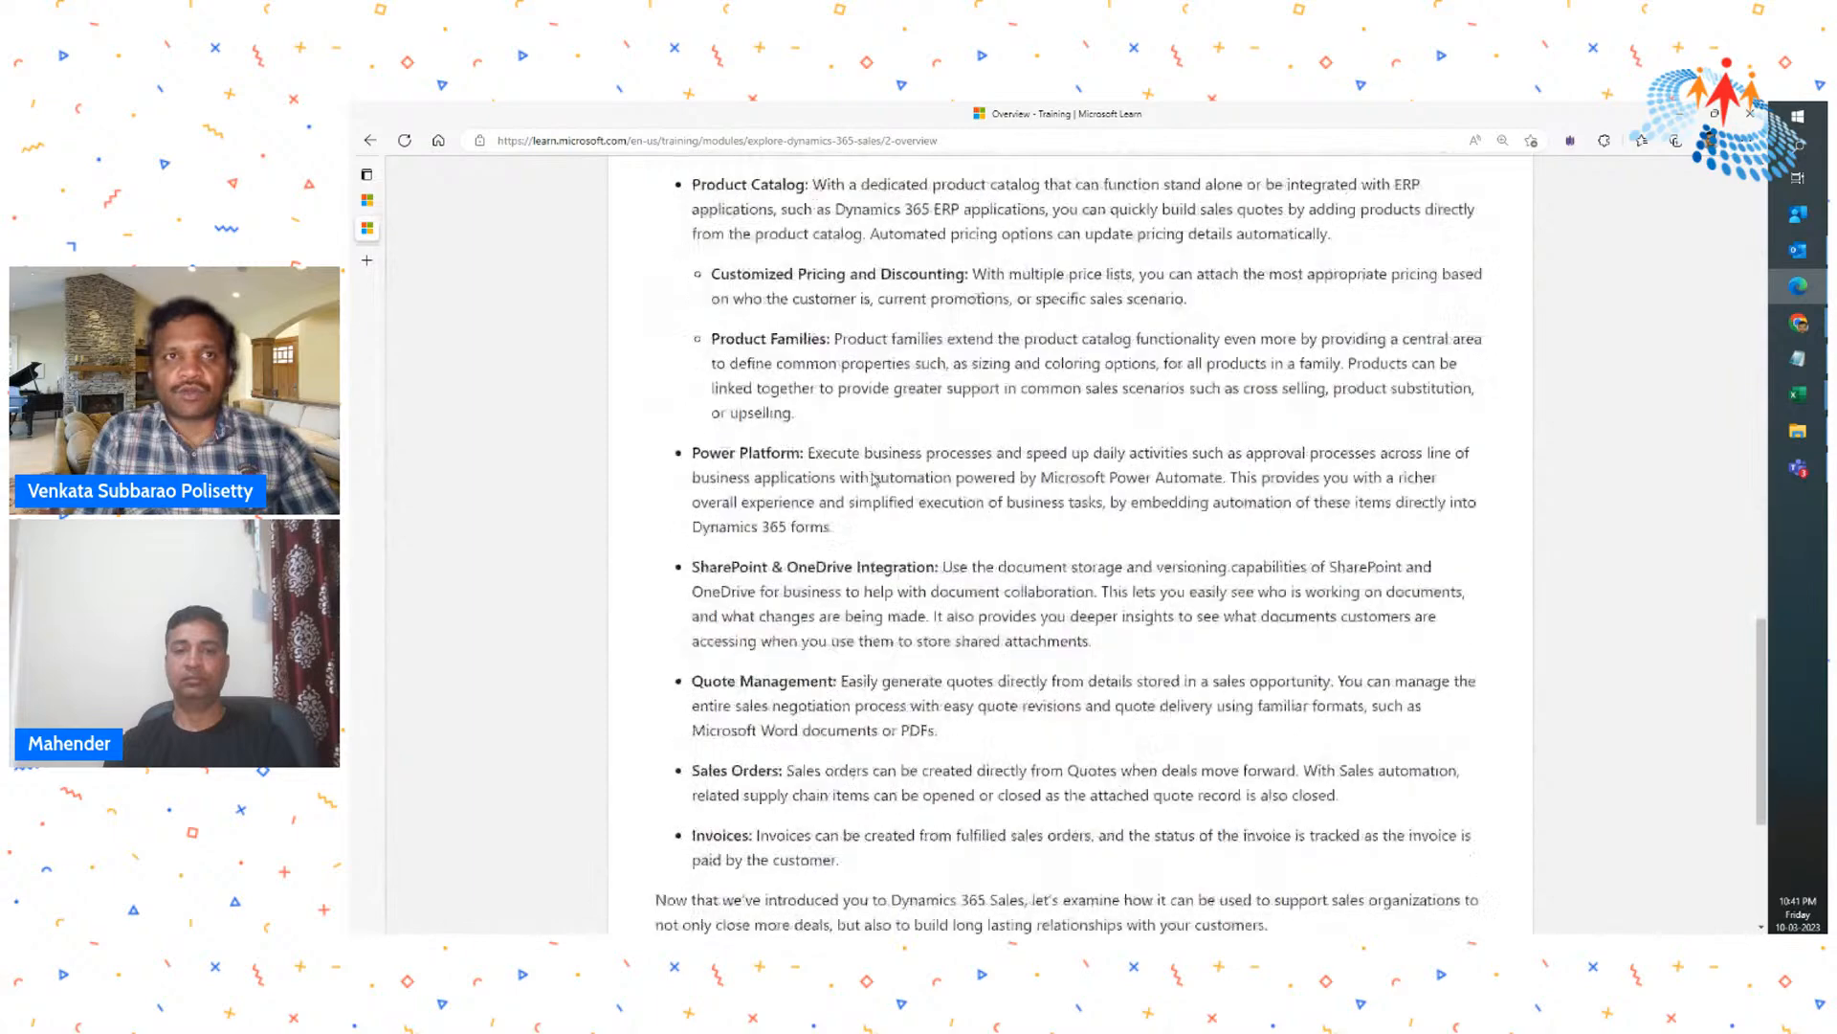
{"action": "scroll", "coordinate": [873, 479], "scroll_direction": "down", "scroll_amount": 4}
- Examine the lifecycle and Example Sales Process diagrams in the Review the sales lifecycle unit, and return to the Overview unit
{"action": "left_click", "coordinate": [709, 690]}
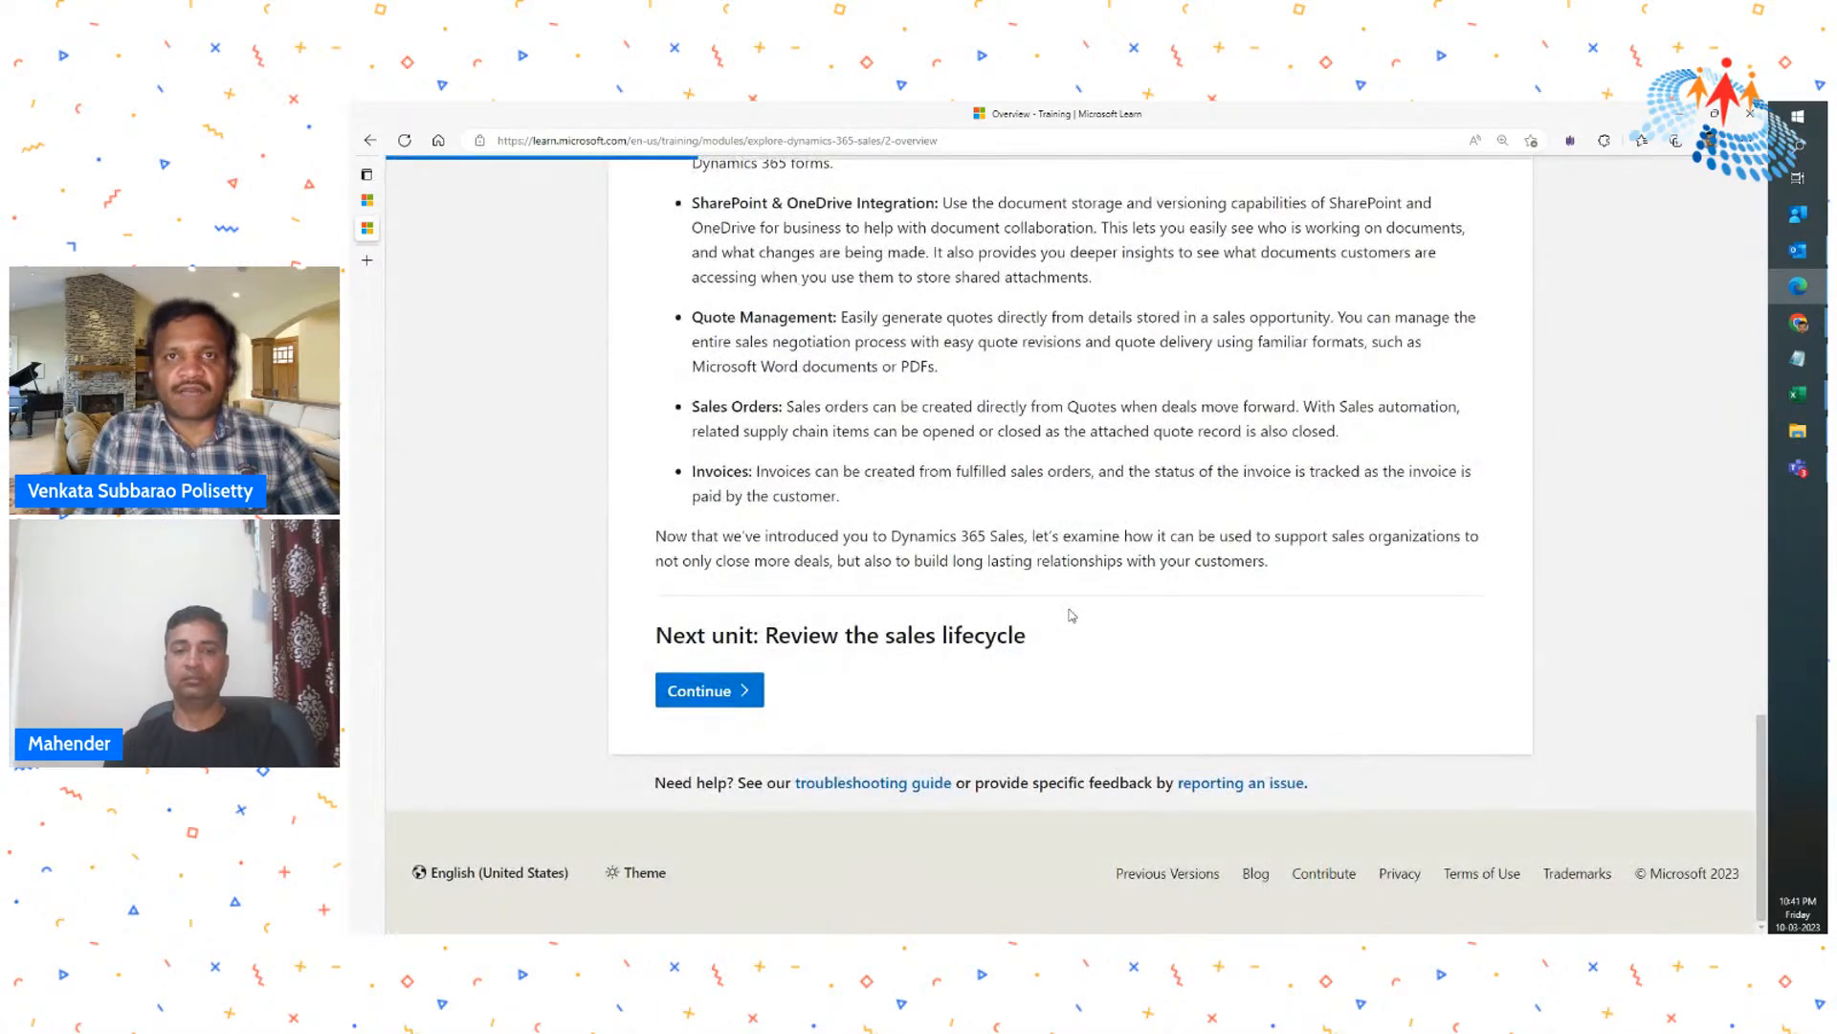
{"action": "scroll", "coordinate": [1072, 615], "scroll_direction": "down", "scroll_amount": 6}
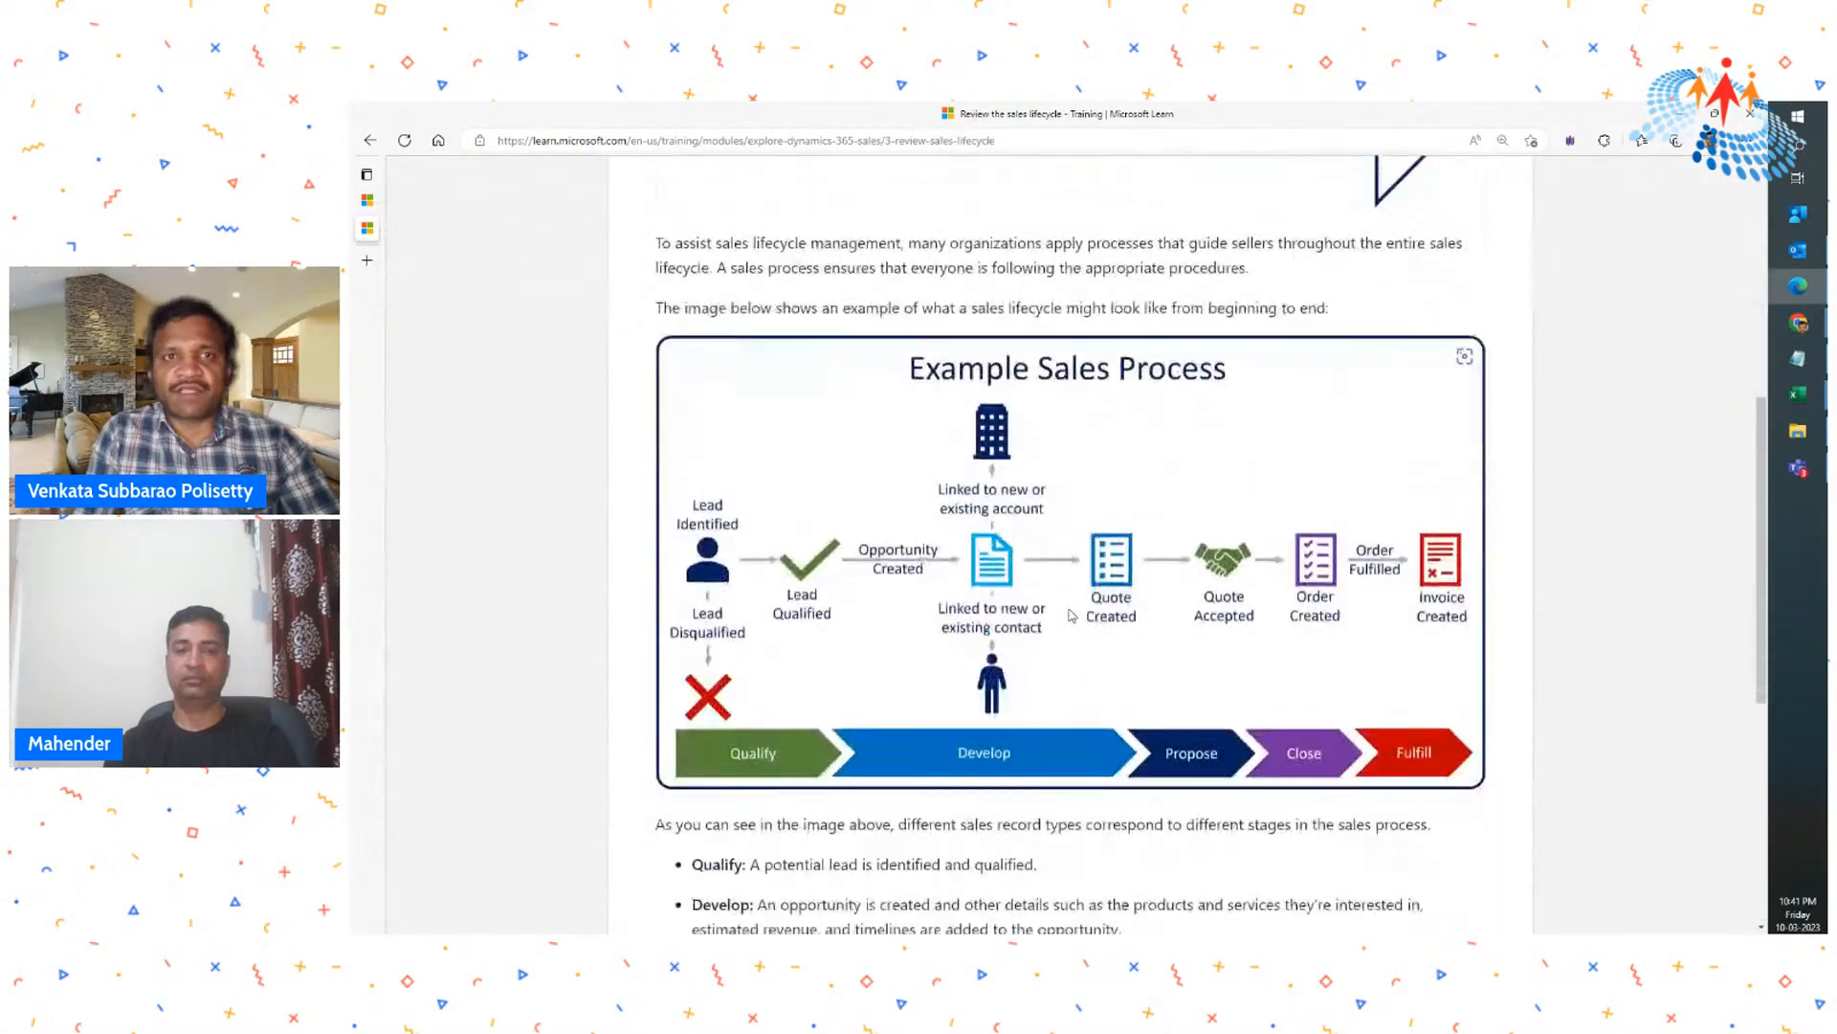
{"action": "scroll", "coordinate": [1072, 615], "scroll_direction": "up", "scroll_amount": 4}
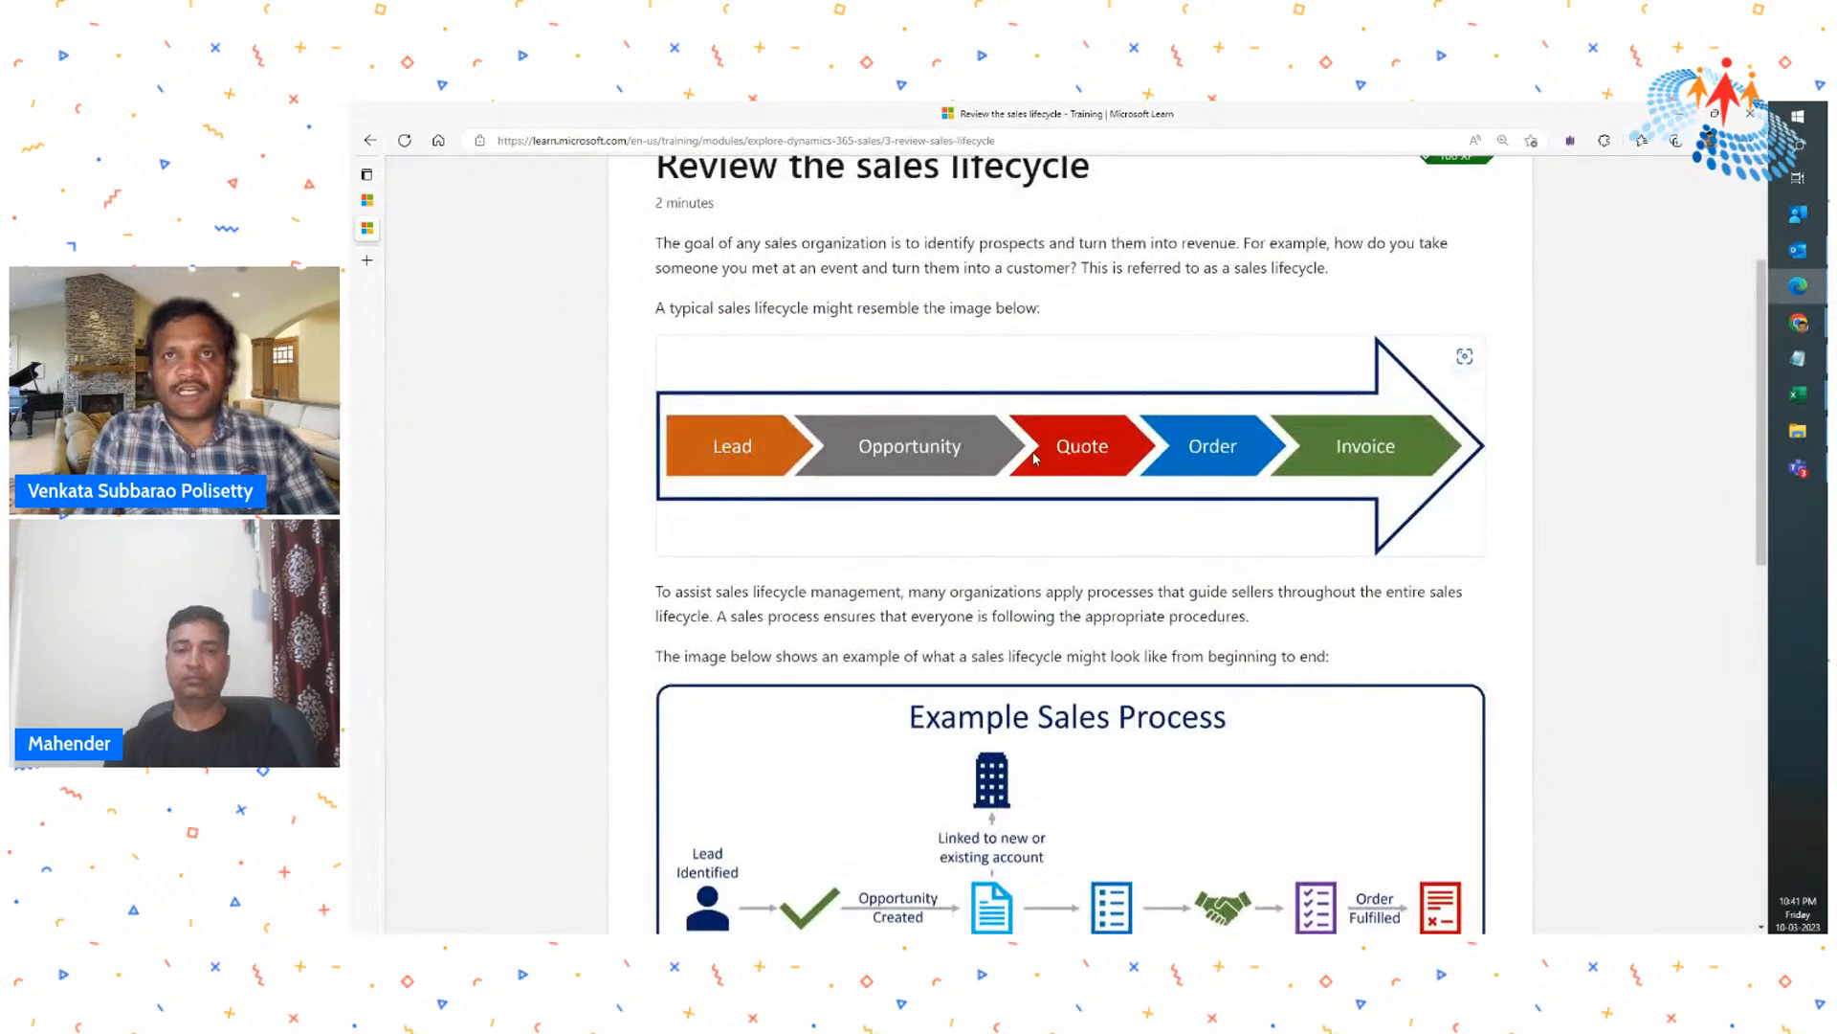
{"action": "scroll", "coordinate": [1332, 471], "scroll_direction": "down", "scroll_amount": 4}
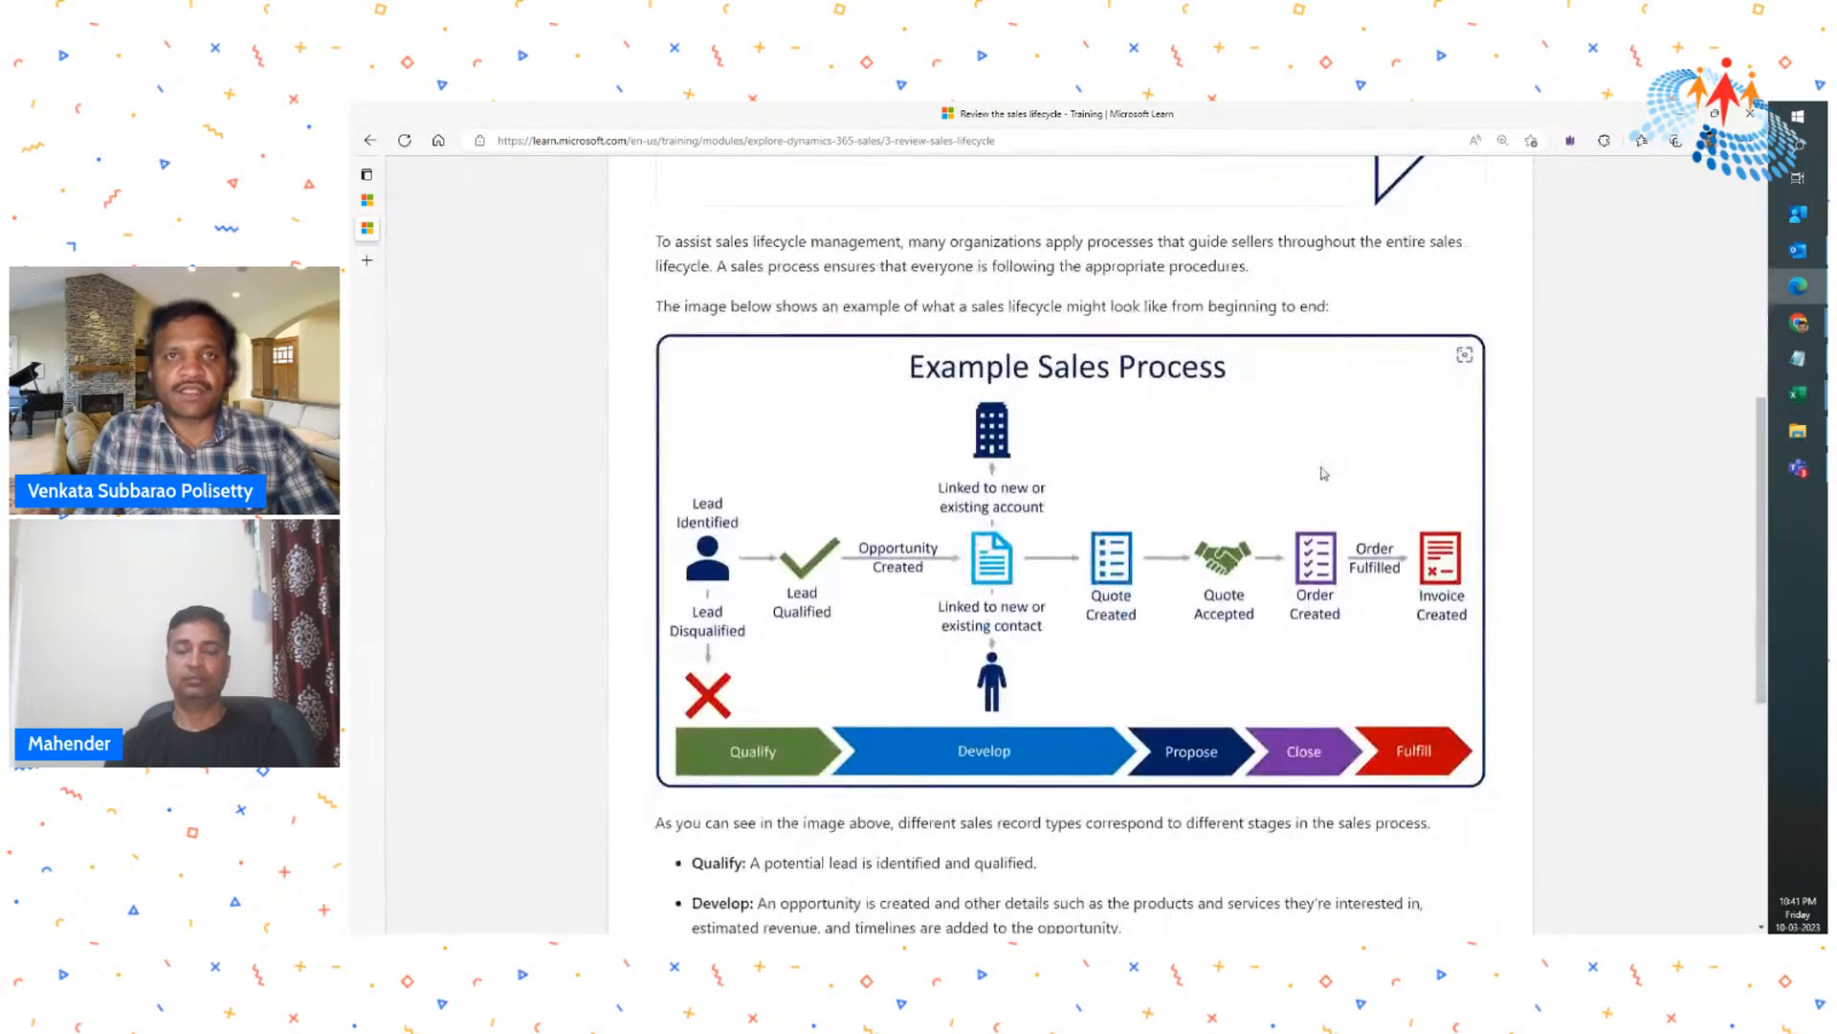
{"action": "scroll", "coordinate": [628, 370], "scroll_direction": "down", "scroll_amount": 3}
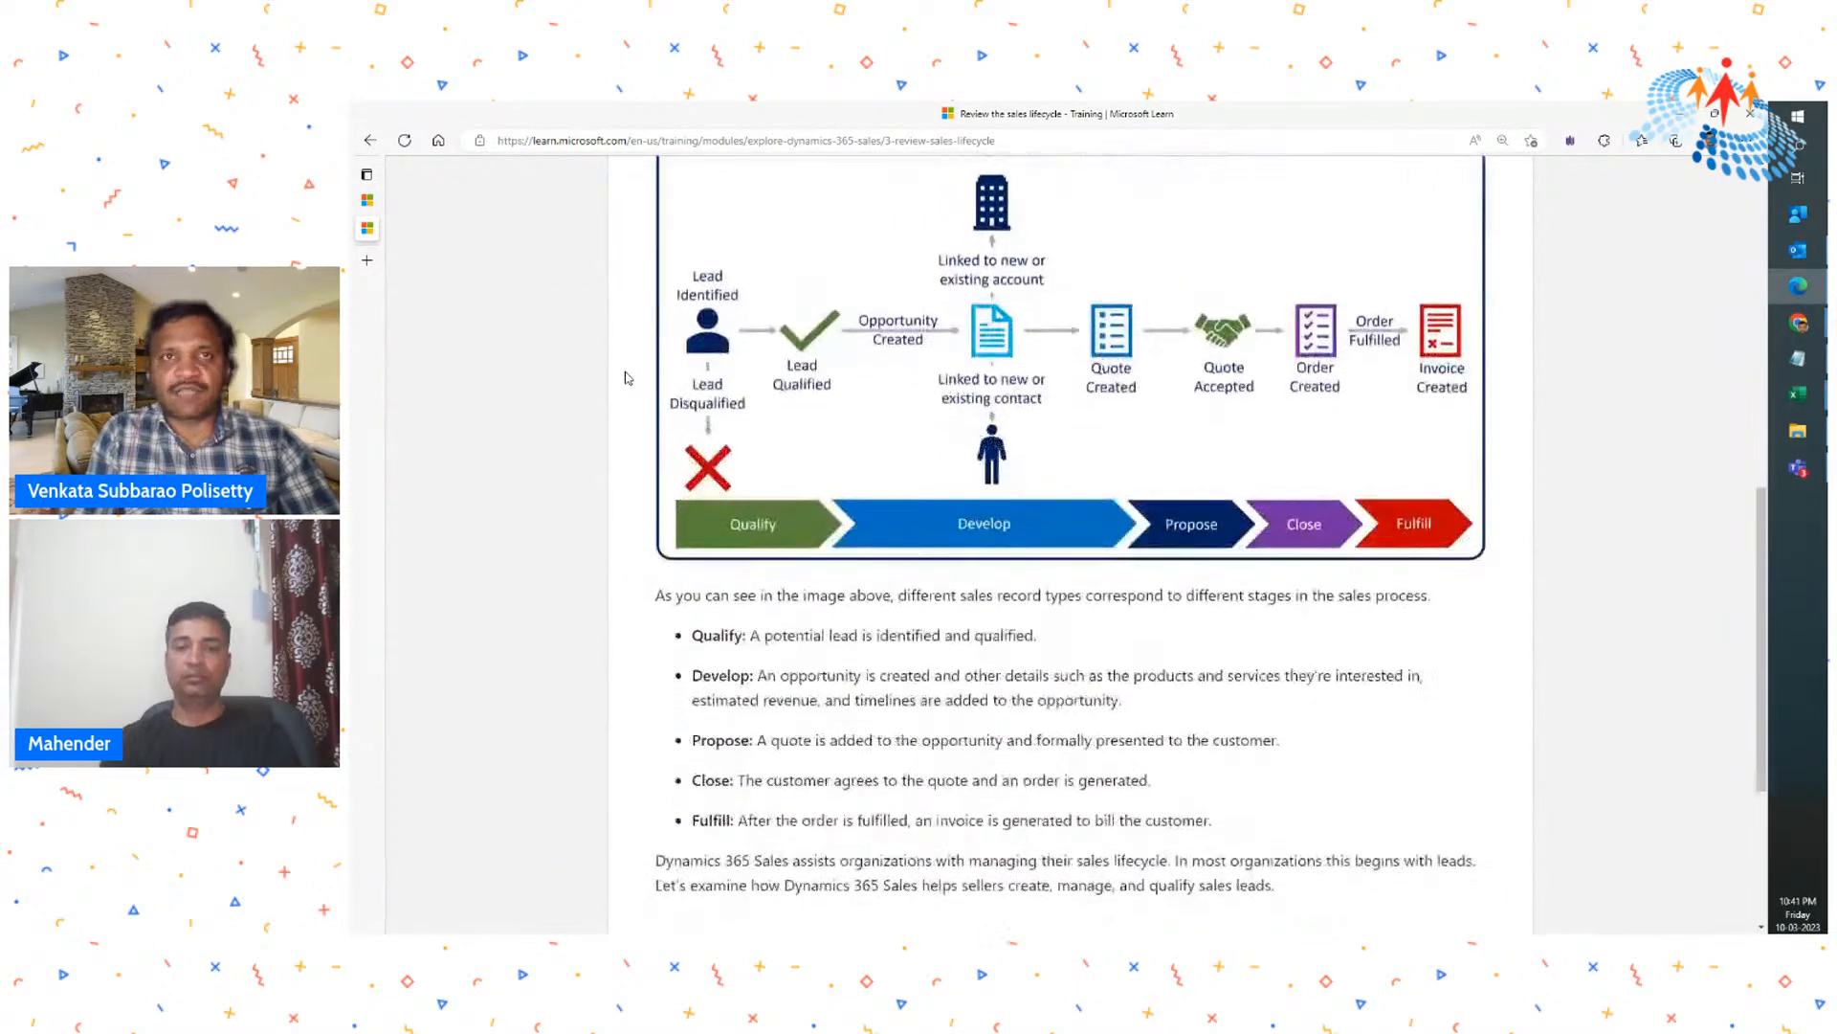
{"action": "scroll", "coordinate": [627, 374], "scroll_direction": "up", "scroll_amount": 9}
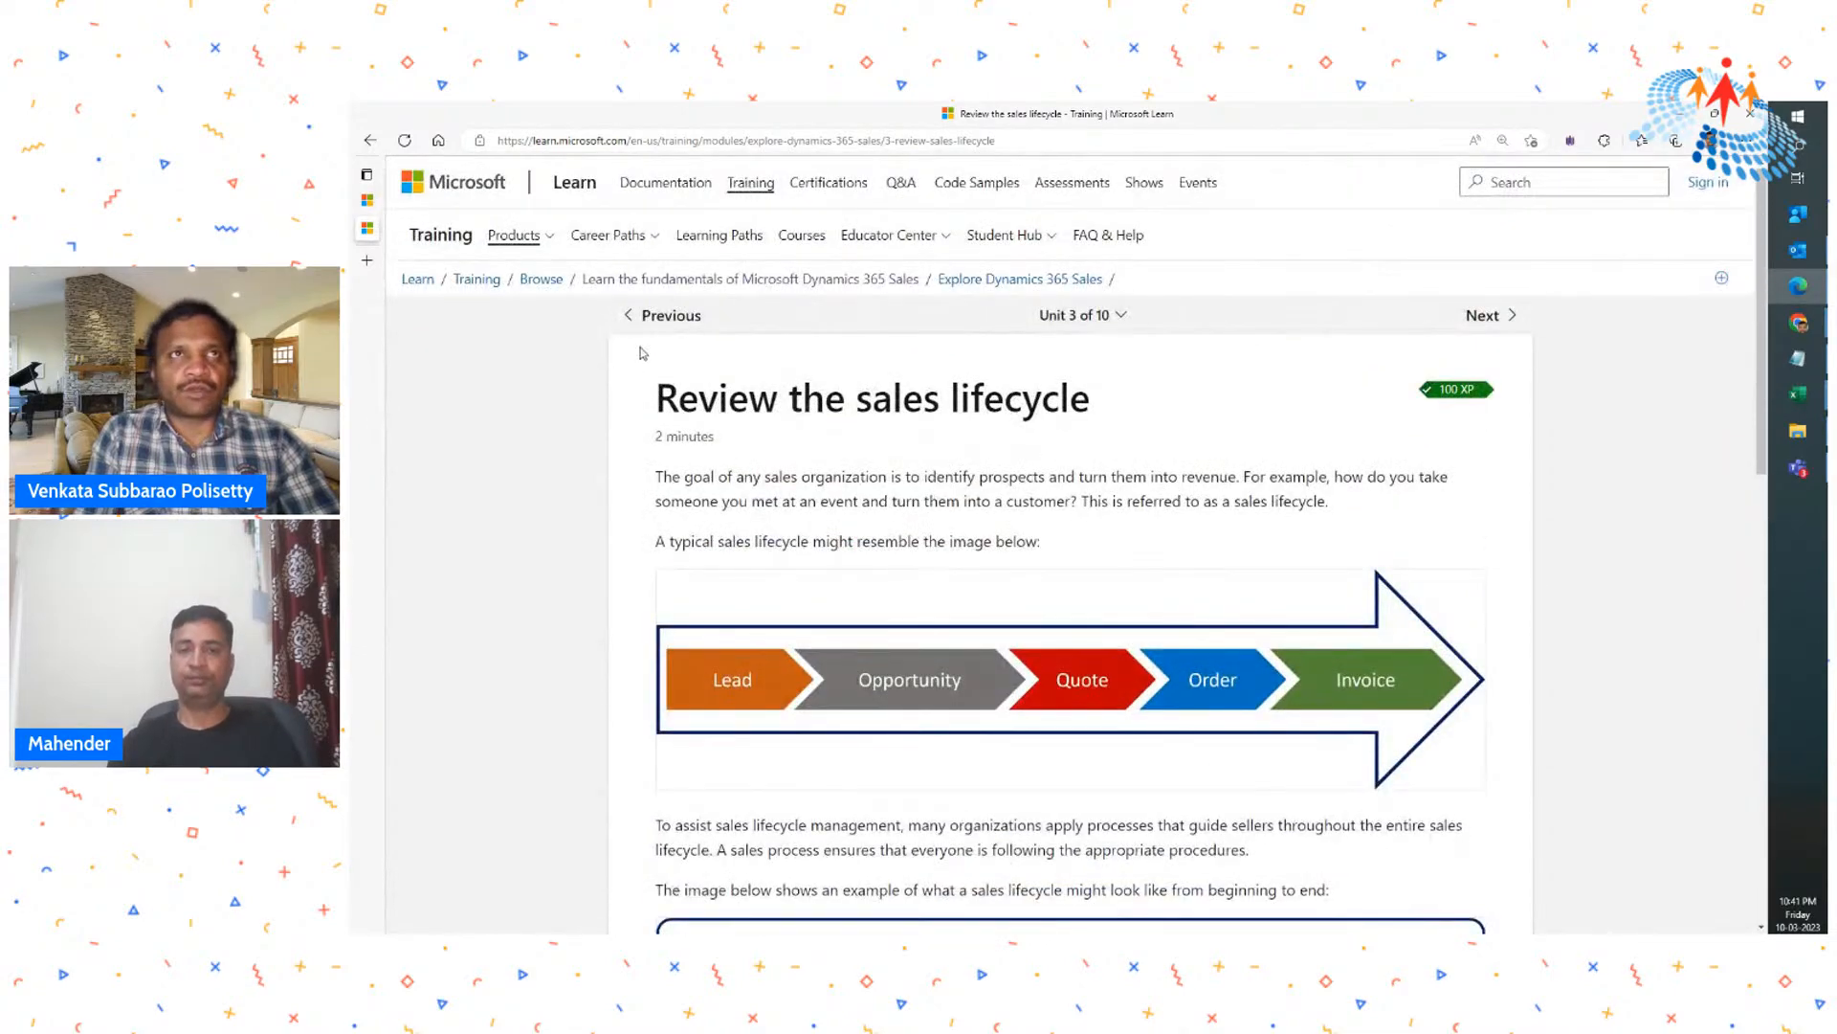
{"action": "left_click", "coordinate": [661, 315]}
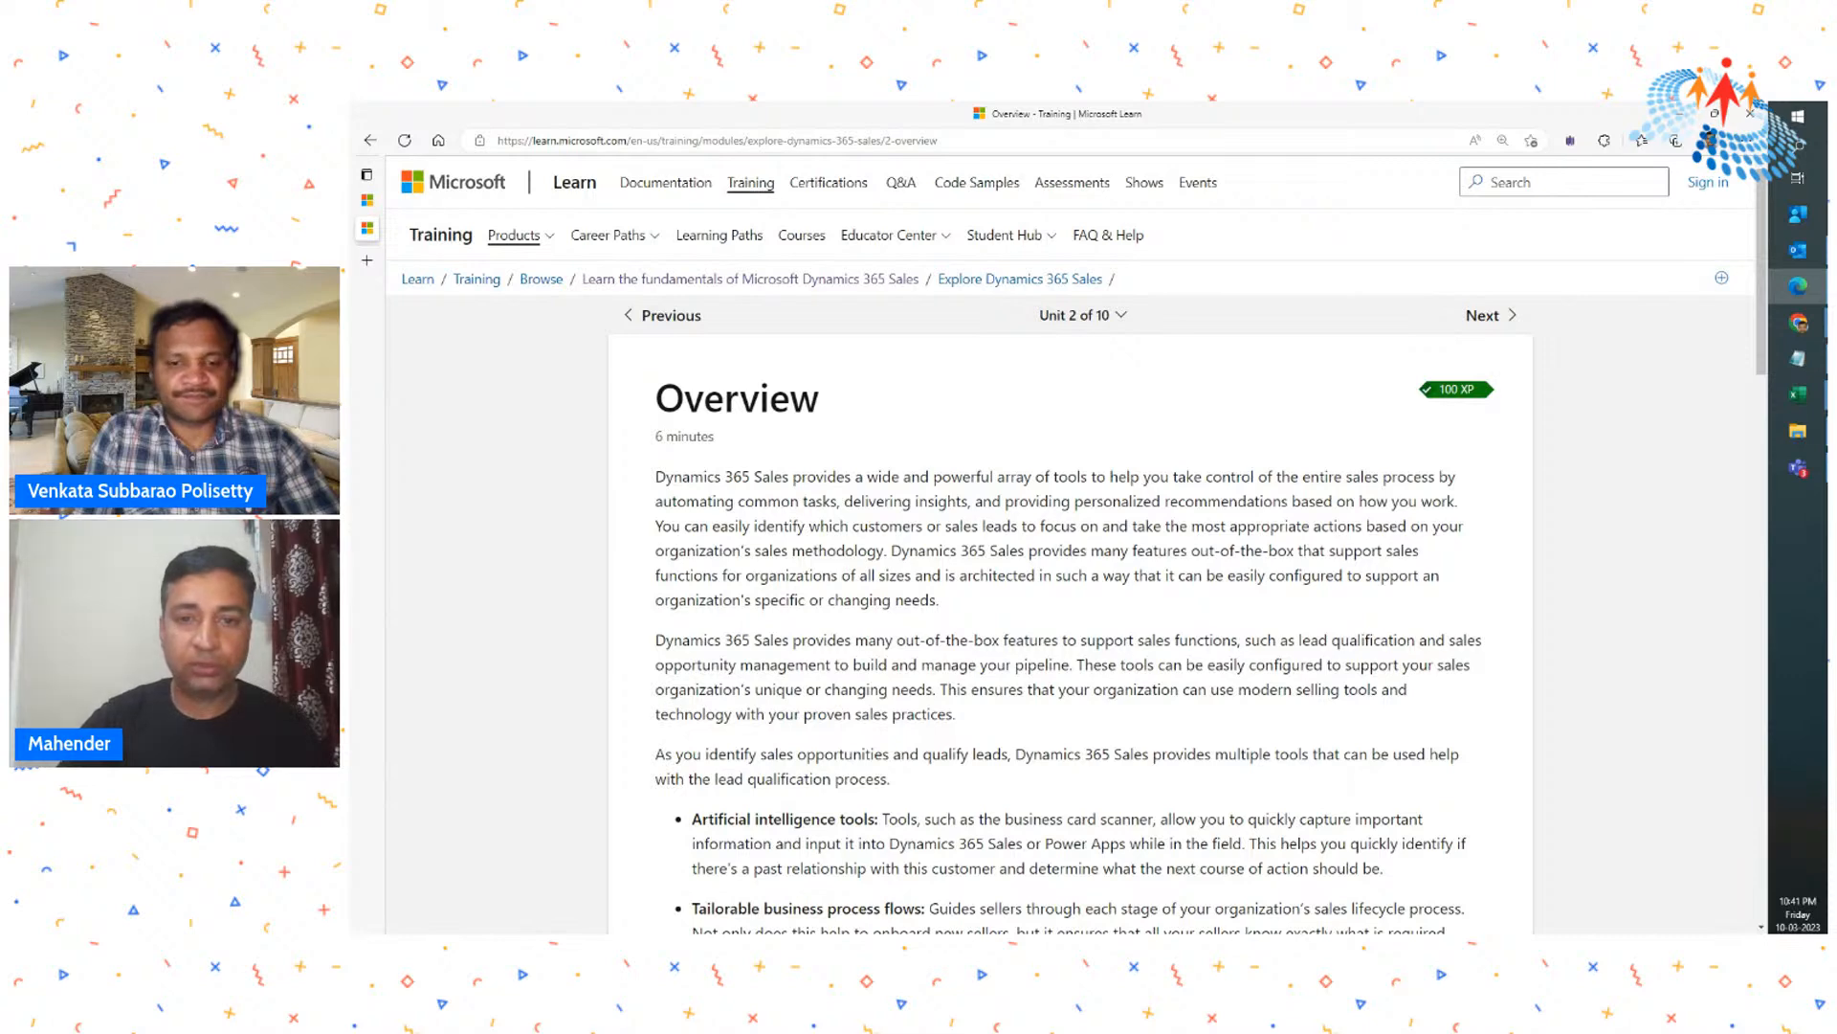
- Switch back to the Dynamics 365 Sales trial, show My Open Leads, and open the first lead for 15 Airpot Duo Coffee Makers
{"action": "key", "text": "alt+Tab"}
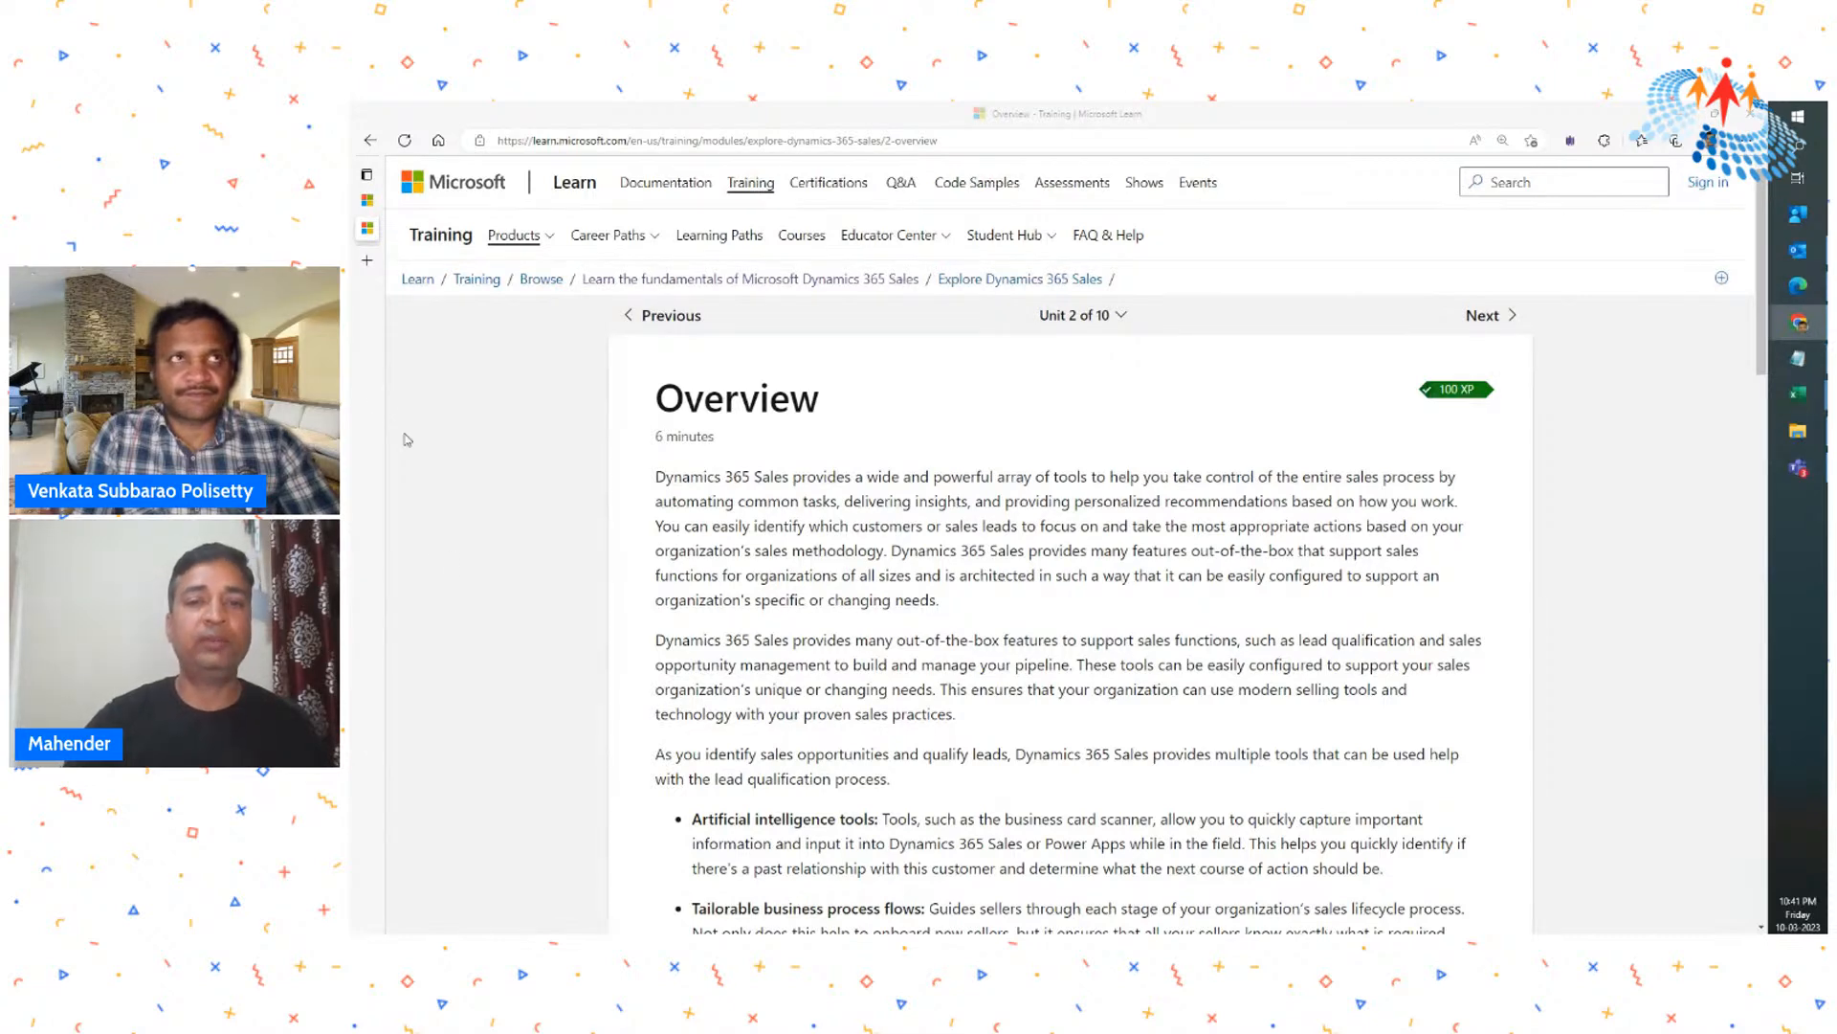
{"action": "left_click", "coordinate": [366, 200]}
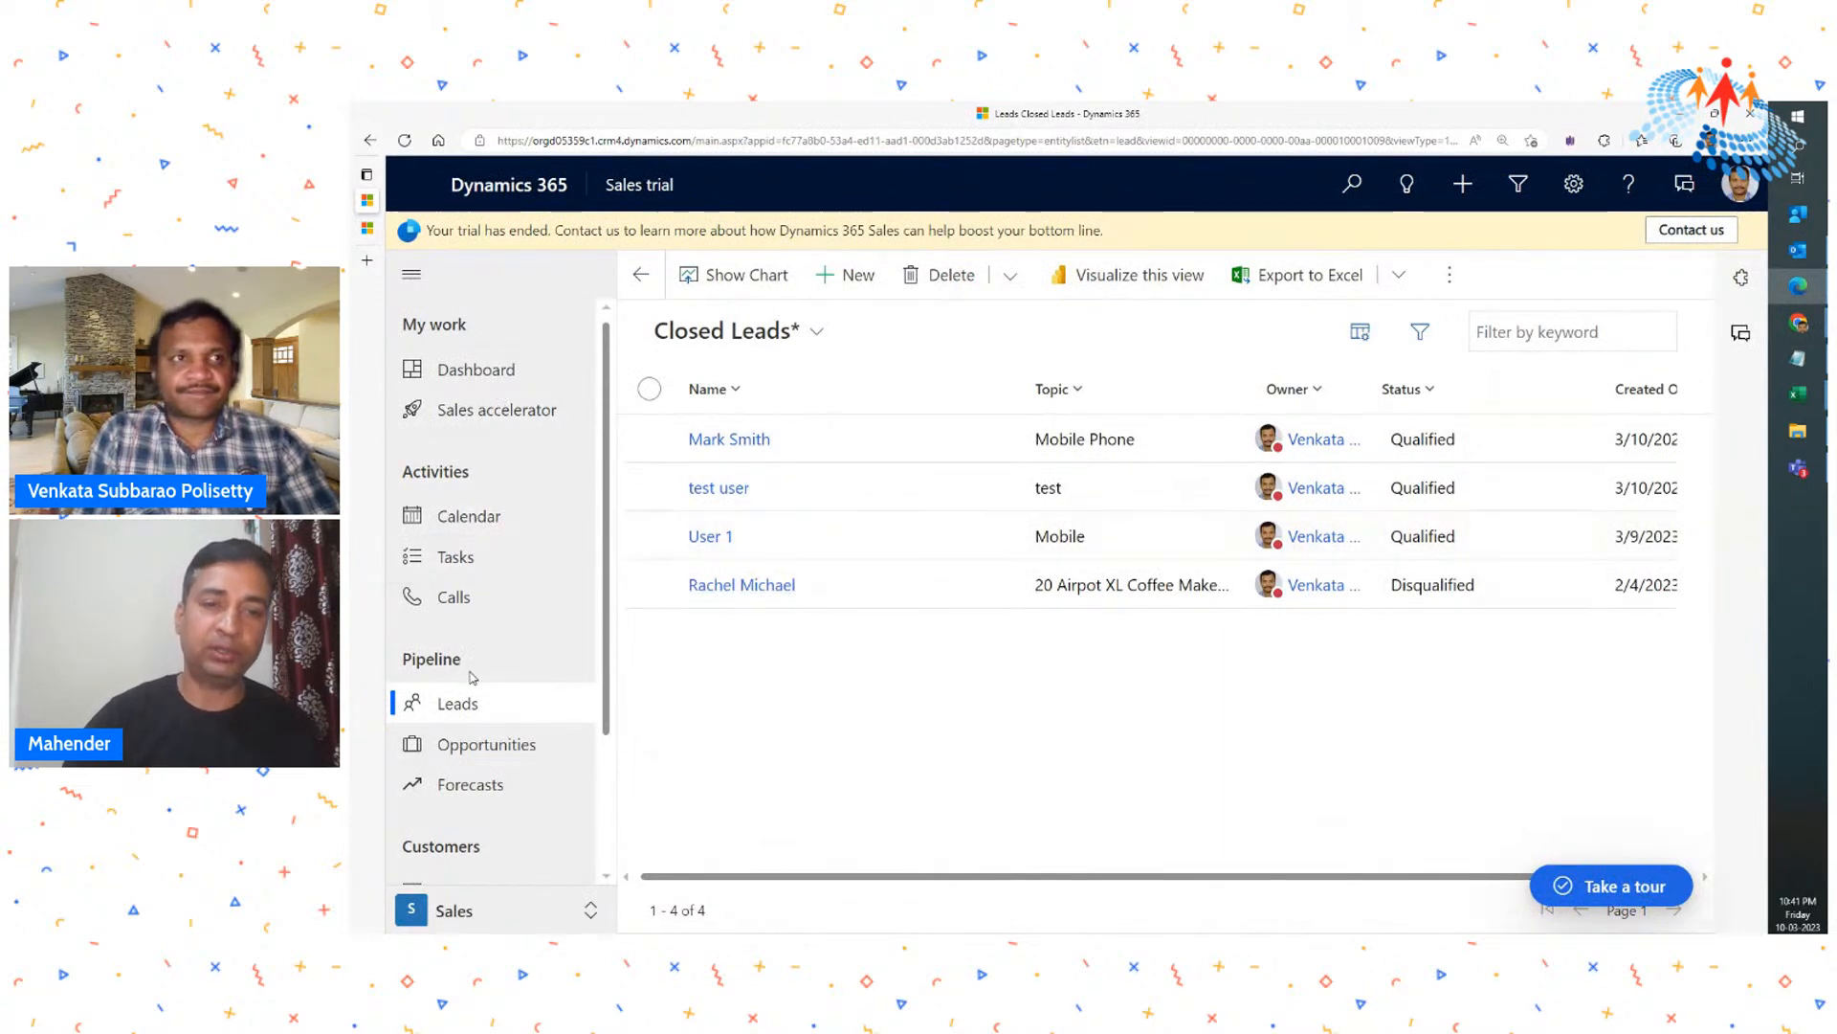
{"action": "left_click", "coordinate": [465, 716]}
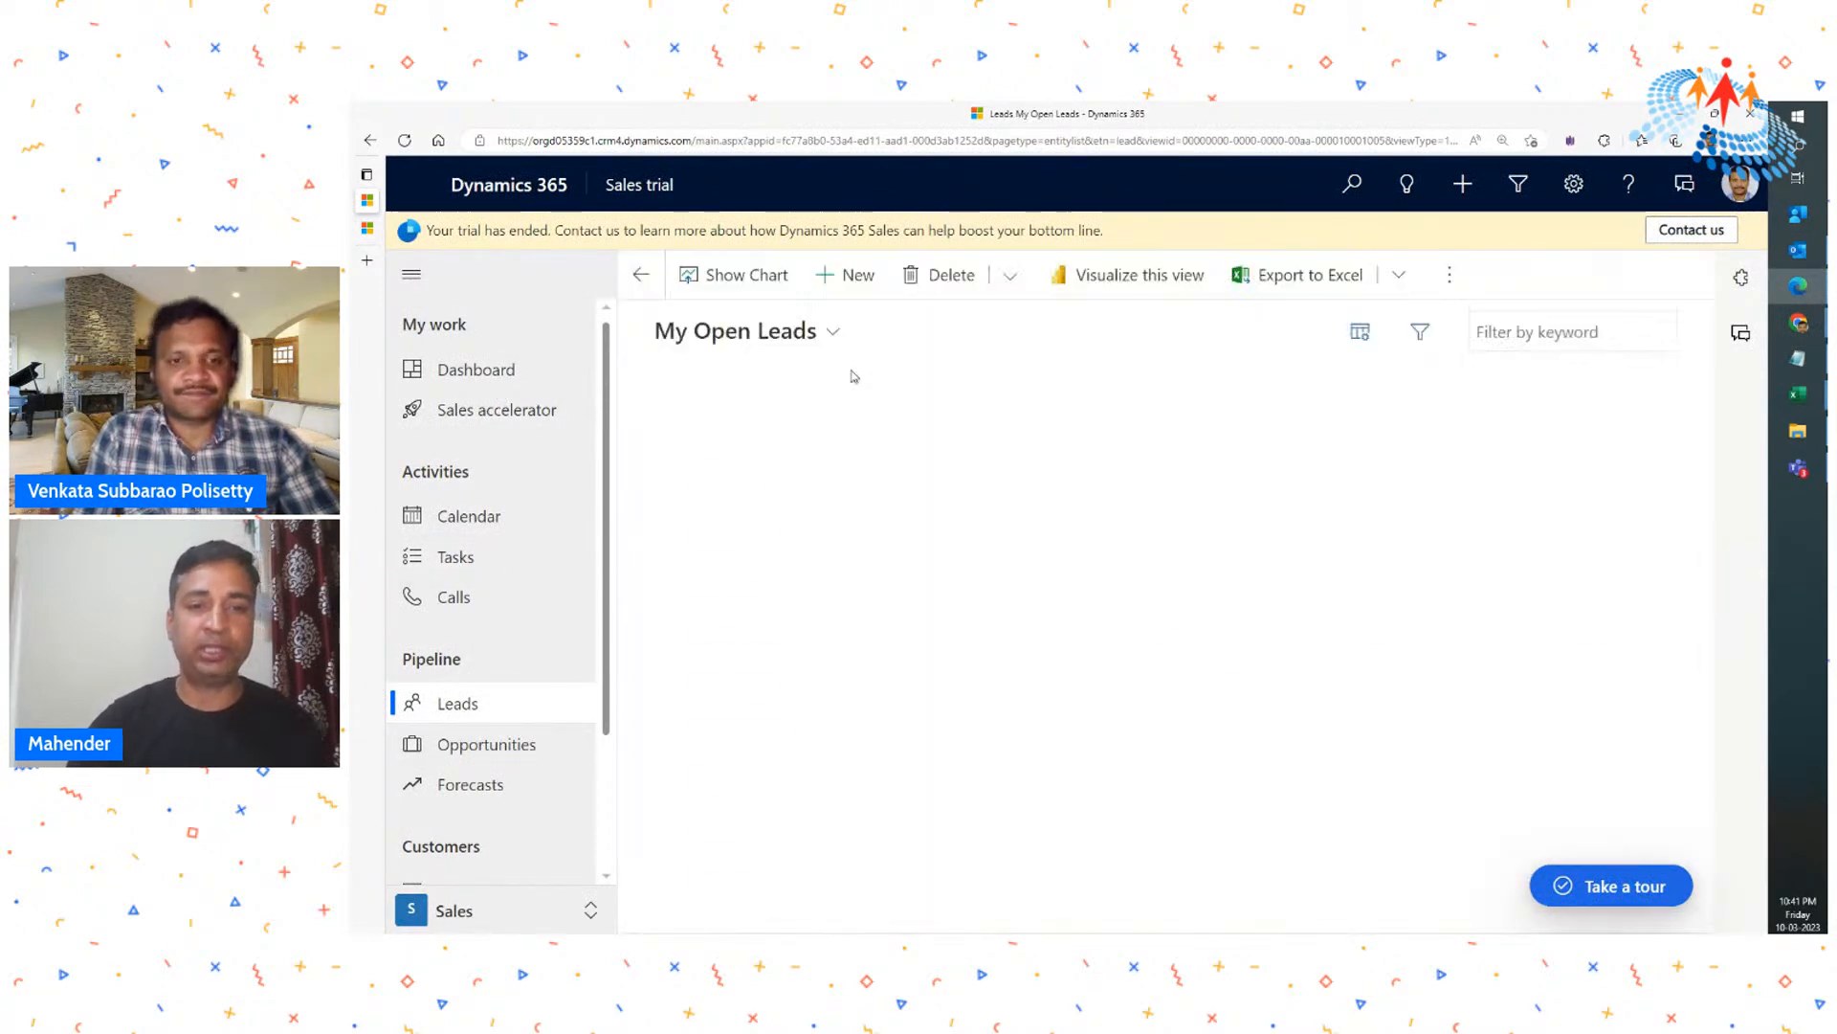
{"action": "left_click", "coordinate": [746, 440]}
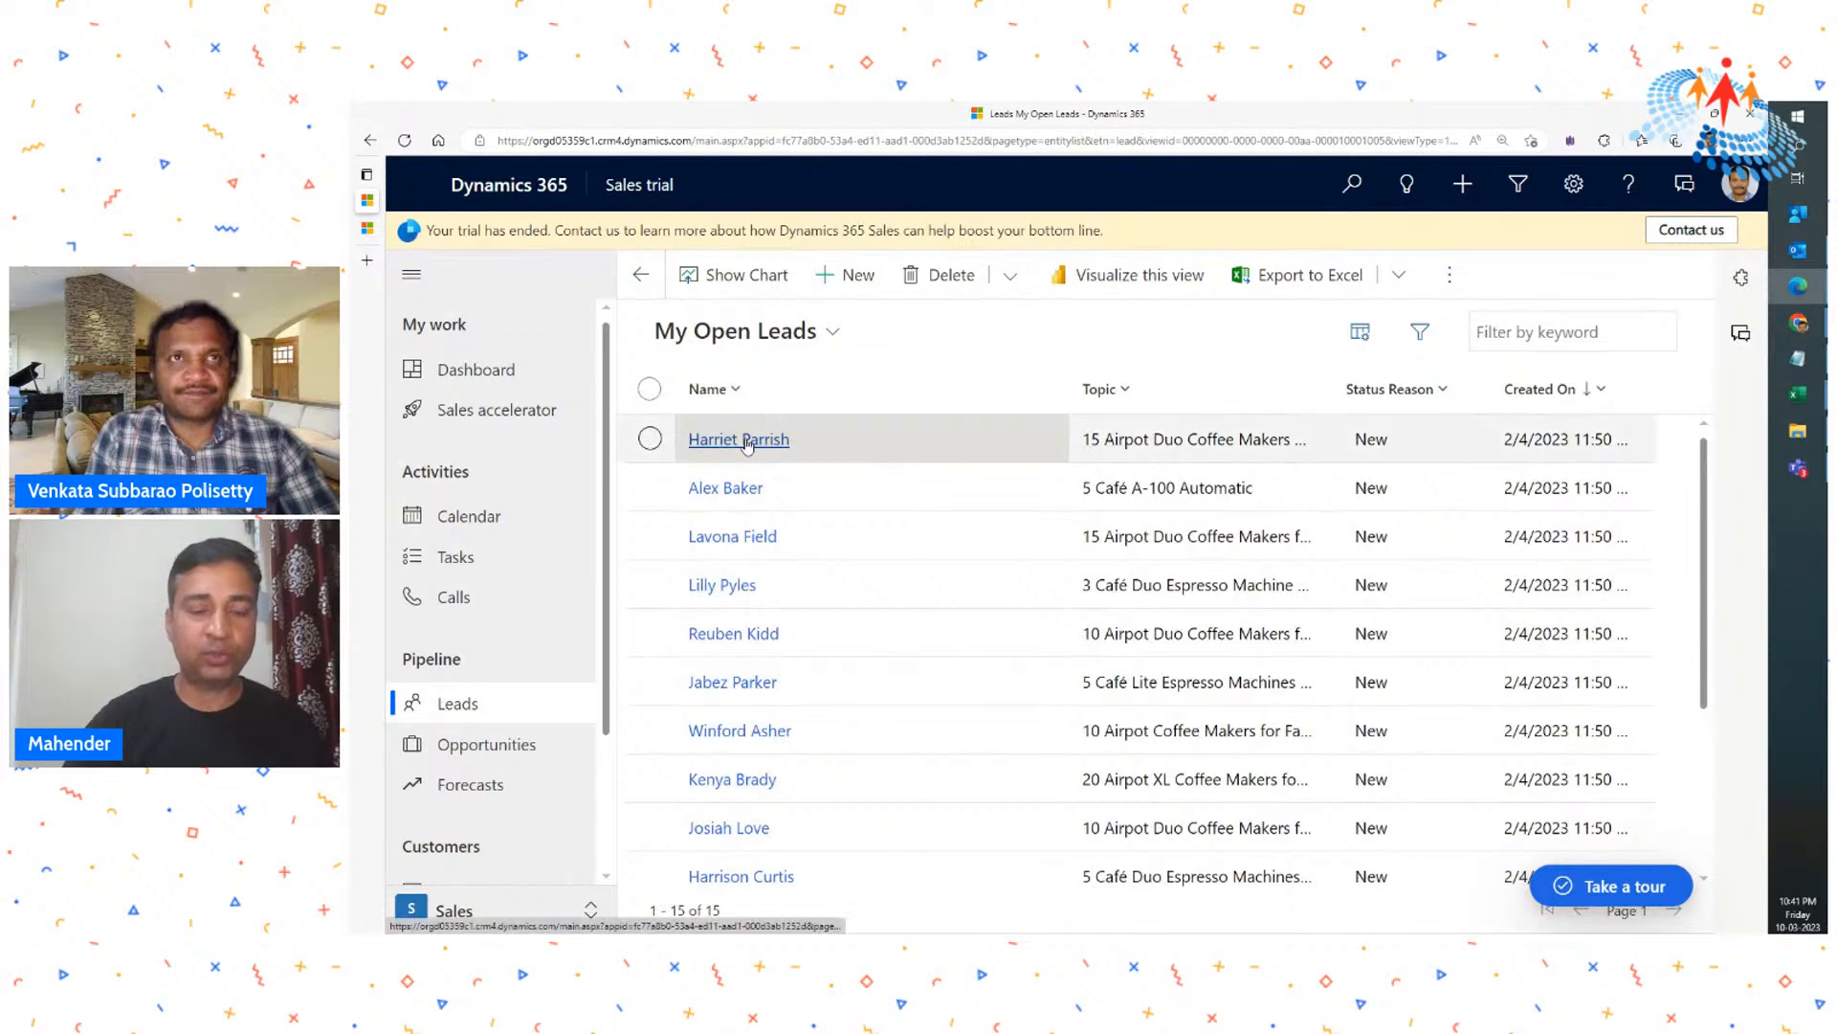